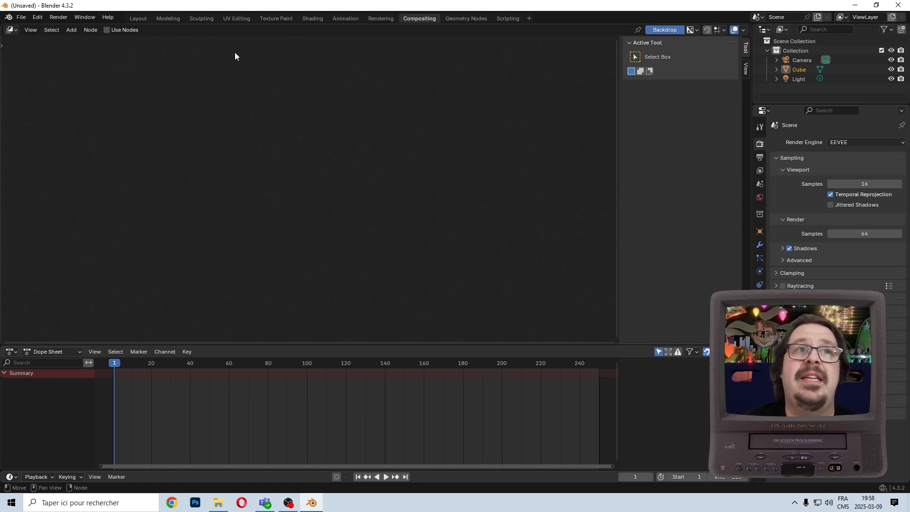
# Step: Enable nodes for the compositing tree and set the EEVEE render samples to 1
pyautogui.click(107, 30)
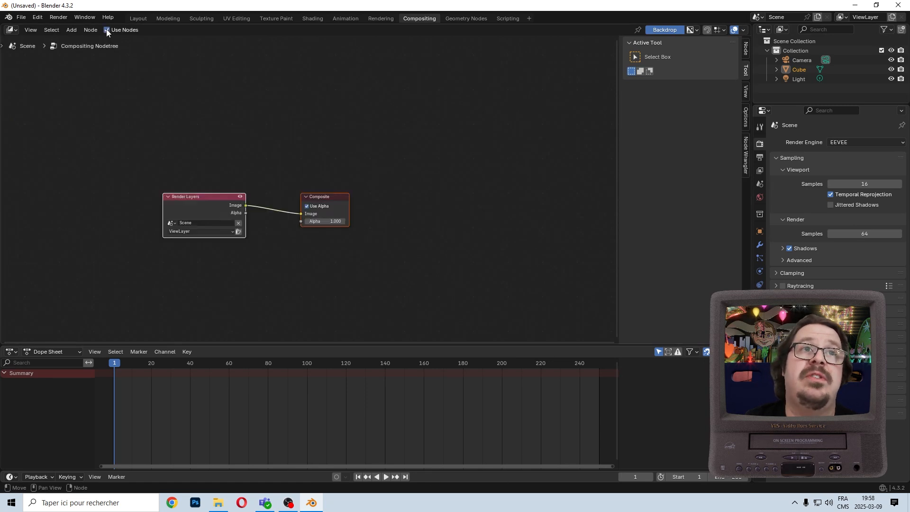
pyautogui.click(873, 233)
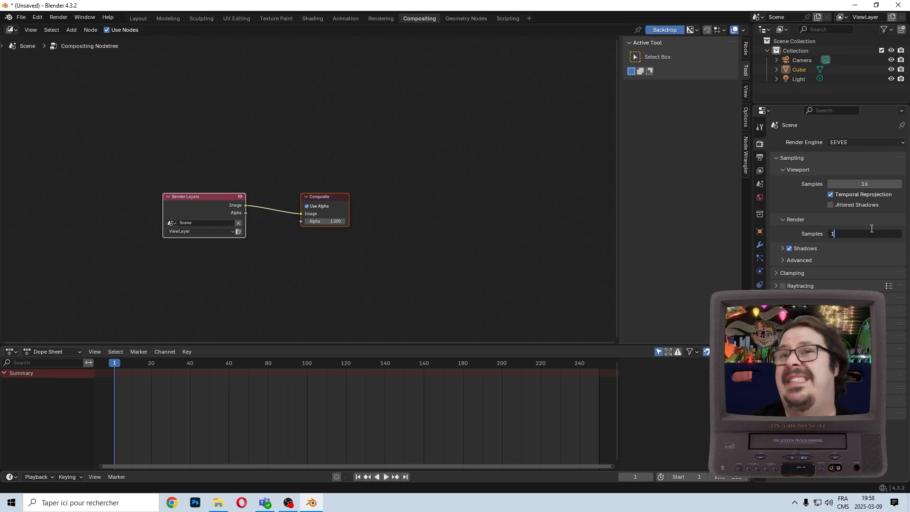
pyautogui.press('Return')
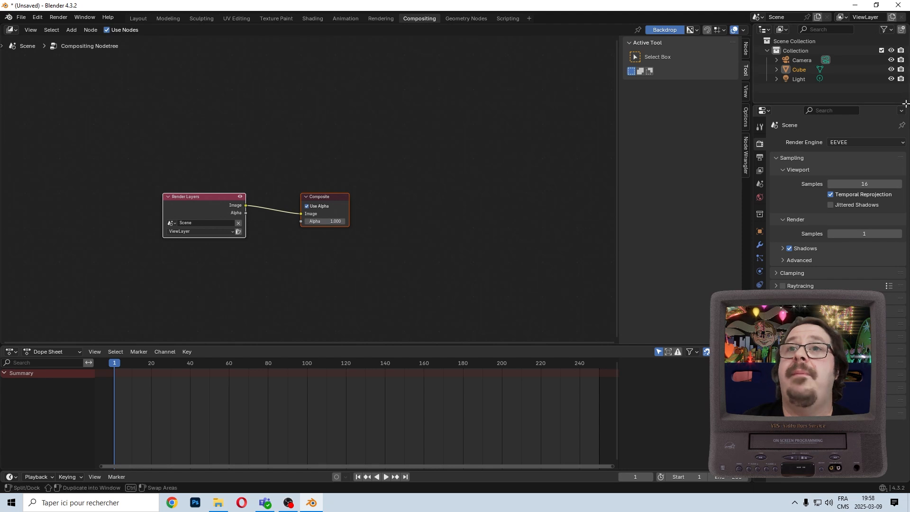
# Step: Expand the Properties editor over the Outliner and split the node editor area, making the new lower area a Timeline
pyautogui.moveTo(907, 107); pyautogui.dragTo(905, 71)
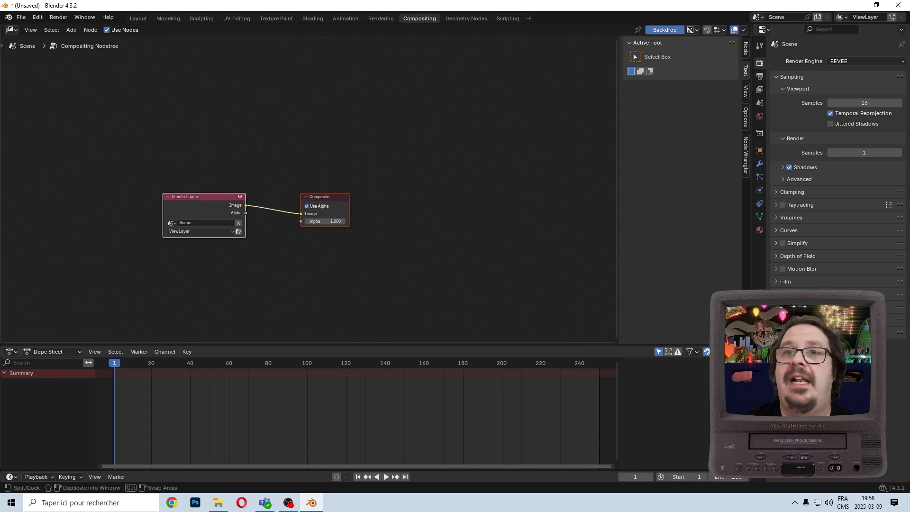
pyautogui.moveTo(749, 343); pyautogui.dragTo(747, 286)
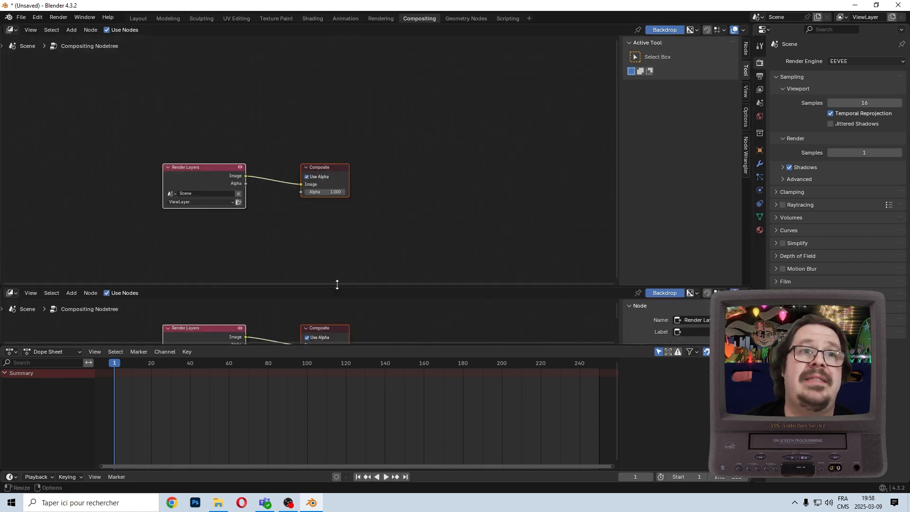
pyautogui.click(12, 293)
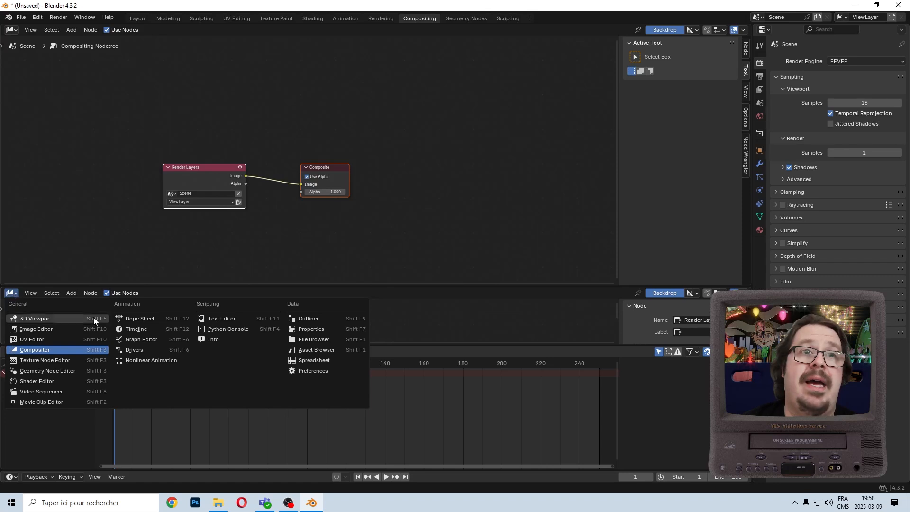
pyautogui.click(135, 330)
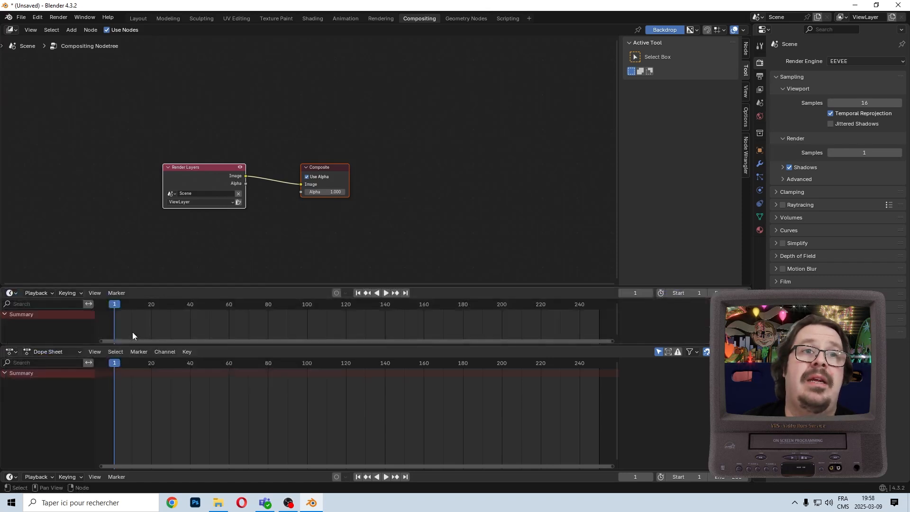
# Step: Change the upper area to an Image Editor and the Dope Sheet area to the Compositor, and widen the Properties editor
pyautogui.click(10, 30)
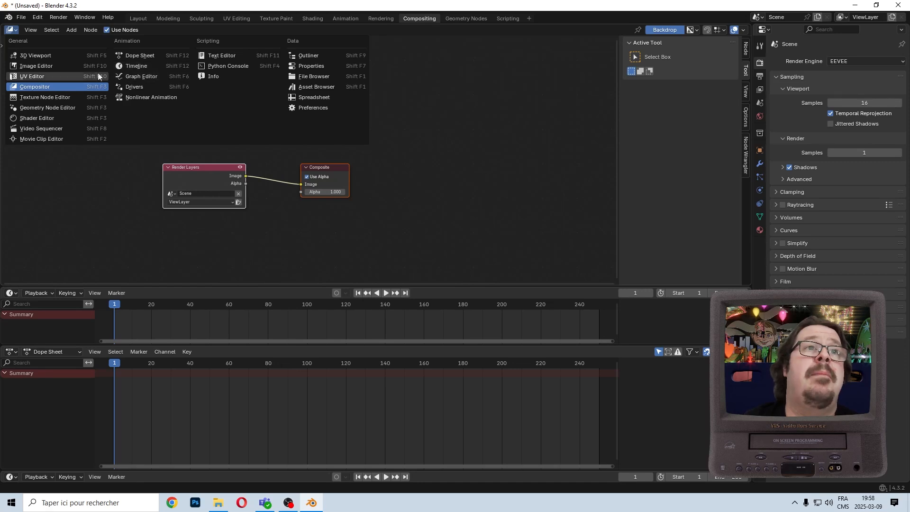
pyautogui.click(42, 67)
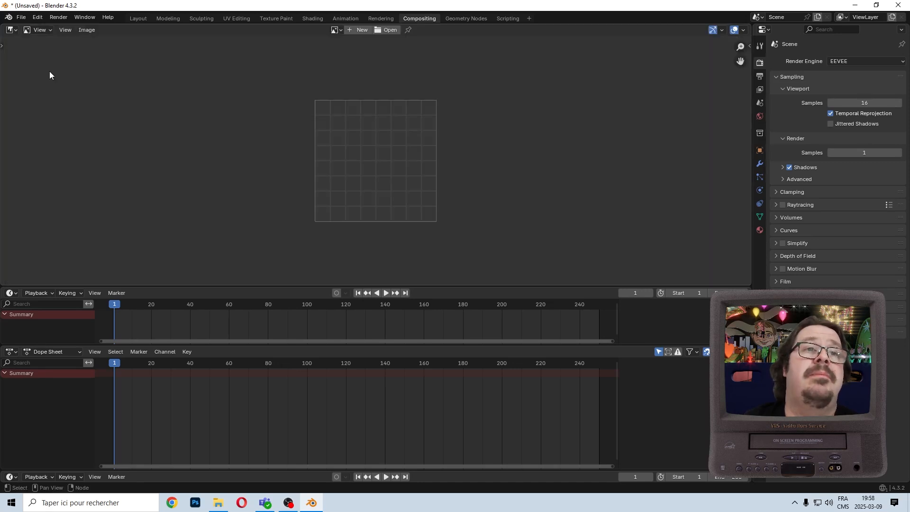
pyautogui.click(10, 352)
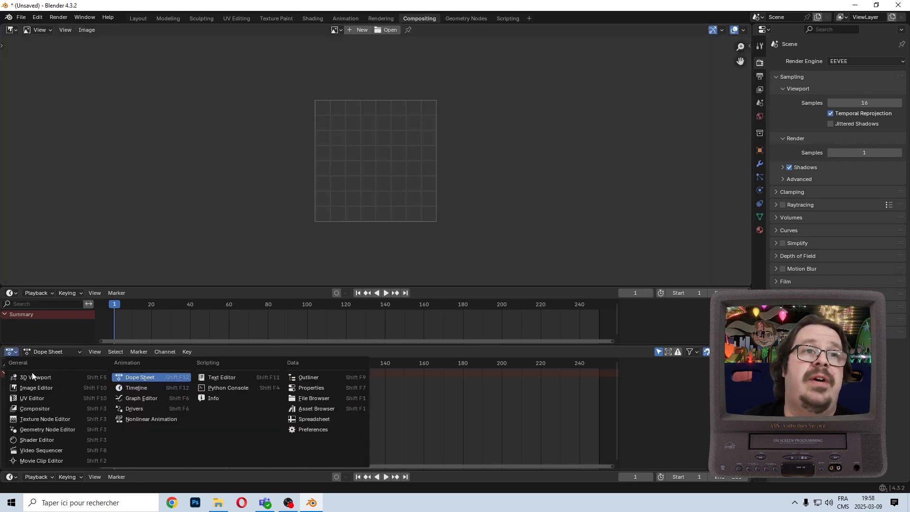
pyautogui.click(44, 411)
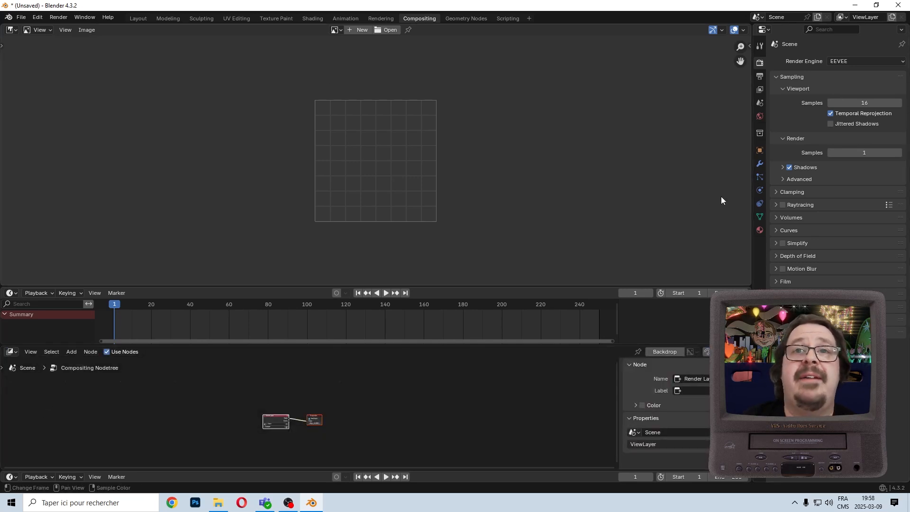
pyautogui.moveTo(766, 203); pyautogui.dragTo(676, 222)
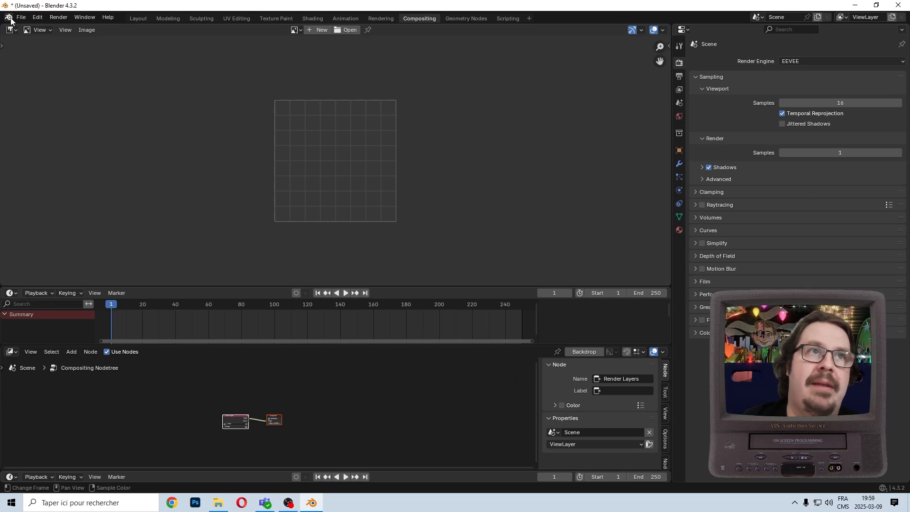
# Step: Look up Node Wrangler in the add-on preferences to check whether it is enabled, and close the preferences
pyautogui.click(38, 18)
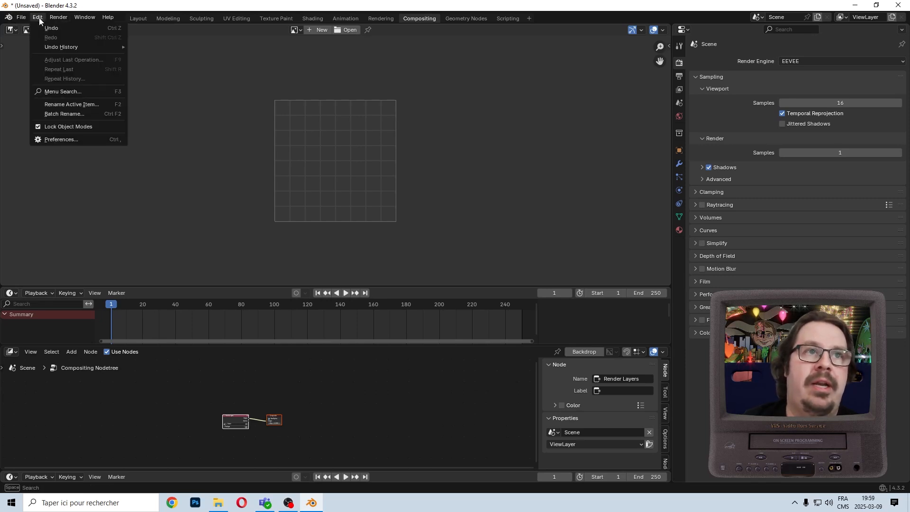
pyautogui.click(60, 140)
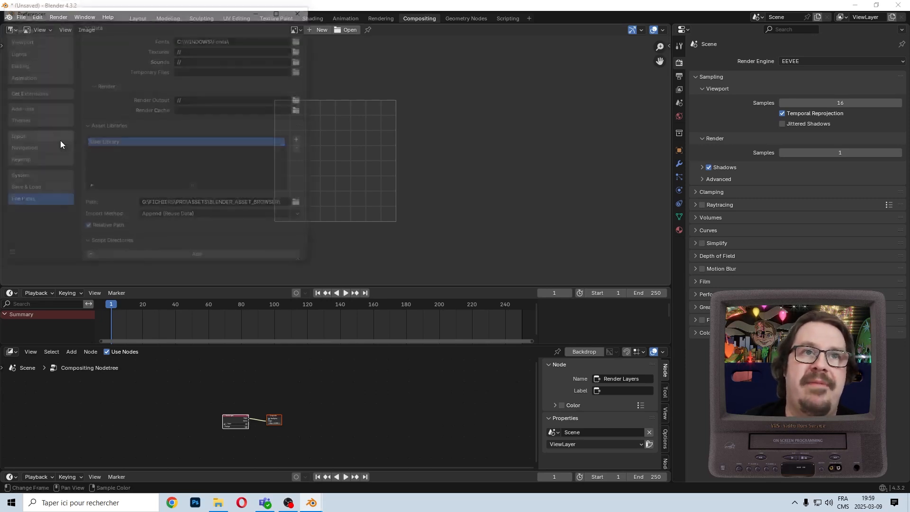
pyautogui.click(18, 109)
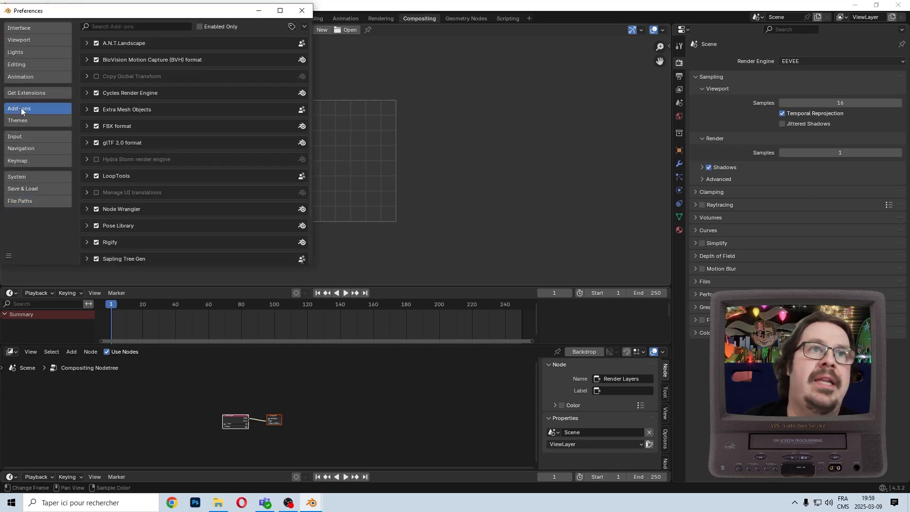
pyautogui.click(122, 27)
pyautogui.write('node wr')
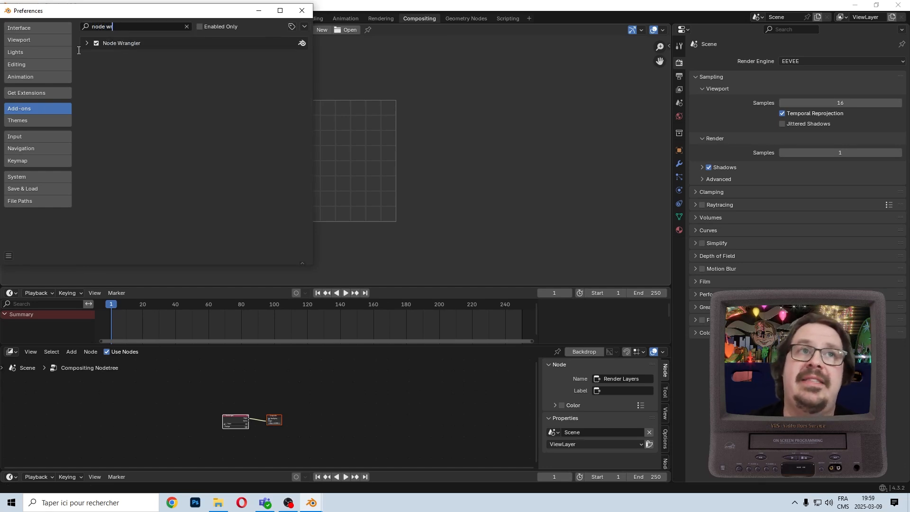
pyautogui.click(302, 10)
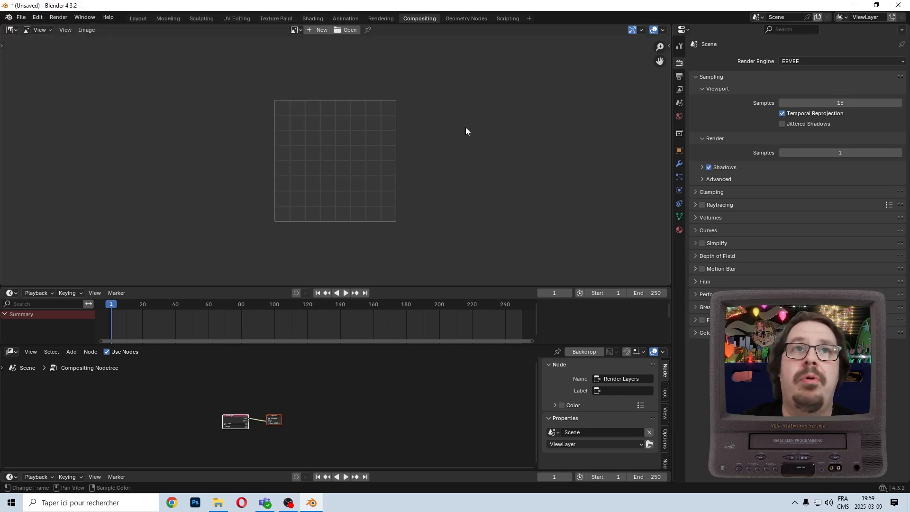
# Step: Set the Image Editor to display the Viewer Node image and delete the Render Layers node from the compositing tree
pyautogui.click(294, 31)
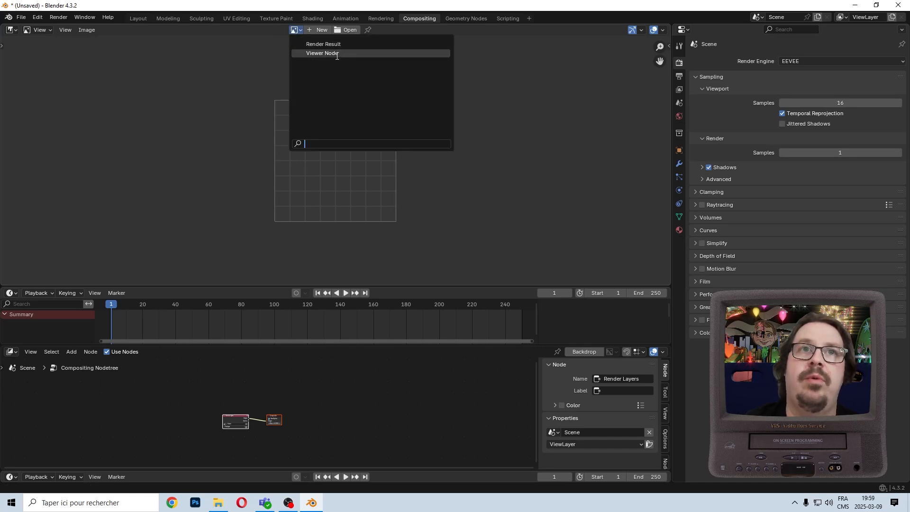
pyautogui.click(323, 53)
pyautogui.scroll(2, 330, 435)
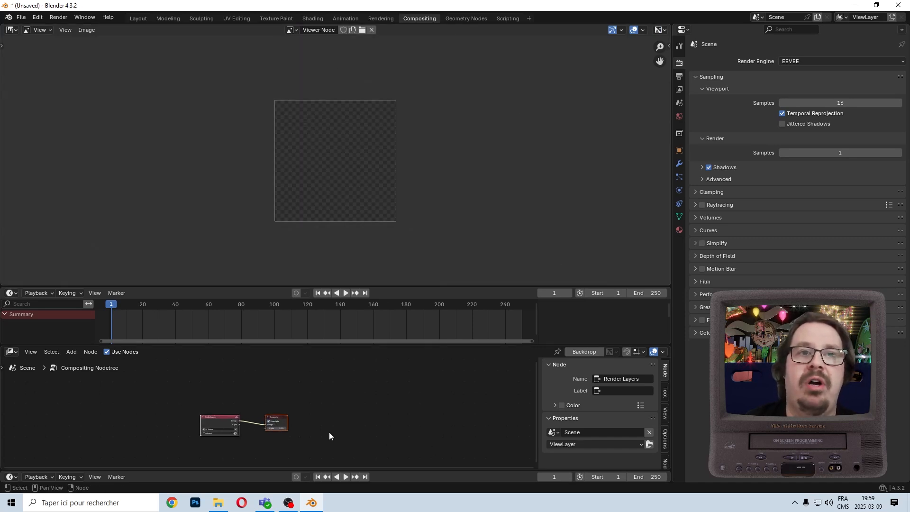
pyautogui.scroll(5, 257, 446)
pyautogui.moveTo(97, 429); pyautogui.dragTo(288, 368, button='middle')
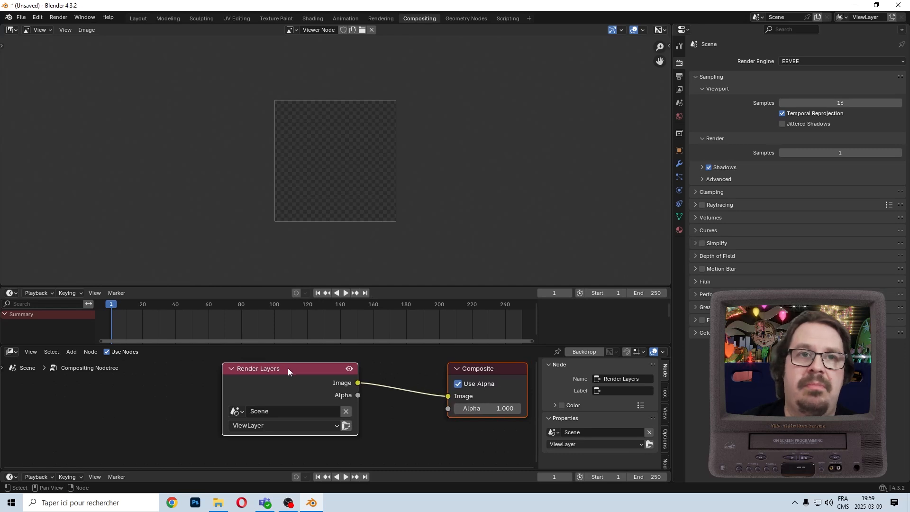
pyautogui.click(288, 368)
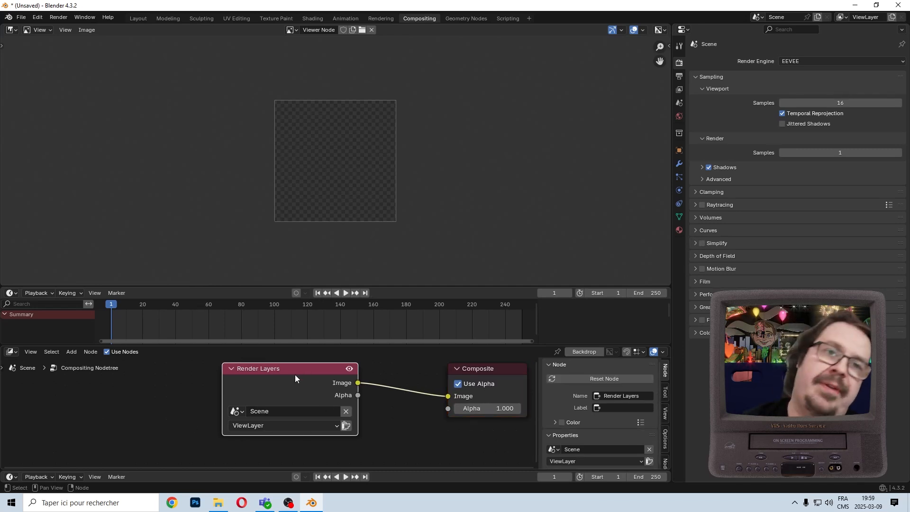
pyautogui.press('x')
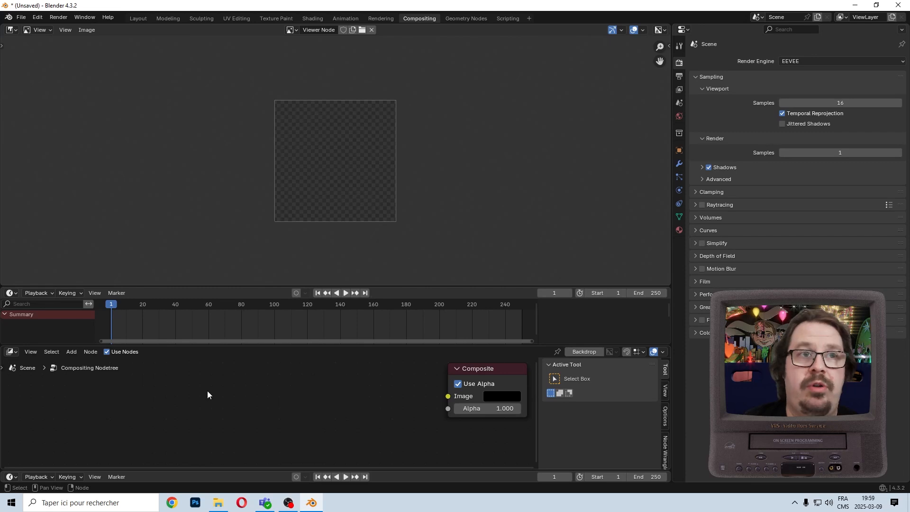
# Step: Add an Image Sequence node with the OriginalVideo PNG frames from Desktop\CompoSousBlender\ORIGINAL_VIDEO and place it before the Composite node
pyautogui.click(72, 353)
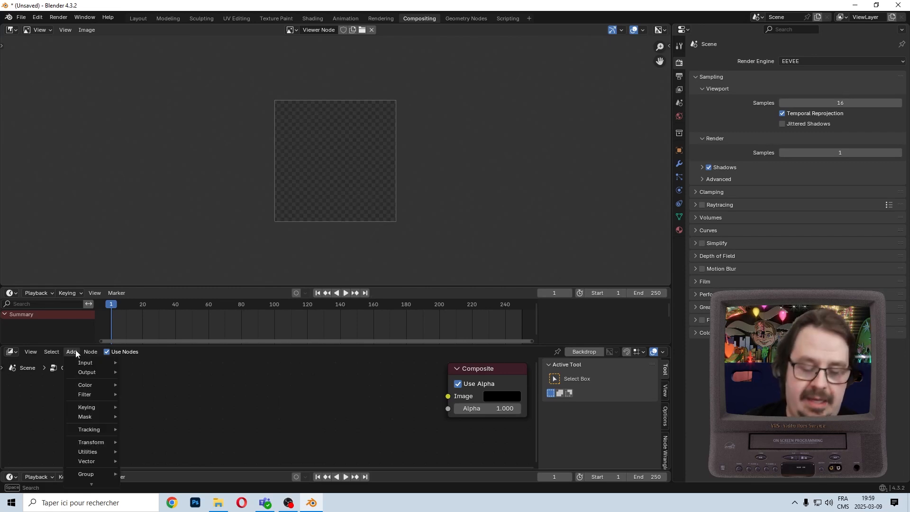
pyautogui.write('image')
pyautogui.press('Down')
pyautogui.press('Down')
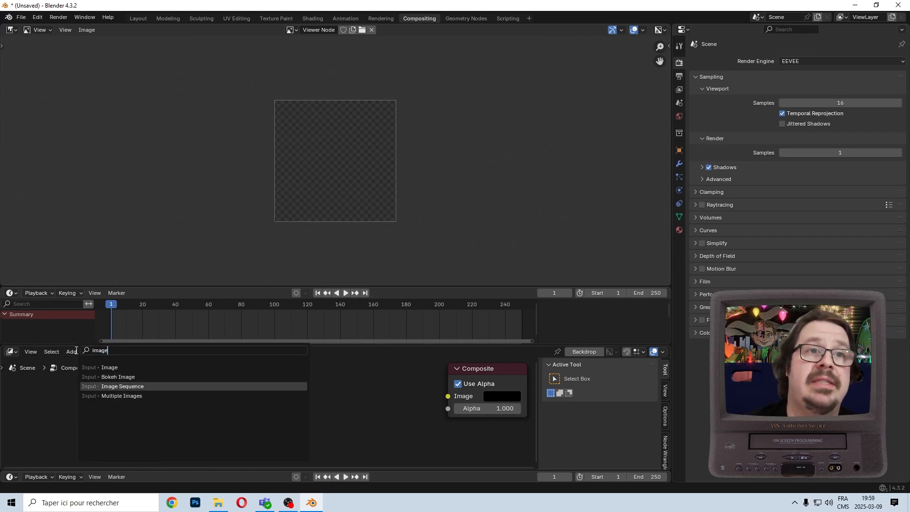
pyautogui.press('Return')
pyautogui.click(439, 133)
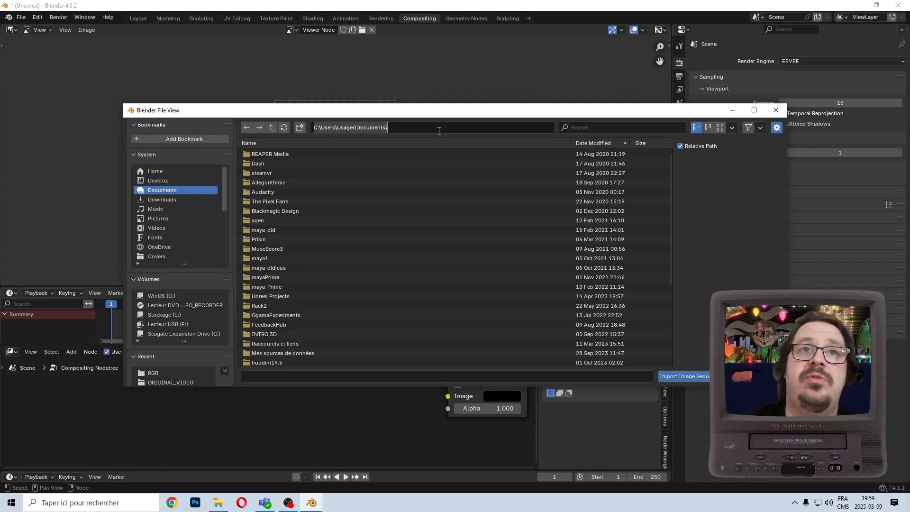
pyautogui.write('C:\\Users\\Usager\\Desktop\\CompoSousBlender')
pyautogui.press('Return')
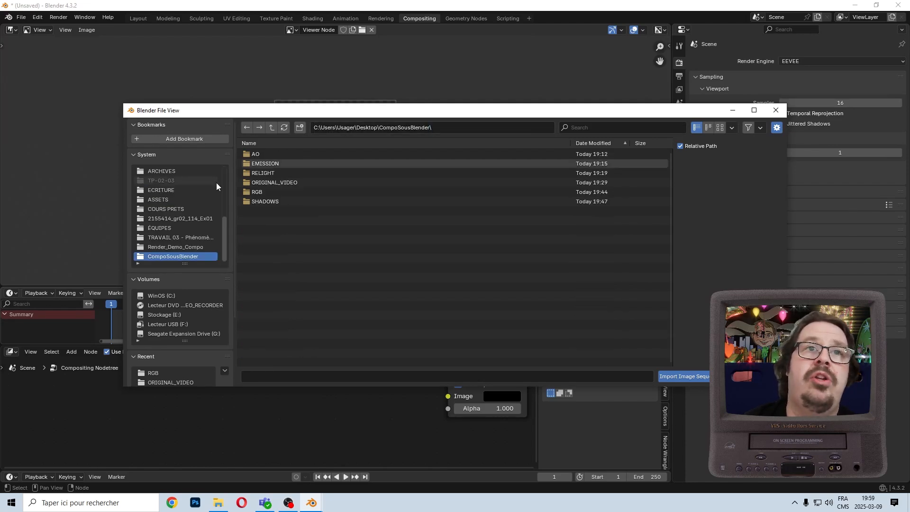
pyautogui.doubleClick(260, 182)
pyautogui.click(274, 155)
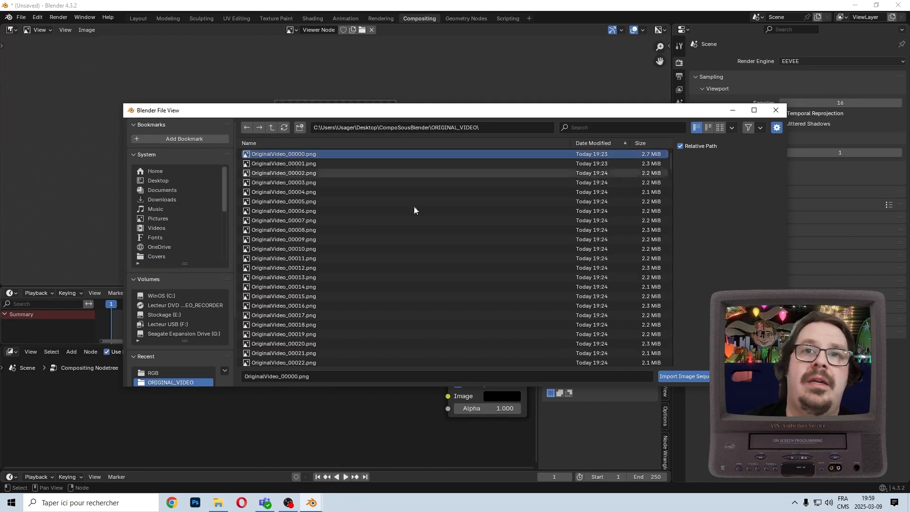
pyautogui.click(690, 377)
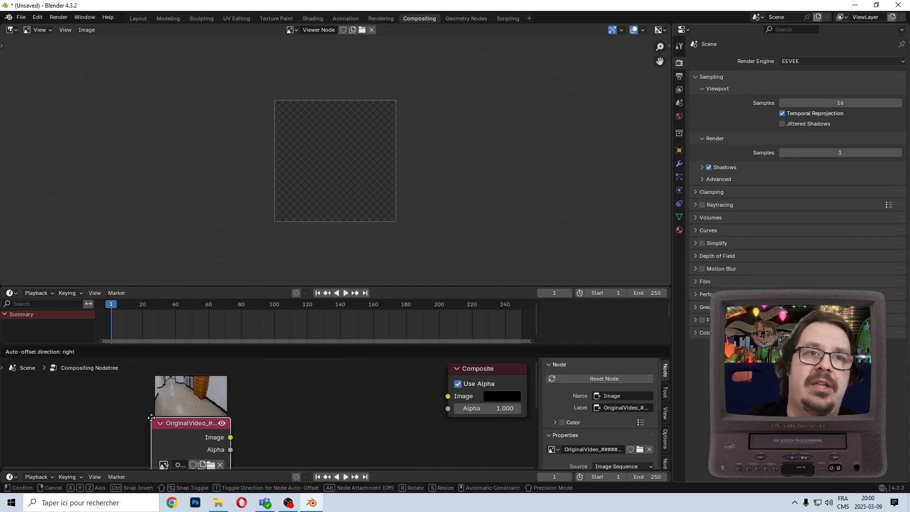
pyautogui.click(226, 416)
# Step: Connect the OriginalVideo sequence's image output to a new Viewer node and play the footage to preview it
pyautogui.scroll(-6, 265, 421)
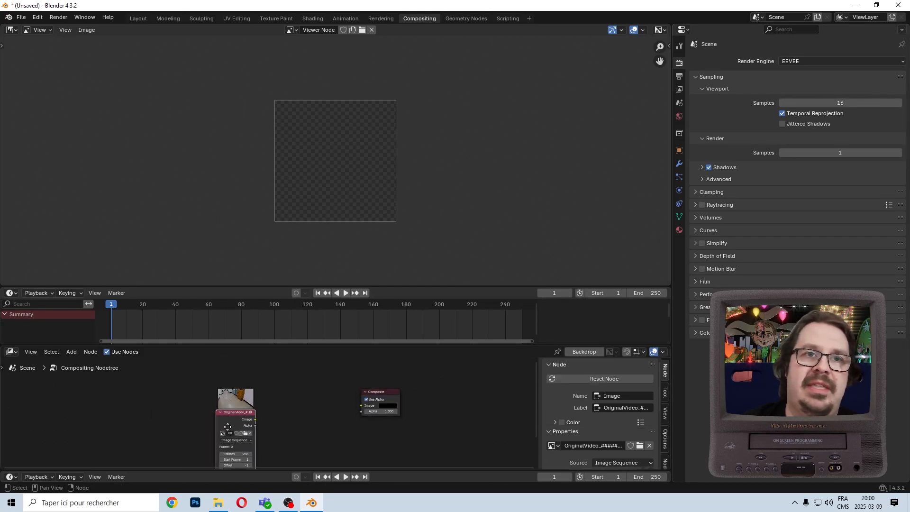
pyautogui.scroll(2, 270, 421)
pyautogui.scroll(3, 266, 413)
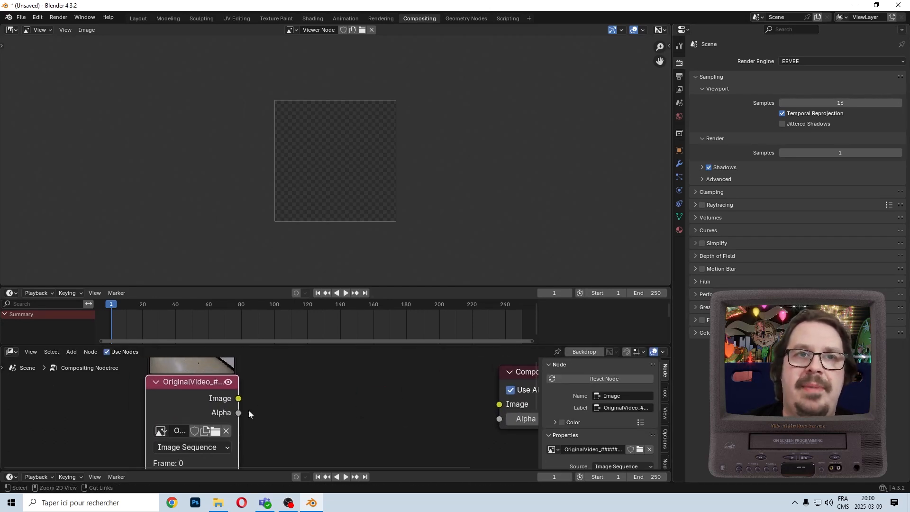
pyautogui.keyDown('ctrl'); pyautogui.keyDown('shift'); pyautogui.click(191, 399); pyautogui.keyUp('shift'); pyautogui.keyUp('ctrl')
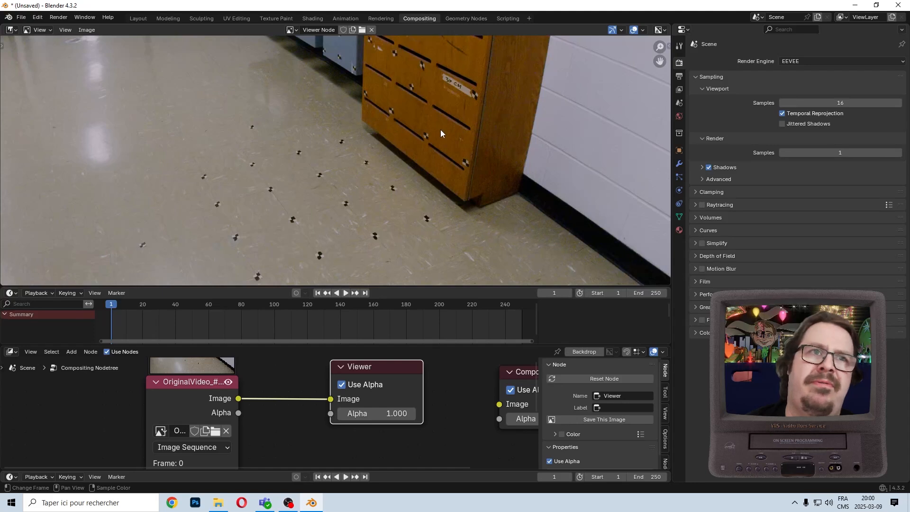
pyautogui.press('space')
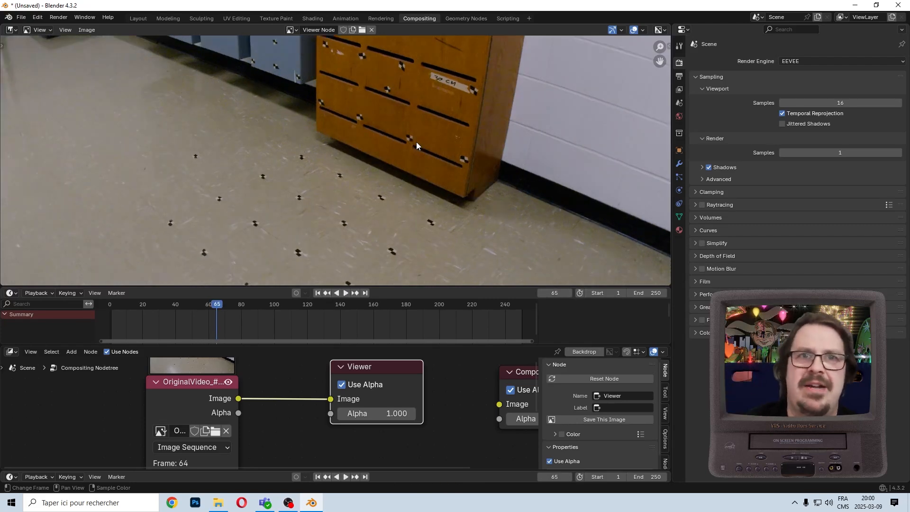
# Step: Space out the node tree by moving the Viewer and Composite nodes away from the OriginalVideo sequence node
pyautogui.scroll(-2, 386, 413)
pyautogui.scroll(-4, 386, 413)
pyautogui.moveTo(501, 385); pyautogui.dragTo(316, 413)
pyautogui.press('g')
pyautogui.press('x')
pyautogui.click(479, 412)
pyautogui.scroll(-3, 284, 427)
pyautogui.moveTo(294, 451); pyautogui.dragTo(323, 403, button='middle')
pyautogui.moveTo(366, 378); pyautogui.dragTo(222, 429)
pyautogui.press('g')
pyautogui.click(132, 407)
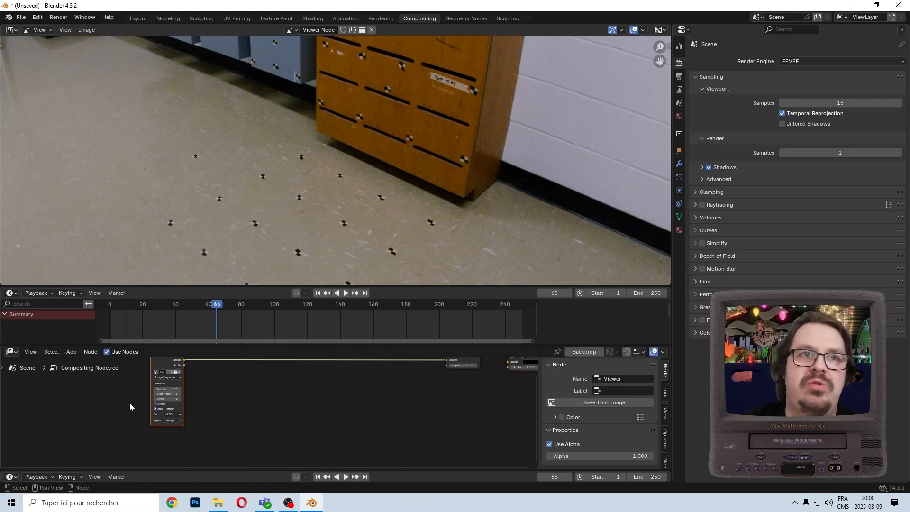
# Step: Add an Image Sequence node with the RGB PNG frames from Desktop\CompoSousBlender\RGB and place it beside the OriginalVideo sequence node
pyautogui.click(71, 351)
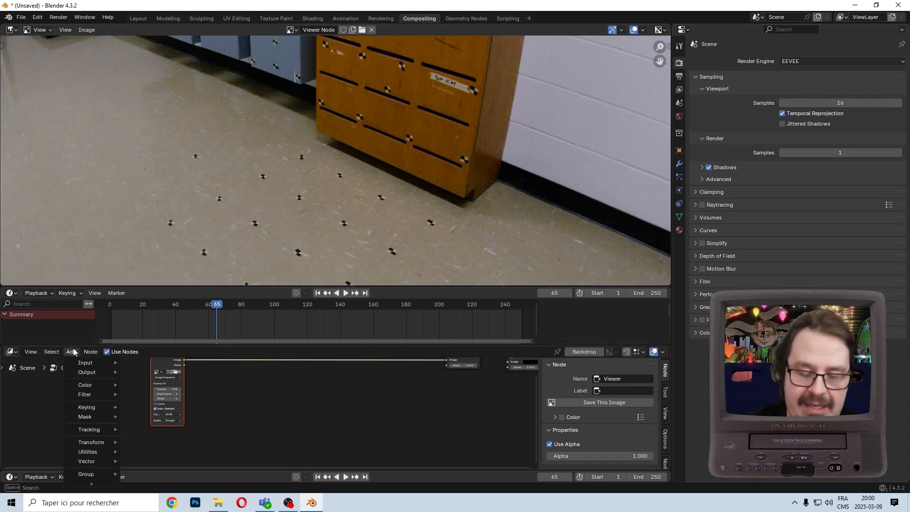
pyautogui.write('image')
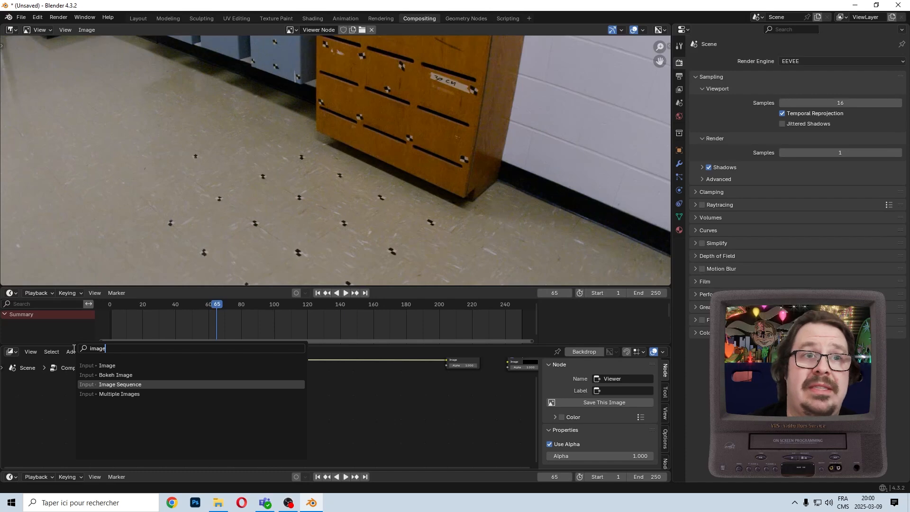
pyautogui.press('Return')
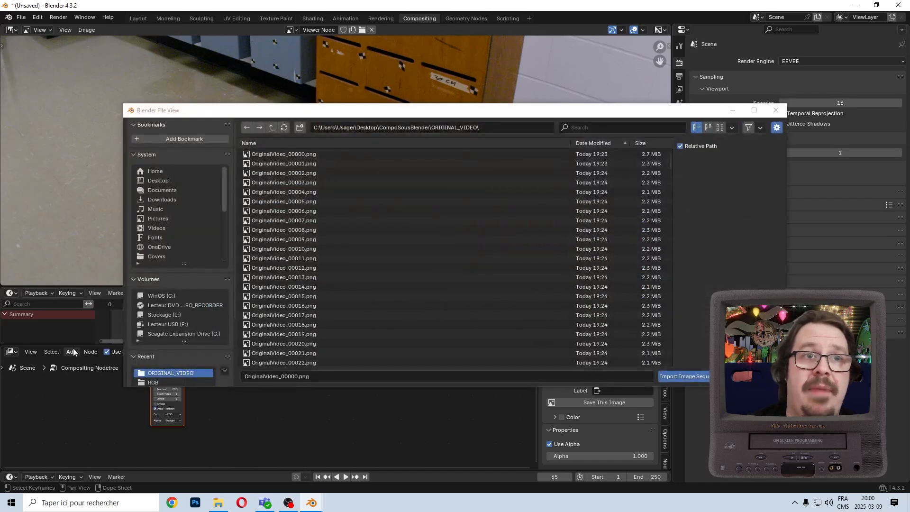
pyautogui.click(267, 129)
pyautogui.click(260, 192)
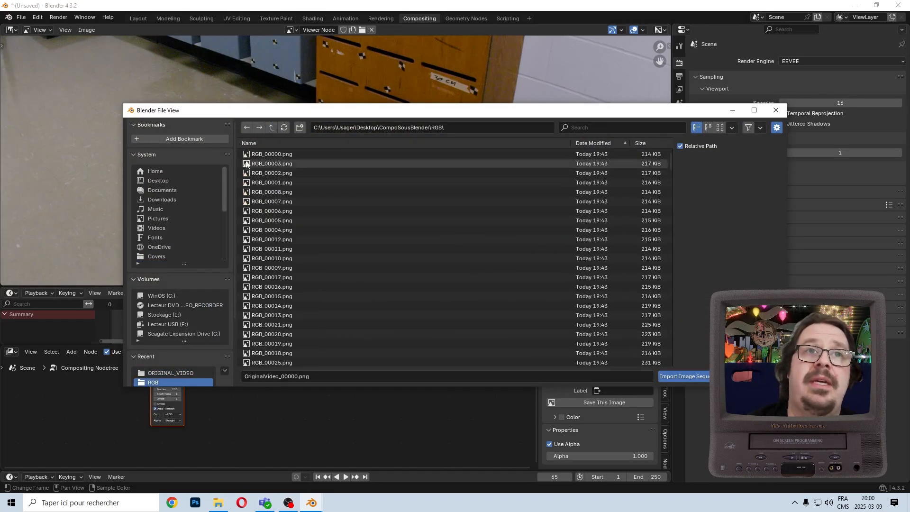
pyautogui.click(250, 154)
pyautogui.click(683, 377)
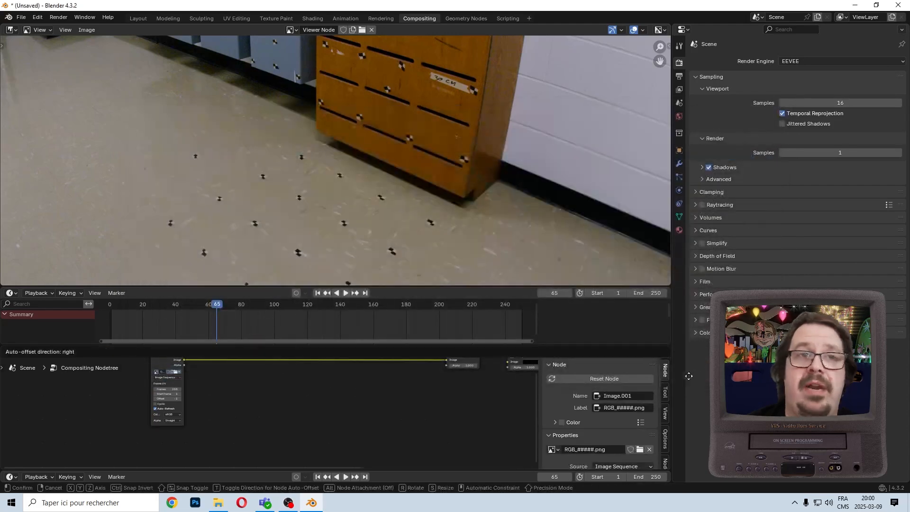
pyautogui.click(211, 395)
pyautogui.scroll(3, 255, 443)
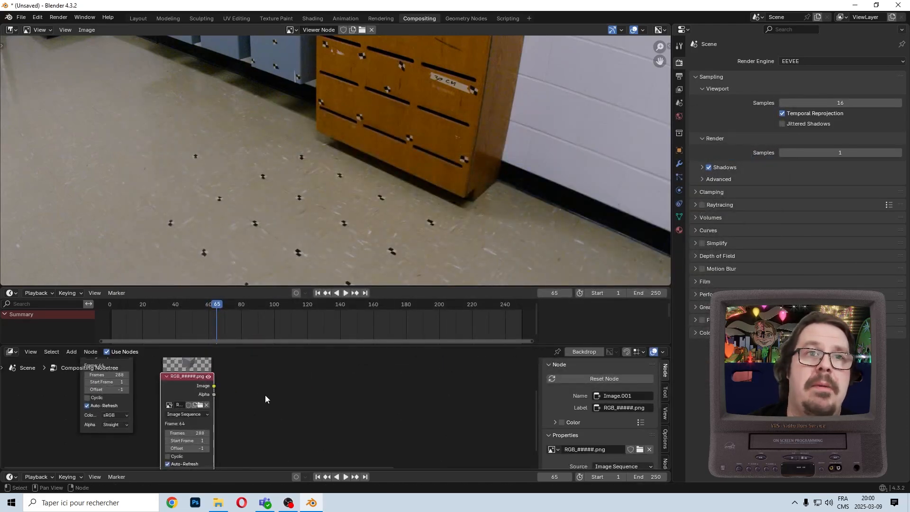
pyautogui.moveTo(255, 443); pyautogui.dragTo(292, 437, button='middle')
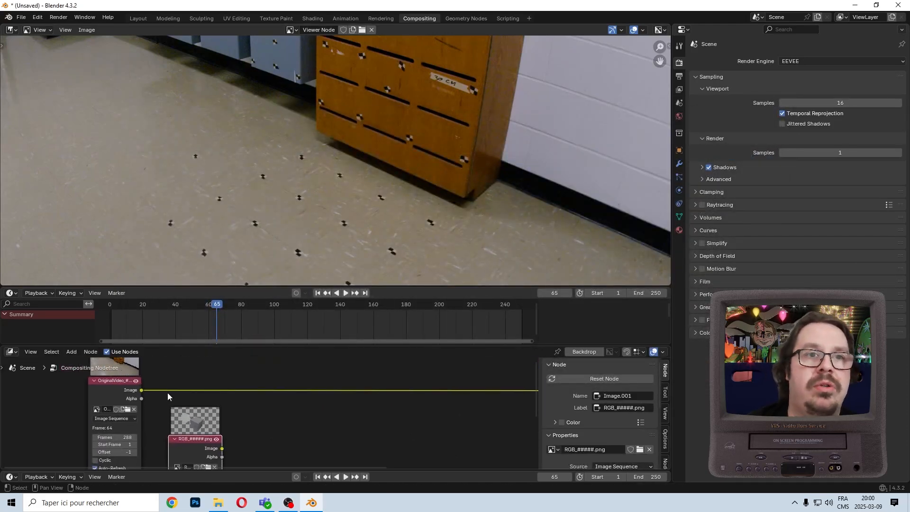
# Step: Add an Alpha Over node and place it after the RGB sequence node
pyautogui.click(80, 353)
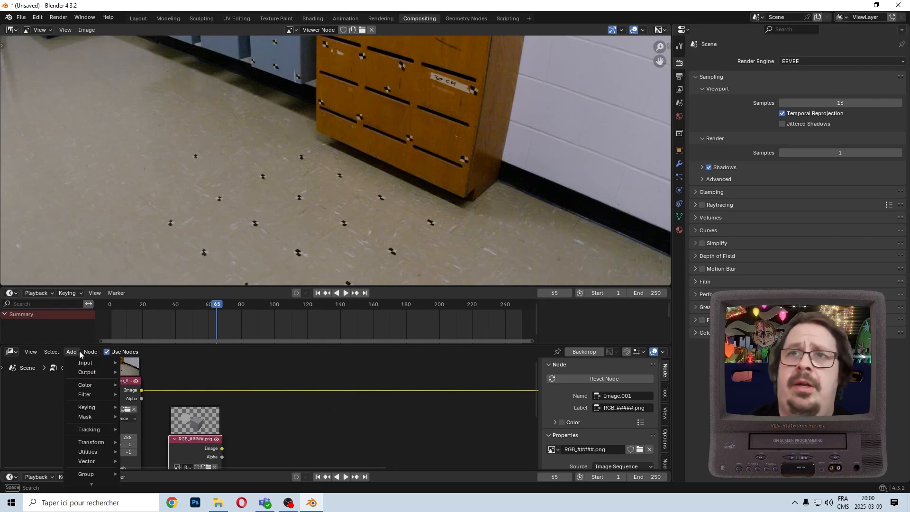
pyautogui.write('alpha')
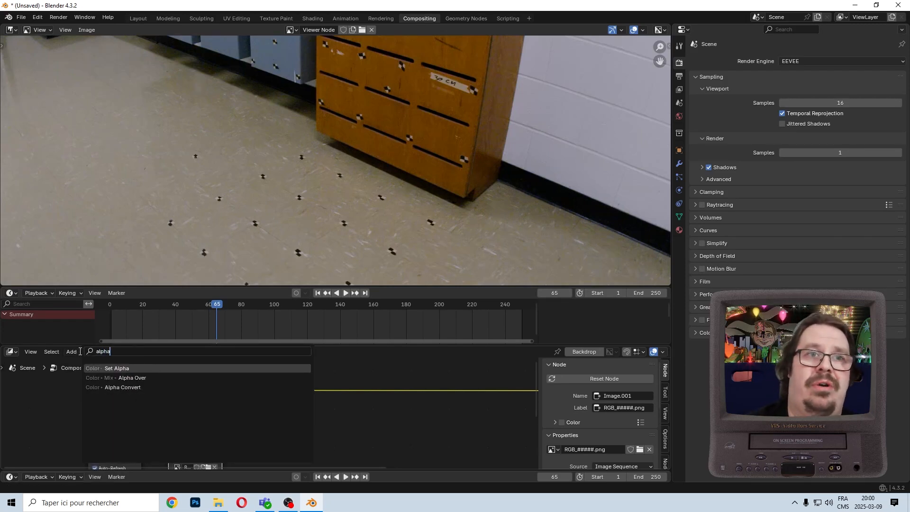
pyautogui.press('Down')
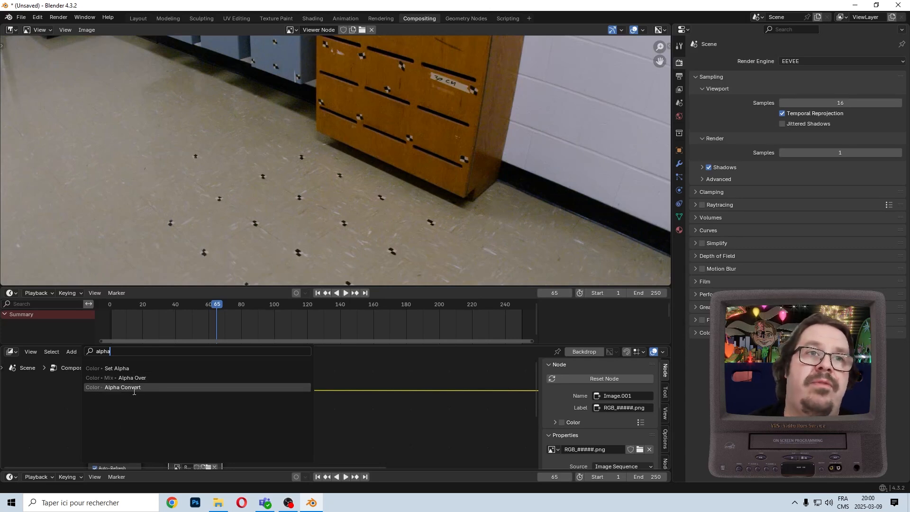
pyautogui.click(158, 378)
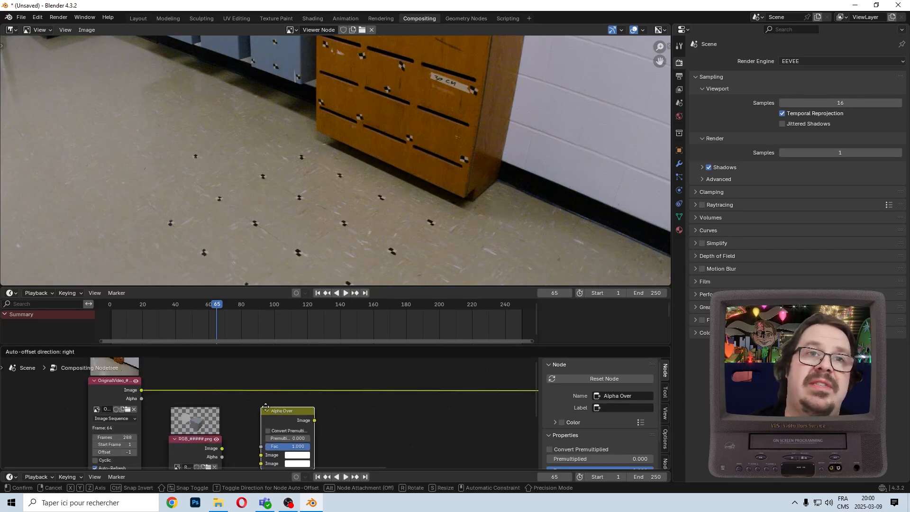
pyautogui.click(264, 404)
pyautogui.scroll(-3, 265, 404)
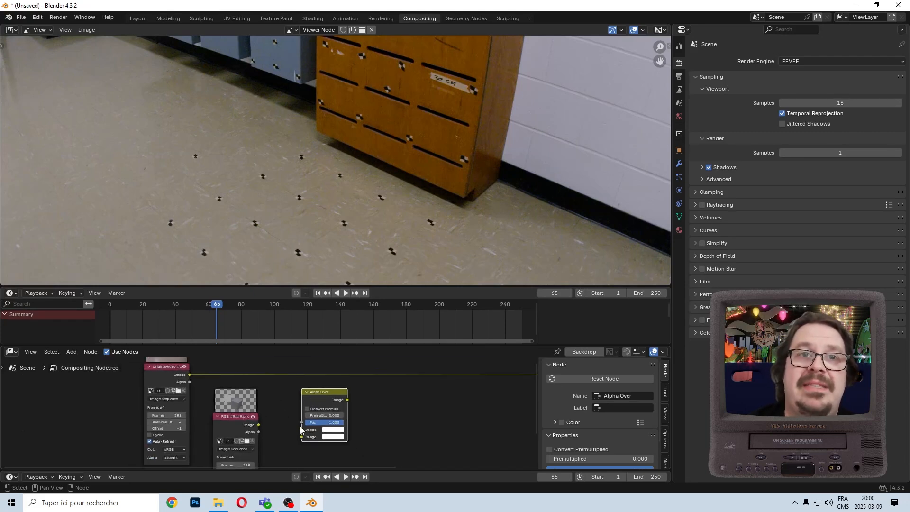
pyautogui.scroll(3, 300, 431)
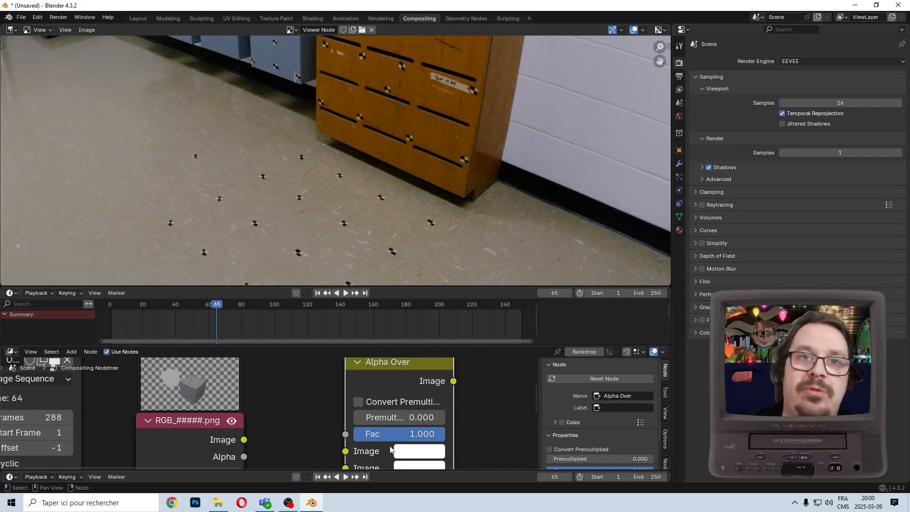
pyautogui.moveTo(390, 449); pyautogui.dragTo(385, 445, button='middle')
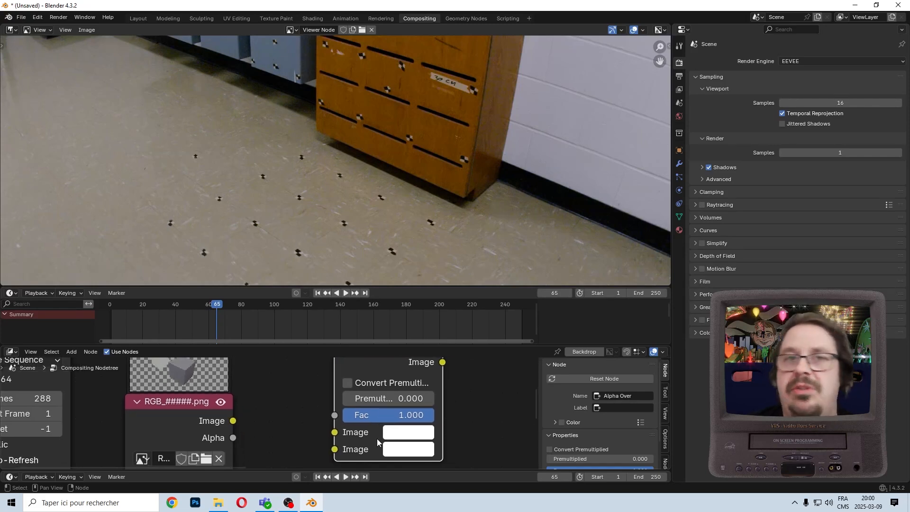
pyautogui.scroll(-10, 356, 448)
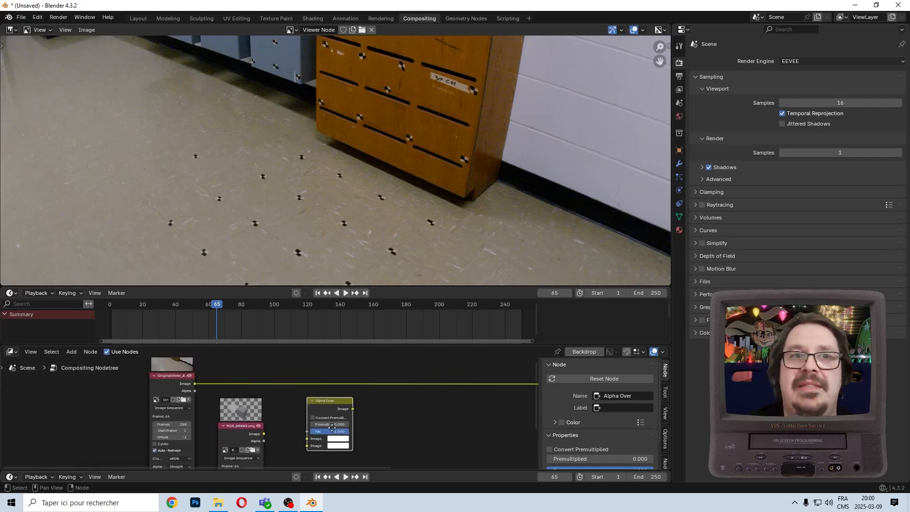
pyautogui.scroll(5, 319, 425)
pyautogui.keyDown('shift'); pyautogui.moveTo(279, 364); pyautogui.dragTo(278, 391, button='right'); pyautogui.keyUp('shift')
pyautogui.moveTo(290, 392); pyautogui.dragTo(319, 426, button='middle')
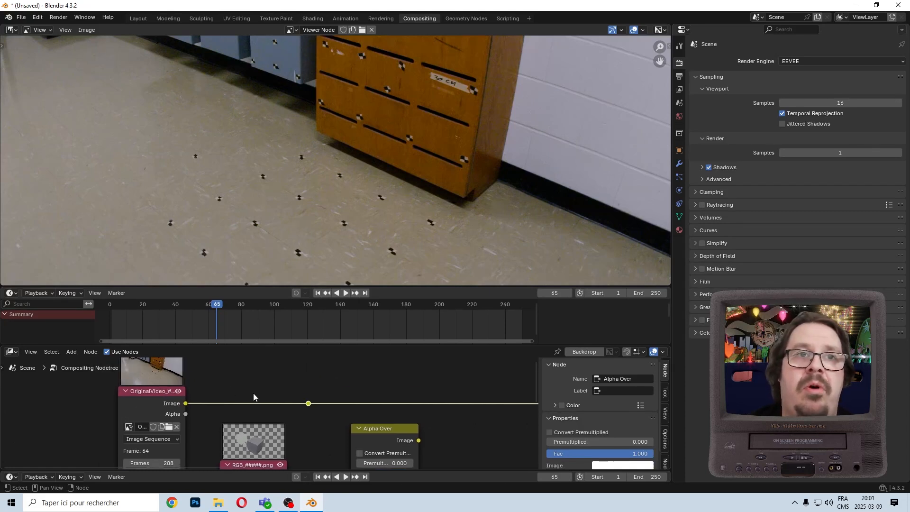
pyautogui.scroll(-2, 309, 403)
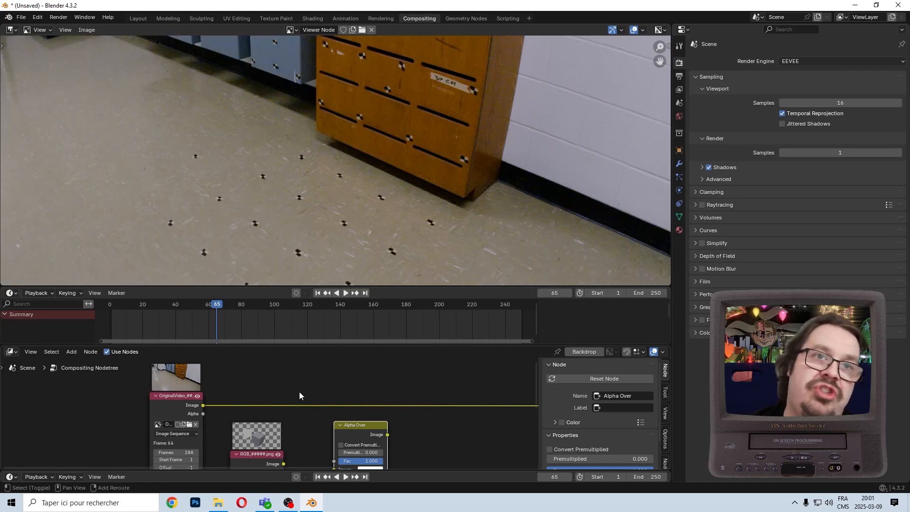
# Step: Insert a reroute point on the OriginalVideo image link and connect it to Alpha Over's first Image input
pyautogui.keyDown('shift'); pyautogui.moveTo(307, 397); pyautogui.dragTo(304, 432, button='right'); pyautogui.keyUp('shift')
pyautogui.scroll(4, 269, 413)
pyautogui.moveTo(344, 414); pyautogui.dragTo(321, 451, button='middle')
pyautogui.scroll(-3, 337, 392)
pyautogui.scroll(-1, 336, 390)
pyautogui.moveTo(335, 390); pyautogui.dragTo(330, 415, button='middle')
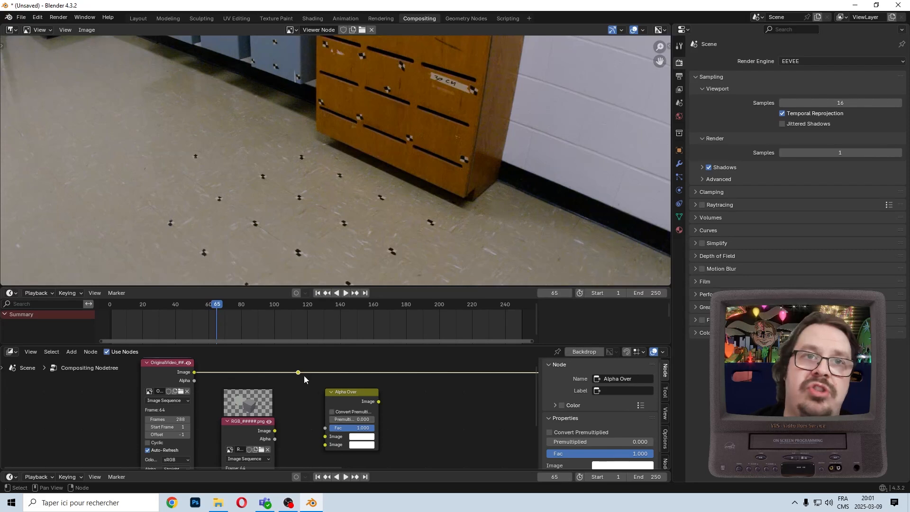
pyautogui.moveTo(298, 372); pyautogui.dragTo(320, 438)
pyautogui.moveTo(295, 428); pyautogui.dragTo(308, 388, button='middle')
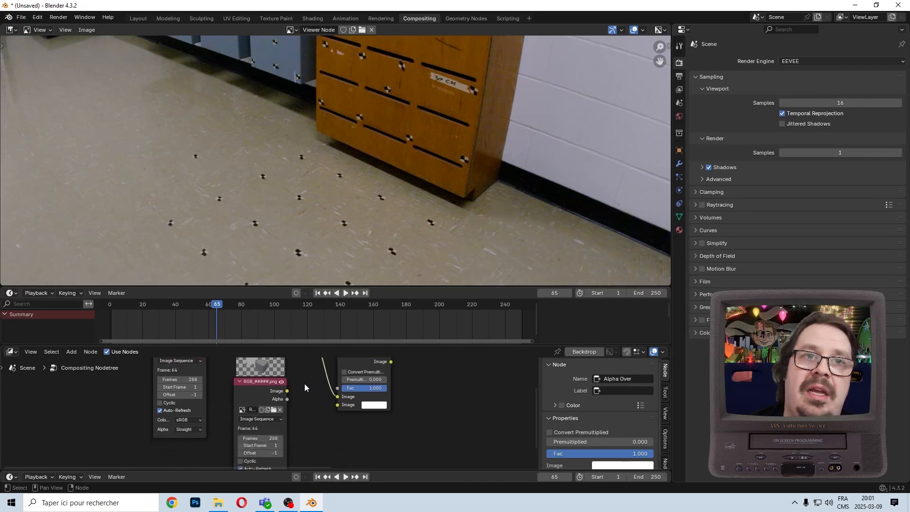
# Step: Connect the RGB sequence's Image output to the second Image input of the Alpha Over node
pyautogui.moveTo(272, 407); pyautogui.dragTo(295, 423)
pyautogui.scroll(3, 295, 421)
pyautogui.moveTo(287, 404); pyautogui.dragTo(198, 443, button='middle')
pyautogui.moveTo(199, 433); pyautogui.dragTo(310, 424)
pyautogui.press('x')
pyautogui.scroll(-4, 331, 420)
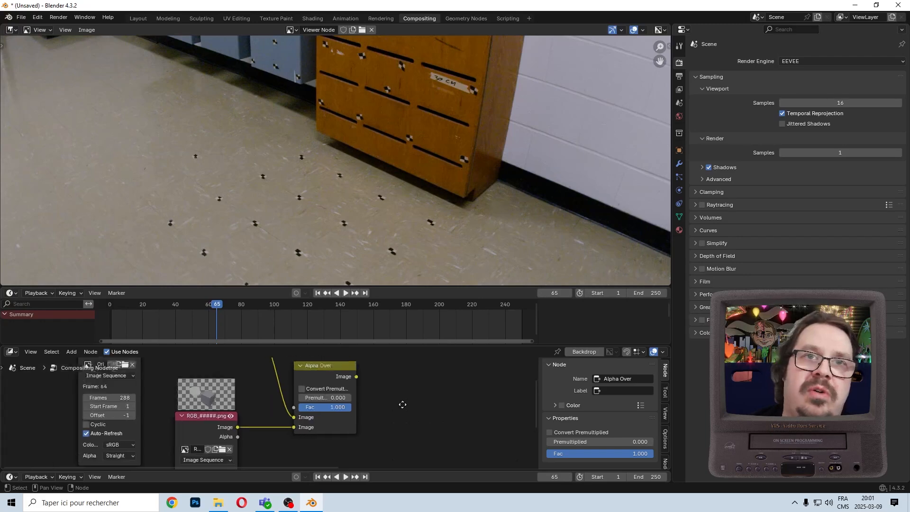
# Step: Connect the Alpha Over output to the Viewer node and frame the whole composite in the Image Editor
pyautogui.keyDown('ctrl'); pyautogui.keyDown('shift'); pyautogui.click(336, 400); pyautogui.keyUp('shift'); pyautogui.keyUp('ctrl')
pyautogui.scroll(-3, 349, 171)
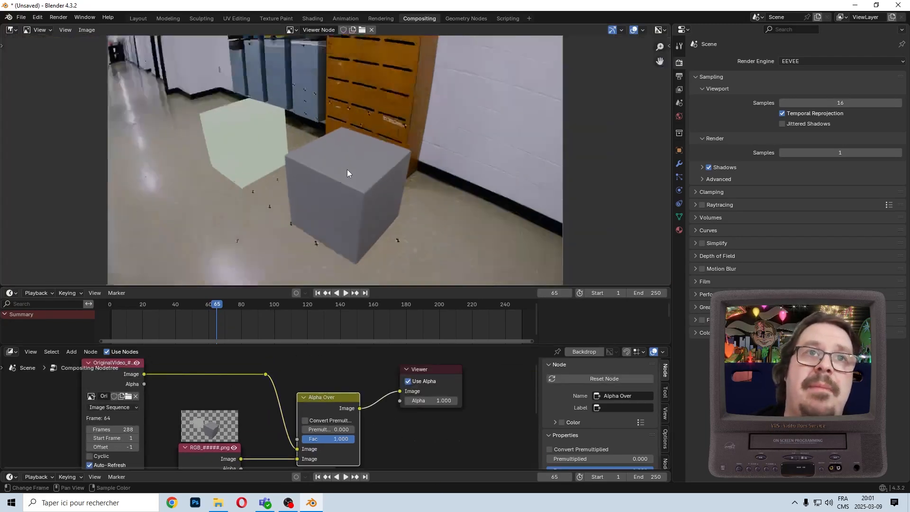
pyautogui.moveTo(364, 194); pyautogui.dragTo(404, 191, button='middle')
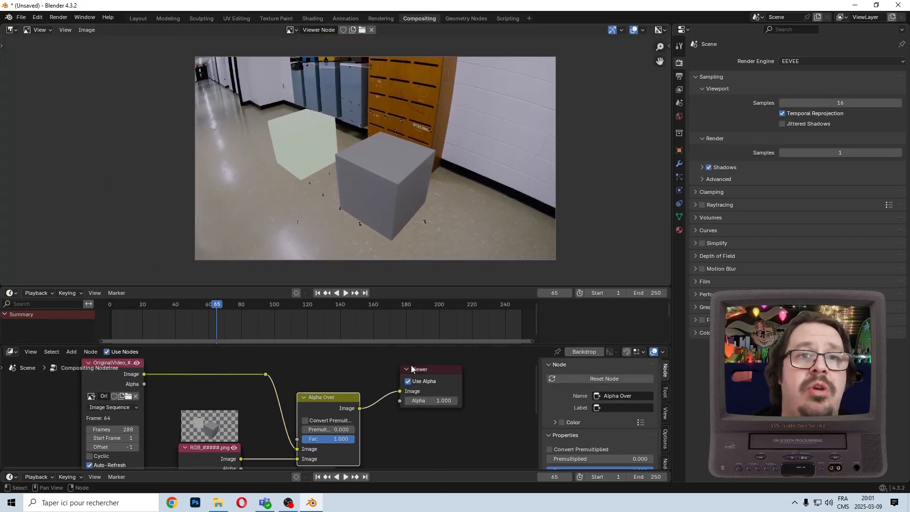
# Step: Add a second reroute point on the link entering Alpha Over's first Image input and position it level with that input
pyautogui.scroll(3, 290, 404)
pyautogui.scroll(2, 303, 404)
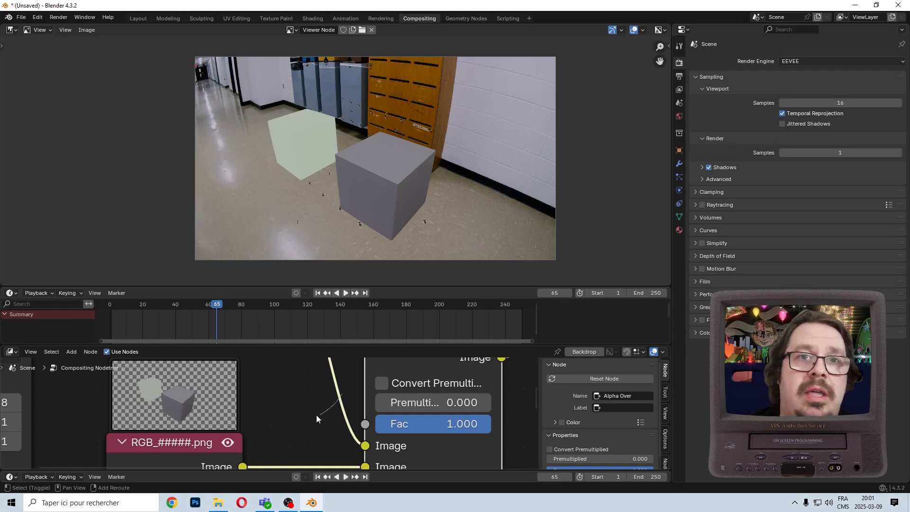
pyautogui.keyDown('shift'); pyautogui.moveTo(316, 416); pyautogui.dragTo(315, 417, button='right'); pyautogui.keyUp('shift')
pyautogui.press('g')
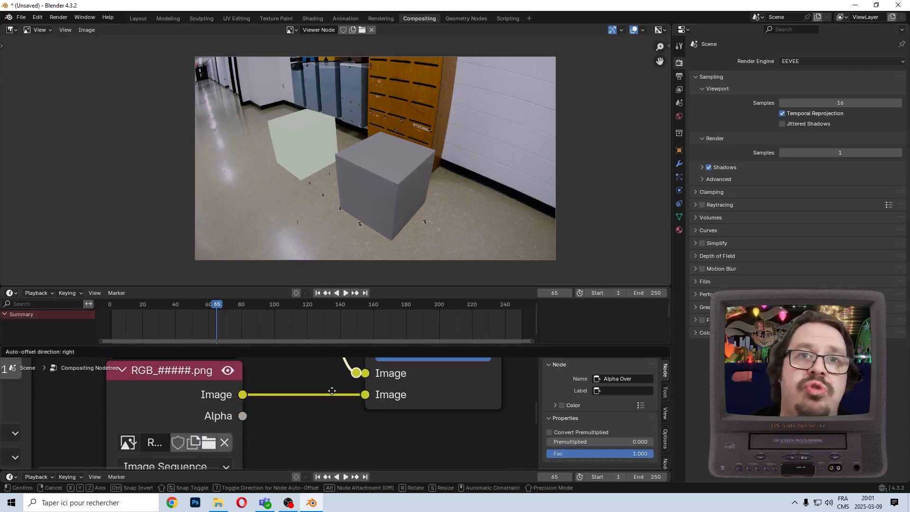
pyautogui.click(332, 391)
pyautogui.scroll(-3, 291, 393)
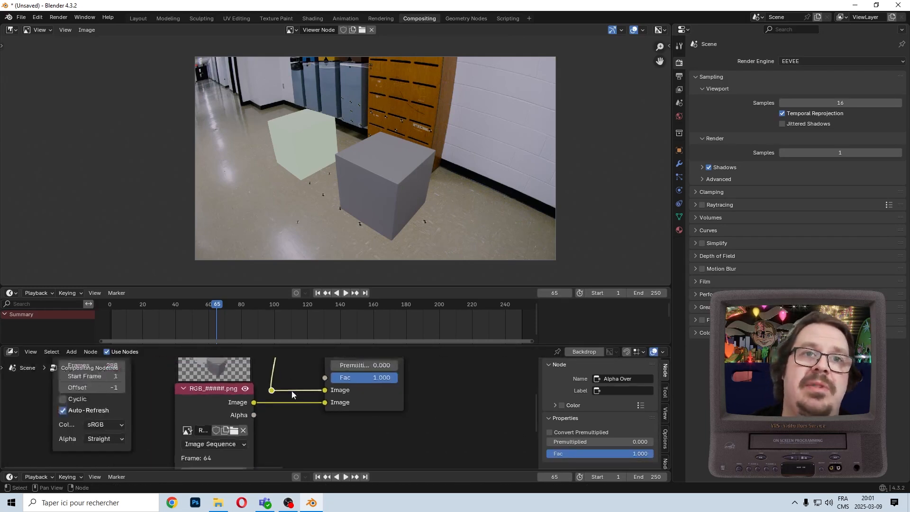
# Step: Align the two reroute points vertically by scaling them to 0 along X, then shift them along X closer to the Alpha Over node
pyautogui.scroll(-2, 292, 391)
pyautogui.moveTo(298, 379); pyautogui.dragTo(295, 440, button='middle')
pyautogui.keyDown('shift'); pyautogui.moveTo(294, 381); pyautogui.dragTo(277, 391); pyautogui.keyUp('shift')
pyautogui.press('s')
pyautogui.press('x')
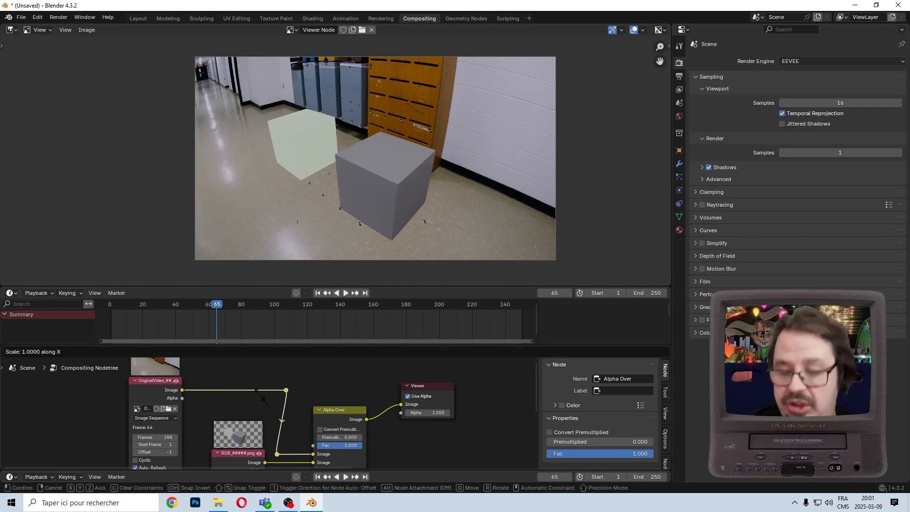
pyautogui.press('0')
pyautogui.press('Return')
pyautogui.press('g')
pyautogui.press('x')
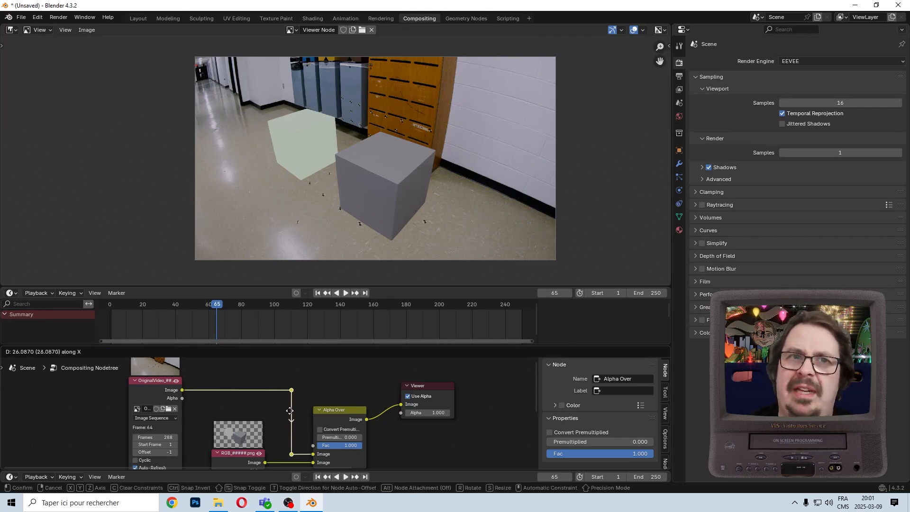
pyautogui.click(294, 414)
# Step: Move the OriginalVideo and RGB sequence nodes together along X, farther away from the Alpha Over node
pyautogui.scroll(-4, 152, 446)
pyautogui.moveTo(204, 426); pyautogui.dragTo(240, 405, button='middle')
pyautogui.moveTo(217, 396); pyautogui.dragTo(288, 459)
pyautogui.press('g')
pyautogui.press('x')
pyautogui.click(141, 473)
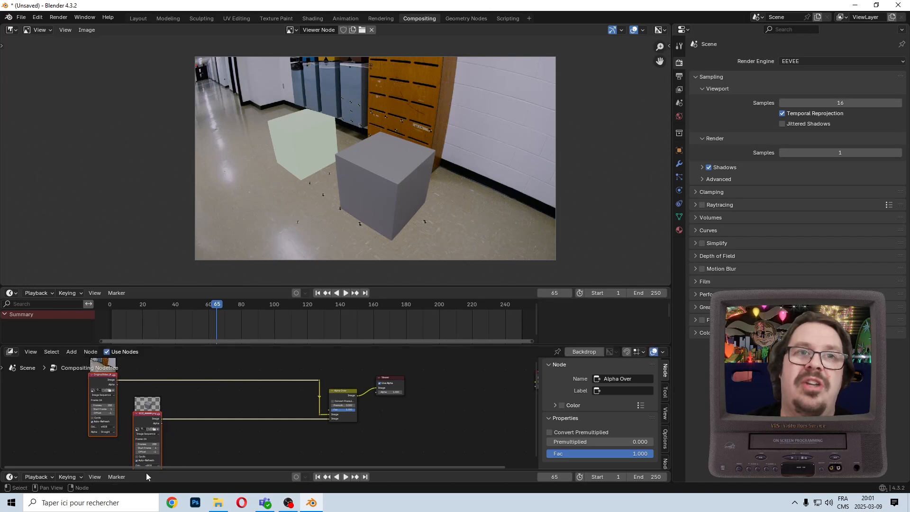
# Step: Move the Viewer node farther away from the Alpha Over node, roughly level with its output
pyautogui.scroll(6, 332, 421)
pyautogui.moveTo(358, 423); pyautogui.dragTo(257, 445, button='middle')
pyautogui.moveTo(426, 382); pyautogui.dragTo(322, 417)
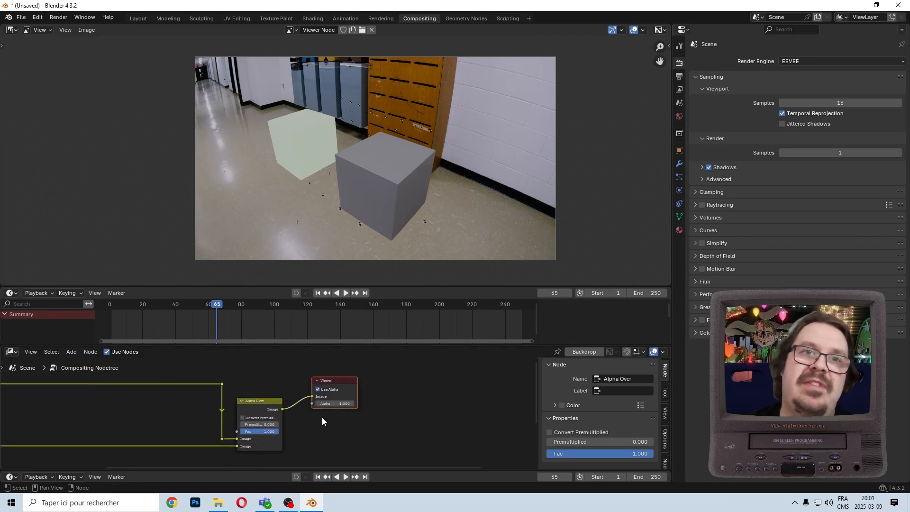
pyautogui.press('g')
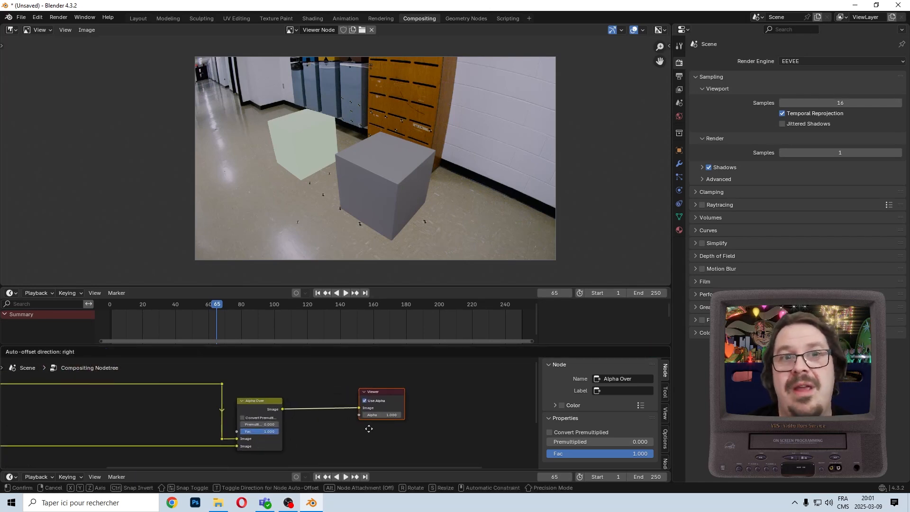
pyautogui.click(369, 429)
# Step: Add an RGB Curves node and insert it on the link between the RGB sequence and the Alpha Over node
pyautogui.moveTo(326, 434); pyautogui.dragTo(523, 414, button='middle')
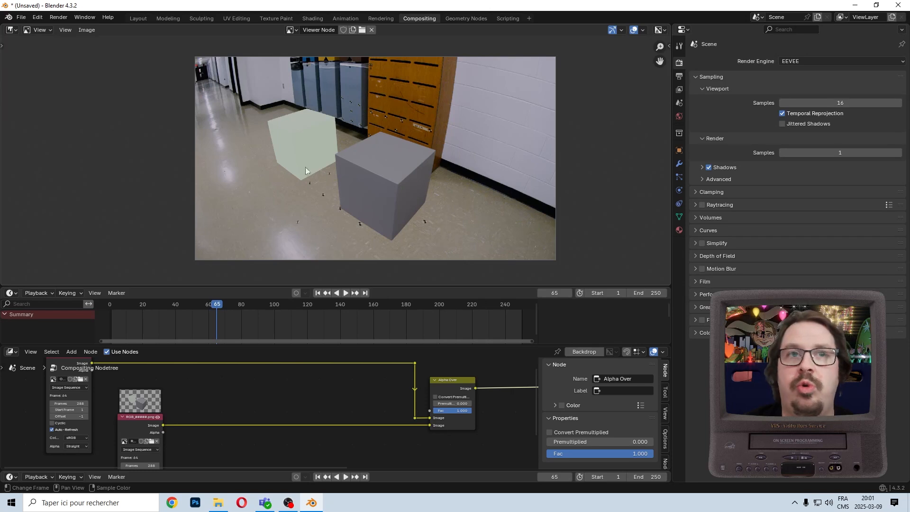
pyautogui.click(66, 353)
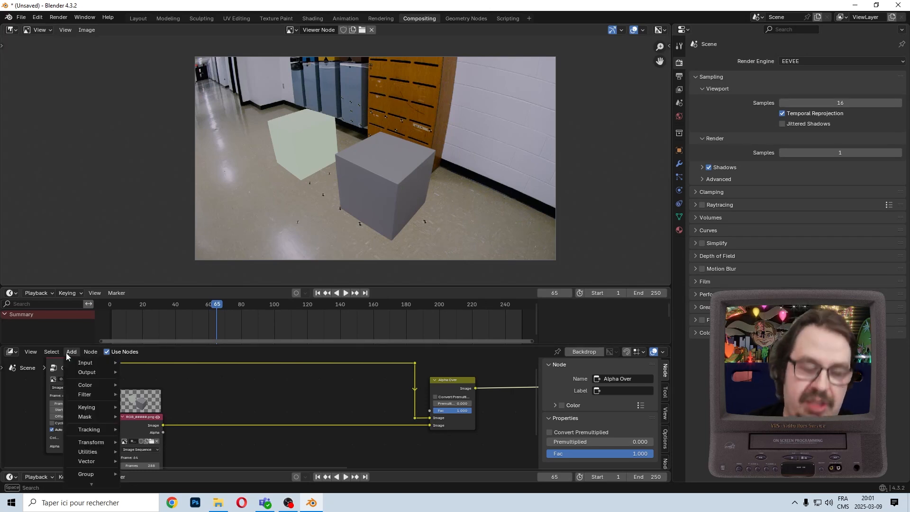
pyautogui.write('curv')
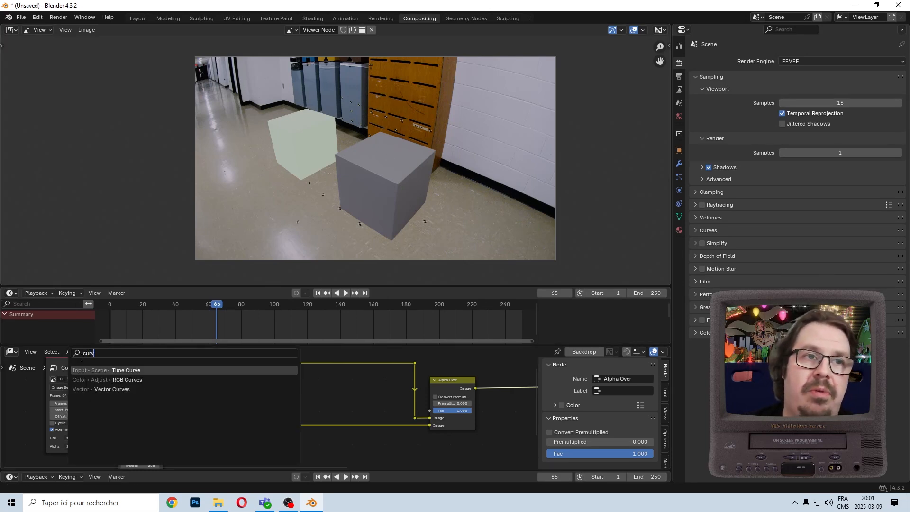
pyautogui.click(139, 379)
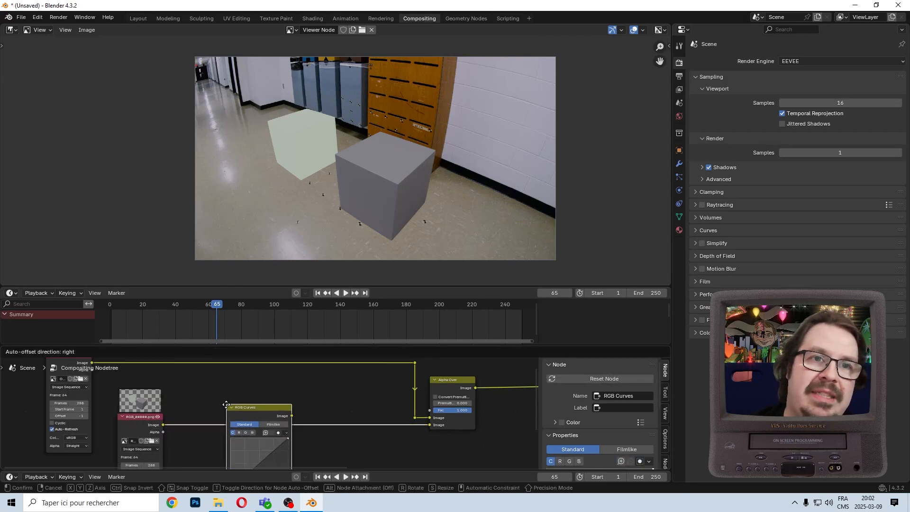
pyautogui.click(171, 389)
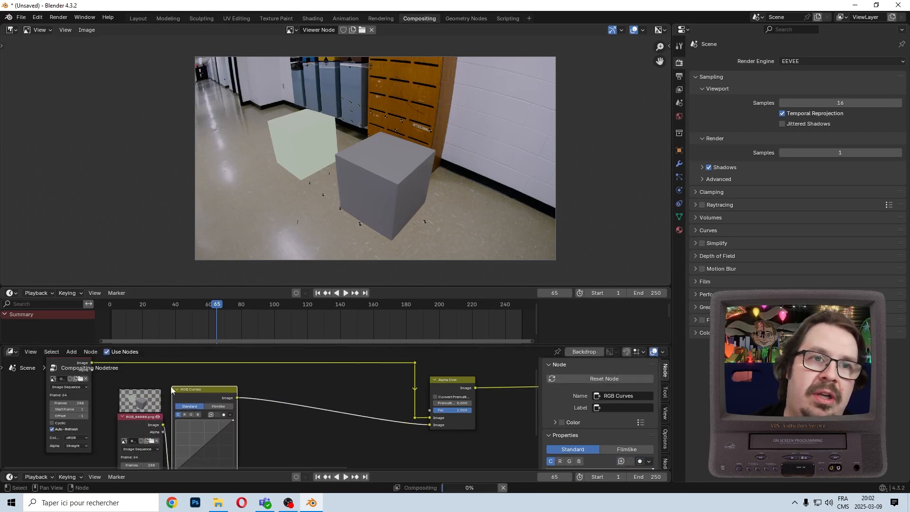
pyautogui.scroll(3, 170, 386)
pyautogui.press('g')
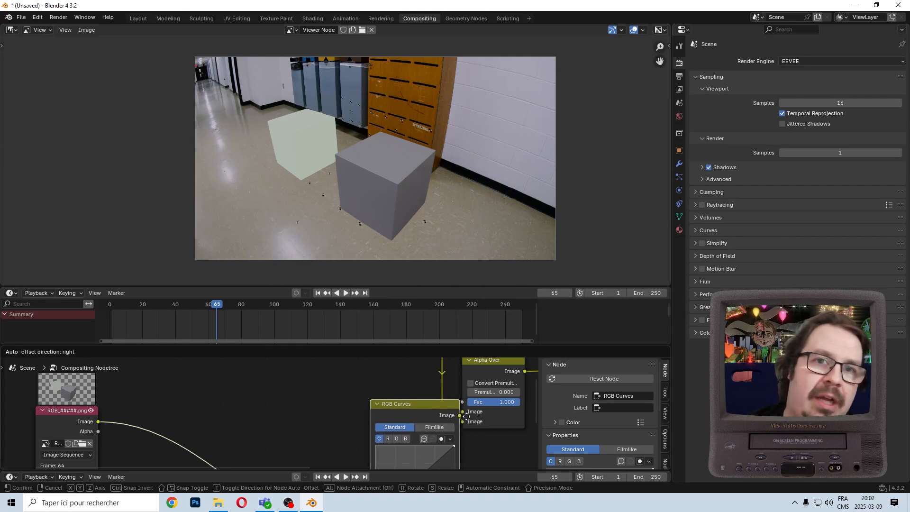
pyautogui.press('Escape')
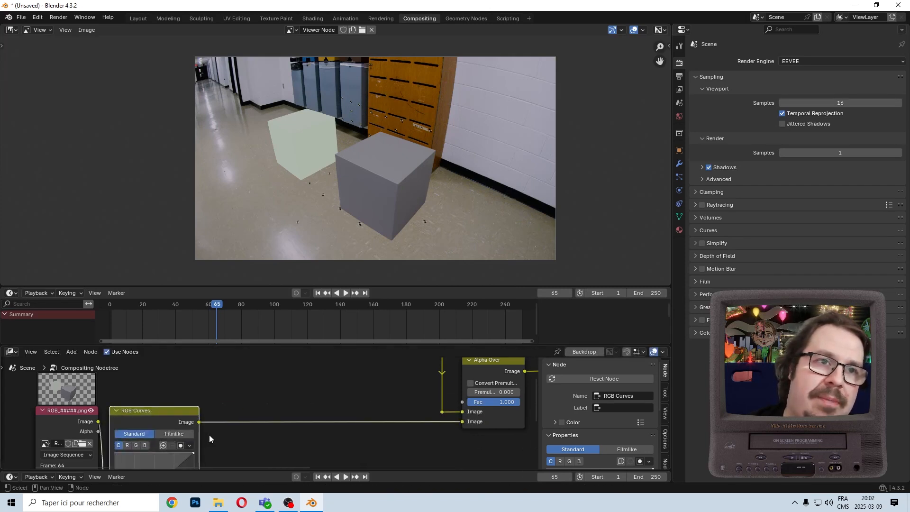
# Step: Move the RGB image sequence node lower so its Image output lines up with the RGB Curves node's Image input
pyautogui.scroll(-4, 209, 434)
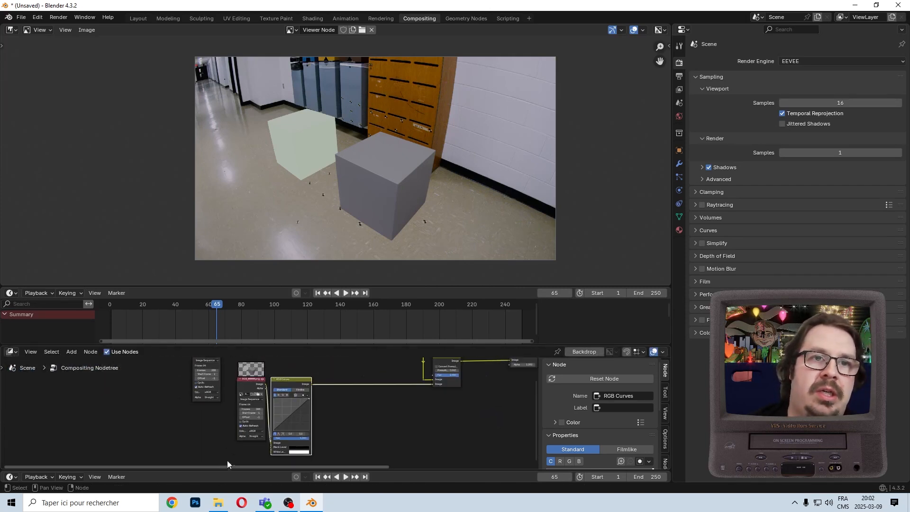
pyautogui.moveTo(247, 396); pyautogui.dragTo(251, 446)
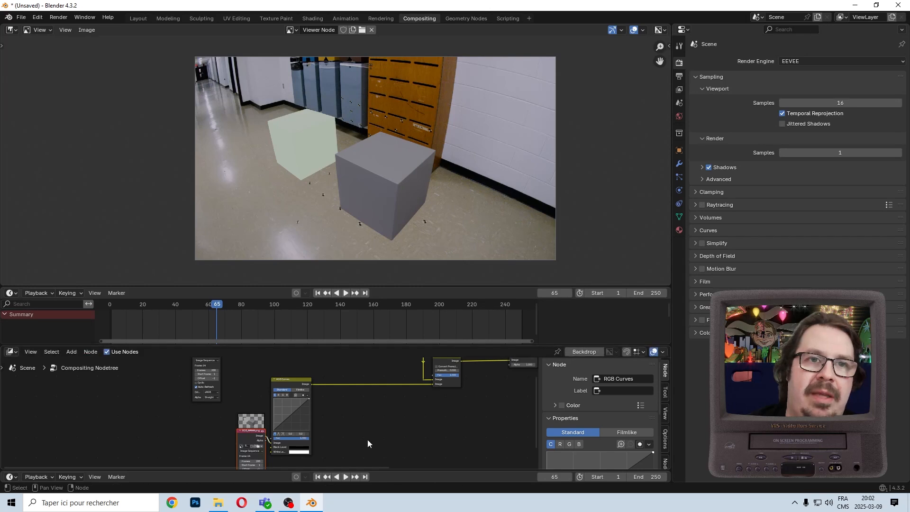
pyautogui.scroll(8, 368, 444)
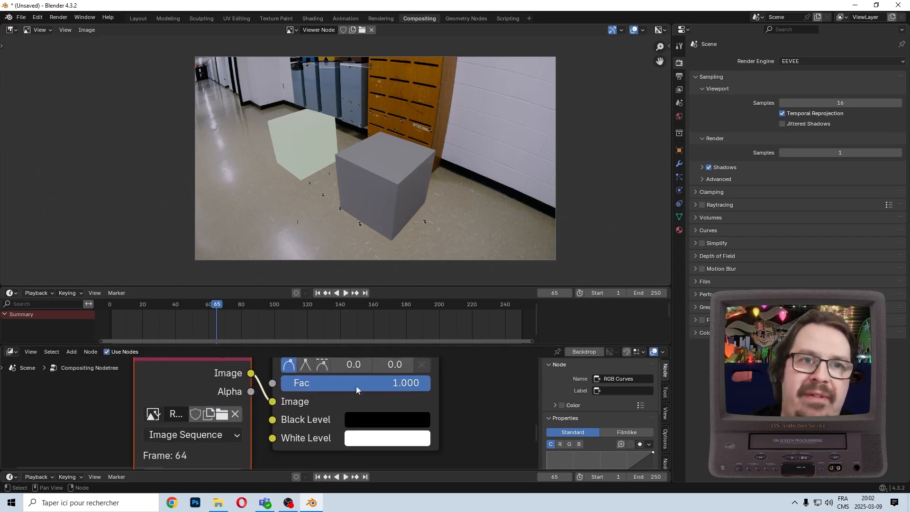
pyautogui.moveTo(221, 383); pyautogui.dragTo(237, 410)
pyautogui.scroll(-7, 209, 420)
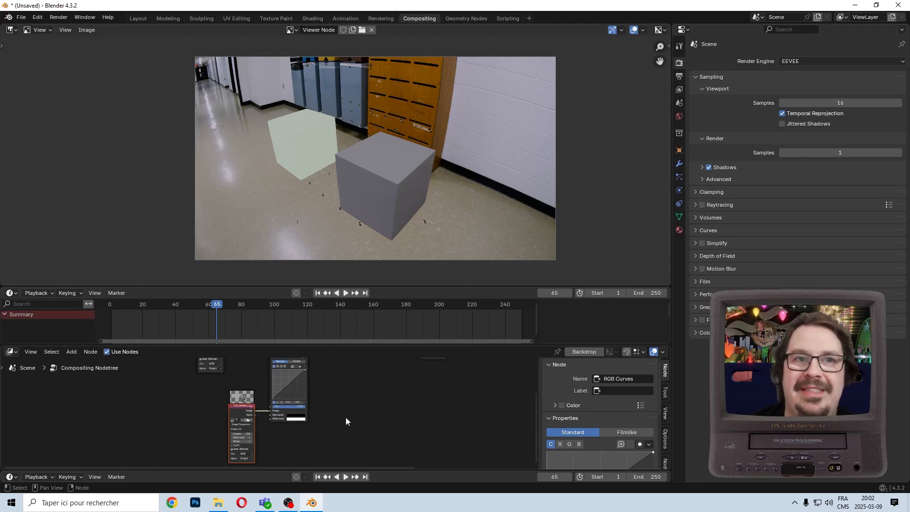
pyautogui.scroll(8, 352, 438)
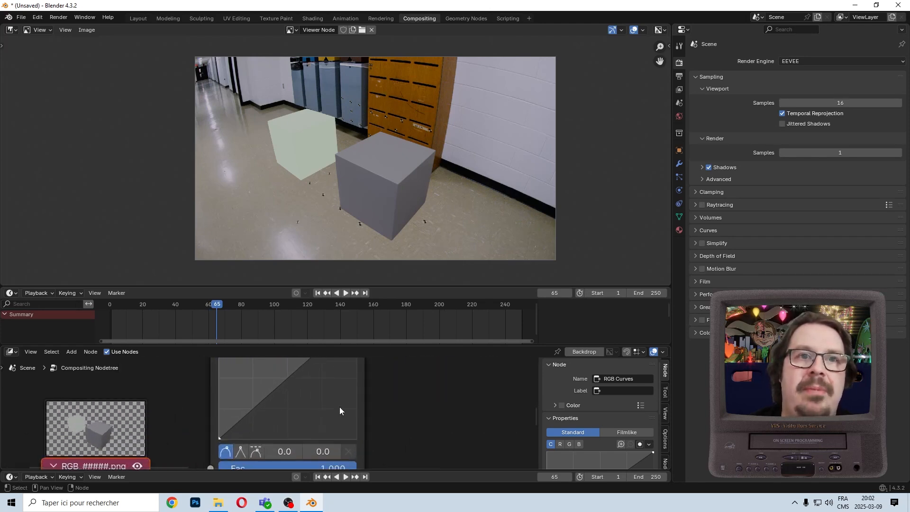
pyautogui.scroll(-10, 399, 428)
# Step: Add a Separate Color node and insert it on the link between the Alpha Over and Viewer nodes
pyautogui.moveTo(394, 405); pyautogui.dragTo(249, 448, button='middle')
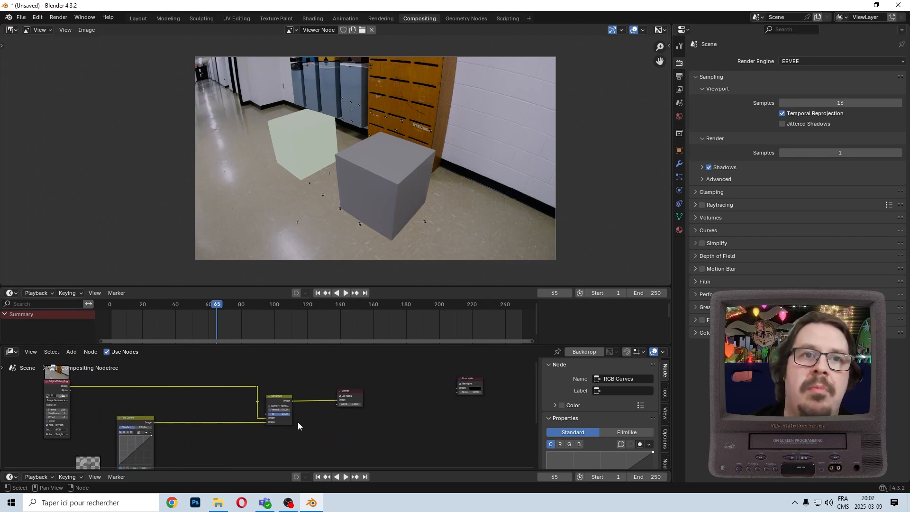
pyautogui.scroll(6, 299, 423)
pyautogui.scroll(2, 300, 424)
pyautogui.moveTo(397, 420); pyautogui.dragTo(294, 443, button='middle')
pyautogui.click(71, 352)
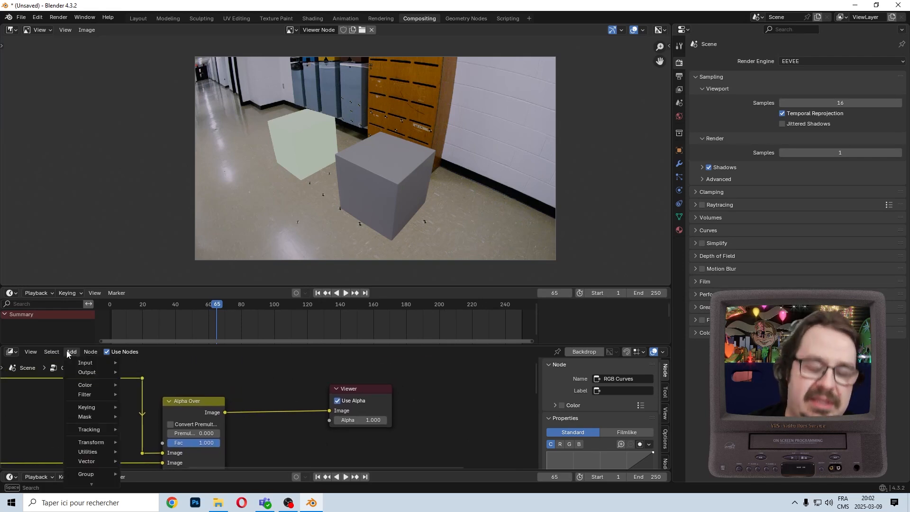
pyautogui.write('separ')
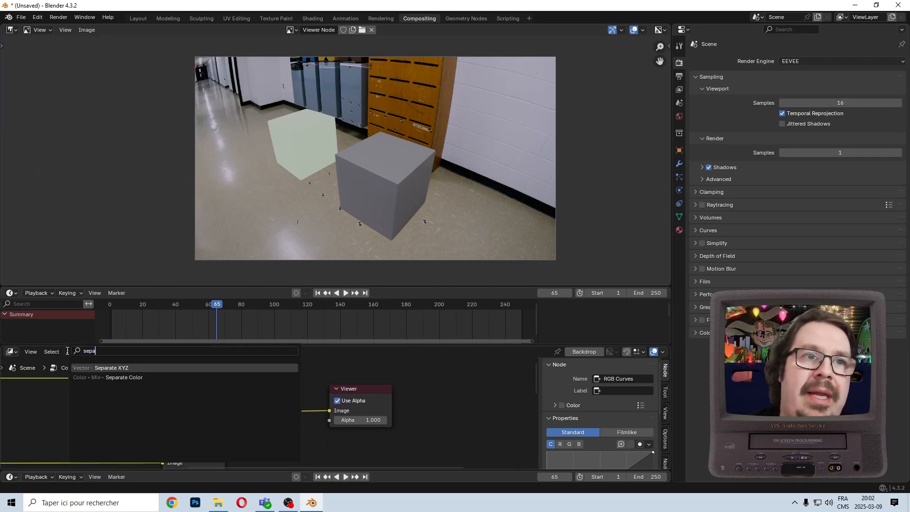
pyautogui.click(139, 377)
pyautogui.click(256, 389)
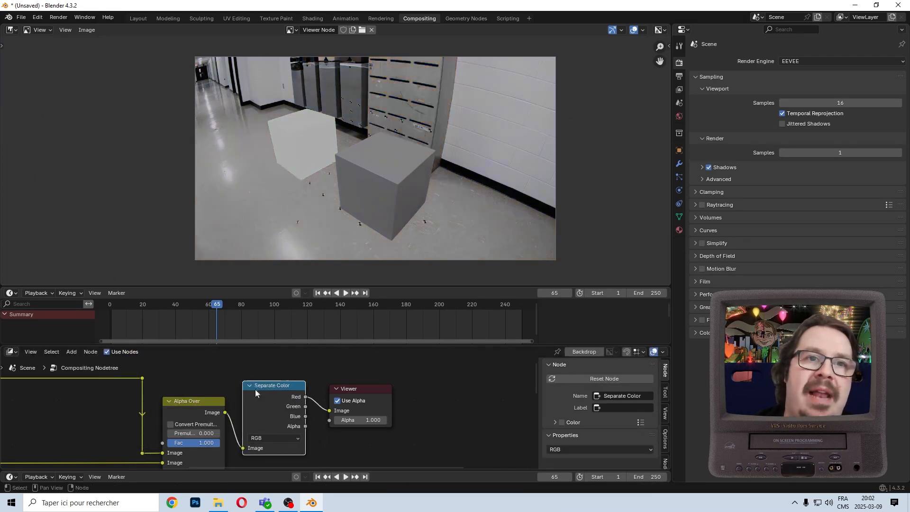
# Step: Cycle the Viewer through the Separate Color node's outputs to examine the individual color channels of the composite
pyautogui.scroll(2, 382, 433)
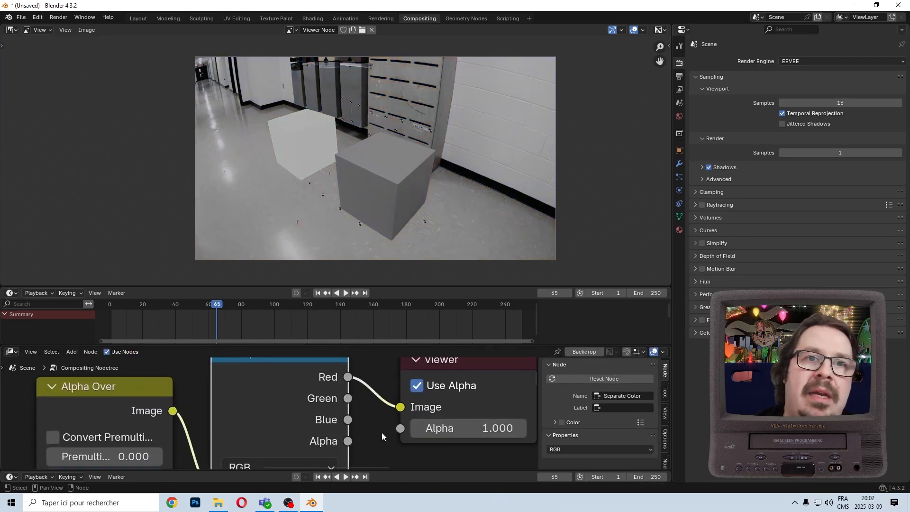
pyautogui.keyDown('ctrl'); pyautogui.keyDown('shift'); pyautogui.click(285, 394); pyautogui.keyUp('shift'); pyautogui.keyUp('ctrl')
pyautogui.keyDown('ctrl'); pyautogui.keyDown('shift'); pyautogui.click(283, 395); pyautogui.keyUp('shift'); pyautogui.keyUp('ctrl')
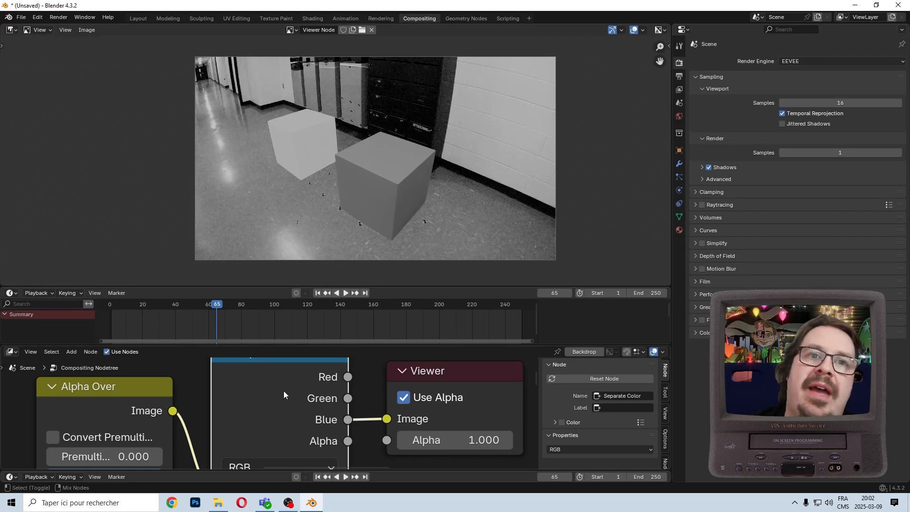
pyautogui.keyDown('ctrl'); pyautogui.keyDown('shift'); pyautogui.click(283, 392); pyautogui.keyUp('shift'); pyautogui.keyUp('ctrl')
pyautogui.keyDown('ctrl'); pyautogui.keyDown('shift'); pyautogui.click(283, 392); pyautogui.keyUp('shift'); pyautogui.keyUp('ctrl')
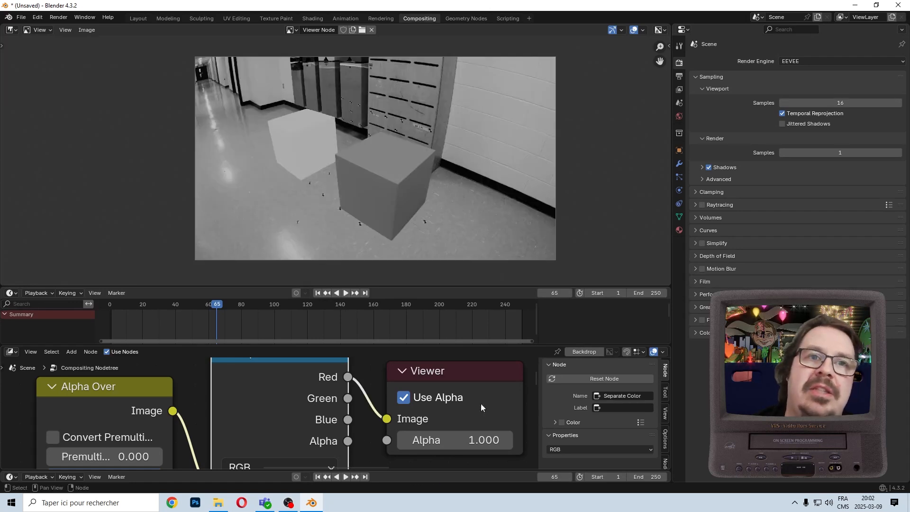
# Step: Move the Separate Color and Viewer nodes together so Separate Color's Image input is level with the Alpha Over output
pyautogui.scroll(-3, 343, 389)
pyautogui.scroll(-2, 342, 390)
pyautogui.moveTo(271, 440); pyautogui.dragTo(265, 416)
pyautogui.scroll(-2, 247, 431)
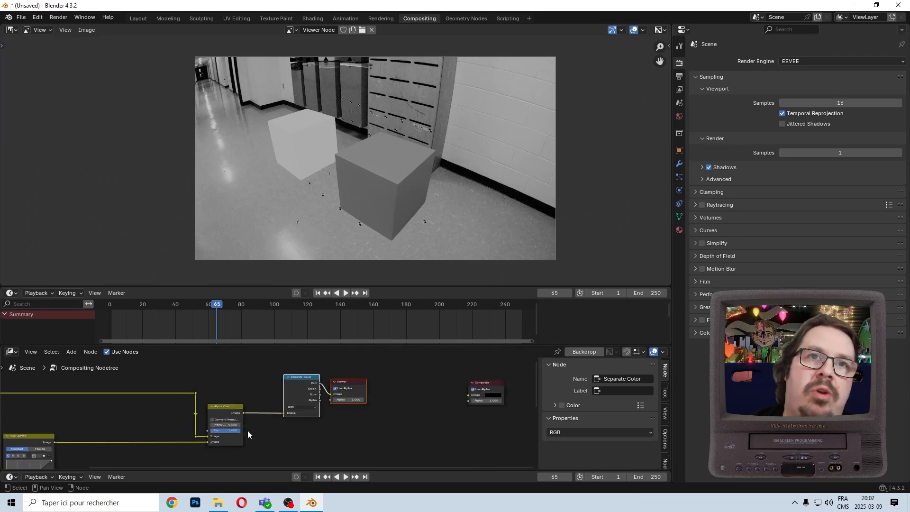
# Step: Show the R channel curve in the RGB Curves node
pyautogui.moveTo(247, 431); pyautogui.dragTo(251, 386, button='middle')
pyautogui.scroll(5, 380, 437)
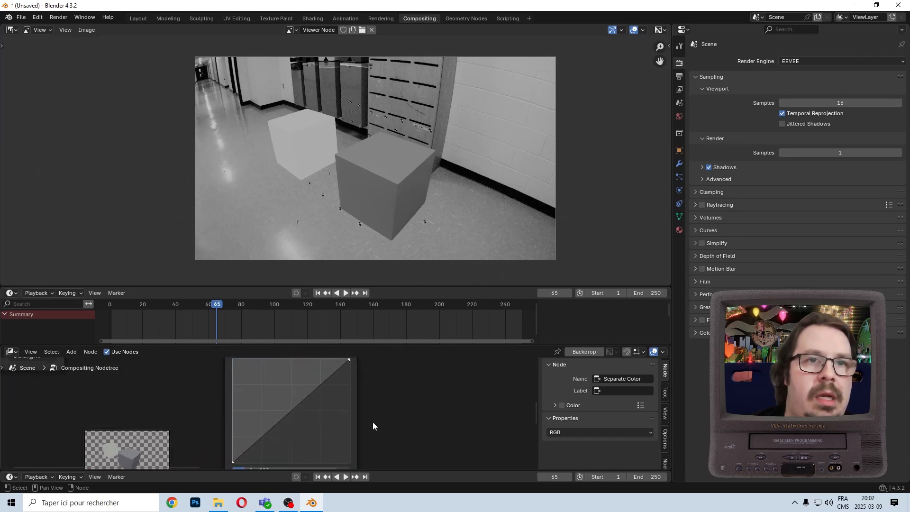
pyautogui.moveTo(375, 459); pyautogui.dragTo(373, 459, button='middle')
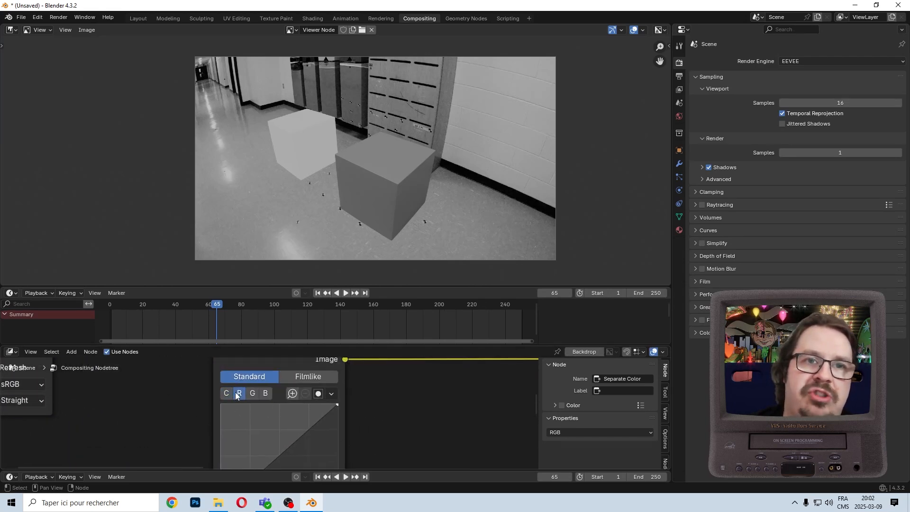
pyautogui.moveTo(446, 418); pyautogui.dragTo(400, 425, button='middle')
# Step: Preview the green channel in the Viewer and add a slightly lowered point near the middle of RGB Curves' G curve, at about 0.4, 0.4
pyautogui.scroll(-3, 402, 411)
pyautogui.moveTo(403, 394); pyautogui.dragTo(248, 373, button='middle')
pyautogui.keyDown('ctrl'); pyautogui.keyDown('shift'); pyautogui.click(397, 388); pyautogui.keyUp('shift'); pyautogui.keyUp('ctrl')
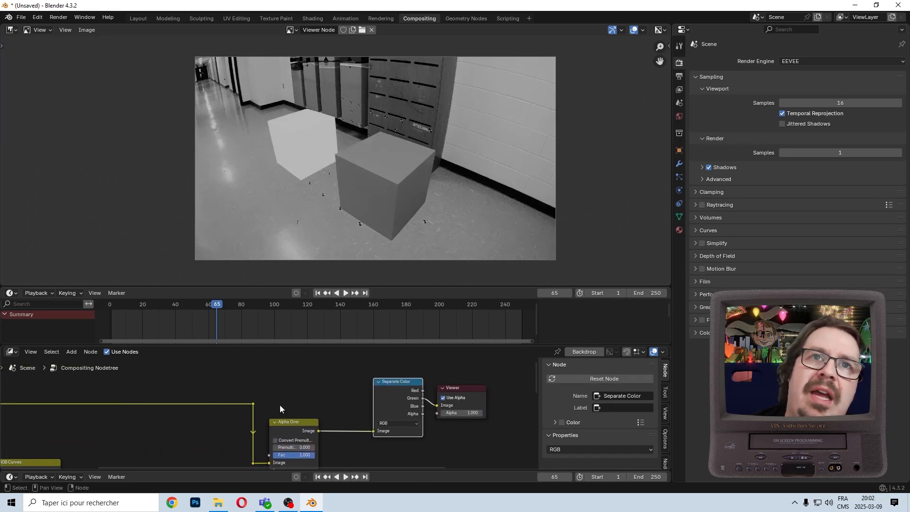
pyautogui.moveTo(283, 403); pyautogui.dragTo(470, 428, button='middle')
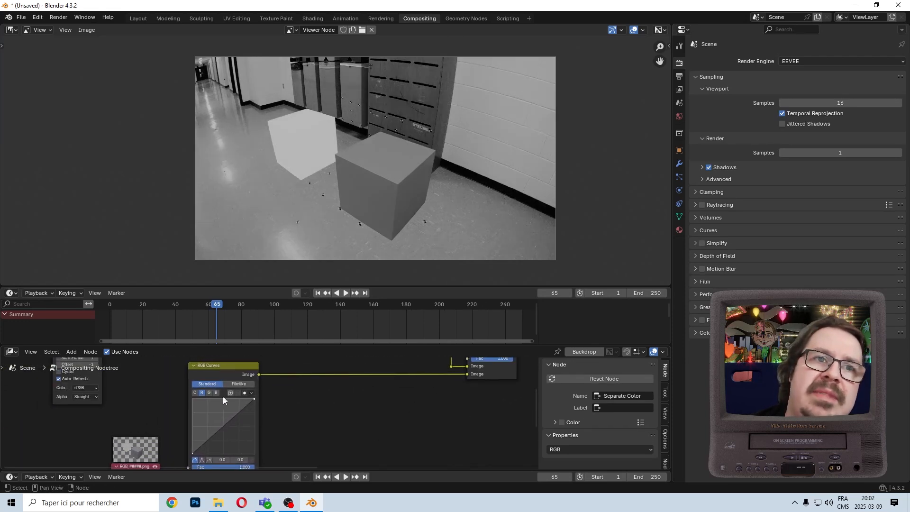
pyautogui.click(223, 424)
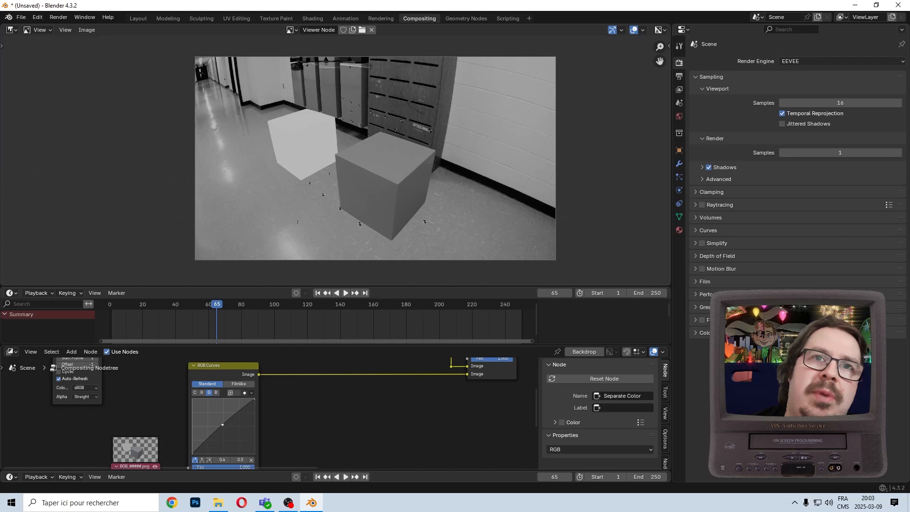
pyautogui.moveTo(222, 444); pyautogui.dragTo(214, 430)
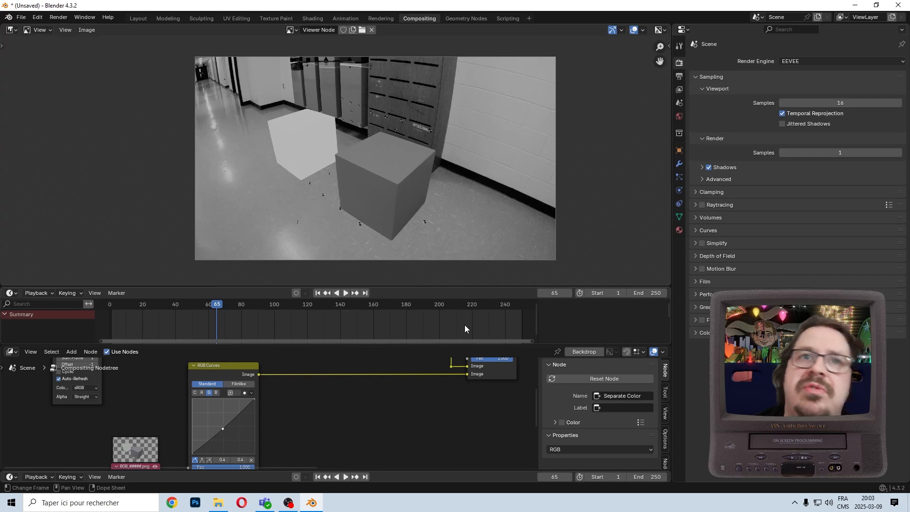
# Step: Preview the Separate Color node's Blue output in the Viewer
pyautogui.scroll(-7, 366, 407)
pyautogui.moveTo(412, 408); pyautogui.dragTo(286, 456, button='middle')
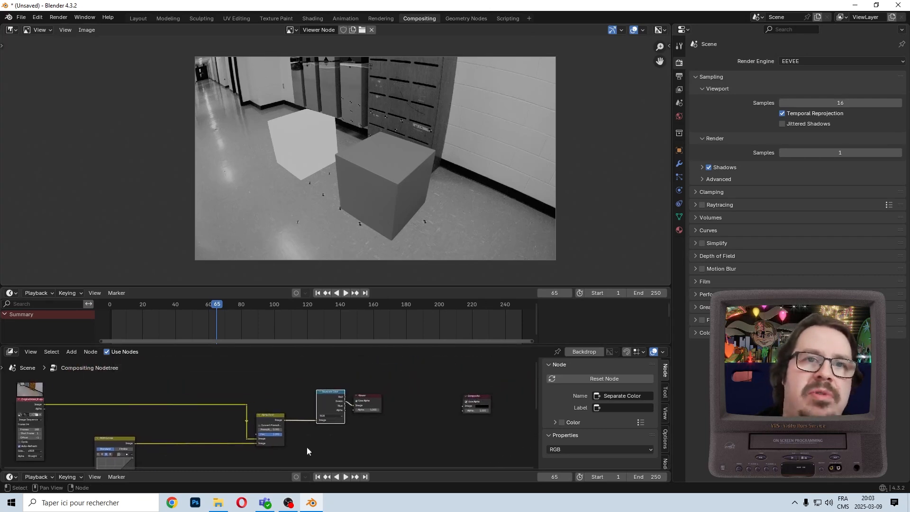
pyautogui.scroll(8, 403, 430)
pyautogui.scroll(2, 407, 429)
pyautogui.keyDown('ctrl'); pyautogui.keyDown('shift'); pyautogui.click(403, 385); pyautogui.keyUp('shift'); pyautogui.keyUp('ctrl')
pyautogui.scroll(-3, 293, 455)
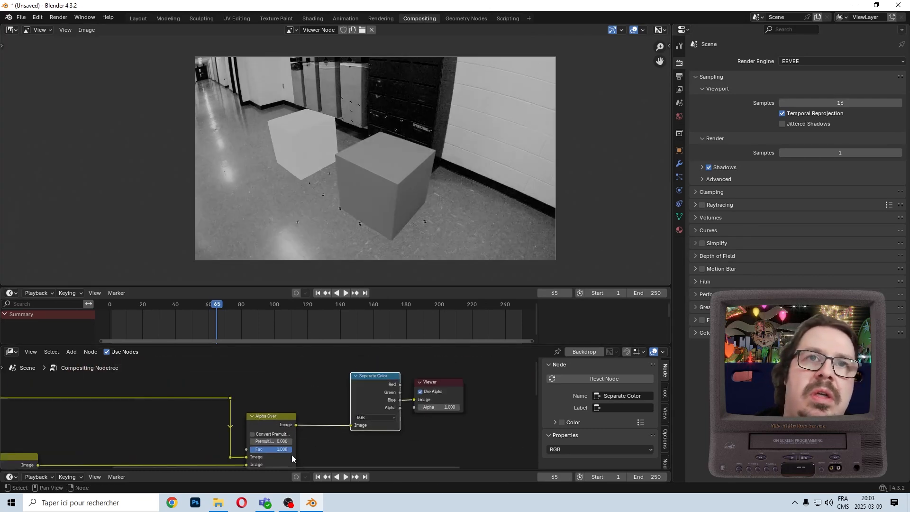
# Step: Shape the B curve in RGB Curves into an S with a lowered shadow point and a raised highlight point
pyautogui.moveTo(315, 412); pyautogui.dragTo(512, 455, button='middle')
pyautogui.scroll(6, 326, 454)
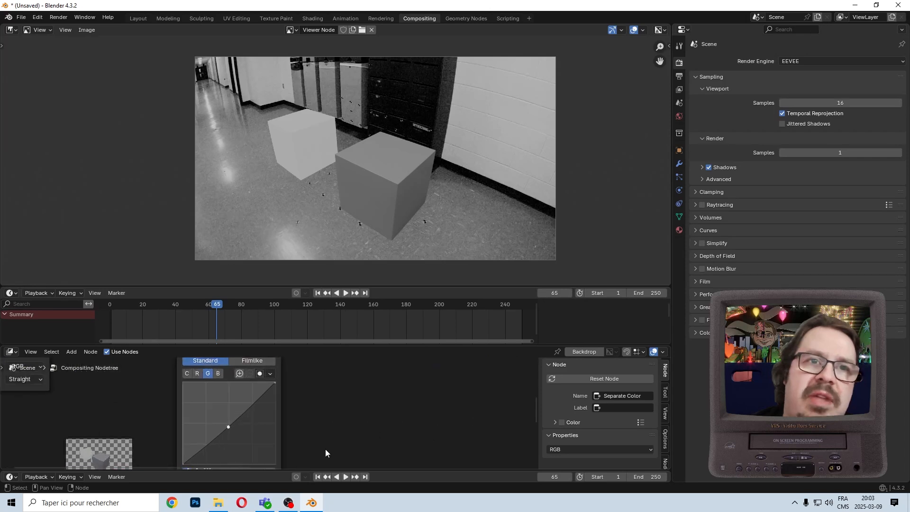
pyautogui.click(219, 374)
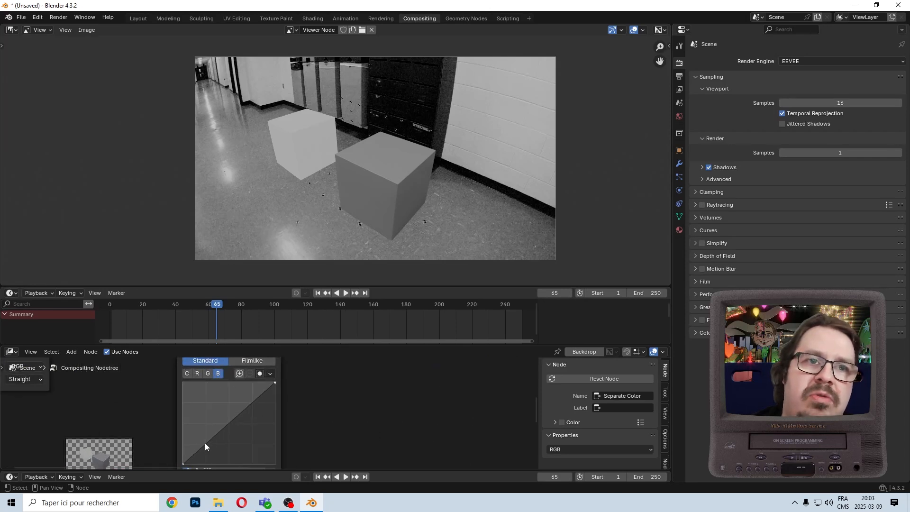
pyautogui.moveTo(205, 444); pyautogui.dragTo(202, 459)
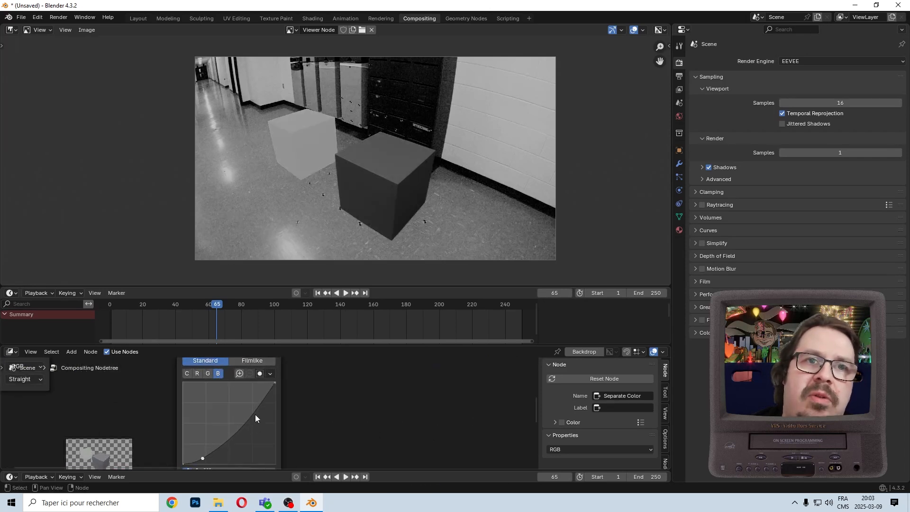
pyautogui.moveTo(255, 415); pyautogui.dragTo(252, 405)
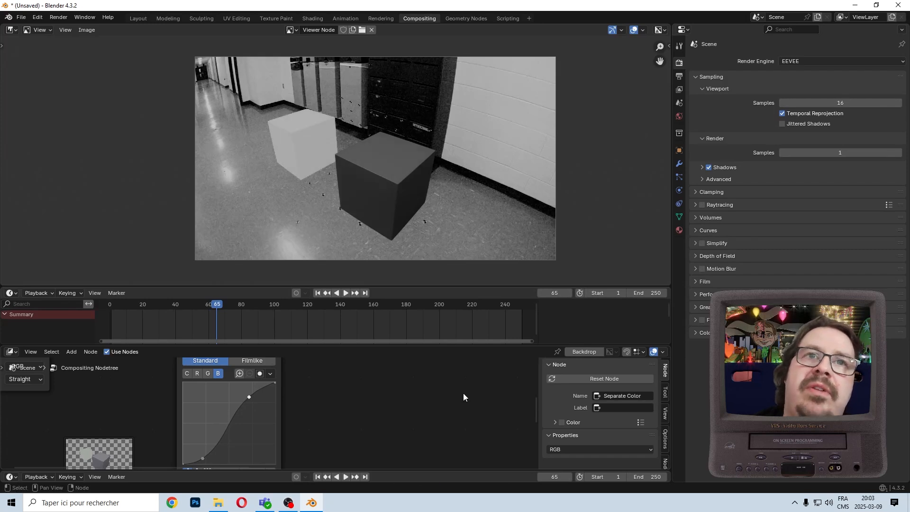
# Step: Fine-tune the B curve's shadow and highlight points to match the cubes' blue-channel tones to the footage
pyautogui.moveTo(203, 459); pyautogui.dragTo(203, 455)
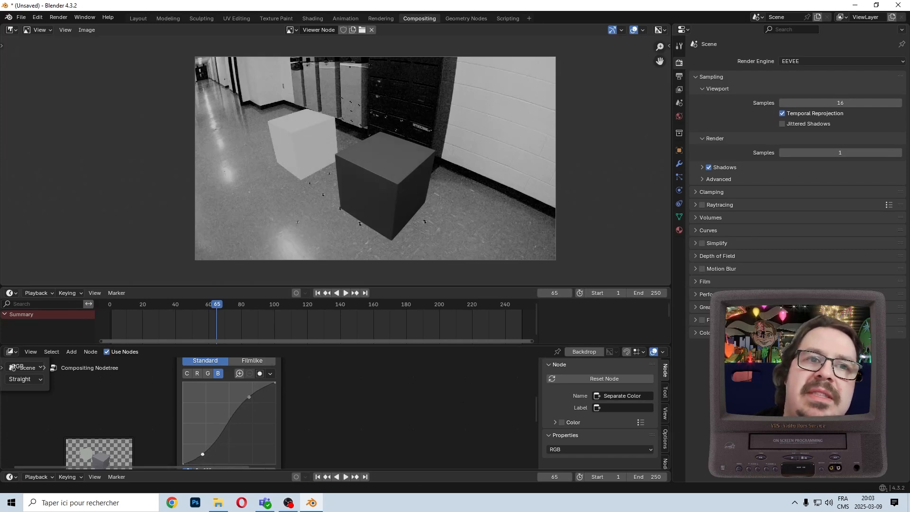
pyautogui.click(249, 397)
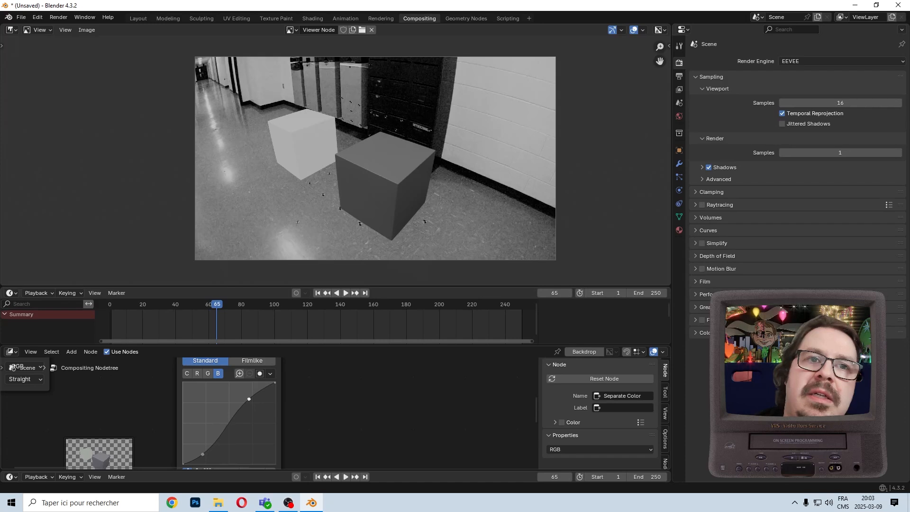
pyautogui.moveTo(203, 454); pyautogui.dragTo(205, 456)
pyautogui.moveTo(250, 398); pyautogui.dragTo(253, 396)
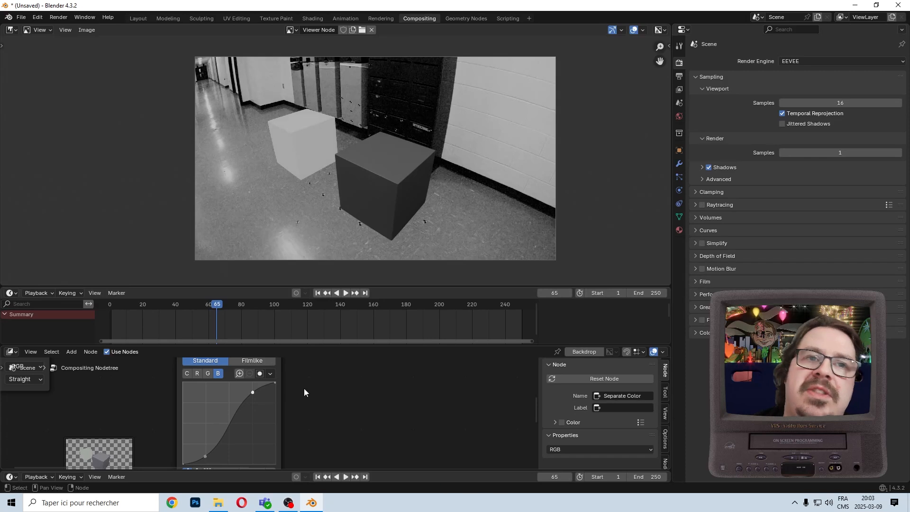
# Step: Preview the Alpha Over node's full-color result in the Viewer
pyautogui.scroll(-10, 350, 418)
pyautogui.moveTo(471, 385); pyautogui.dragTo(267, 444, button='middle')
pyautogui.scroll(5, 373, 427)
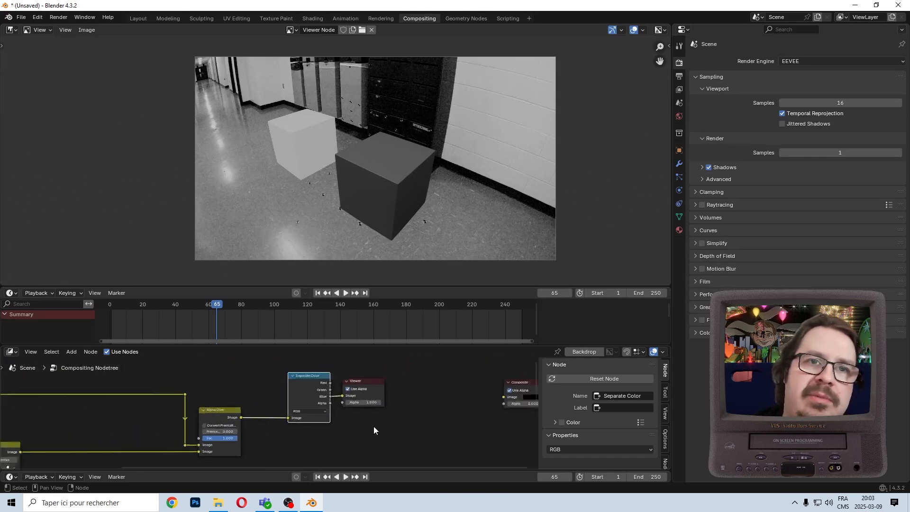
pyautogui.keyDown('ctrl'); pyautogui.keyDown('shift'); pyautogui.click(210, 410); pyautogui.keyUp('shift'); pyautogui.keyUp('ctrl')
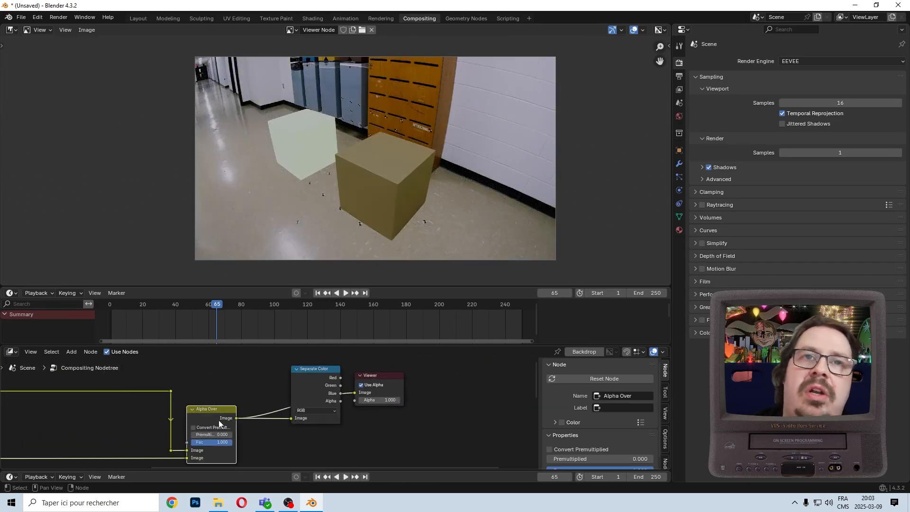
# Step: Try raising the shadow point of the B curve in RGB Curves while previewing the full-color composite
pyautogui.scroll(-3, 287, 407)
pyautogui.moveTo(274, 410); pyautogui.dragTo(490, 427, button='middle')
pyautogui.scroll(4, 352, 406)
pyautogui.moveTo(352, 405); pyautogui.dragTo(391, 422, button='middle')
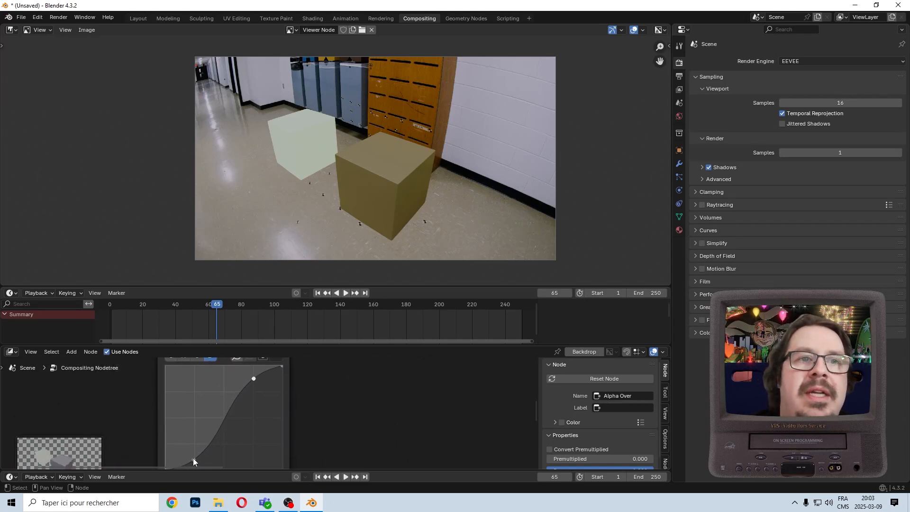
pyautogui.click(193, 458)
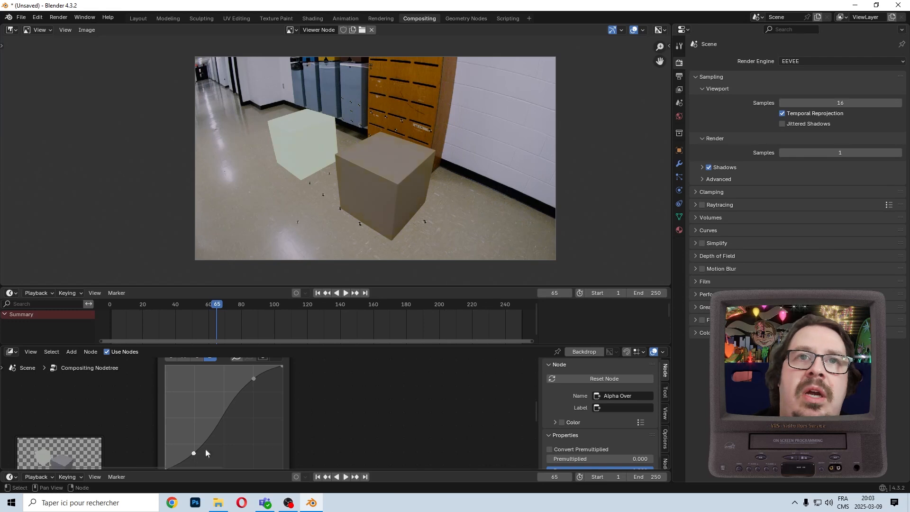
pyautogui.moveTo(393, 425); pyautogui.dragTo(420, 359, button='middle')
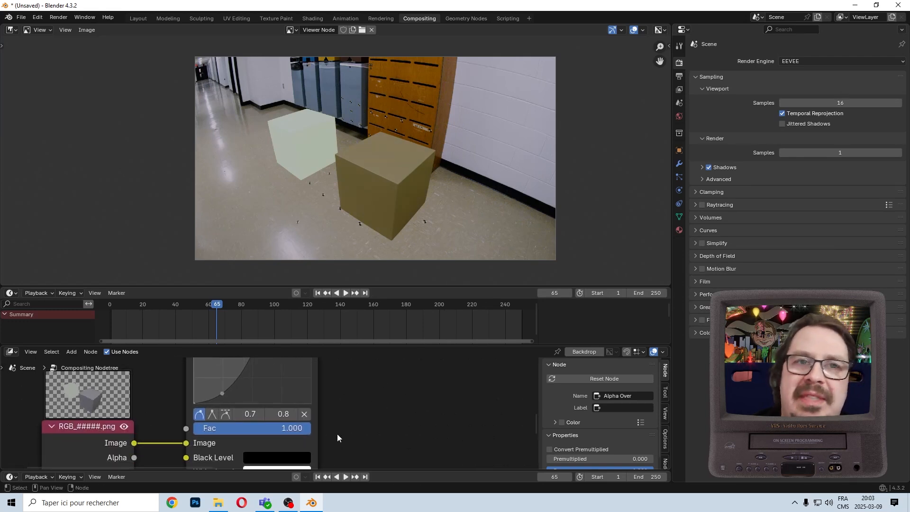
# Step: Raise the B curve's shadow point in RGB Curves and slightly lower its highlight point
pyautogui.moveTo(300, 429)
pyautogui.mouseDown()
pyautogui.moveTo(249, 428)
pyautogui.moveTo(311, 429)
pyautogui.moveTo(238, 429)
pyautogui.moveTo(311, 429)
pyautogui.mouseUp()
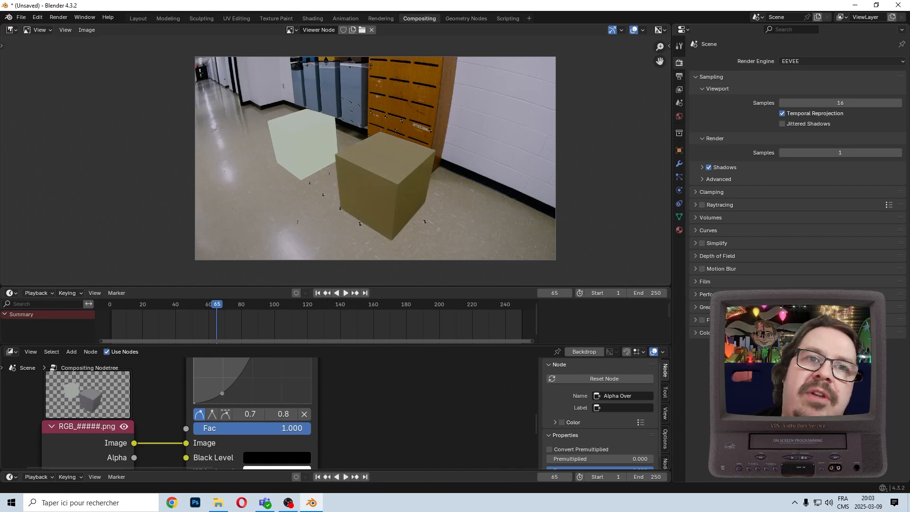
pyautogui.moveTo(356, 383); pyautogui.dragTo(362, 451, button='middle')
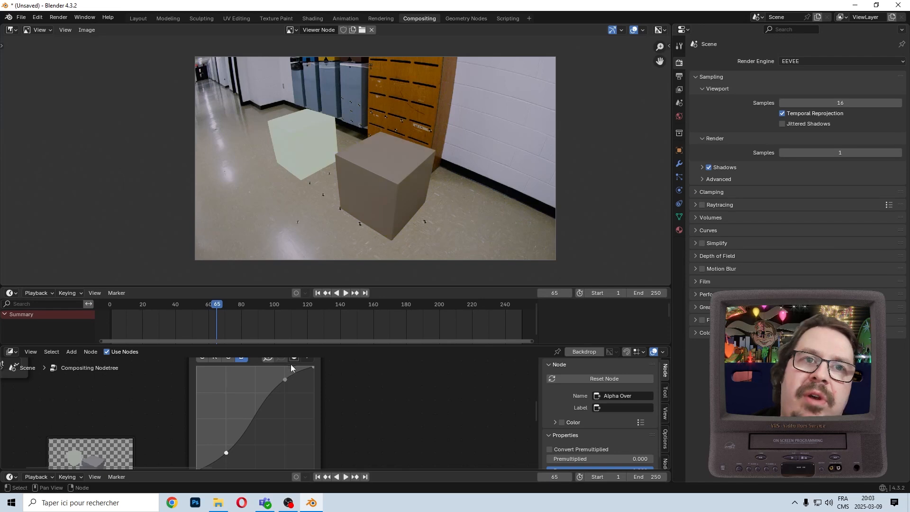
pyautogui.moveTo(285, 379); pyautogui.dragTo(288, 383)
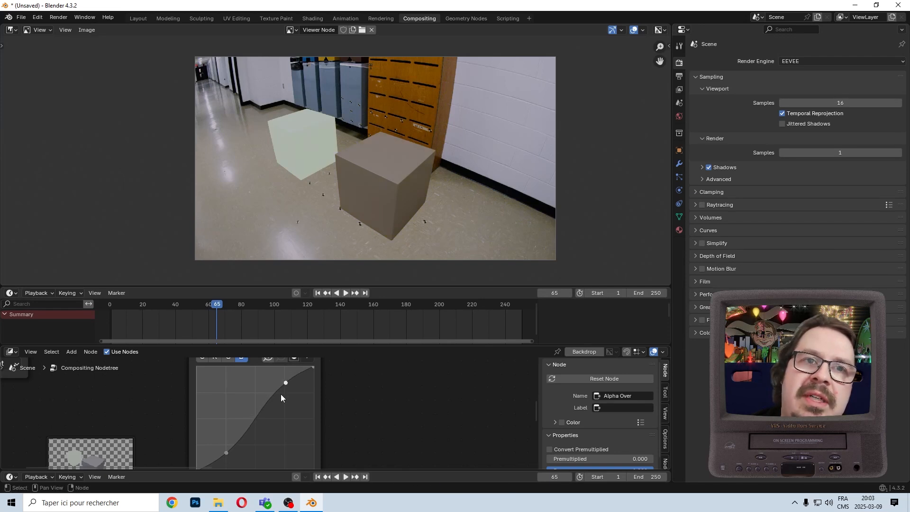
# Step: Add a midpoint to the G curve in RGB Curves and nudge it very slightly off the diagonal
pyautogui.scroll(-2, 281, 396)
pyautogui.click(242, 392)
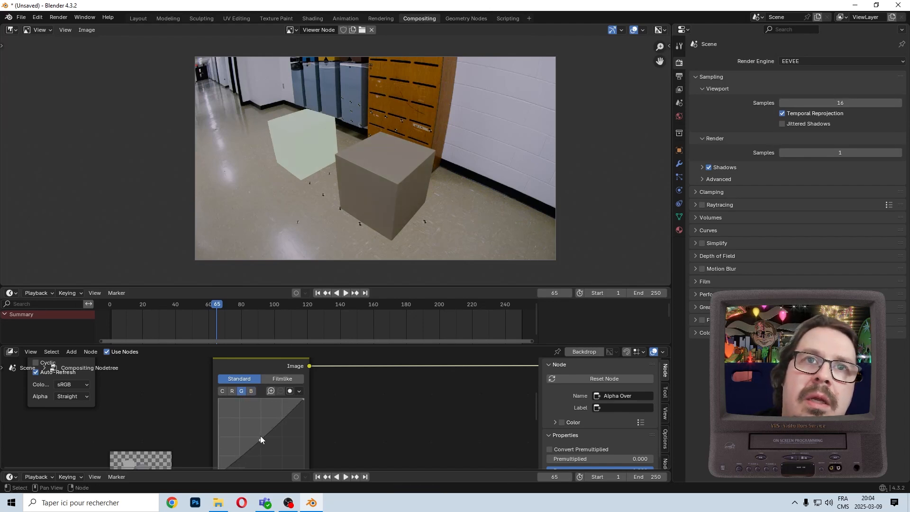
pyautogui.moveTo(261, 436); pyautogui.dragTo(261, 437)
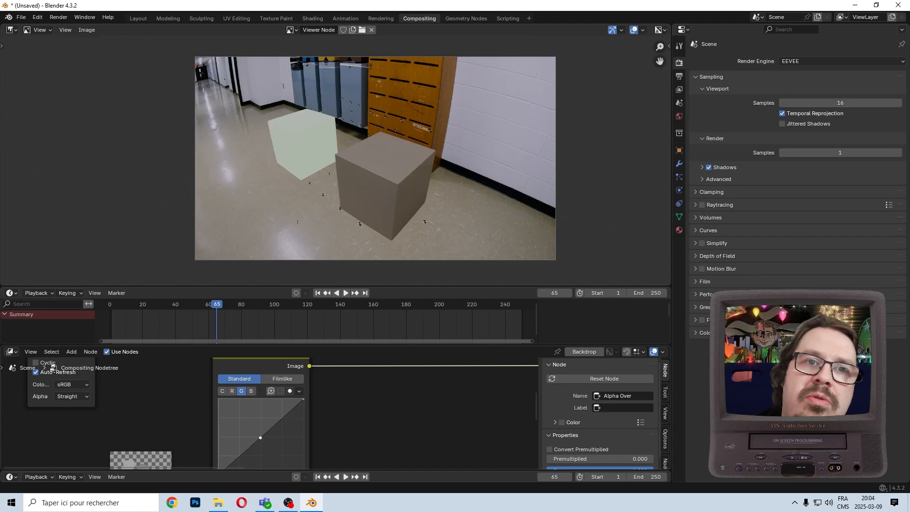
# Step: Add a midpoint to the R curve in RGB Curves and lower it slightly to reduce red in the cubes
pyautogui.click(232, 391)
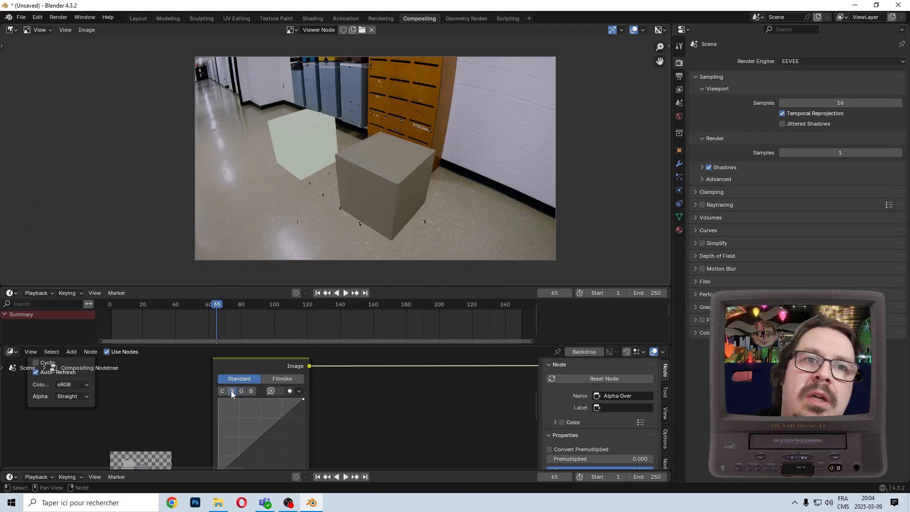
pyautogui.click(260, 434)
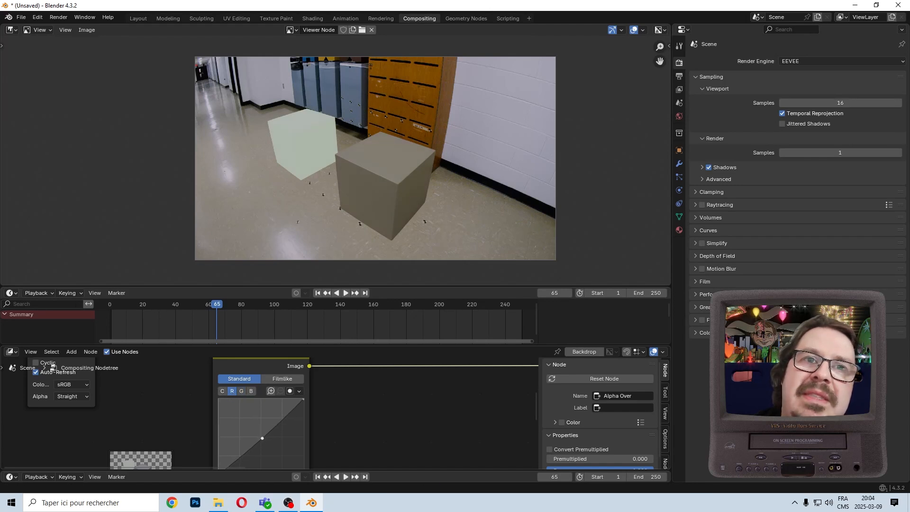
pyautogui.moveTo(262, 440); pyautogui.dragTo(262, 440)
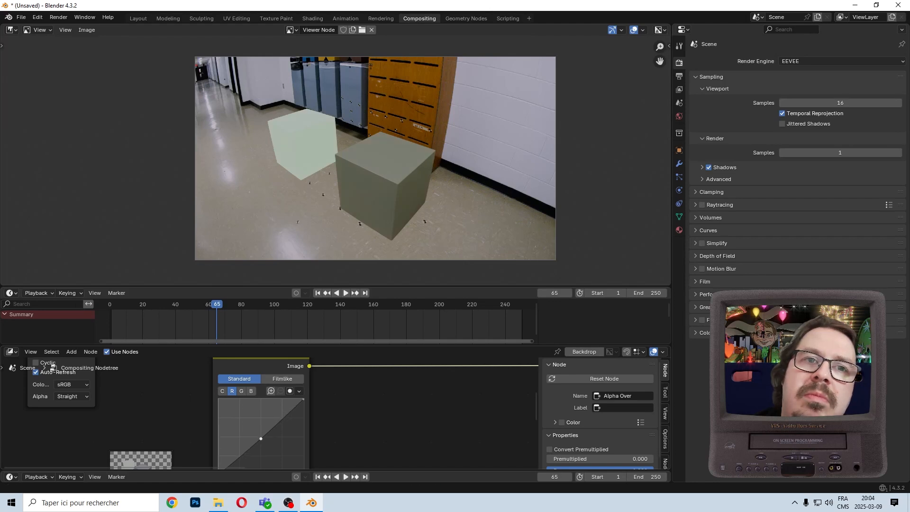
pyautogui.scroll(3, 340, 445)
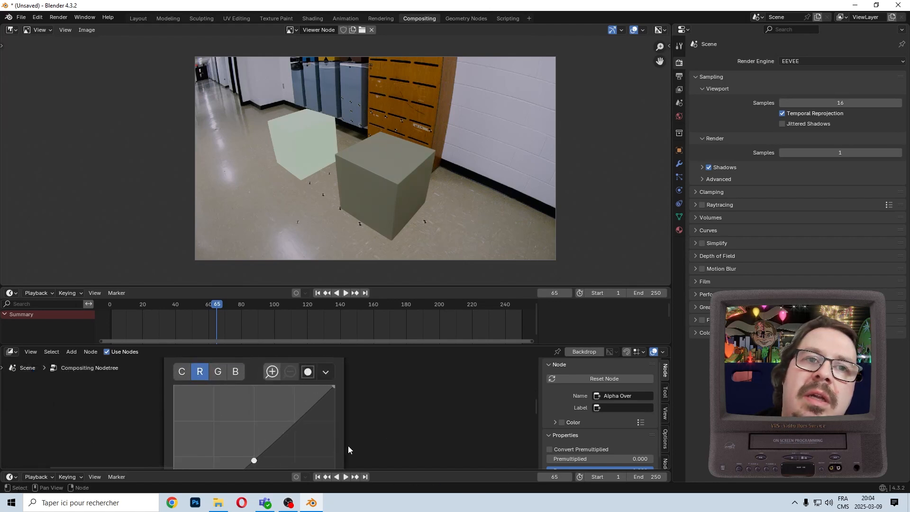
pyautogui.moveTo(348, 449); pyautogui.dragTo(338, 396, button='middle')
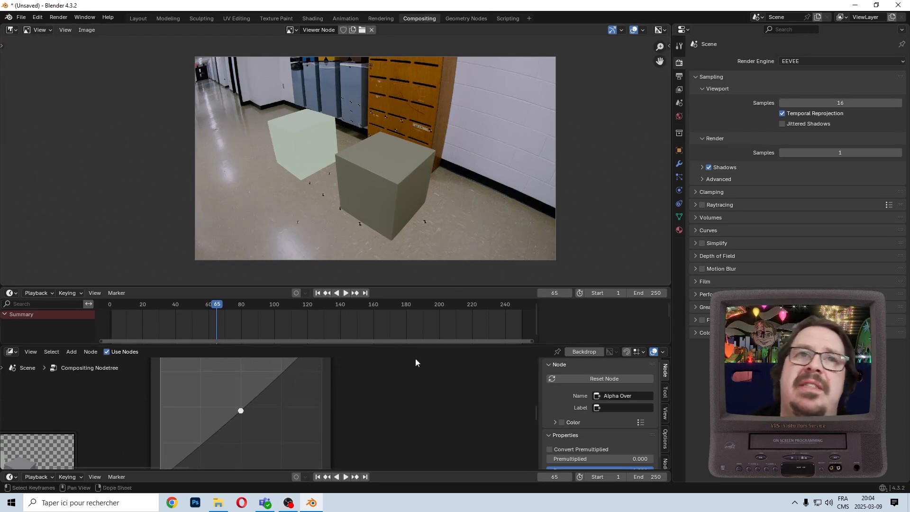
pyautogui.moveTo(242, 408); pyautogui.dragTo(241, 408)
pyautogui.scroll(-4, 325, 393)
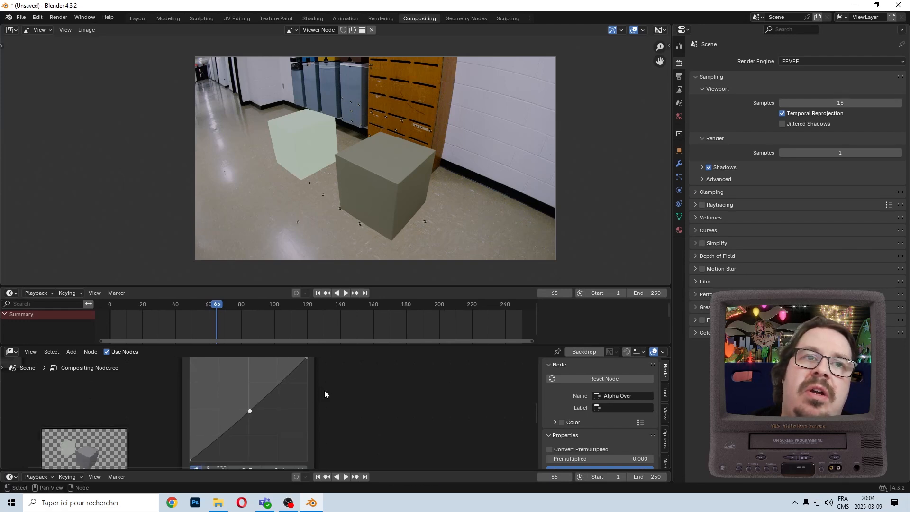
# Step: Fine-tune the G curve's midpoint in RGB Curves to adjust the green tint of the cubes
pyautogui.moveTo(329, 384); pyautogui.dragTo(326, 417, button='middle')
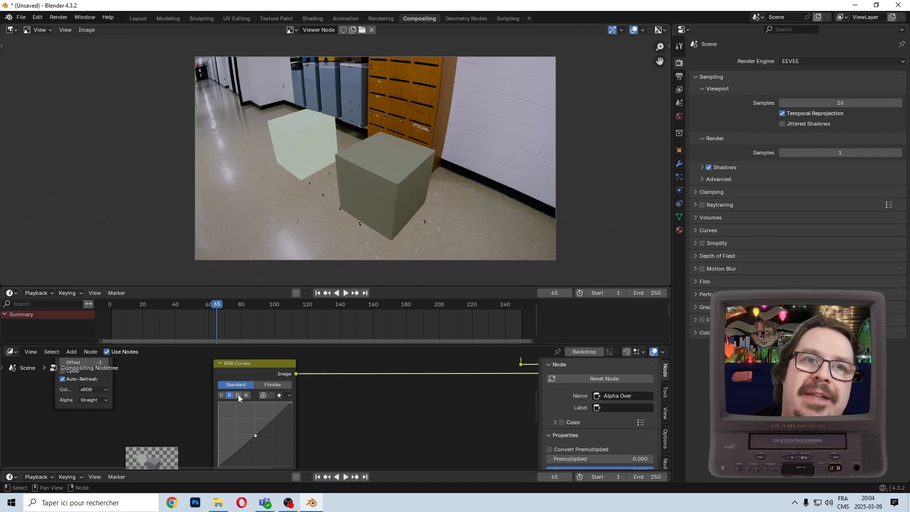
pyautogui.scroll(4, 325, 420)
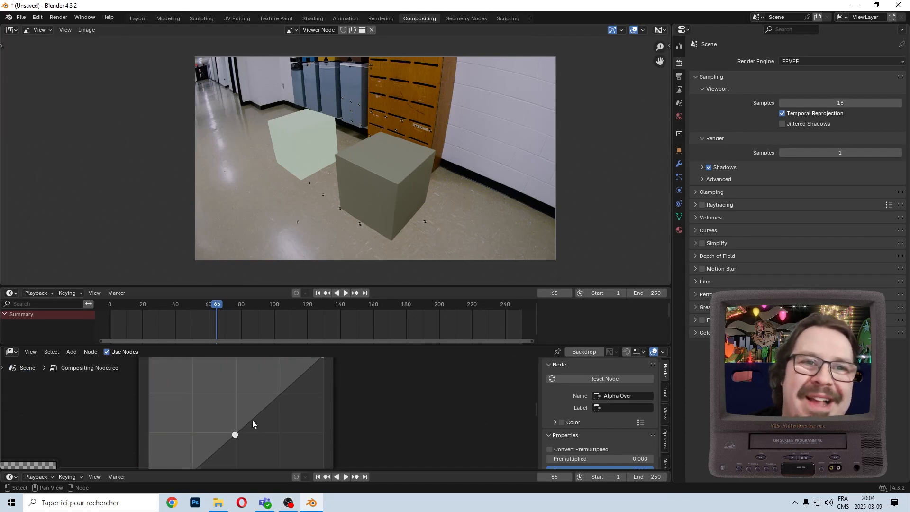
pyautogui.moveTo(234, 437); pyautogui.dragTo(237, 433)
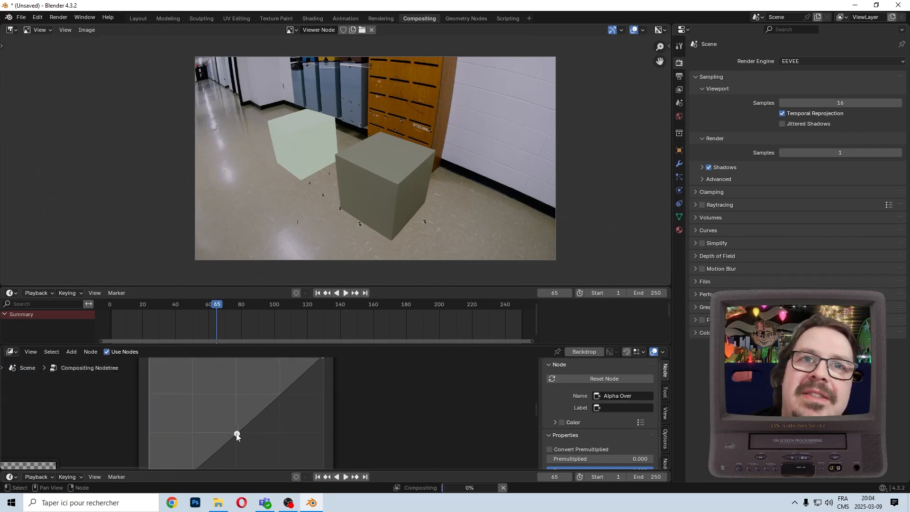
pyautogui.scroll(-2, 350, 423)
pyautogui.scroll(-6, 397, 401)
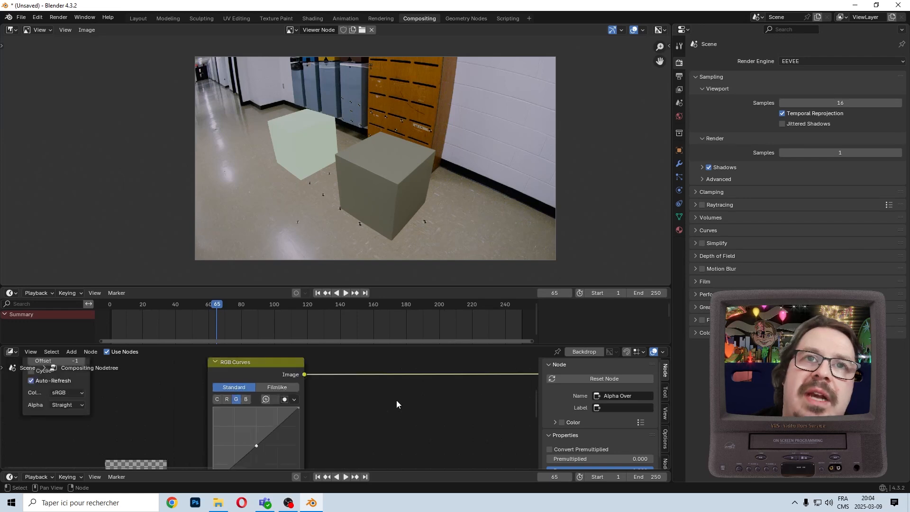
# Step: Move the original footage's image sequence node horizontally, farther to the left of the RGB Curves node
pyautogui.moveTo(427, 405); pyautogui.dragTo(377, 408, button='middle')
pyautogui.scroll(-4, 245, 420)
pyautogui.moveTo(238, 407); pyautogui.dragTo(265, 420, button='middle')
pyautogui.moveTo(160, 380); pyautogui.dragTo(225, 424)
pyautogui.press('g')
pyautogui.press('x')
pyautogui.click(171, 422)
# Step: Add a Blur node and place it below the link between the RGB Curves and Alpha Over nodes
pyautogui.scroll(4, 187, 412)
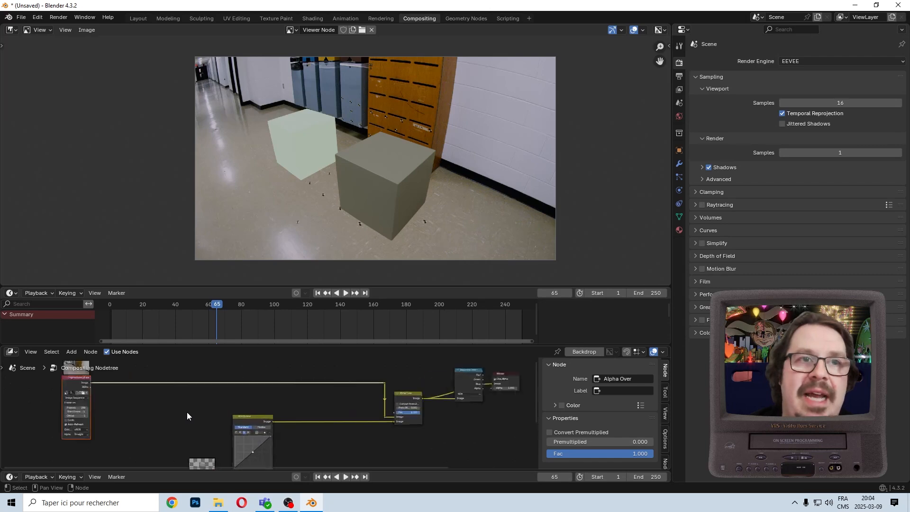
pyautogui.moveTo(544, 360); pyautogui.dragTo(412, 370, button='middle')
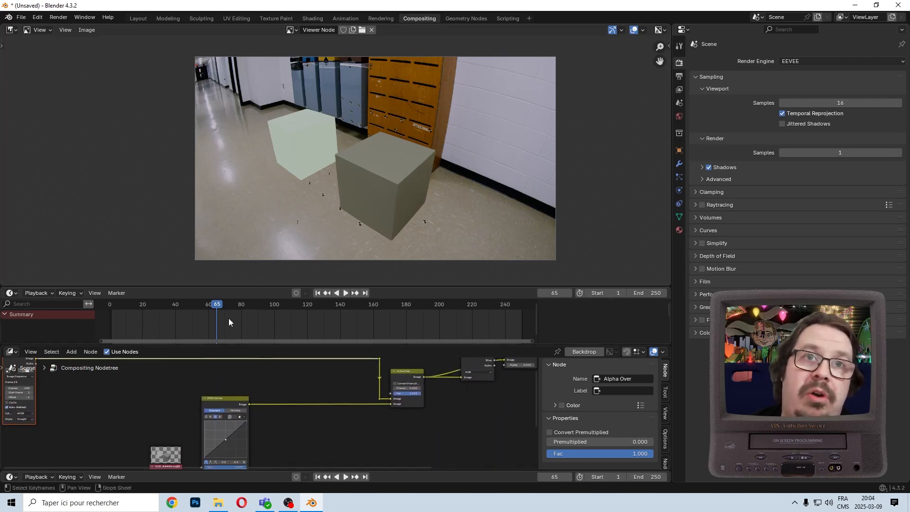
pyautogui.click(72, 352)
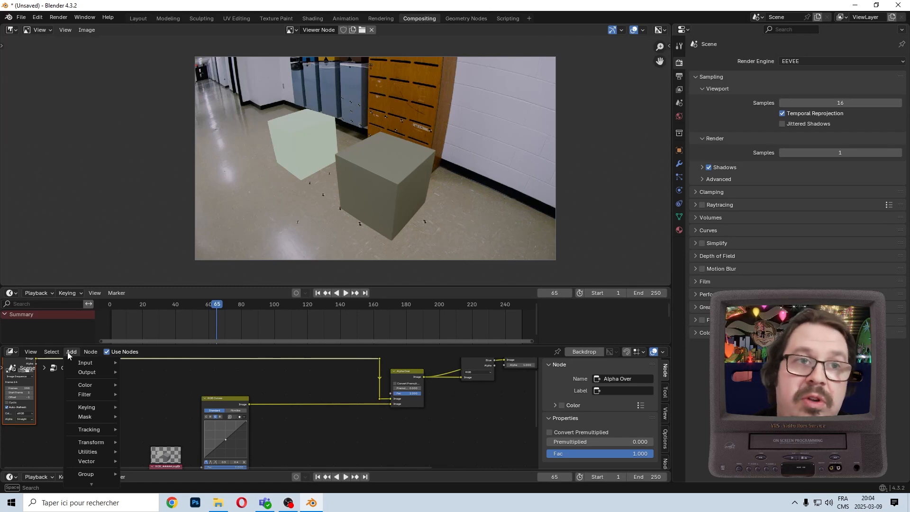
pyautogui.write('n')
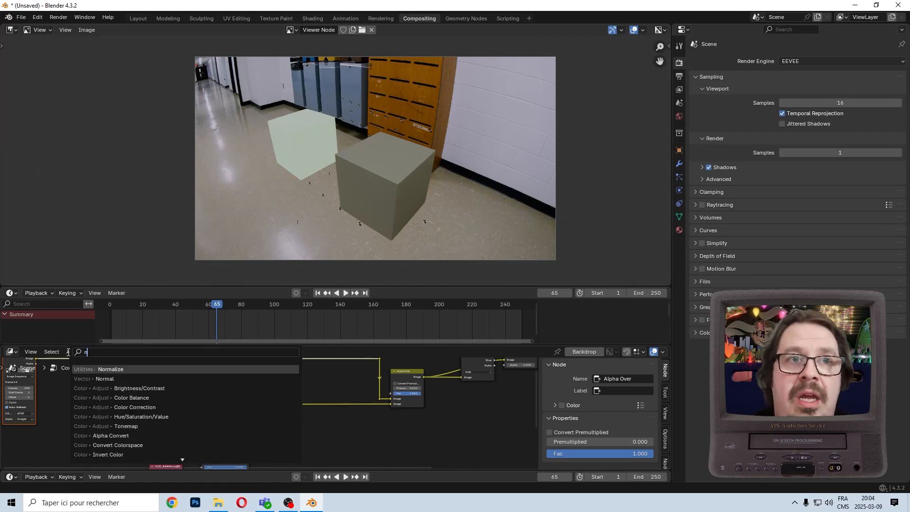
pyautogui.press('BackSpace')
pyautogui.write('gau')
pyautogui.press('BackSpace')
pyautogui.press('BackSpace')
pyautogui.press('BackSpace')
pyautogui.write('blu')
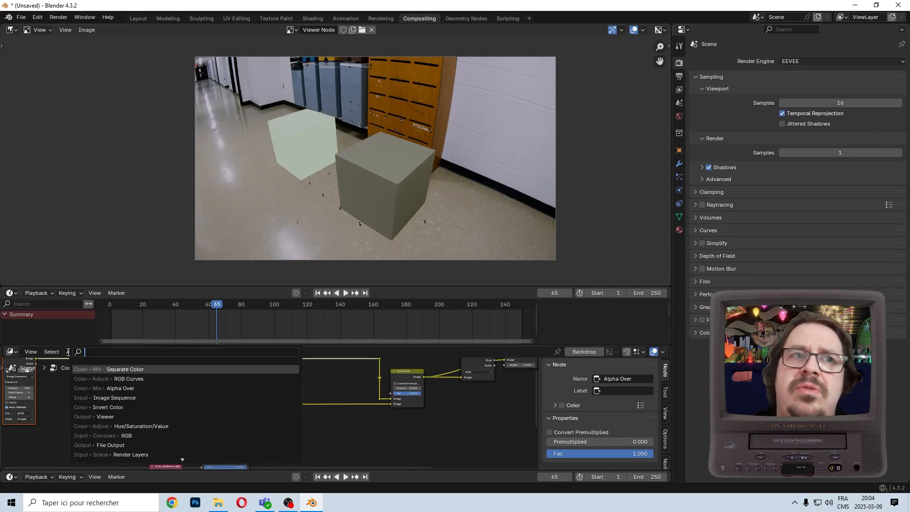
pyautogui.press('Return')
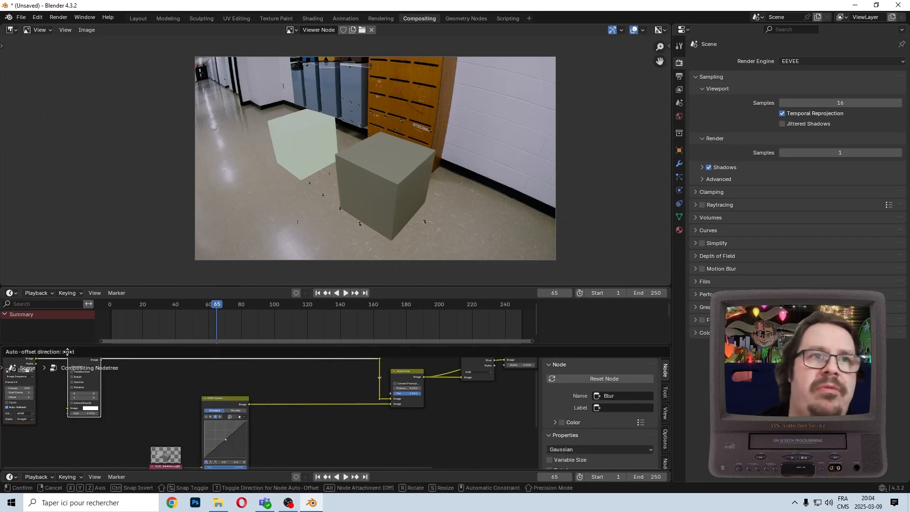
pyautogui.click(334, 418)
# Step: Try a value of 3 for both X and Y on the Blur node
pyautogui.scroll(6, 336, 437)
pyautogui.moveTo(364, 444); pyautogui.dragTo(309, 406, button='middle')
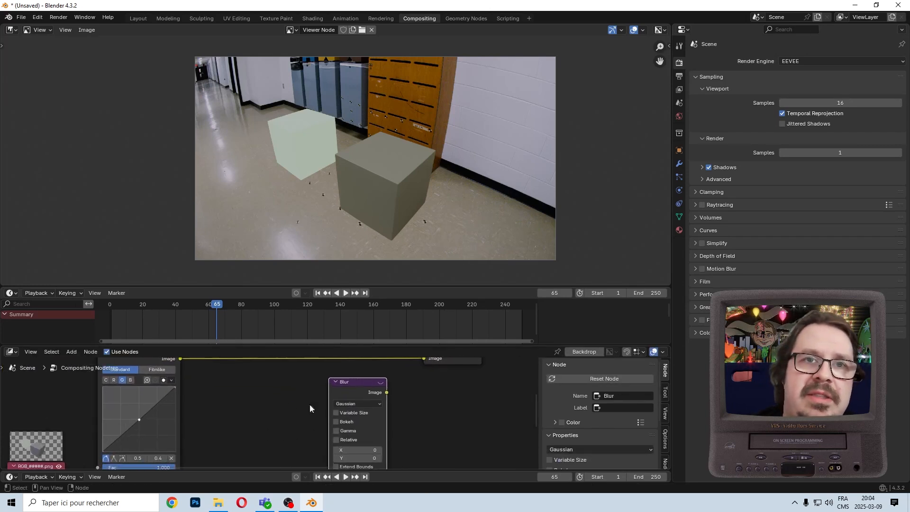
pyautogui.scroll(5, 309, 406)
pyautogui.moveTo(443, 430); pyautogui.dragTo(358, 384, button='middle')
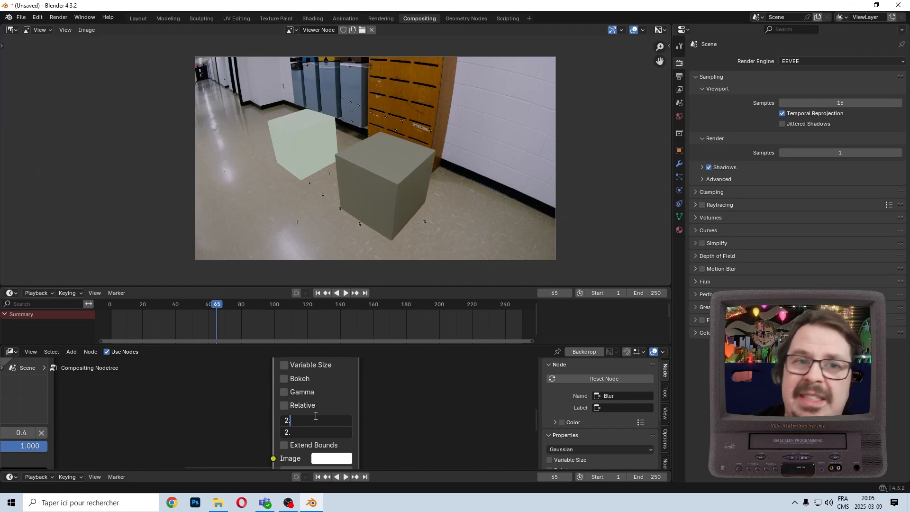
pyautogui.press('BackSpace')
pyautogui.write('3')
pyautogui.press('Return')
pyautogui.scroll(-2, 300, 418)
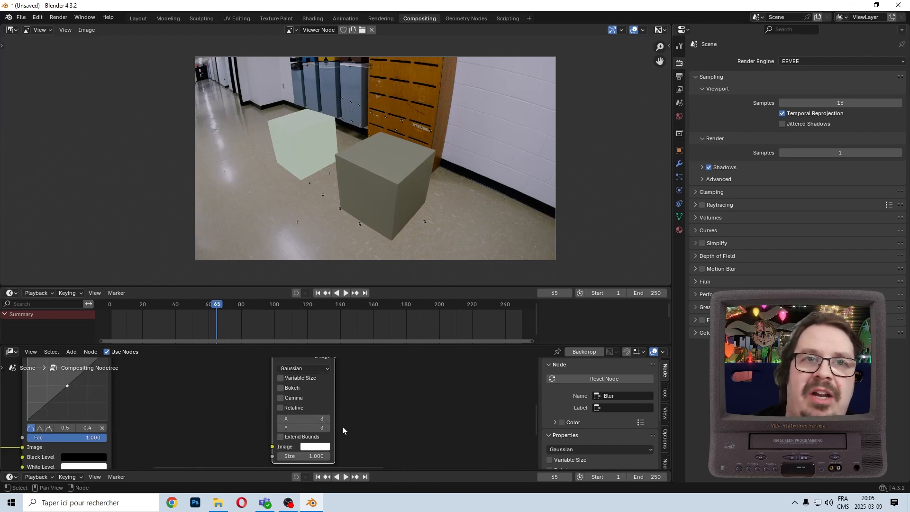
# Step: Set both X and Y to 5 on the Blur node
pyautogui.scroll(2, 328, 418)
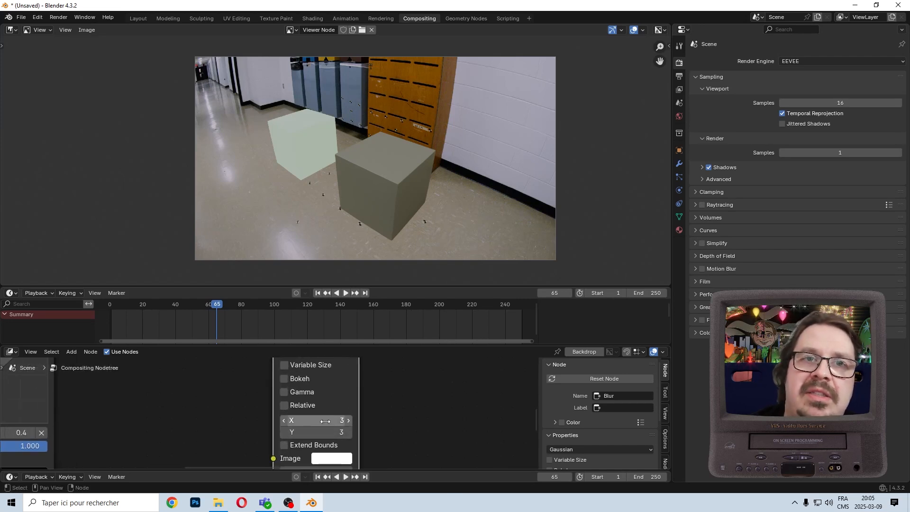
pyautogui.click(380, 414)
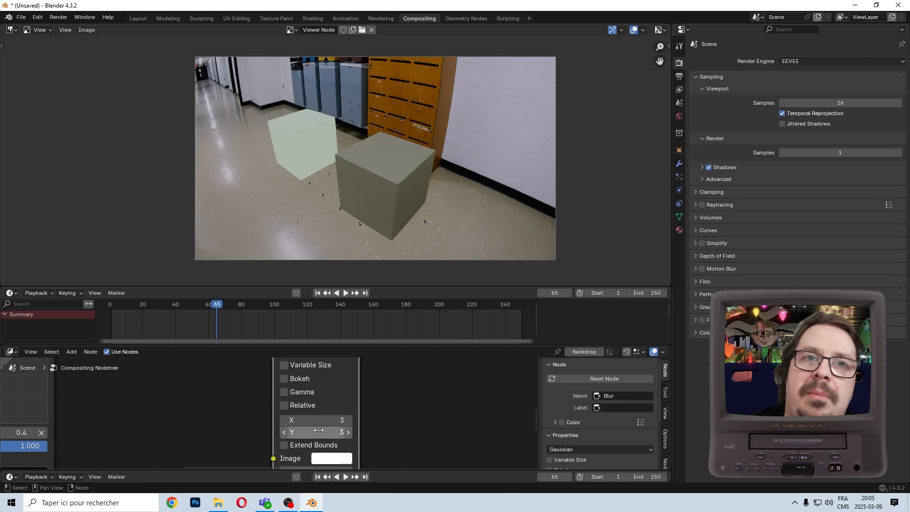
pyautogui.moveTo(334, 431); pyautogui.dragTo(333, 421)
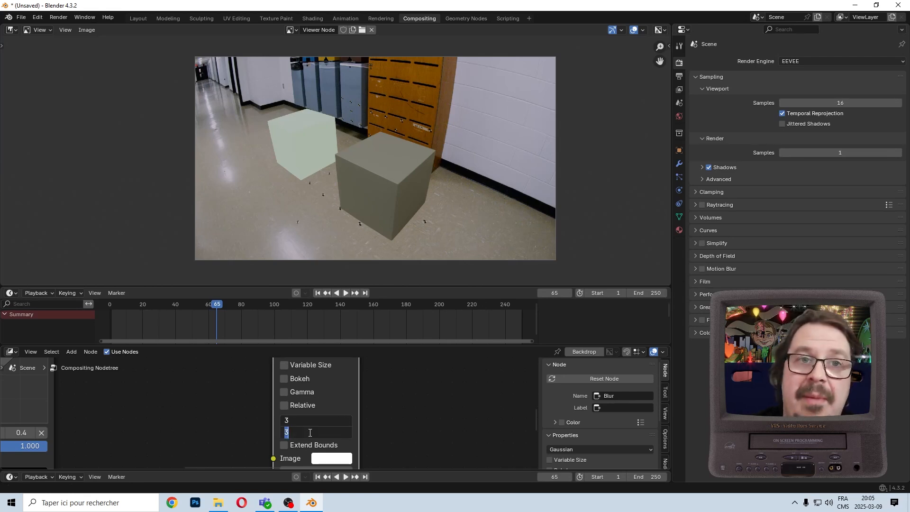
pyautogui.write('5')
pyautogui.press('Return')
# Step: Set the Blur node's Size to 0.5
pyautogui.scroll(-2, 382, 428)
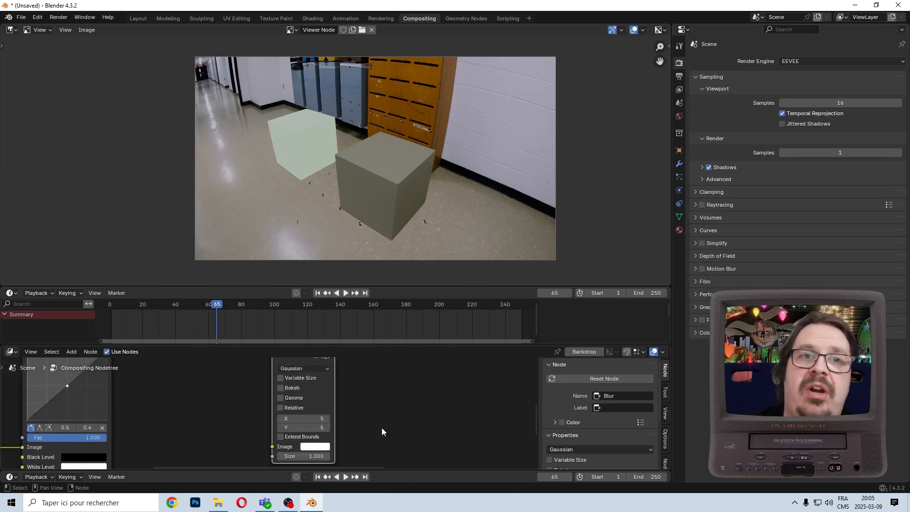
pyautogui.scroll(2, 386, 417)
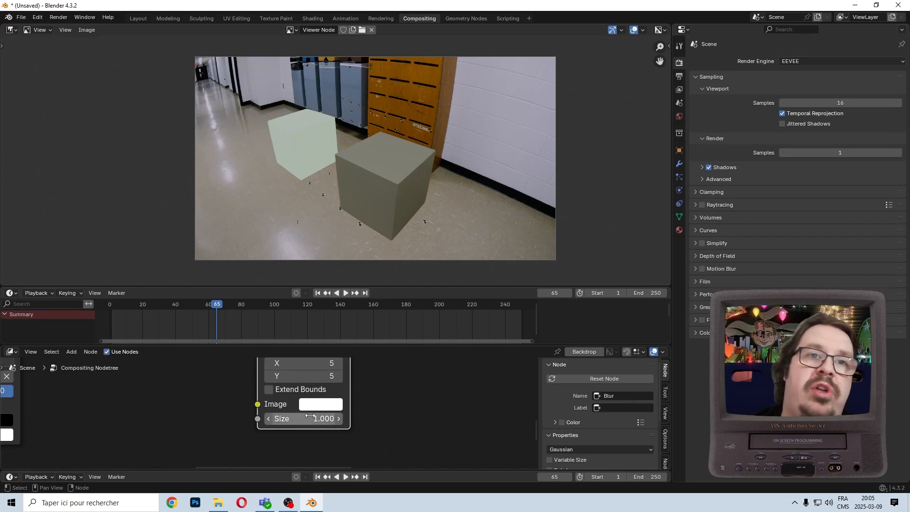
pyautogui.click(307, 422)
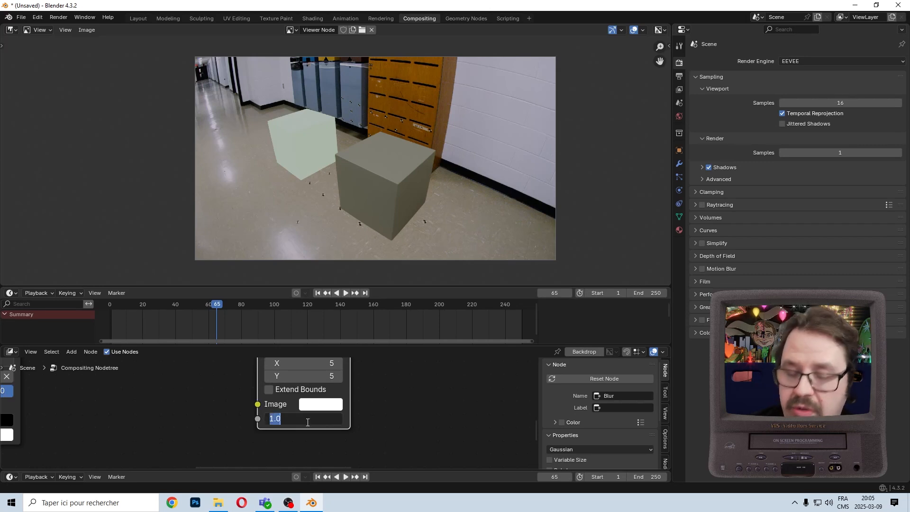
pyautogui.press('Return')
pyautogui.click(307, 421)
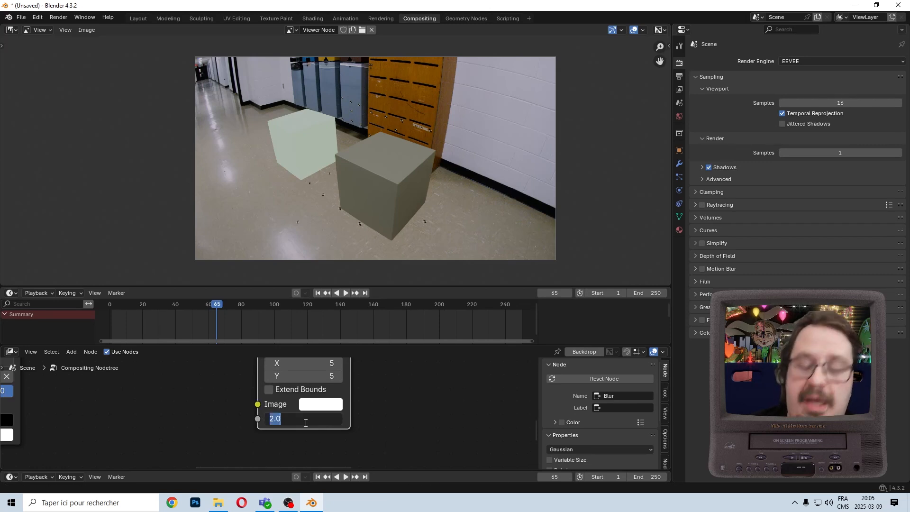
pyautogui.write('0.5')
pyautogui.press('Return')
# Step: Move the Blur node between the RGB Curves and Alpha Over nodes
pyautogui.scroll(-4, 209, 405)
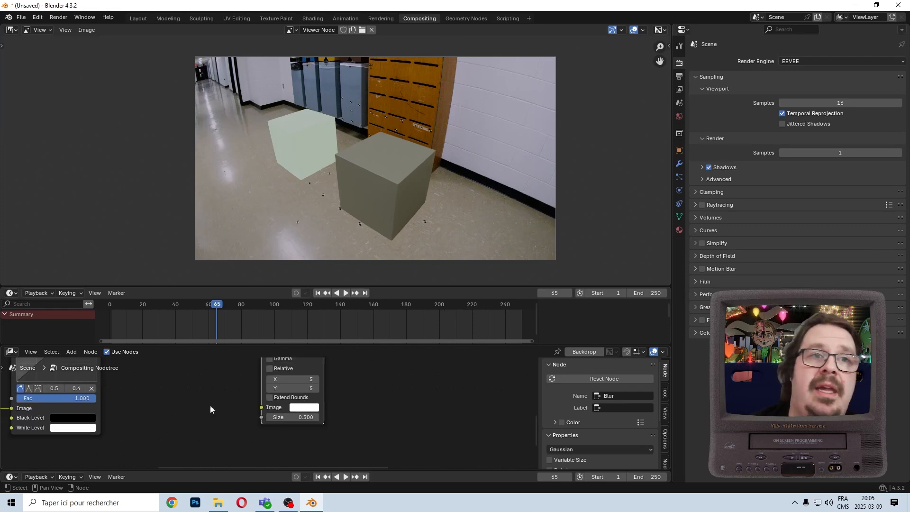
pyautogui.moveTo(198, 449); pyautogui.dragTo(192, 460, button='middle')
pyautogui.scroll(-5, 171, 386)
pyautogui.moveTo(362, 420); pyautogui.dragTo(283, 449)
pyautogui.press('g')
pyautogui.click(230, 424)
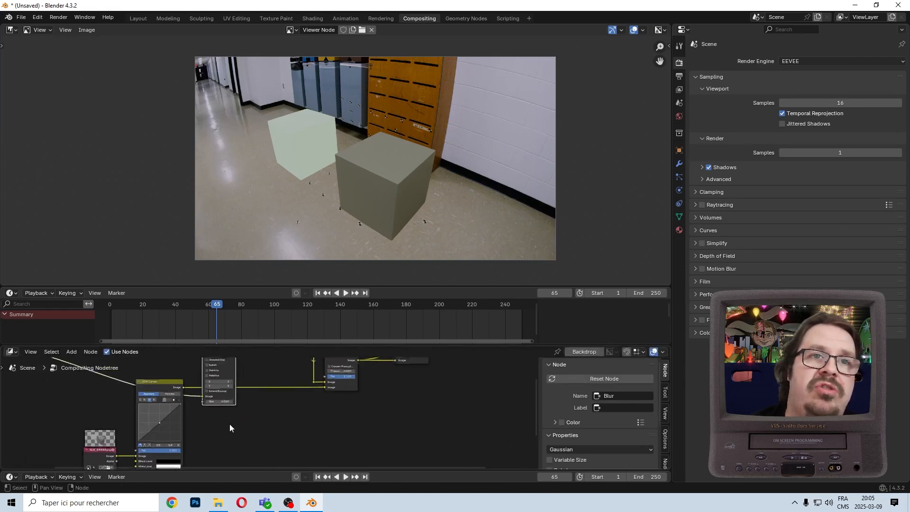
# Step: Connect the RGB Curves node's Image output to the Blur node's Image input
pyautogui.scroll(5, 229, 424)
pyautogui.moveTo(210, 403); pyautogui.dragTo(267, 468, button='middle')
pyautogui.moveTo(127, 420); pyautogui.dragTo(169, 440)
pyautogui.scroll(-2, 247, 401)
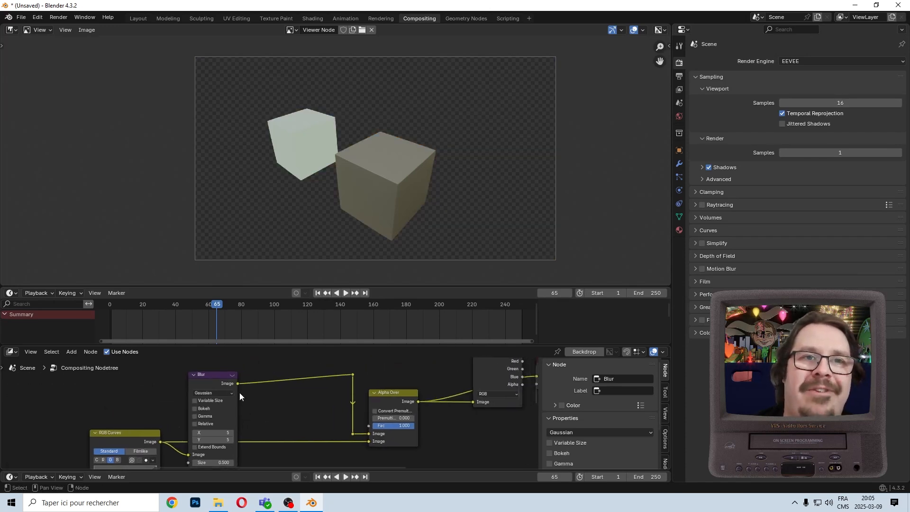
pyautogui.scroll(-4, 242, 413)
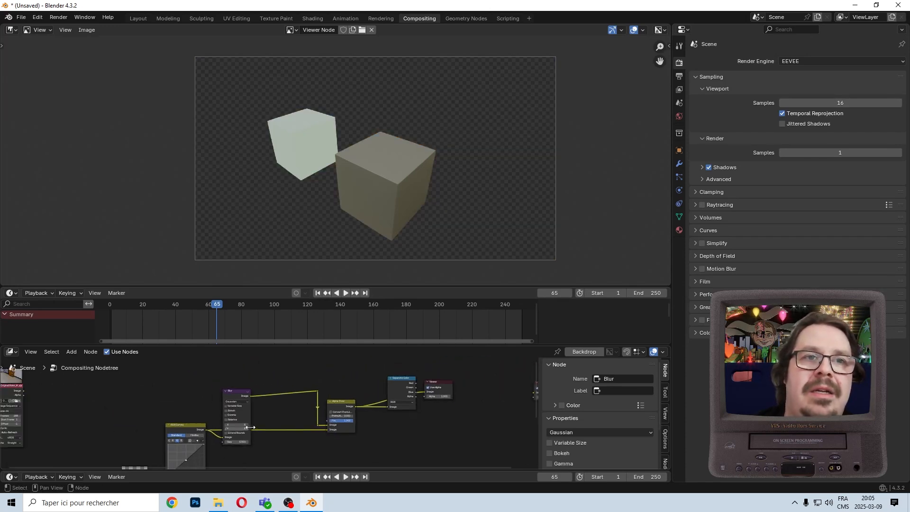
# Step: Undo the last Blur node placement and insert the node into the link between RGB Curves and Alpha Over
pyautogui.hotkey('ctrl', 'z')
pyautogui.hotkey('ctrl', 'z')
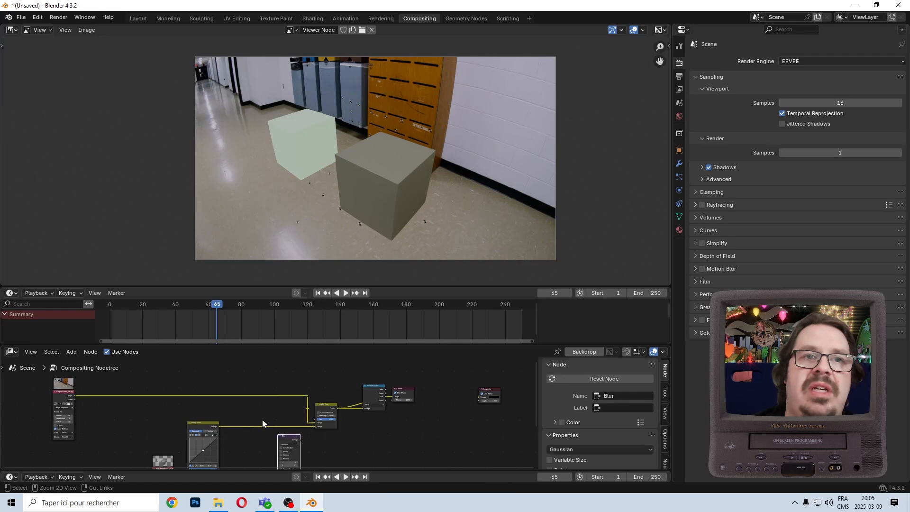
pyautogui.moveTo(279, 457); pyautogui.dragTo(276, 459)
pyautogui.press('g')
pyautogui.click(255, 451)
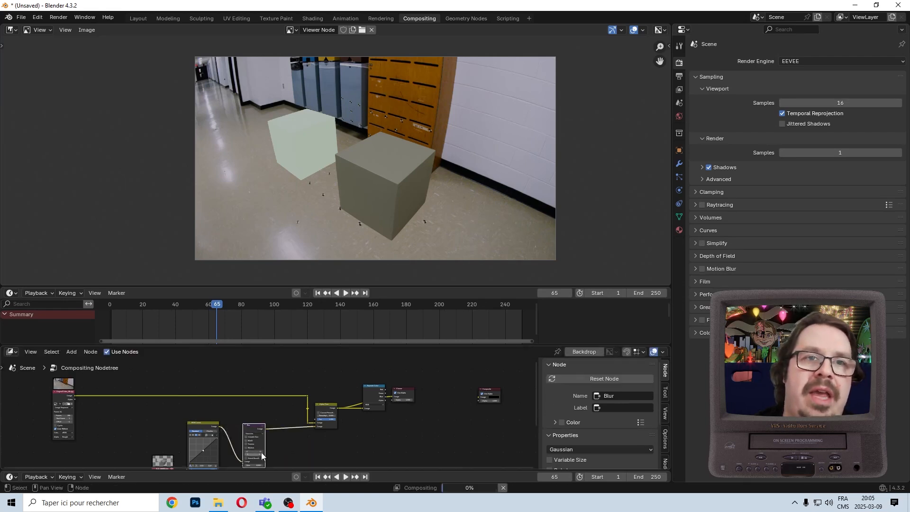
# Step: Level the Blur node's Image output with Alpha Over's second Image input, keeping horizontal space between the two nodes
pyautogui.scroll(5, 270, 441)
pyautogui.moveTo(313, 430); pyautogui.dragTo(327, 381, button='middle')
pyautogui.scroll(4, 360, 383)
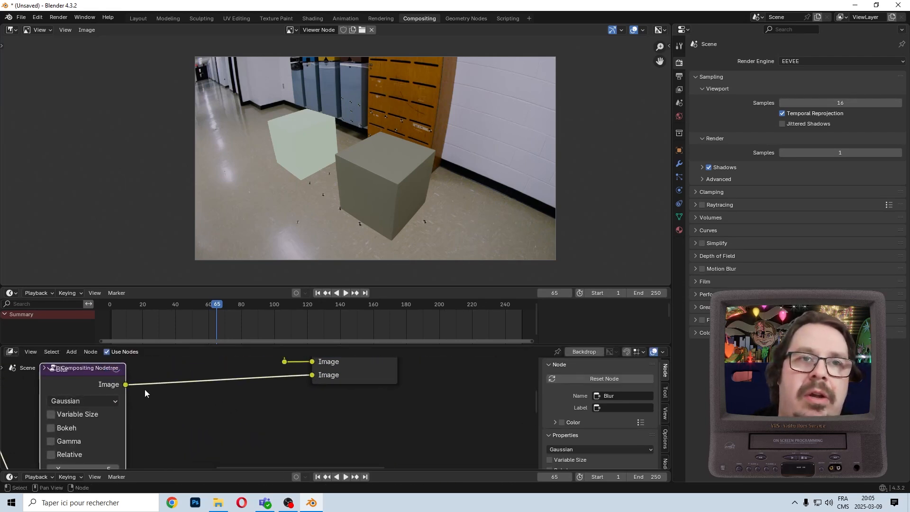
pyautogui.press('g')
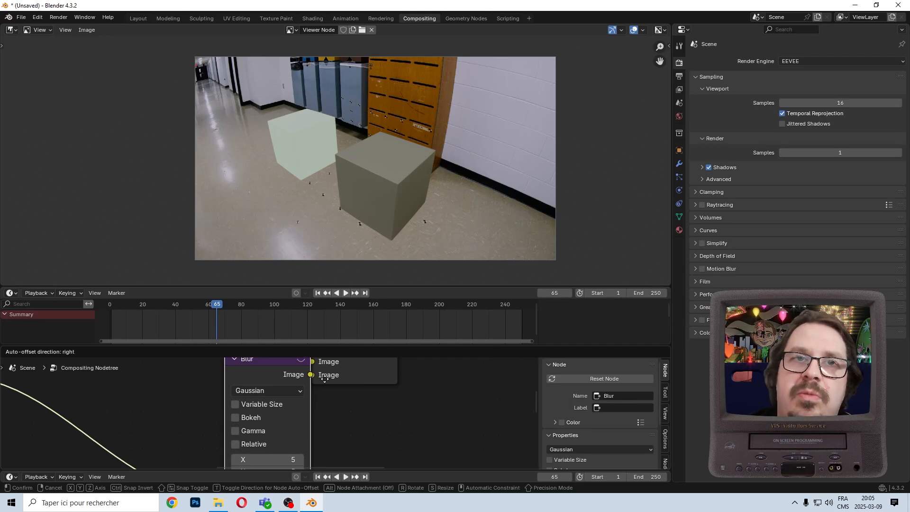
pyautogui.press('x')
pyautogui.click(162, 386)
pyautogui.scroll(-6, 188, 382)
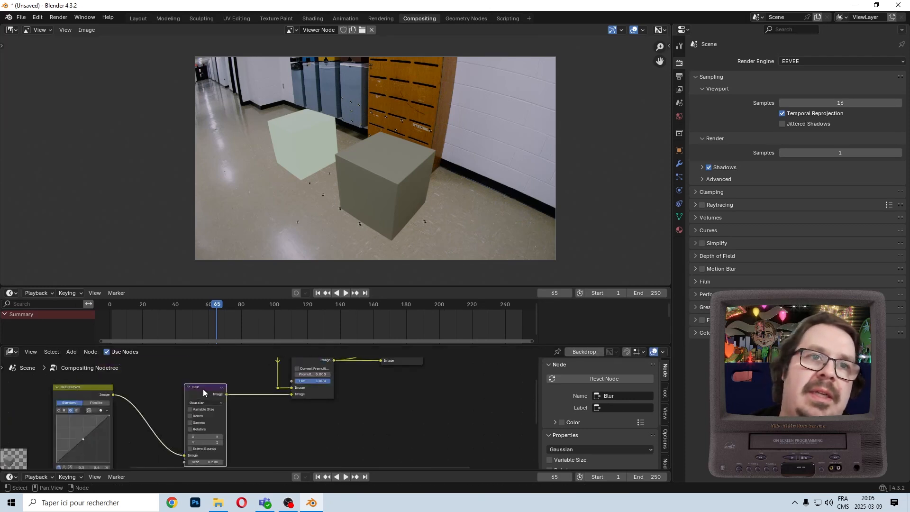
# Step: Move the RGB image sequence and RGB Curves nodes together so the curves output lines up with the Blur node's Image input
pyautogui.moveTo(222, 383); pyautogui.dragTo(268, 361, button='middle')
pyautogui.moveTo(103, 394); pyautogui.dragTo(206, 448)
pyautogui.press('g')
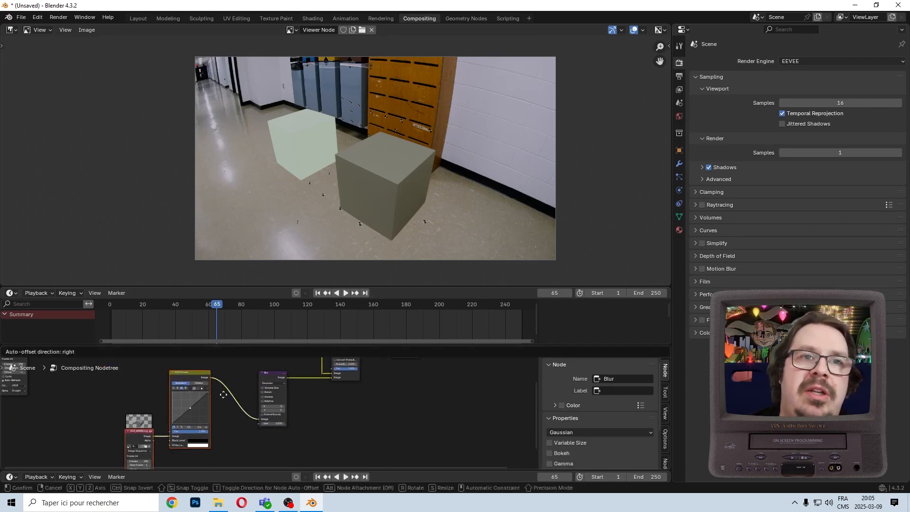
pyautogui.click(263, 432)
pyautogui.scroll(6, 306, 420)
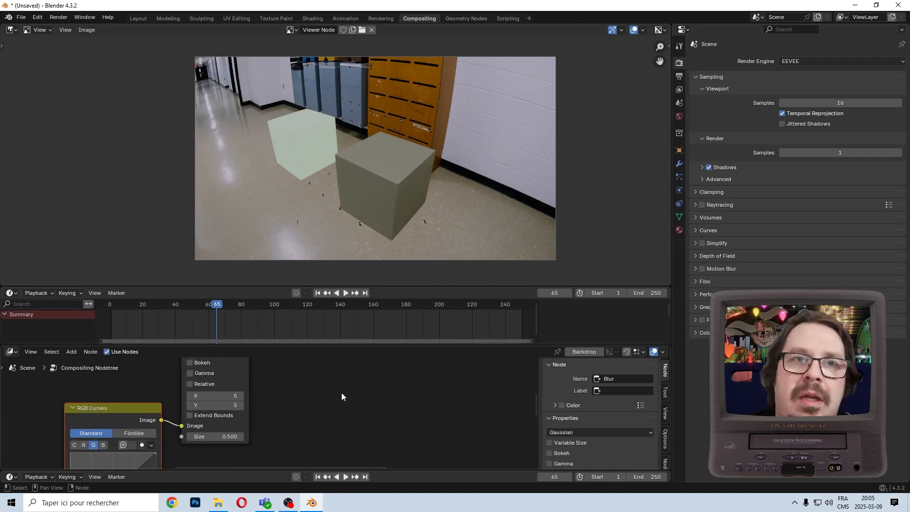
pyautogui.press('g')
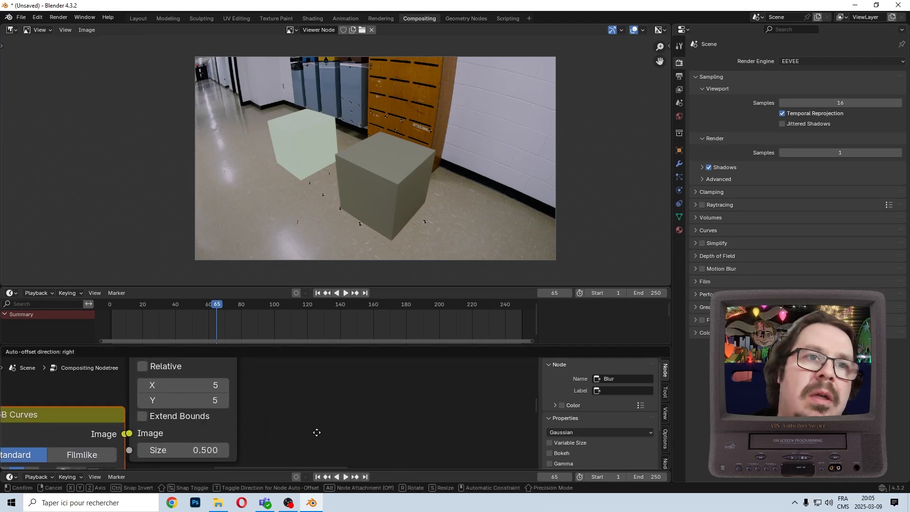
pyautogui.click(316, 431)
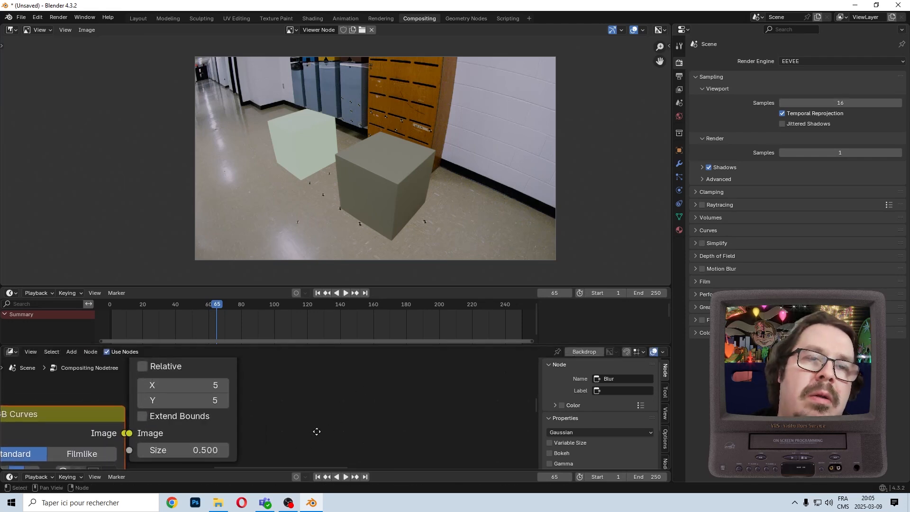
# Step: Mute and unmute the Blur node repeatedly to compare the cubes' edges with and without blur in a close-up view
pyautogui.scroll(5, 429, 121)
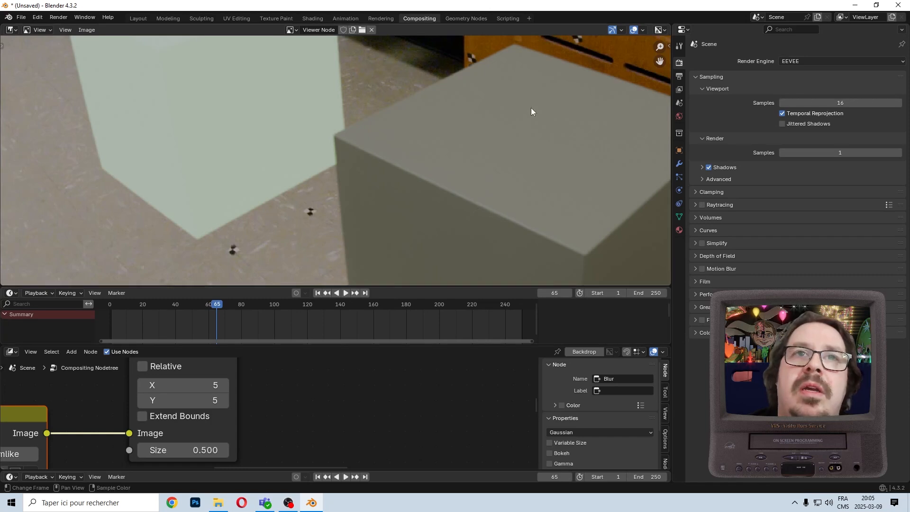
pyautogui.moveTo(517, 129); pyautogui.dragTo(477, 170, button='middle')
pyautogui.scroll(-6, 379, 418)
pyautogui.moveTo(348, 395); pyautogui.dragTo(343, 456, button='middle')
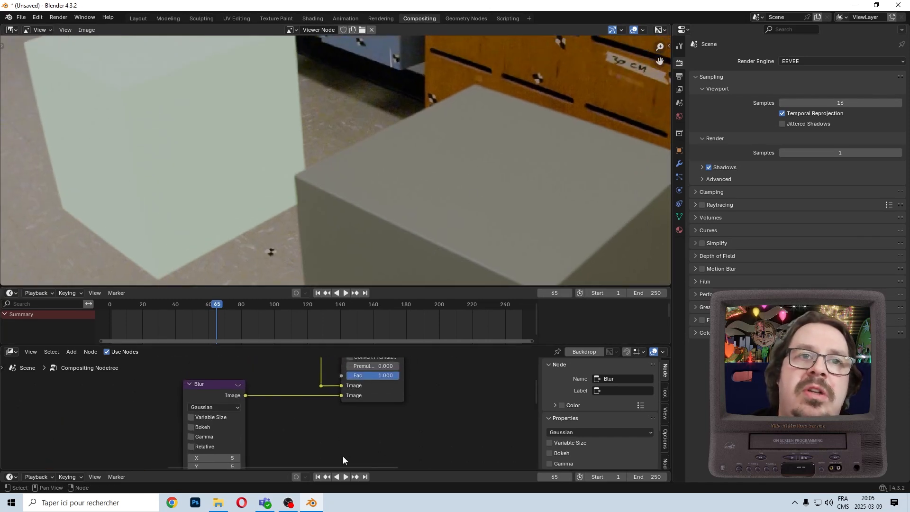
pyautogui.scroll(2, 204, 391)
pyautogui.click(200, 386)
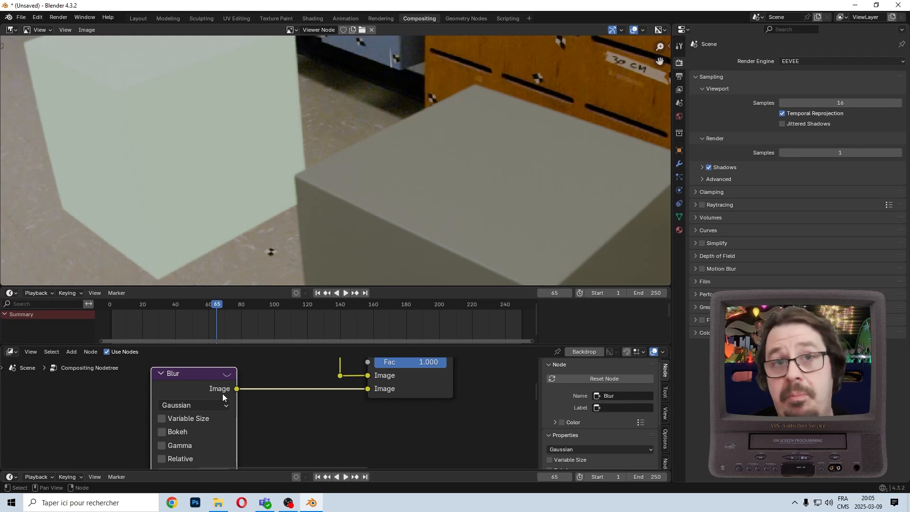
pyautogui.press('m')
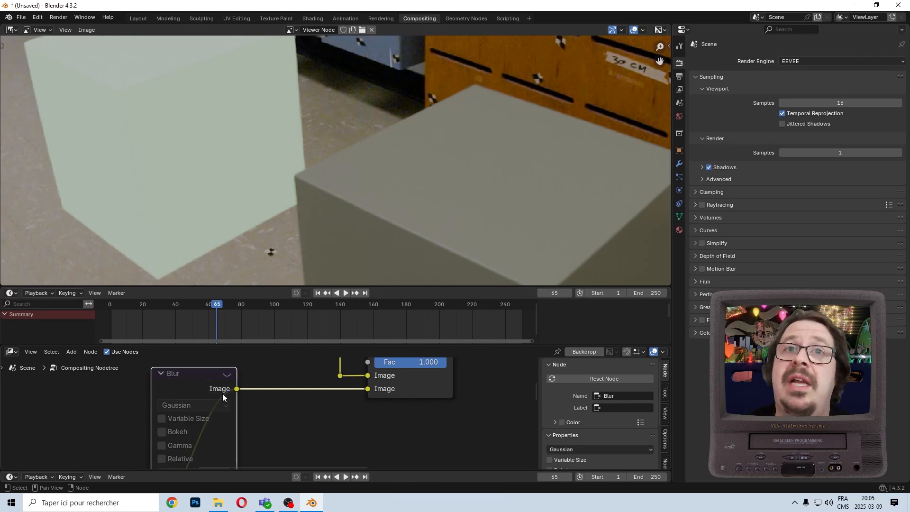
pyautogui.press('m')
pyautogui.press('m')
pyautogui.press('m')
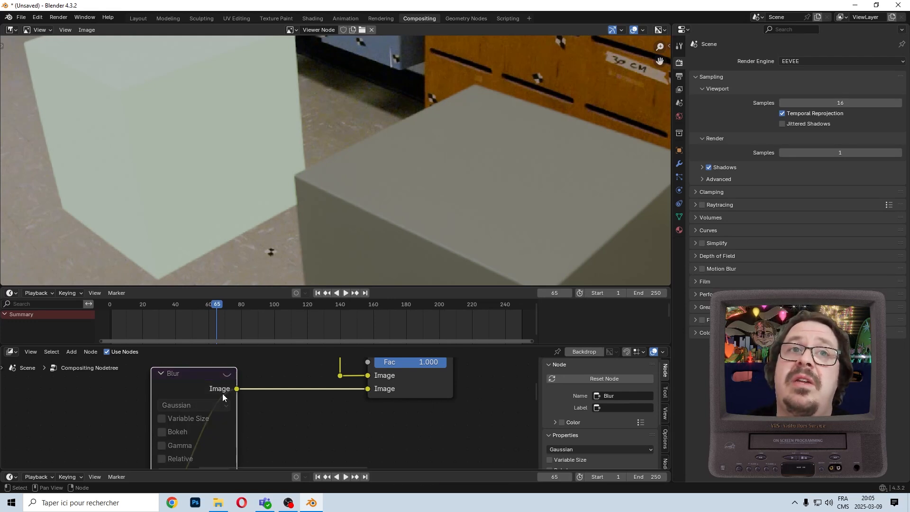
pyautogui.press('m')
pyautogui.press('m')
pyautogui.press('m')
pyautogui.press('m')
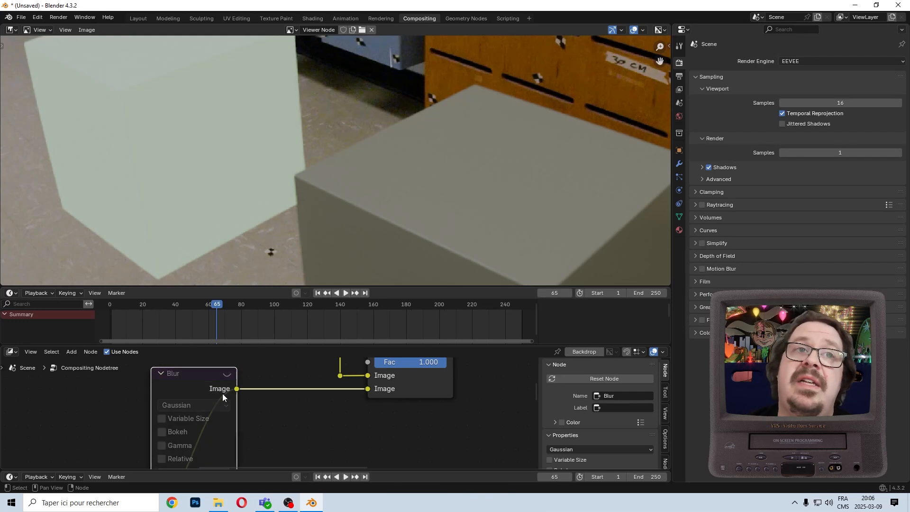
# Step: Add a Frame node in the empty space beneath the compositing node chain
pyautogui.scroll(-6, 318, 405)
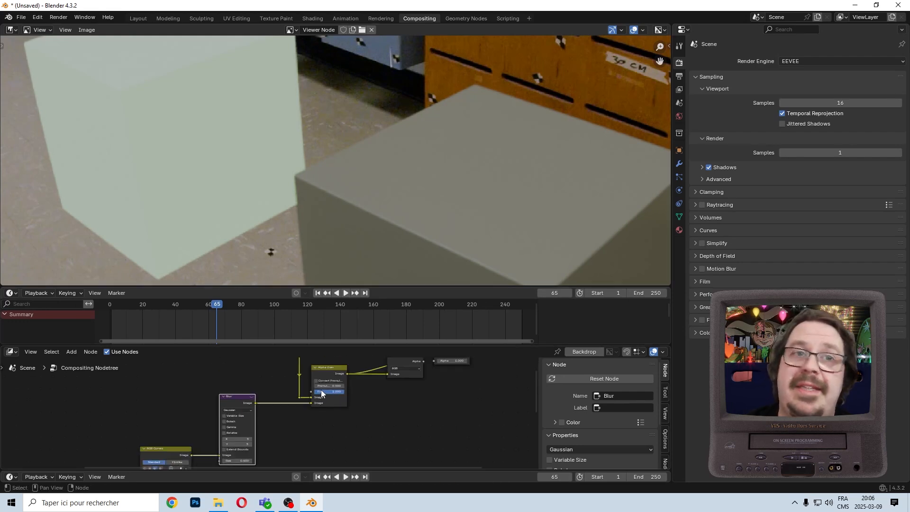
pyautogui.scroll(-4, 327, 386)
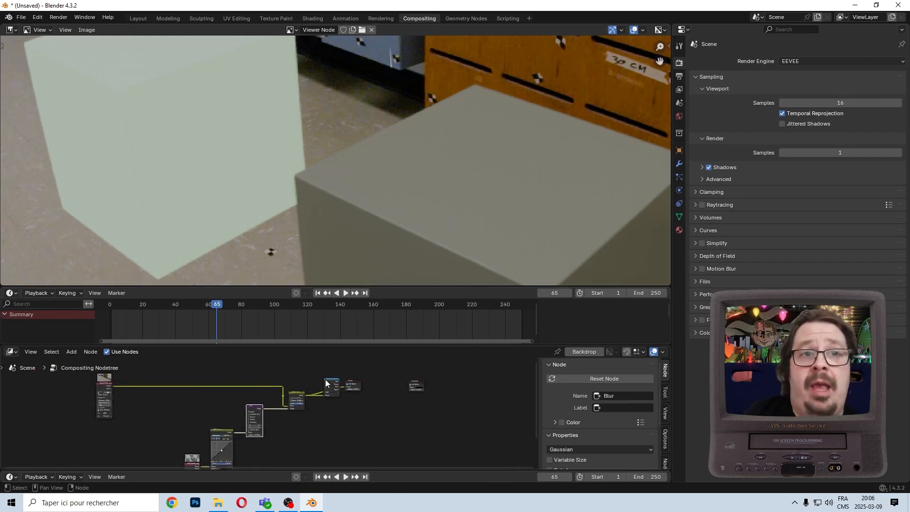
pyautogui.moveTo(321, 392); pyautogui.dragTo(334, 376, button='middle')
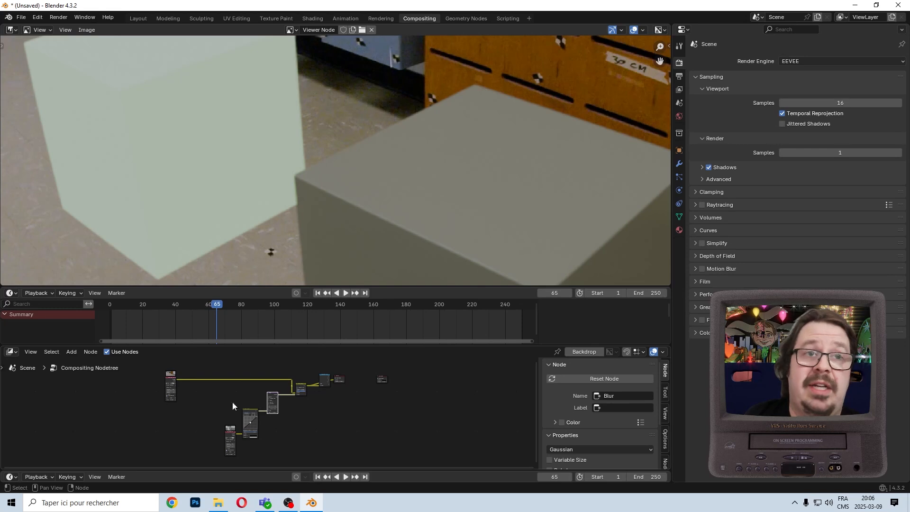
pyautogui.click(75, 351)
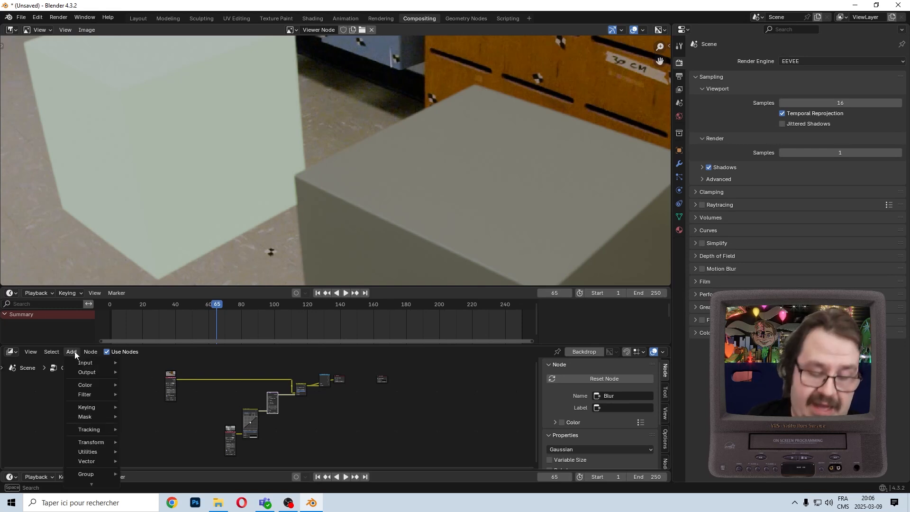
pyautogui.write('frame')
pyautogui.press('Return')
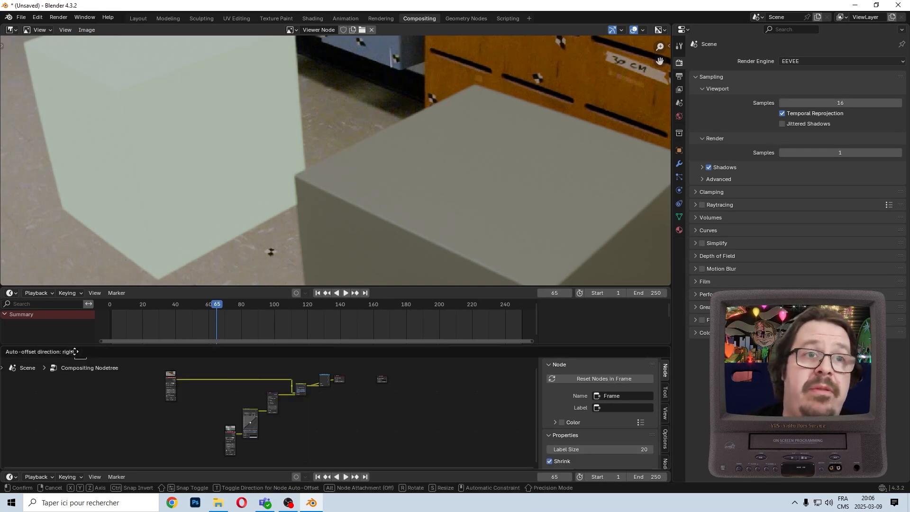
pyautogui.click(322, 414)
# Step: Enclose the RGB image sequence, RGB Curves, Blur and Alpha Over nodes in the new frame
pyautogui.scroll(2, 260, 426)
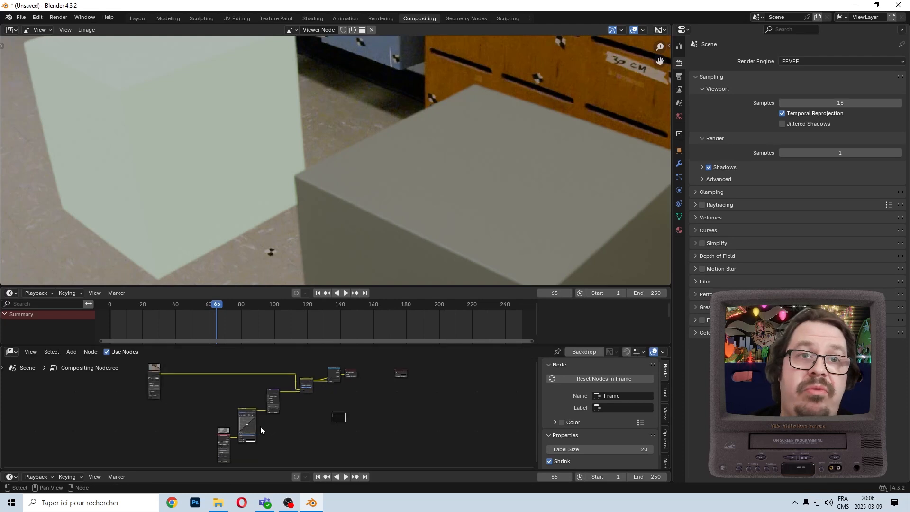
pyautogui.moveTo(193, 362); pyautogui.dragTo(320, 470)
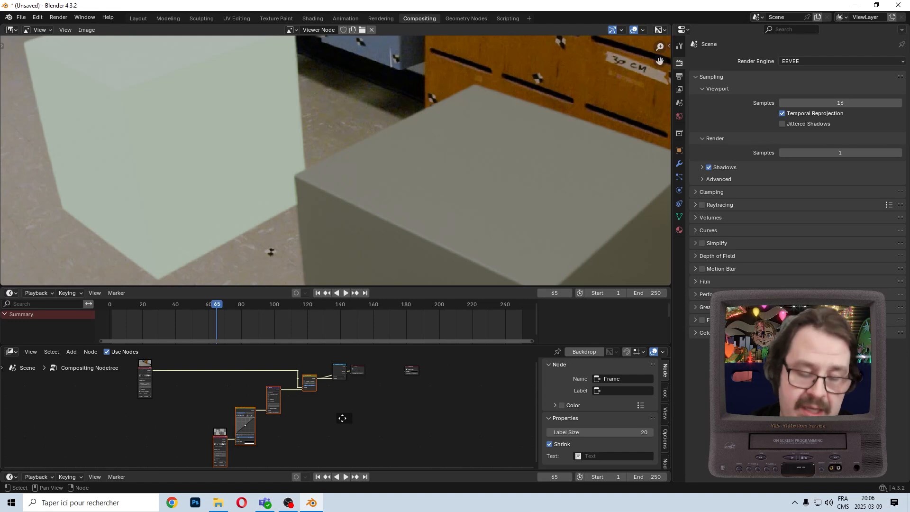
pyautogui.press('g')
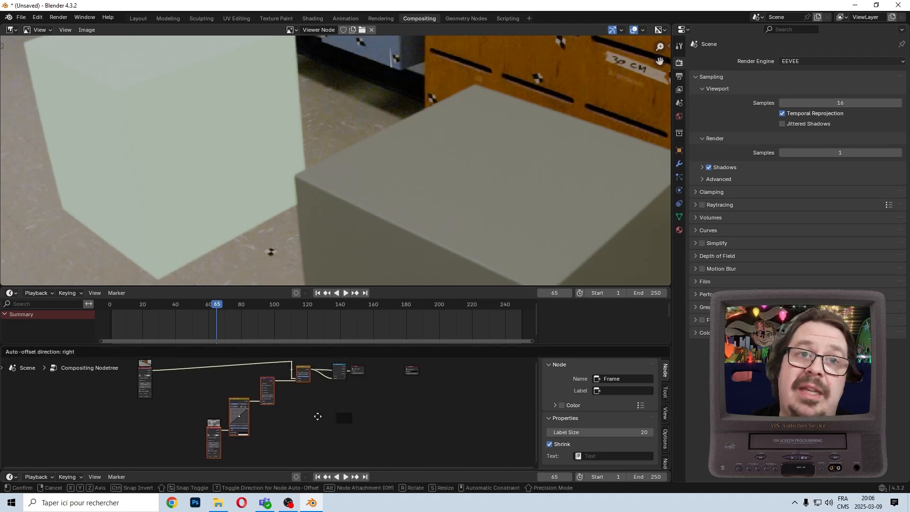
pyautogui.press('Escape')
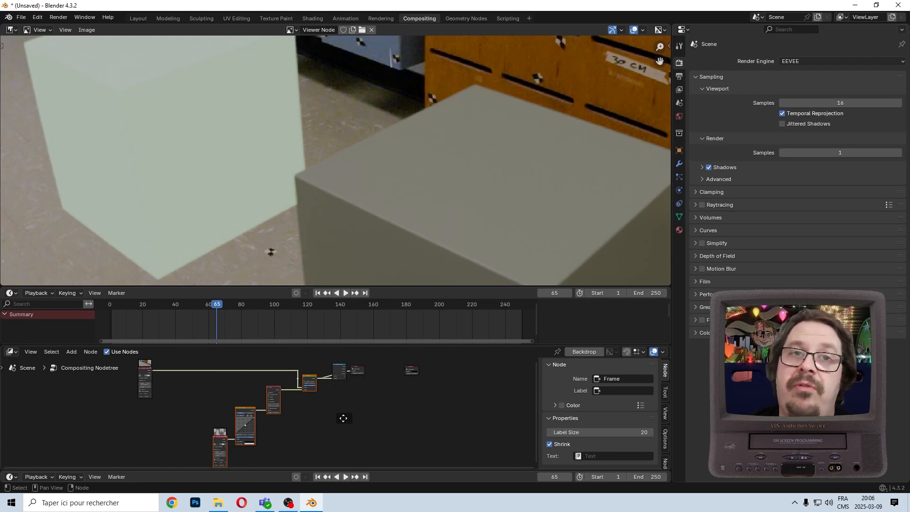
pyautogui.press('g')
pyautogui.click(344, 419)
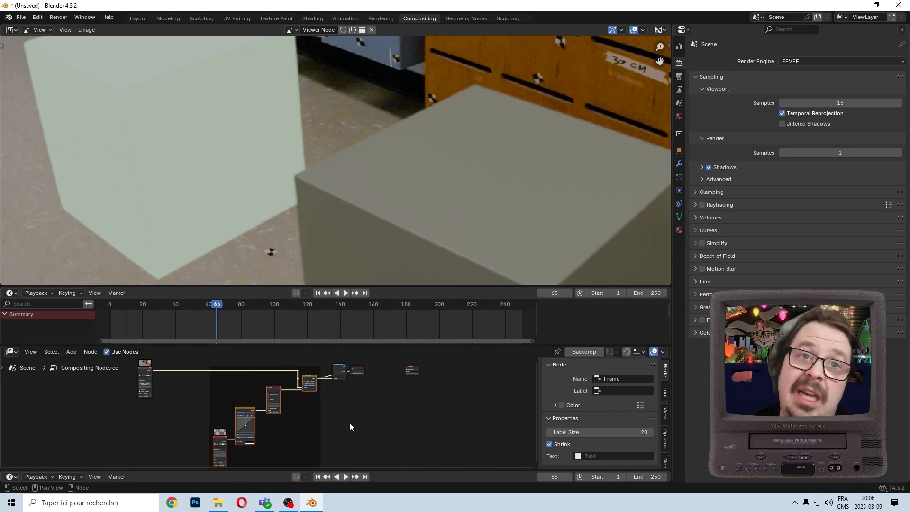
# Step: Label the frame "Integration du RGB"
pyautogui.scroll(5, 348, 420)
pyautogui.moveTo(346, 429); pyautogui.dragTo(384, 413, button='middle')
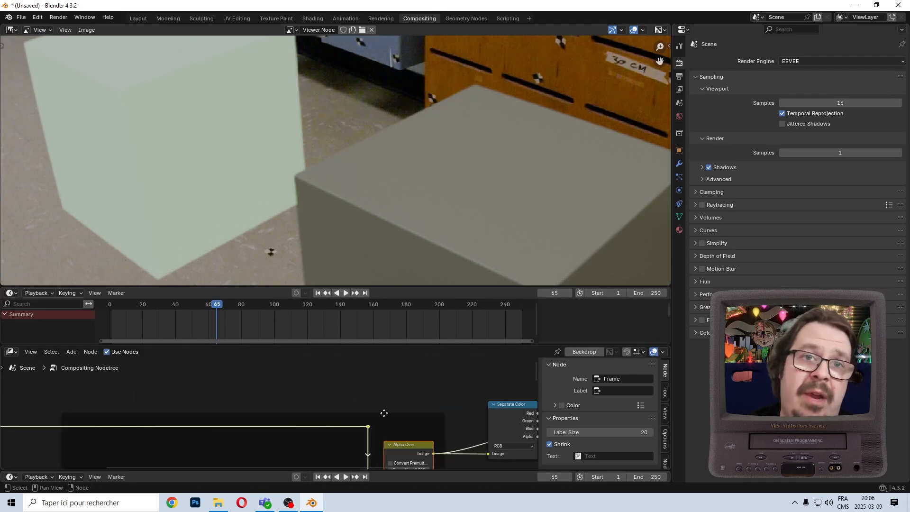
pyautogui.click(384, 414)
pyautogui.scroll(2, 261, 407)
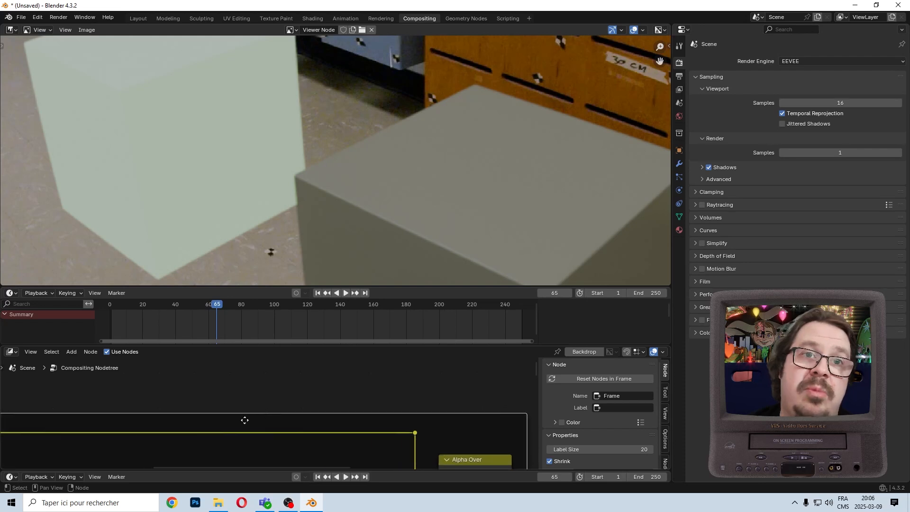
pyautogui.moveTo(243, 420); pyautogui.dragTo(320, 388, button='middle')
pyautogui.click(320, 387)
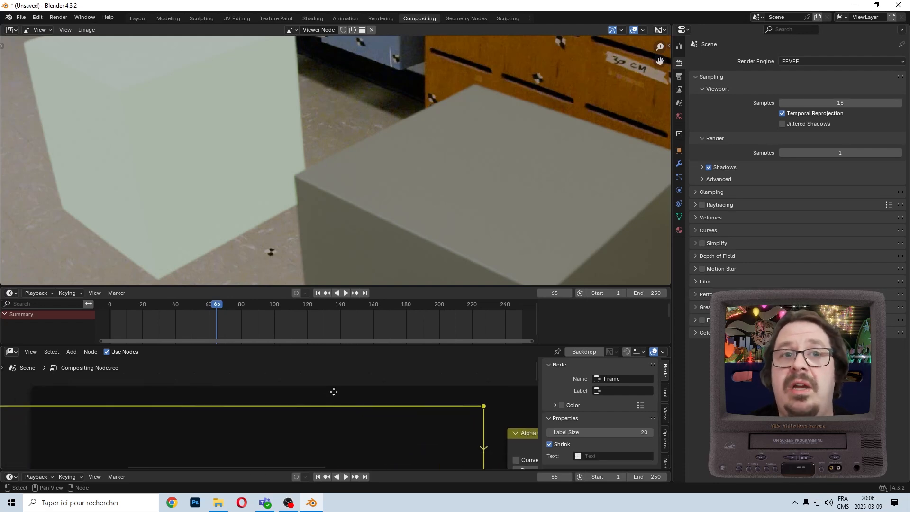
pyautogui.click(337, 389)
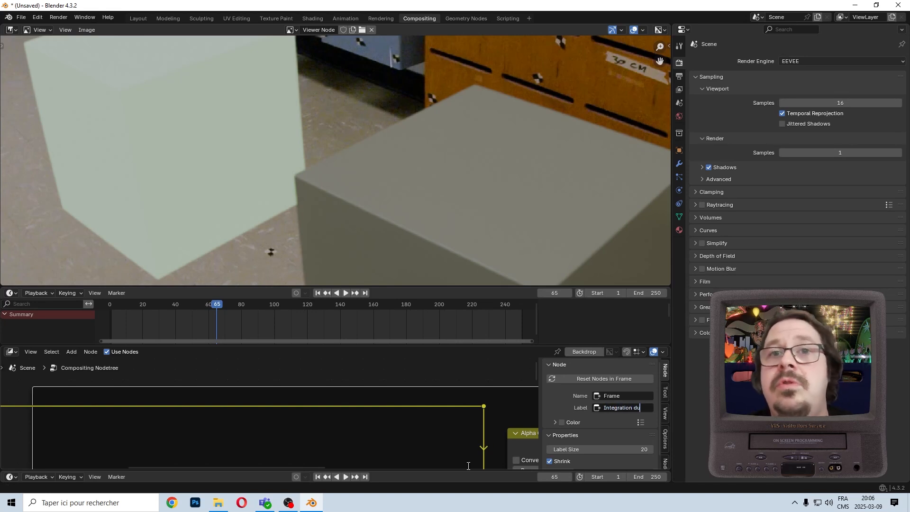
pyautogui.press('Return')
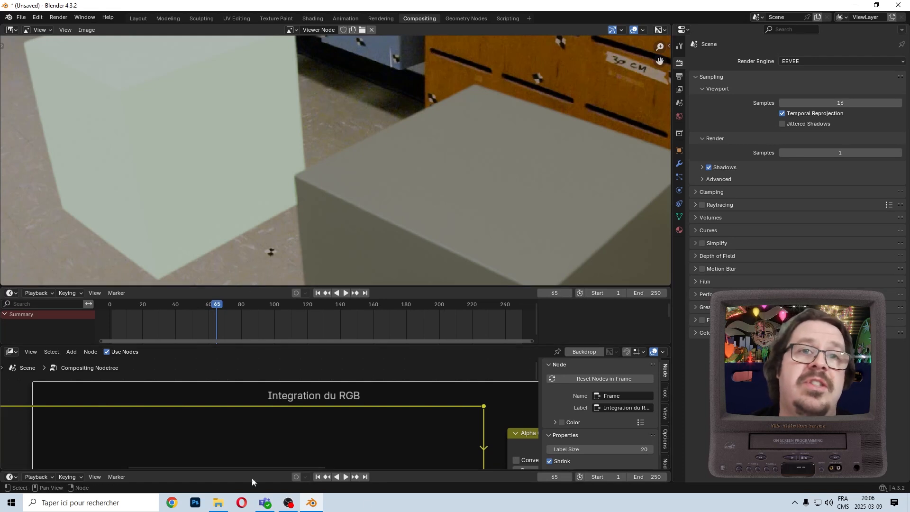
# Step: Move the original video's input node farther away from the Integration du RGB frame, ahead of the node chain
pyautogui.scroll(-4, 389, 424)
pyautogui.scroll(-7, 252, 416)
pyautogui.moveTo(264, 421); pyautogui.dragTo(344, 403, button='middle')
pyautogui.click(256, 370)
pyautogui.moveTo(257, 370); pyautogui.dragTo(201, 406)
pyautogui.press('g')
pyautogui.click(112, 403)
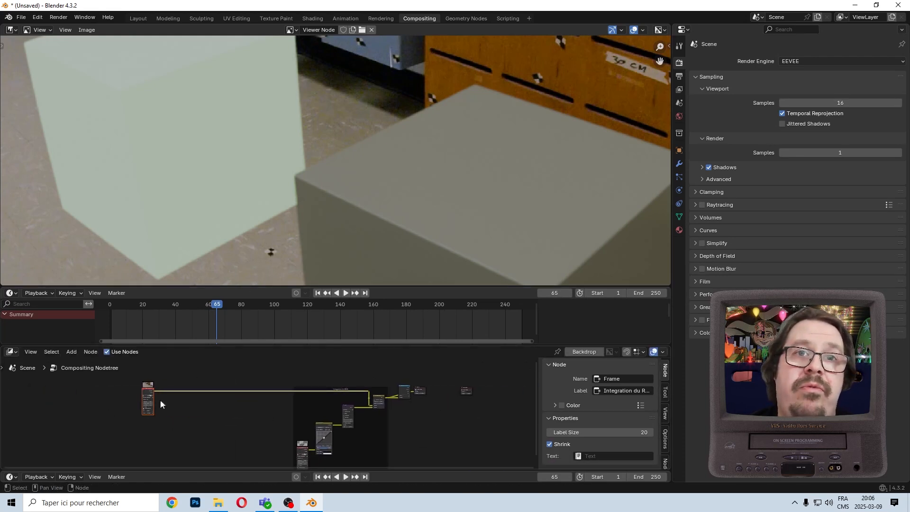
# Step: Move the Separate Color, Viewer and Composite nodes farther beyond the frame to free space after Alpha Over
pyautogui.scroll(4, 289, 414)
pyautogui.moveTo(385, 415); pyautogui.dragTo(177, 400, button='middle')
pyautogui.moveTo(352, 381); pyautogui.dragTo(309, 416, button='middle')
pyautogui.moveTo(384, 385); pyautogui.dragTo(212, 430)
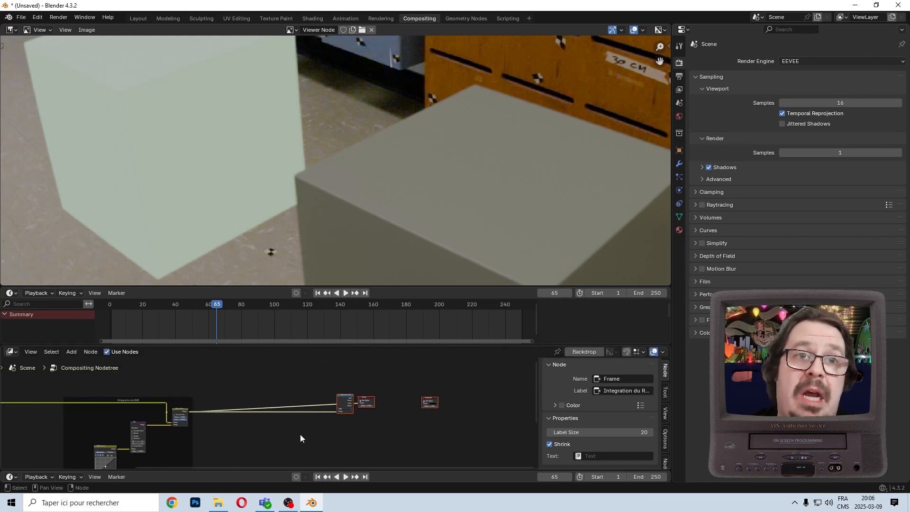
# Step: Add an Image Sequence node that imports the sequence starting with AO_00000.png from the CompoSousBlender\AO folder
pyautogui.scroll(6, 300, 434)
pyautogui.moveTo(267, 435); pyautogui.dragTo(433, 429, button='middle')
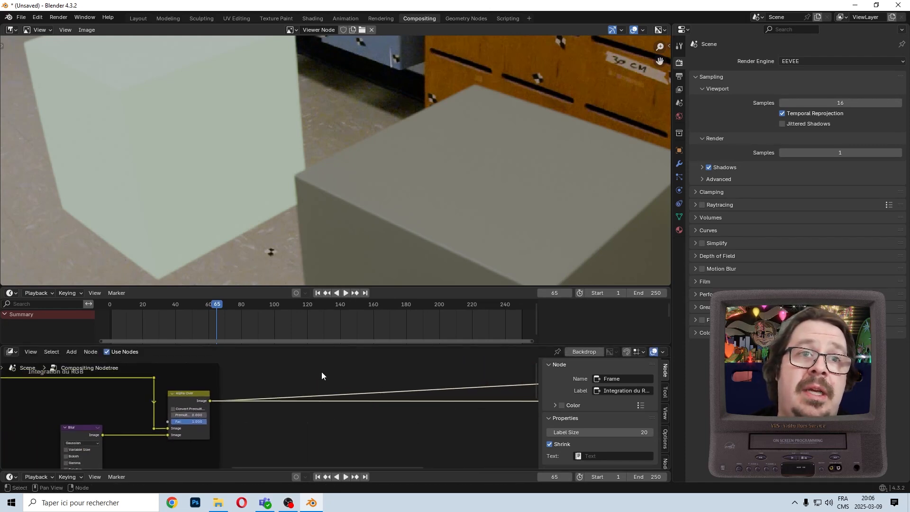
pyautogui.click(70, 354)
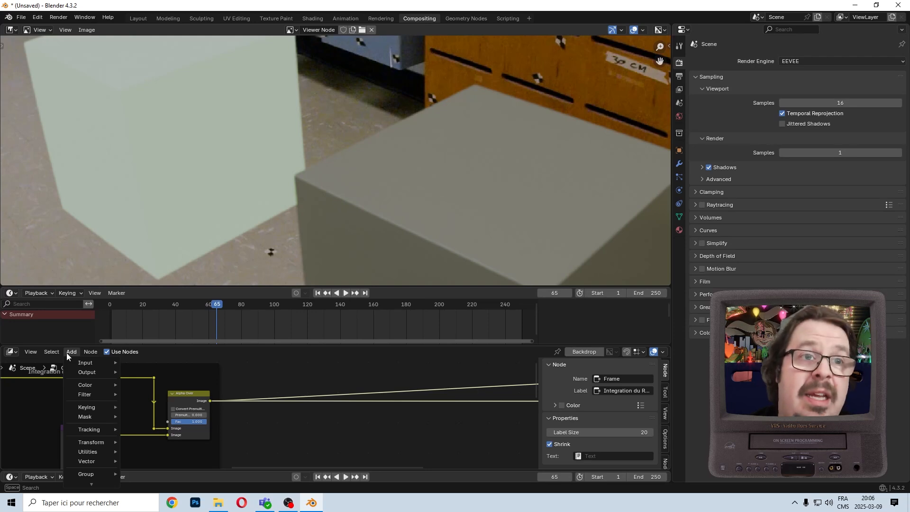
pyautogui.write('image se')
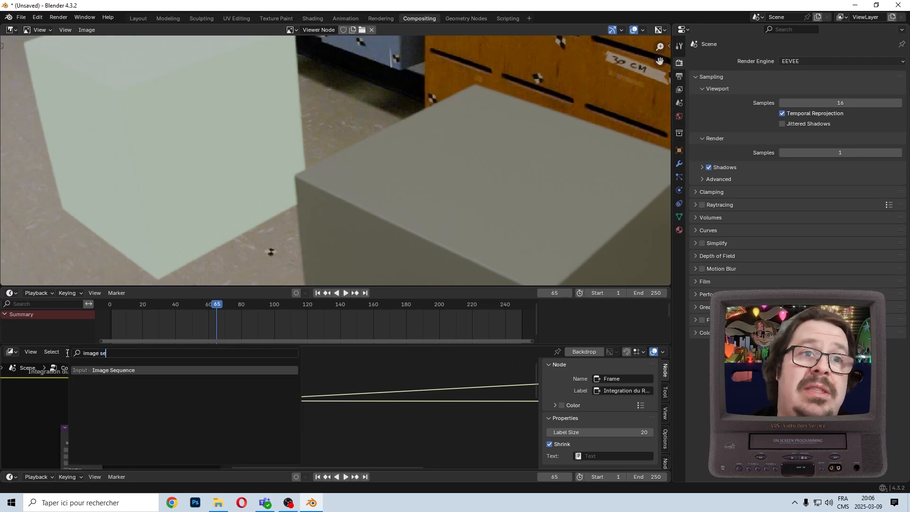
pyautogui.press('Return')
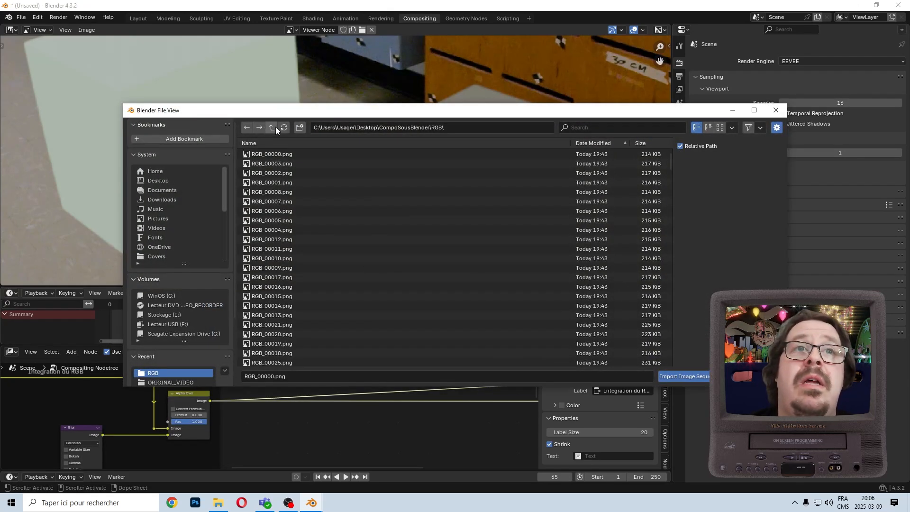
pyautogui.click(273, 128)
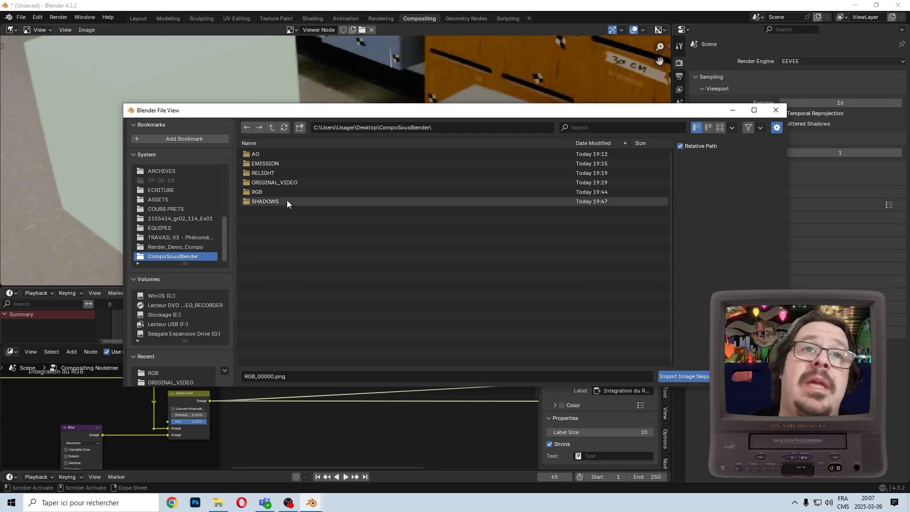
pyautogui.doubleClick(251, 156)
pyautogui.click(280, 161)
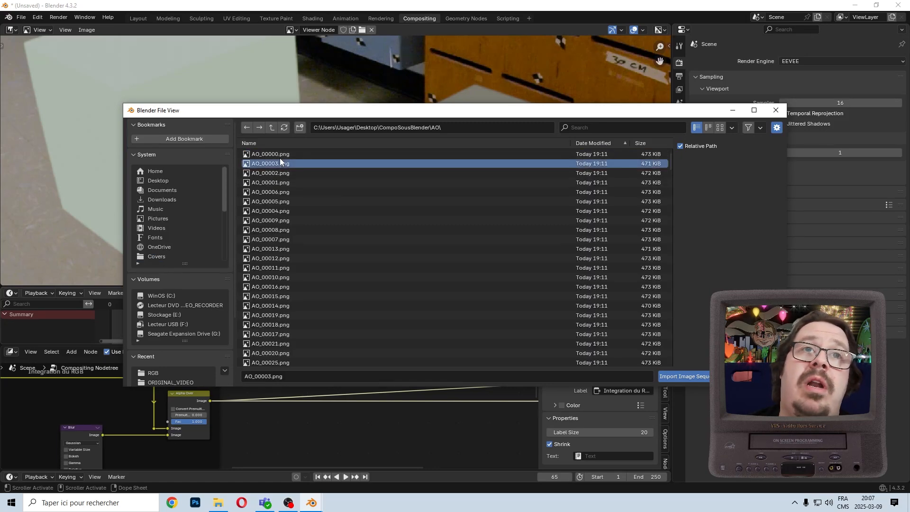
pyautogui.click(281, 154)
pyautogui.click(681, 376)
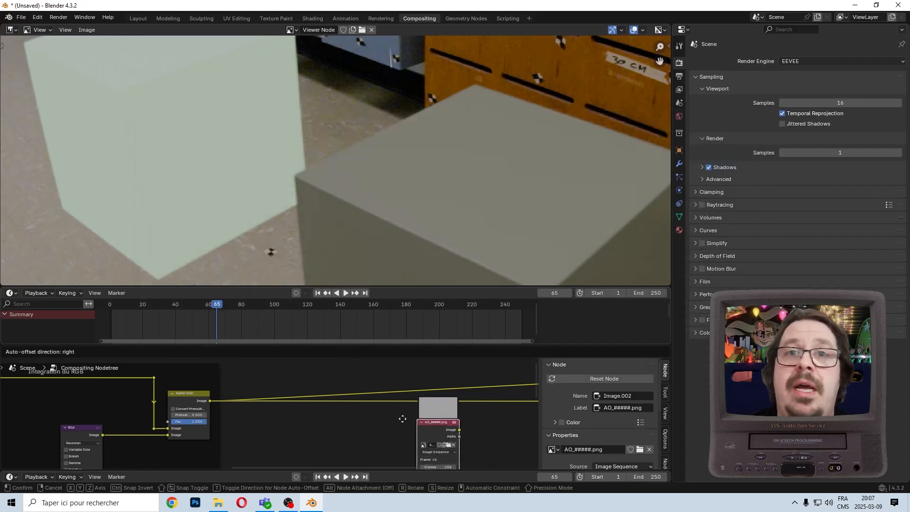
# Step: Place the AO image sequence node just beyond the Integration du RGB frame, below the Alpha Over output link
pyautogui.click(332, 429)
pyautogui.scroll(-3, 338, 427)
pyautogui.scroll(3, 311, 459)
pyautogui.moveTo(341, 441); pyautogui.dragTo(304, 426, button='middle')
pyautogui.moveTo(300, 423); pyautogui.dragTo(269, 426)
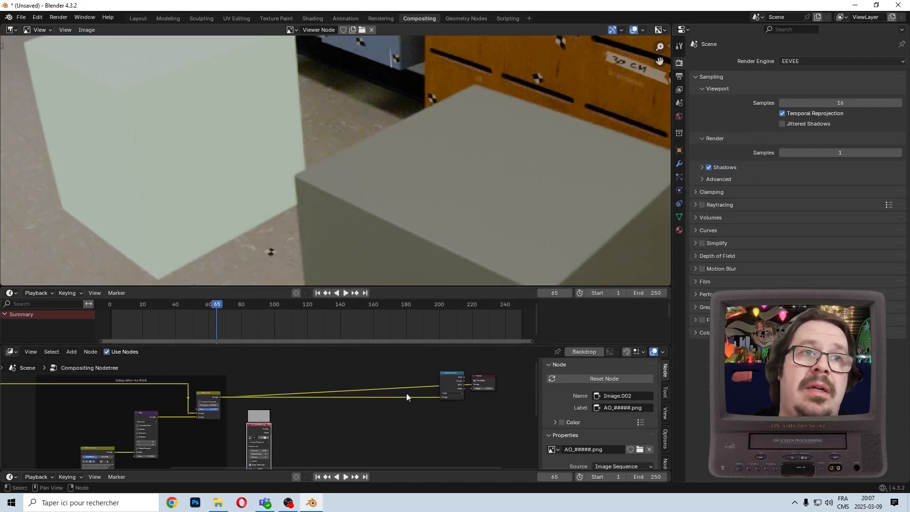
# Step: Add a Mix Color node between the AO image sequence and the Separate Color node
pyautogui.click(70, 353)
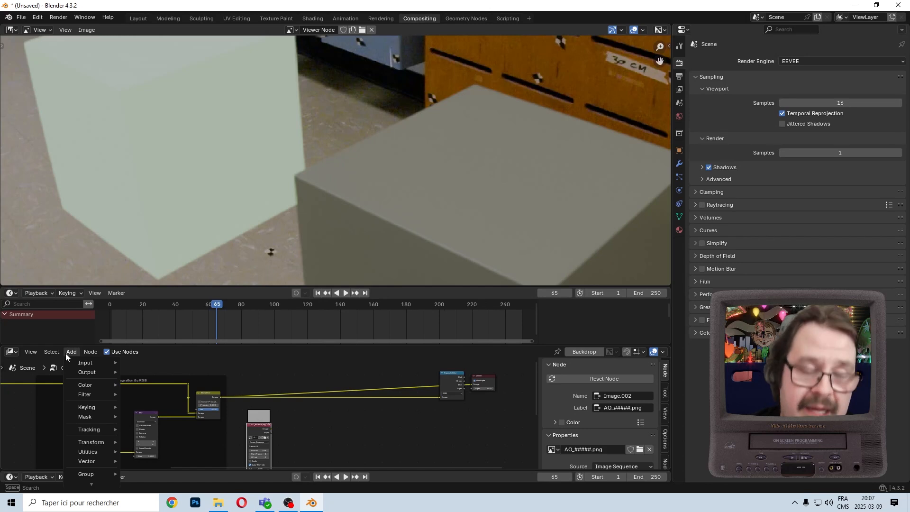
pyautogui.write('mix col')
pyautogui.press('Return')
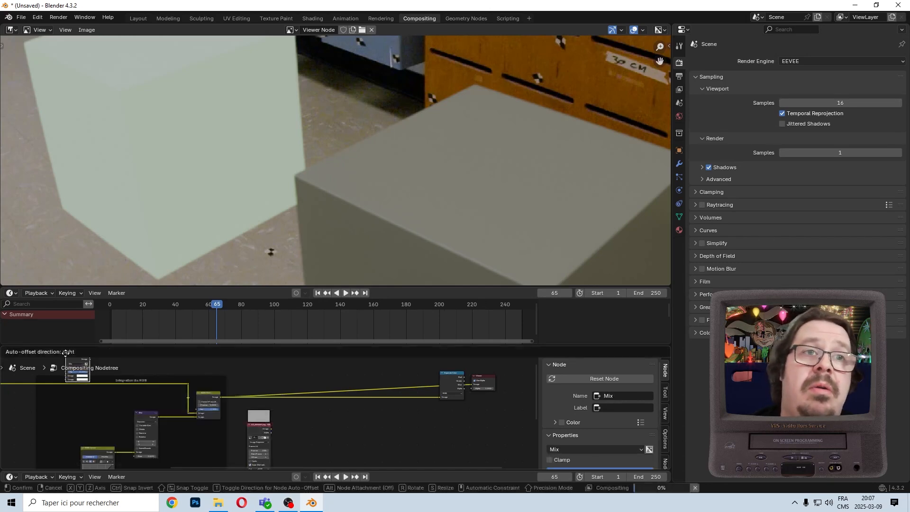
pyautogui.click(344, 423)
# Step: Connect the Alpha Over output to the Mix node's first Image input and the AO sequence's image to its second
pyautogui.scroll(4, 294, 448)
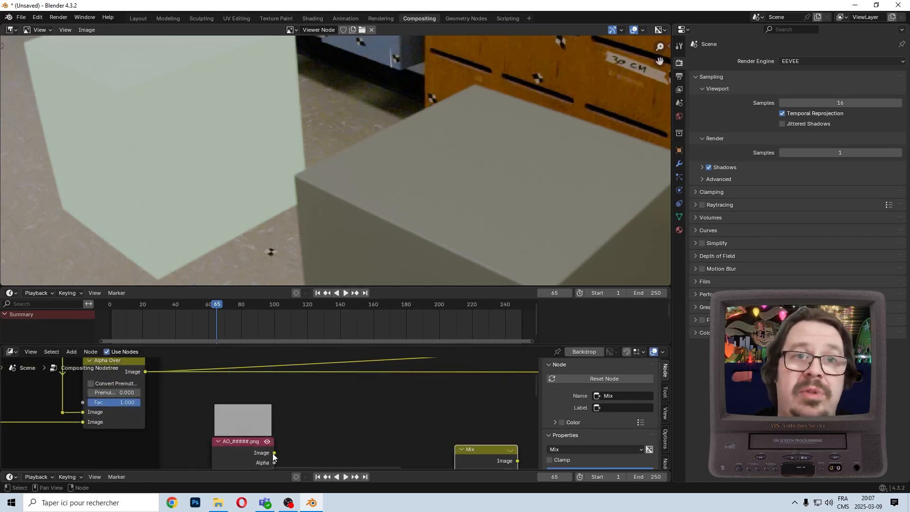
pyautogui.scroll(-5, 317, 431)
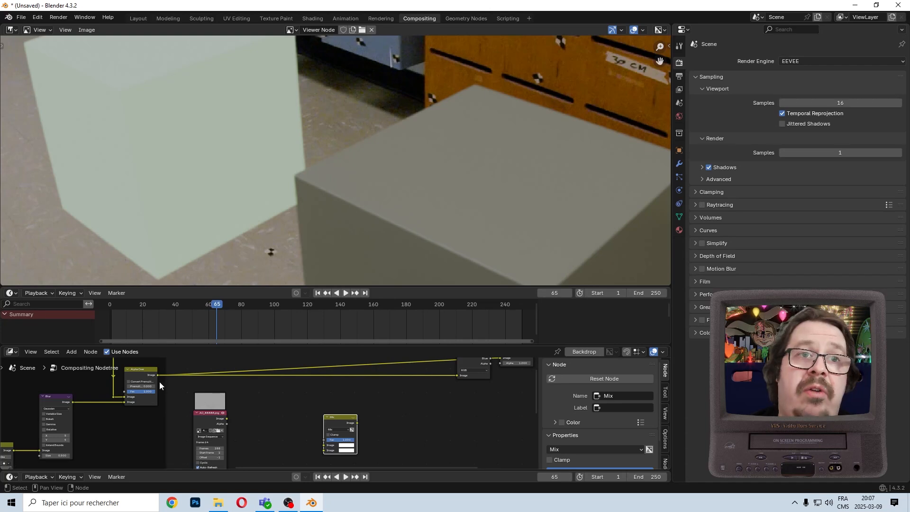
pyautogui.moveTo(157, 375); pyautogui.dragTo(333, 387)
pyautogui.scroll(2, 229, 434)
pyautogui.moveTo(206, 438); pyautogui.dragTo(349, 378)
pyautogui.moveTo(356, 376); pyautogui.dragTo(323, 404, button='middle')
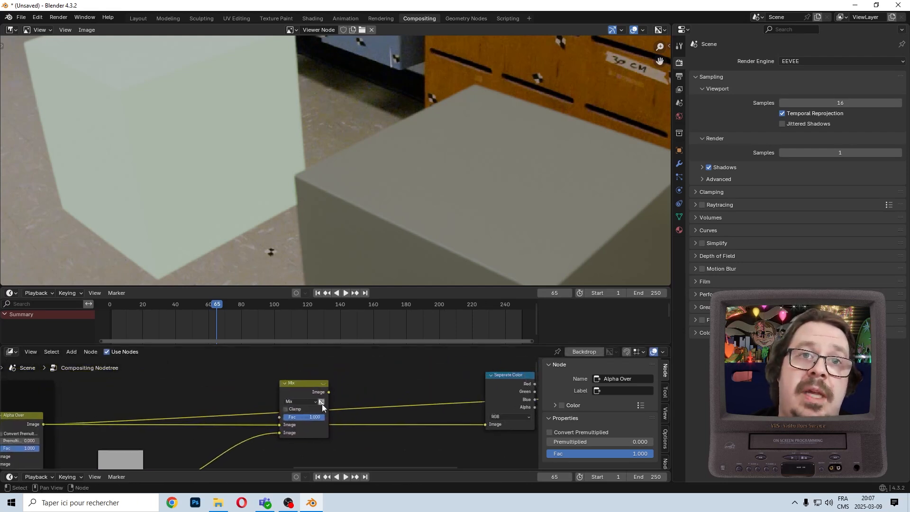
# Step: Set the Mix node's blending mode to Multiply
pyautogui.click(294, 402)
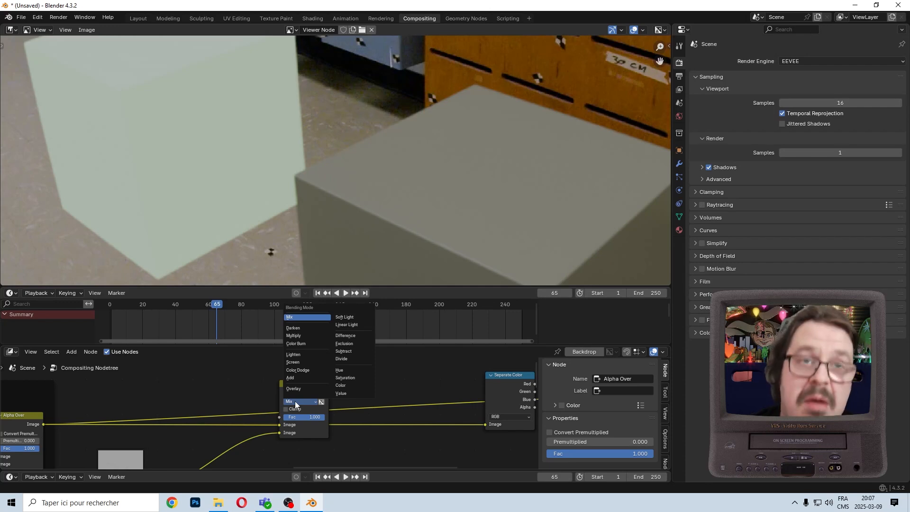
pyautogui.press('r')
pyautogui.click(295, 401)
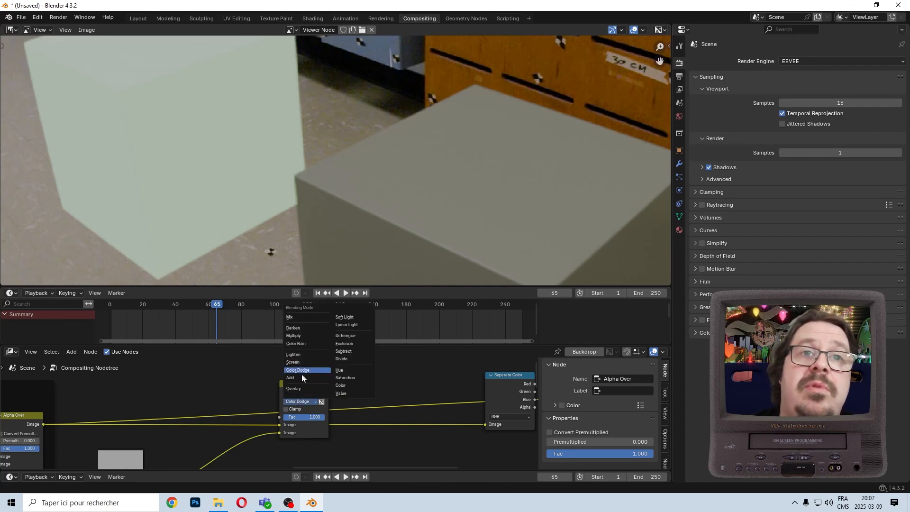
pyautogui.click(305, 335)
pyautogui.scroll(4, 317, 375)
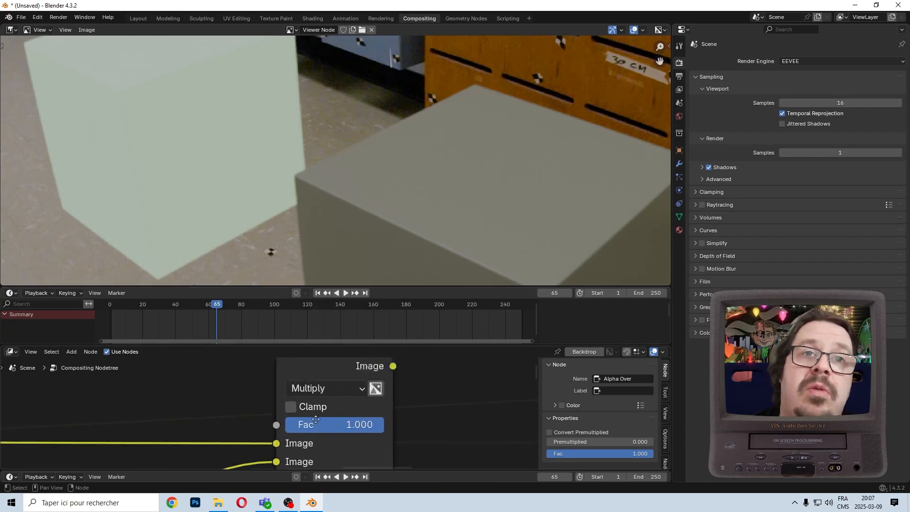
pyautogui.keyDown('ctrl'); pyautogui.moveTo(350, 388); pyautogui.dragTo(233, 426, button='middle'); pyautogui.keyUp('ctrl')
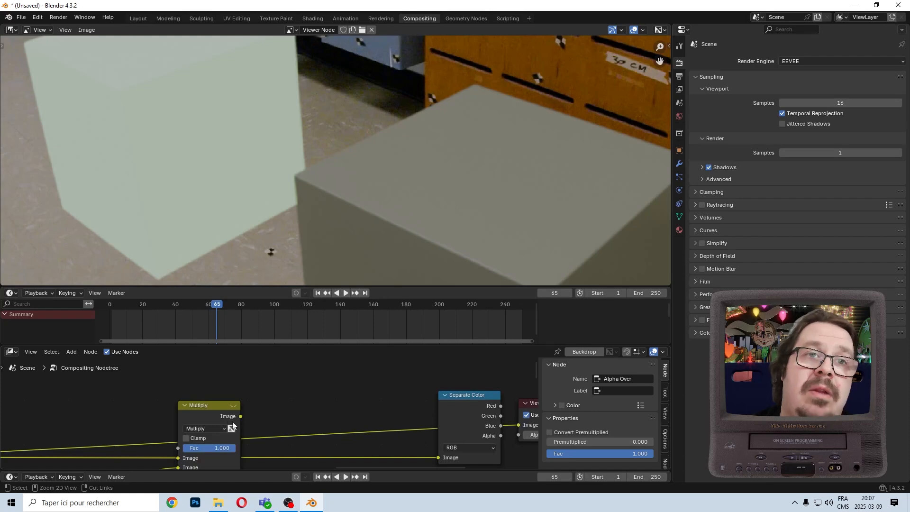
# Step: Send the Multiply node's output to the Viewer and inspect the two cubes in the composited image
pyautogui.keyDown('ctrl'); pyautogui.keyDown('shift'); pyautogui.click(202, 413); pyautogui.keyUp('shift'); pyautogui.keyUp('ctrl')
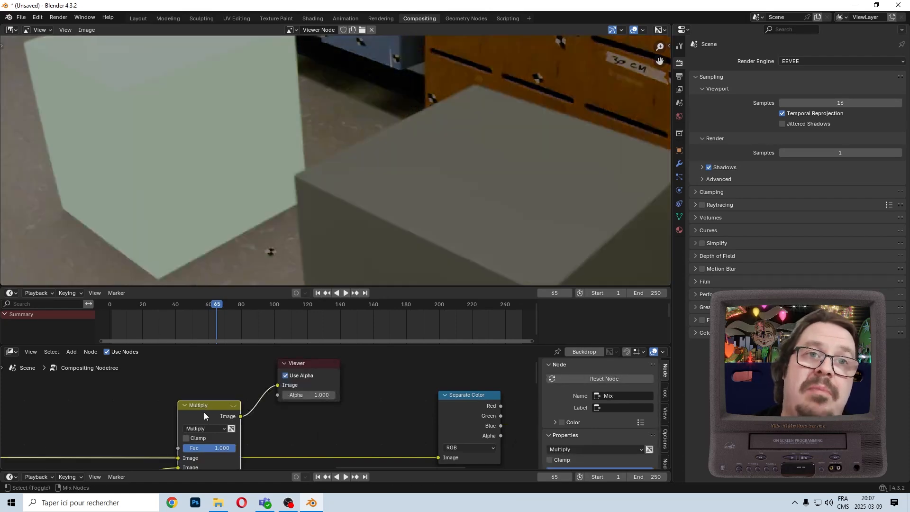
pyautogui.scroll(-4, 400, 133)
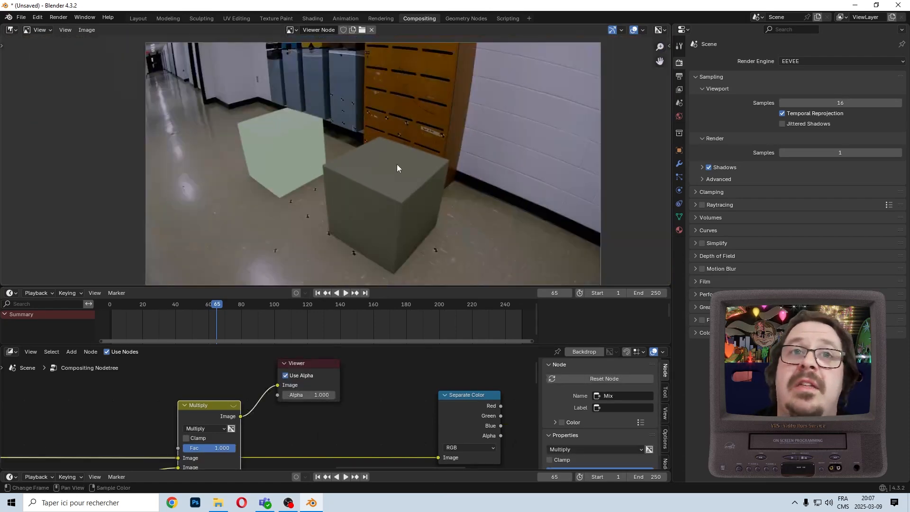
pyautogui.scroll(2, 397, 166)
pyautogui.moveTo(350, 166); pyautogui.dragTo(467, 143, button='middle')
pyautogui.scroll(-5, 317, 408)
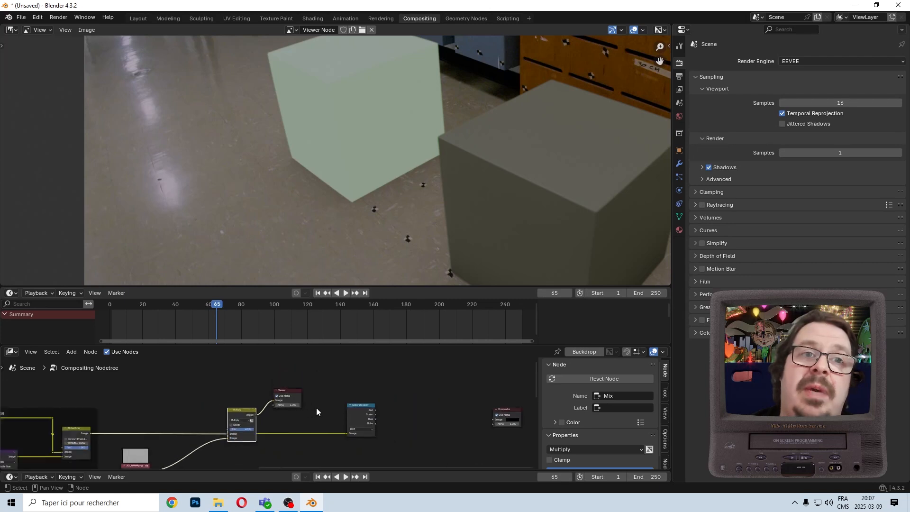
# Step: Try inserting a Levels node on the link between the AO image sequence and the Multiply node
pyautogui.scroll(3, 238, 417)
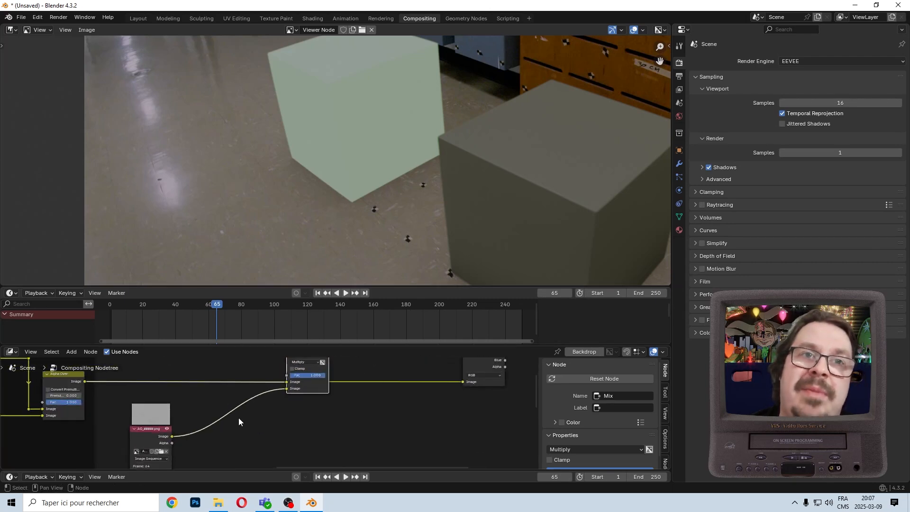
pyautogui.click(72, 353)
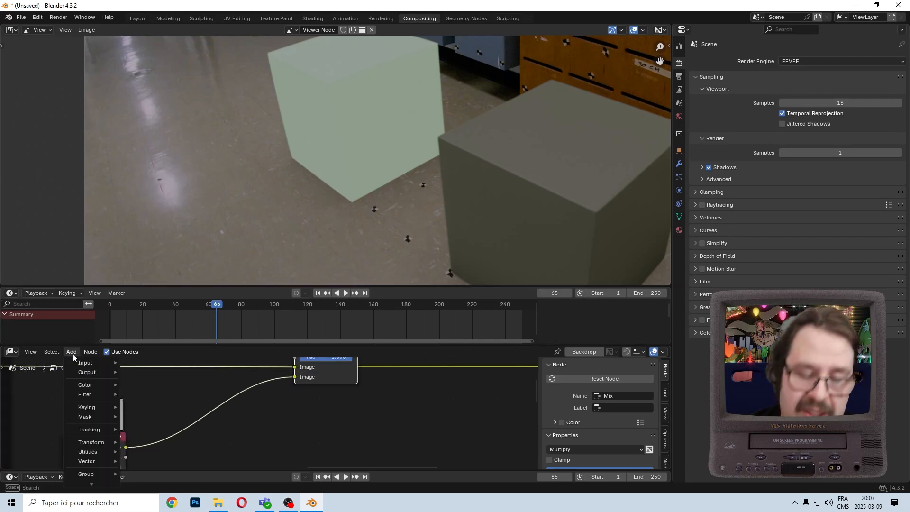
pyautogui.write('le')
pyautogui.press('Return')
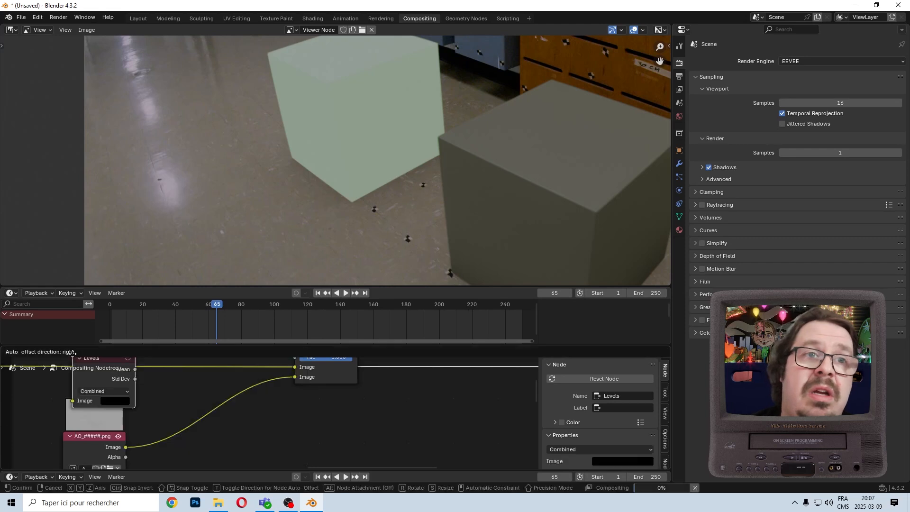
pyautogui.click(151, 411)
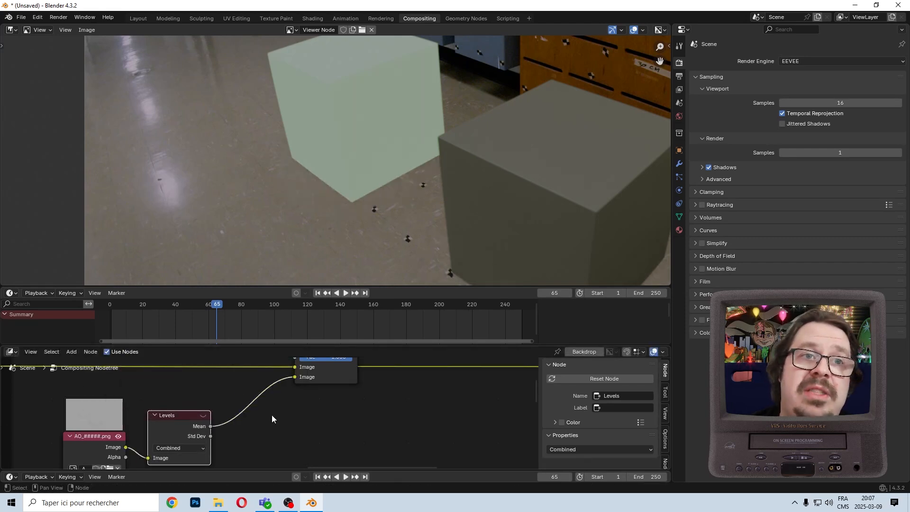
# Step: Delete the Levels node and reconnect the AO image output to the Multiply node's second Image input
pyautogui.moveTo(272, 414); pyautogui.dragTo(399, 389, button='middle')
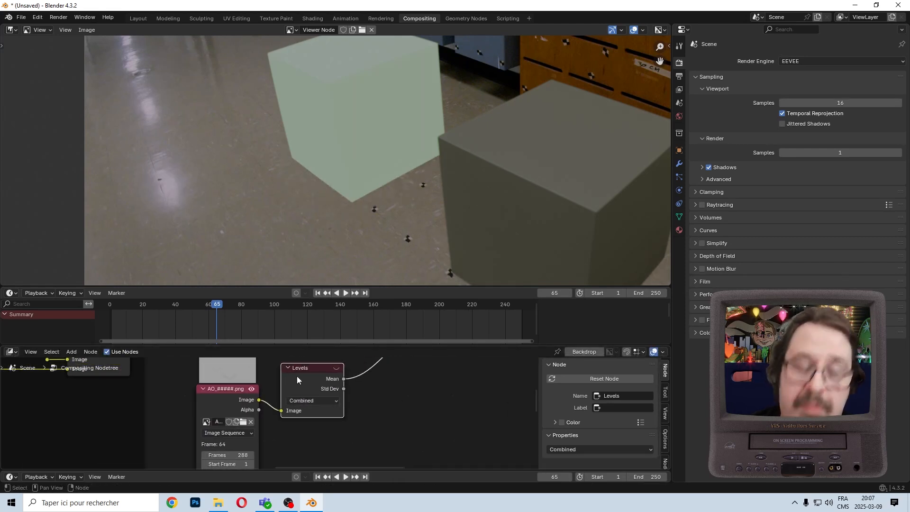
pyautogui.press('x')
pyautogui.moveTo(246, 387); pyautogui.dragTo(225, 449, button='middle')
pyautogui.moveTo(229, 456); pyautogui.dragTo(354, 405)
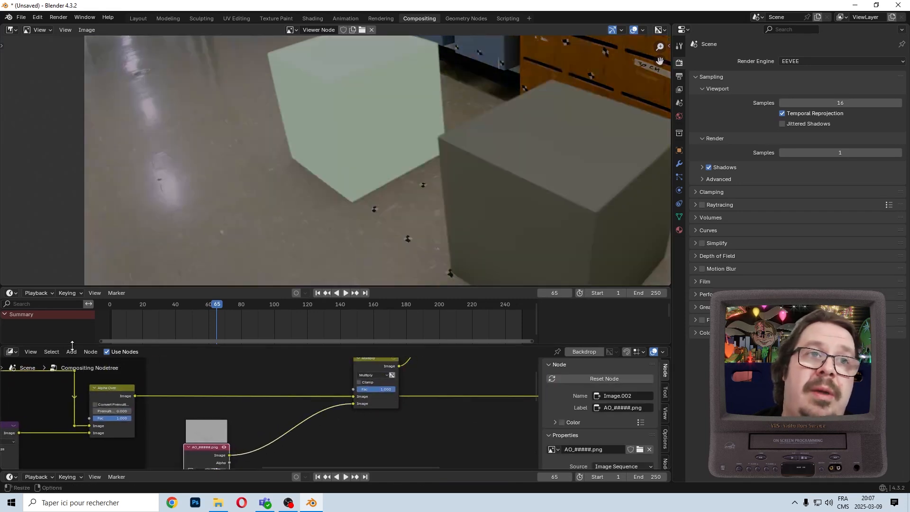
# Step: Insert a Color Ramp node on the link between the AO image sequence and the Multiply node
pyautogui.click(71, 352)
pyautogui.write('color ramp')
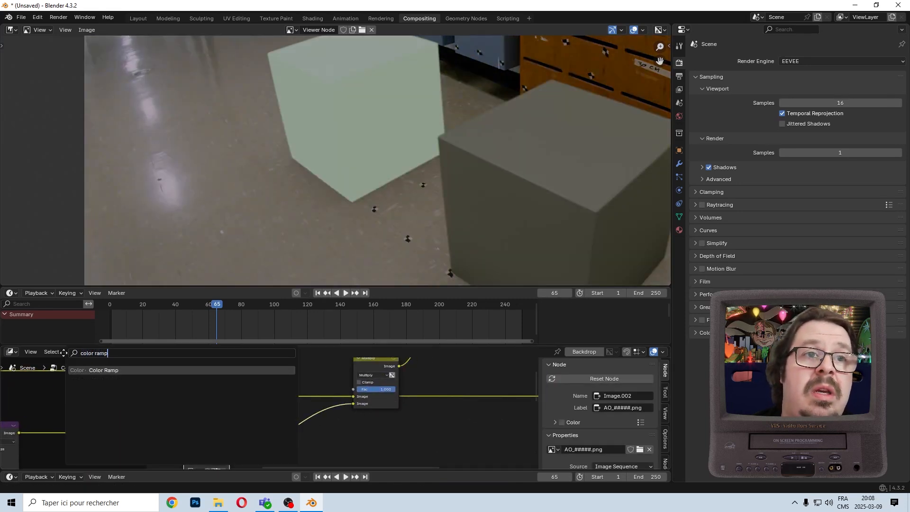
pyautogui.press('Return')
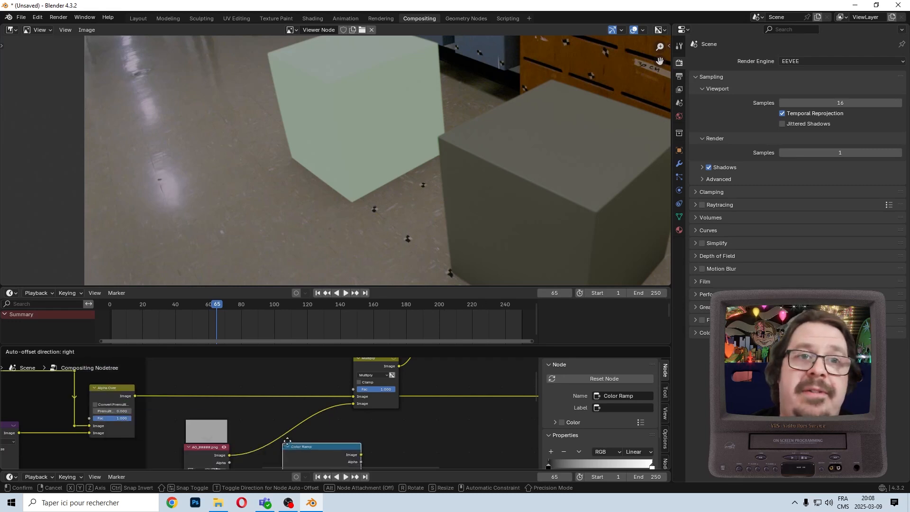
pyautogui.click(248, 425)
pyautogui.scroll(2, 431, 446)
pyautogui.moveTo(446, 433); pyautogui.dragTo(443, 384, button='middle')
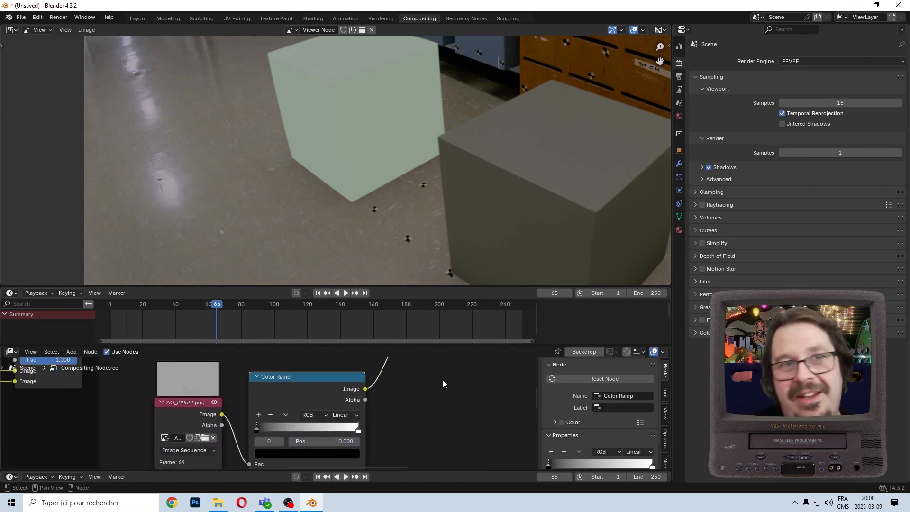
# Step: Lower the AO image node beside the Color Ramp and shift the ramp's white stop to about position 0.527
pyautogui.moveTo(202, 422); pyautogui.dragTo(227, 374, button='middle')
pyautogui.moveTo(214, 376); pyautogui.dragTo(209, 416)
pyautogui.moveTo(408, 397); pyautogui.dragTo(340, 427, button='middle')
pyautogui.scroll(5, 340, 426)
pyautogui.moveTo(337, 412); pyautogui.dragTo(265, 392)
pyautogui.scroll(-6, 279, 402)
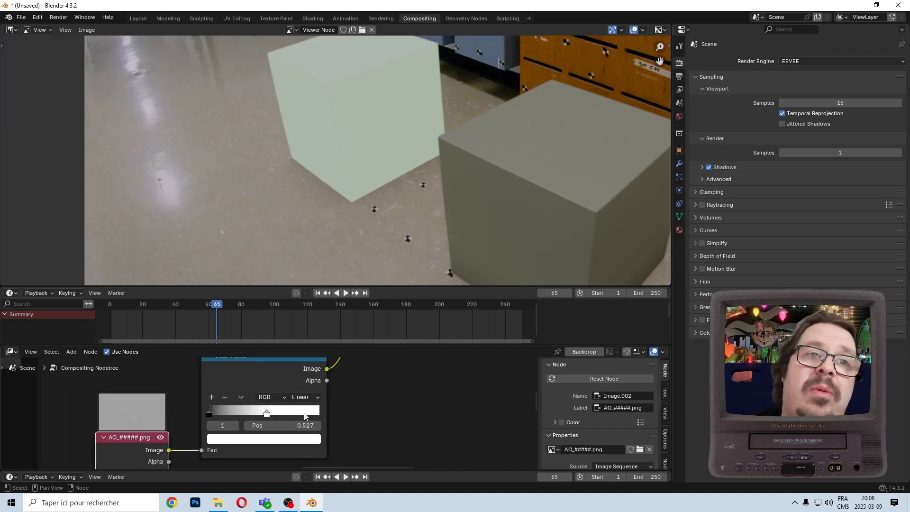
# Step: Move the Multiply, Viewer and Separate Color nodes together along X to free space after the Color Ramp
pyautogui.moveTo(309, 408); pyautogui.dragTo(208, 426, button='middle')
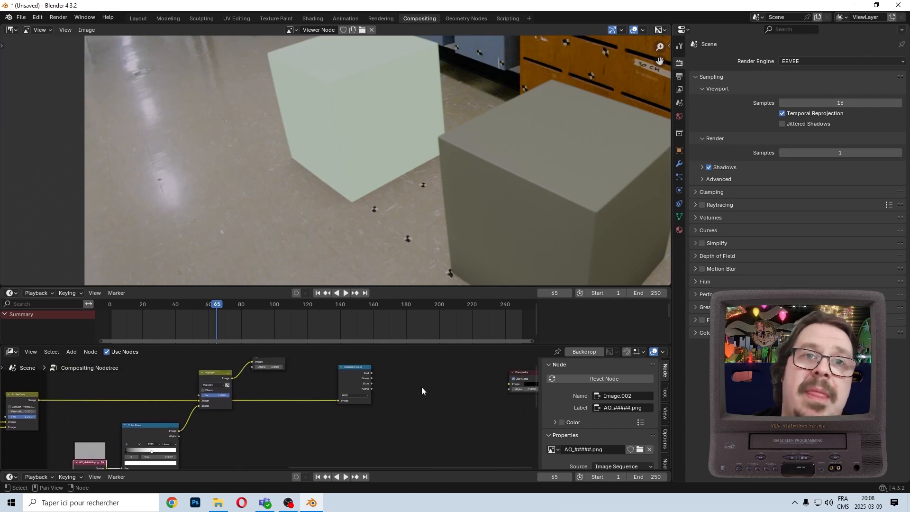
pyautogui.moveTo(424, 359); pyautogui.dragTo(193, 416)
pyautogui.press('g')
pyautogui.press('x')
pyautogui.click(271, 413)
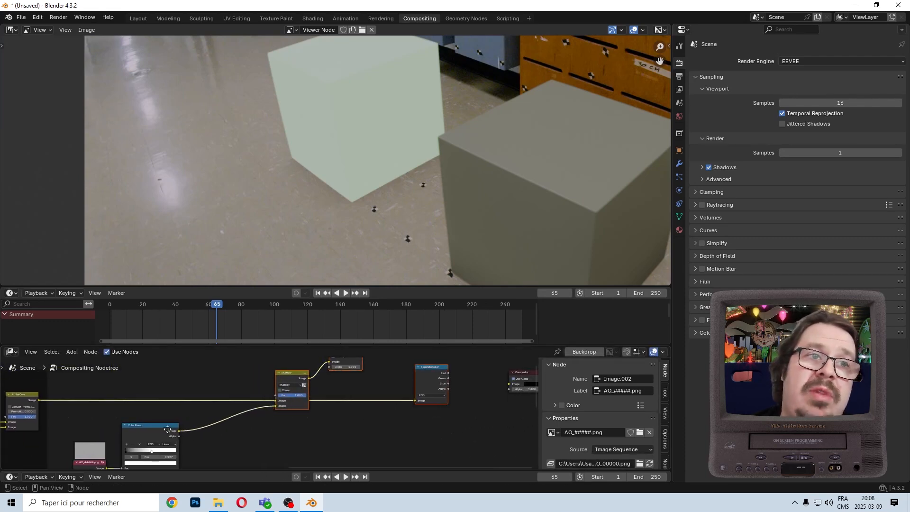
# Step: Copy the Blur node from the RGB integration frame and paste the duplicate near the AO Color Ramp
pyautogui.moveTo(168, 428); pyautogui.dragTo(370, 404, button='middle')
pyautogui.scroll(4, 272, 408)
pyautogui.moveTo(143, 441); pyautogui.dragTo(273, 437, button='middle')
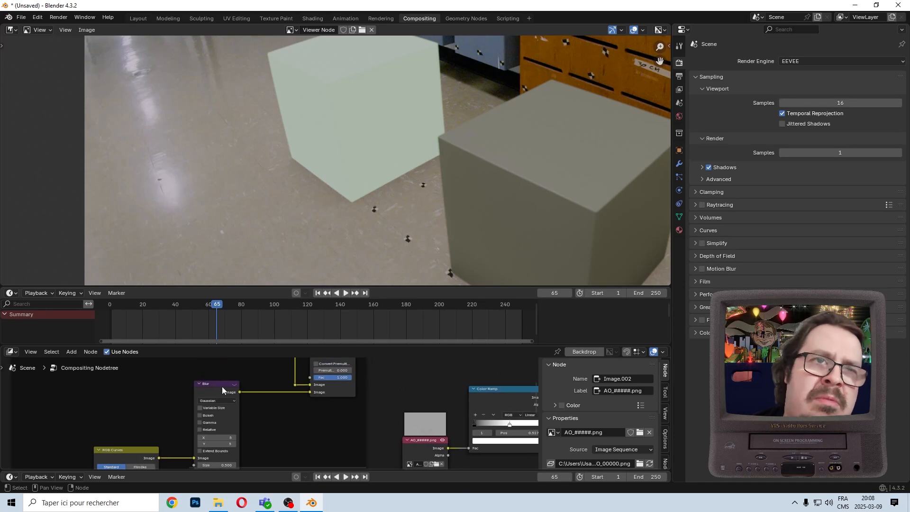
pyautogui.click(222, 386)
pyautogui.scroll(-5, 366, 416)
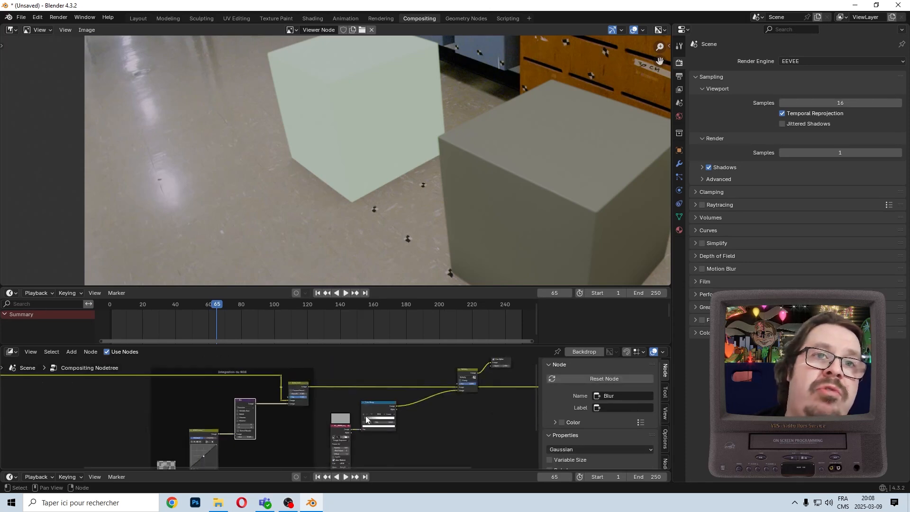
pyautogui.moveTo(346, 409); pyautogui.dragTo(239, 445, button='middle')
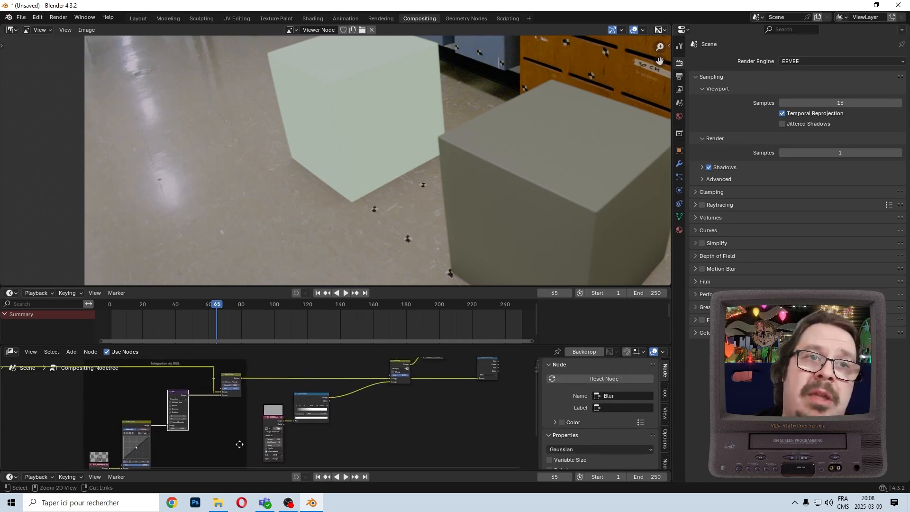
pyautogui.hotkey('ctrl', 'c')
pyautogui.hotkey('ctrl', 'v')
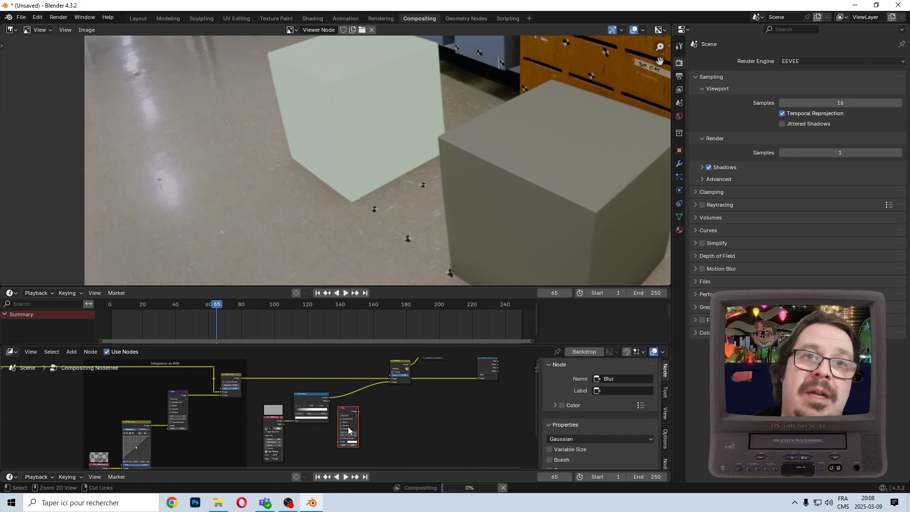
# Step: Insert the pasted Blur node on the link between the AO Color Ramp and the Multiply node
pyautogui.moveTo(349, 427); pyautogui.dragTo(373, 412)
pyautogui.scroll(8, 396, 411)
pyautogui.scroll(1, 396, 411)
pyautogui.moveTo(475, 405); pyautogui.dragTo(310, 430, button='middle')
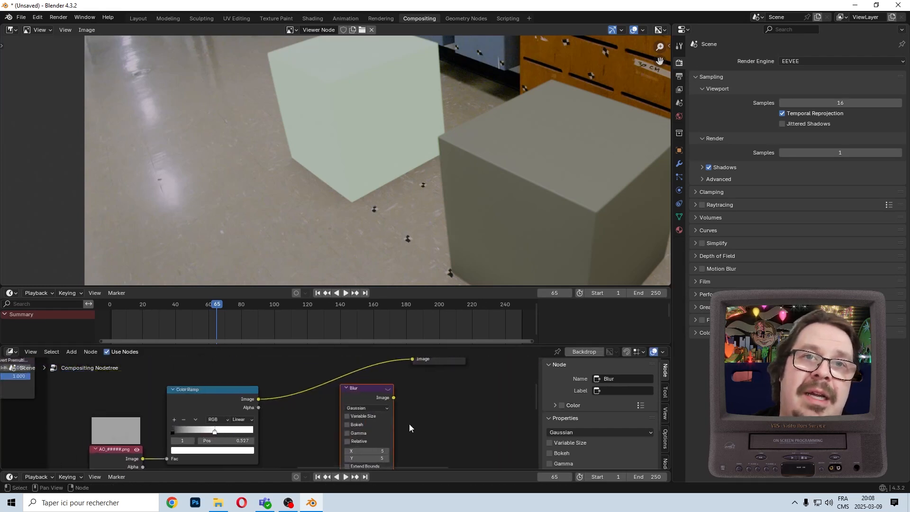
pyautogui.press('g')
pyautogui.click(346, 408)
pyautogui.scroll(4, 388, 436)
pyautogui.scroll(-3, 388, 436)
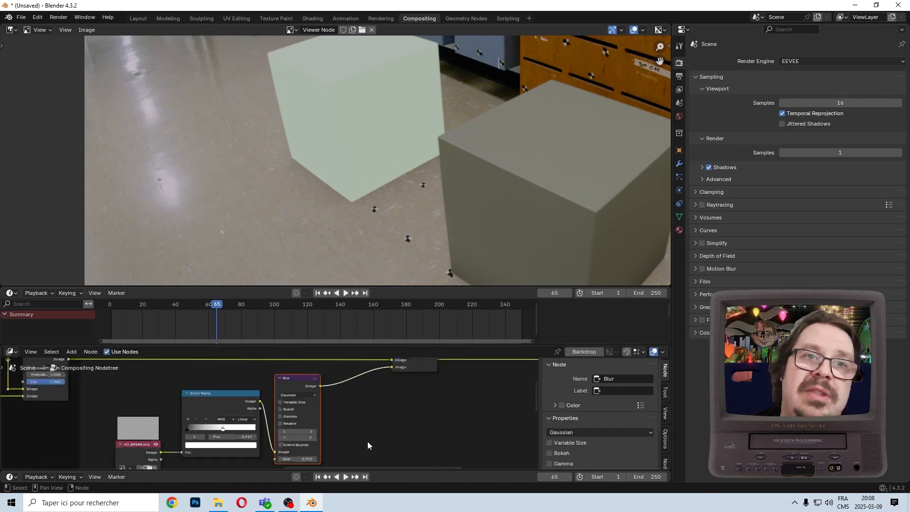
# Step: Move the AO image and Color Ramp nodes together so the ramp's Image output lines up with the Blur's Image input
pyautogui.moveTo(149, 399); pyautogui.dragTo(232, 449)
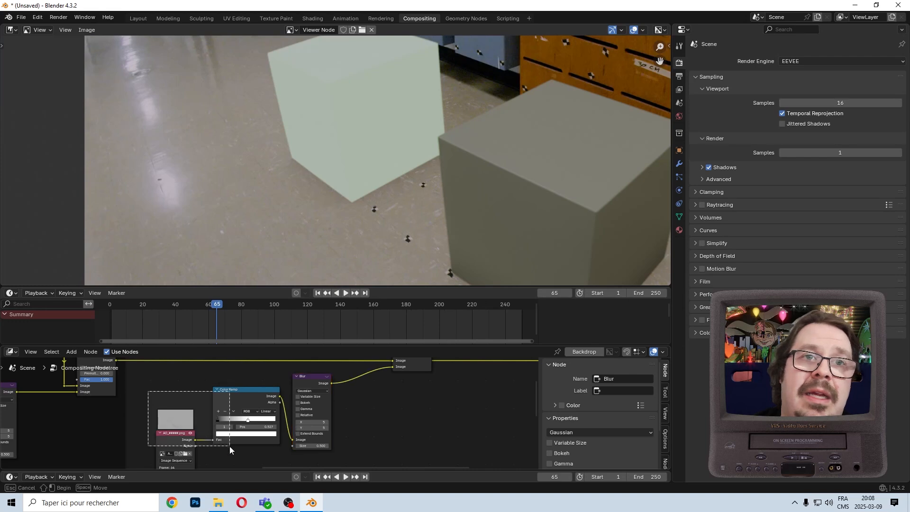
pyautogui.scroll(-3, 232, 449)
pyautogui.press('g')
pyautogui.click(284, 417)
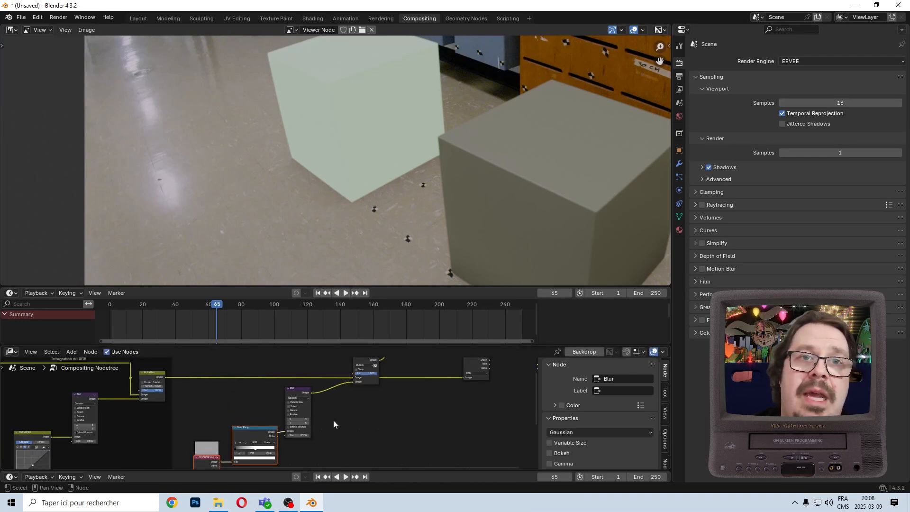
pyautogui.scroll(6, 334, 419)
pyautogui.moveTo(337, 427); pyautogui.dragTo(266, 436, button='middle')
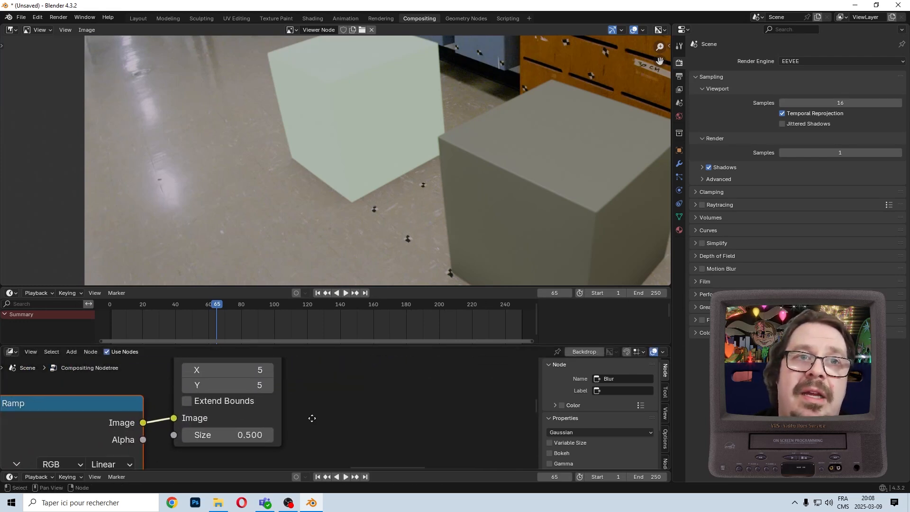
pyautogui.press('g')
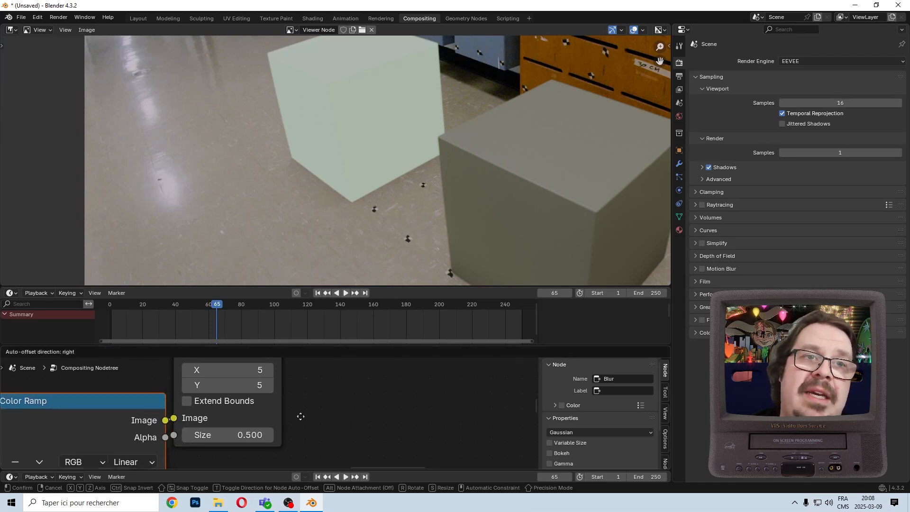
pyautogui.click(286, 412)
# Step: Add a reroute on the Blur-to-Multiply link, level with Multiply's second Image input, and shift it along X towards the Blur
pyautogui.scroll(-6, 292, 408)
pyautogui.scroll(7, 282, 424)
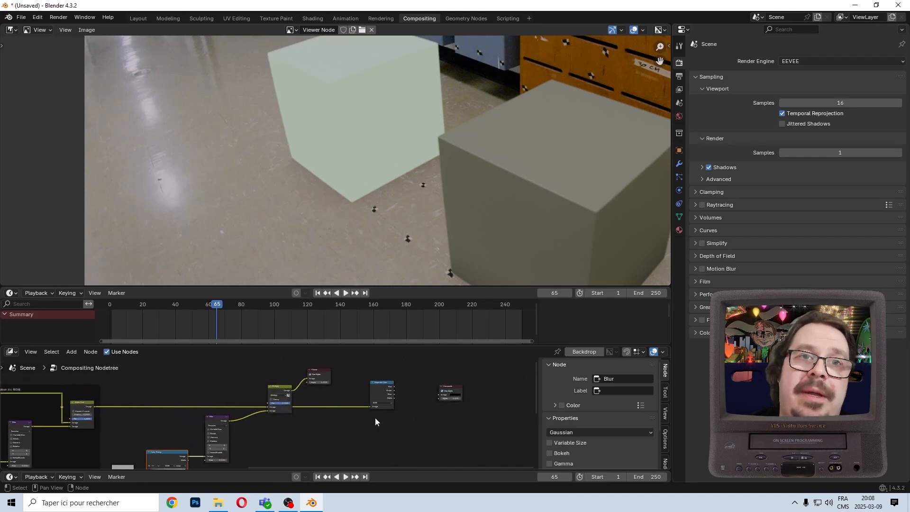
pyautogui.keyDown('shift'); pyautogui.moveTo(240, 389); pyautogui.dragTo(243, 421, button='right'); pyautogui.keyUp('shift')
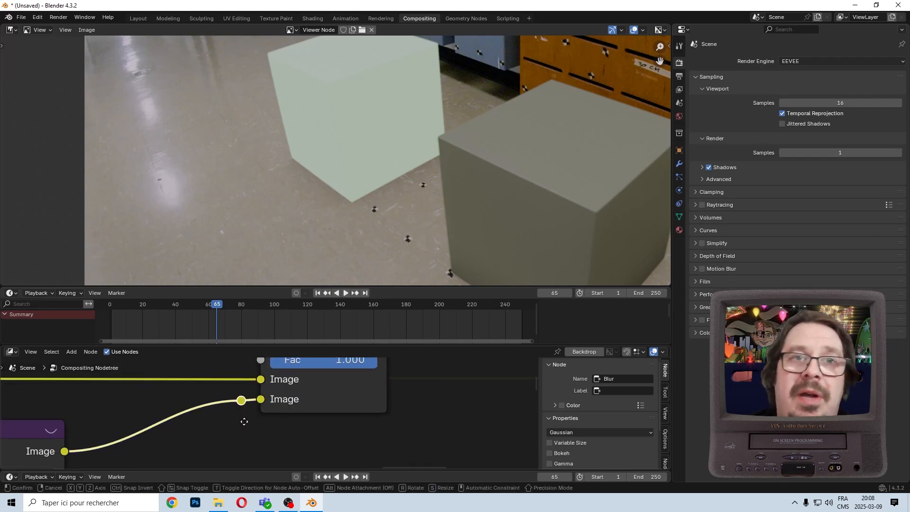
pyautogui.press('g')
pyautogui.click(259, 420)
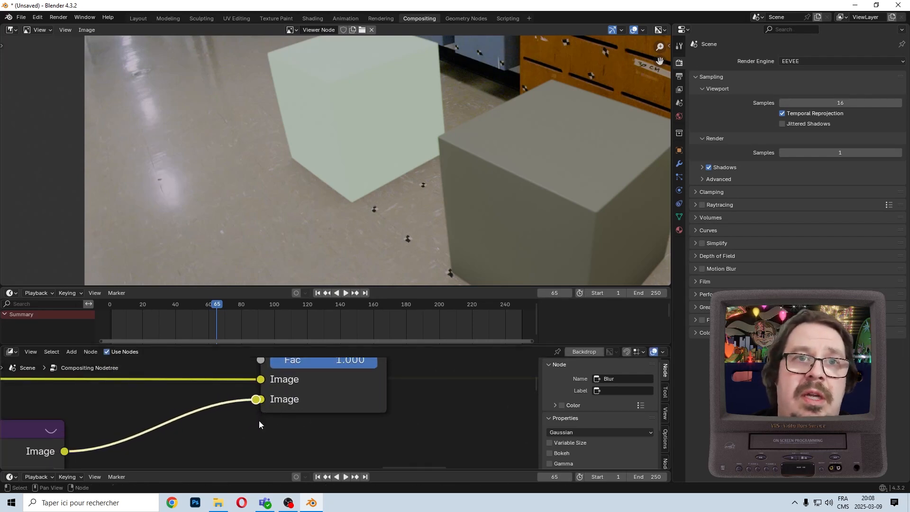
pyautogui.press('g')
pyautogui.press('x')
pyautogui.click(143, 423)
# Step: Add a second reroute on the same link and place it level with the Blur node's Image output
pyautogui.moveTo(144, 425); pyautogui.dragTo(210, 410, button='middle')
pyautogui.keyDown('shift'); pyautogui.moveTo(188, 422); pyautogui.dragTo(133, 404, button='right'); pyautogui.keyUp('shift')
pyautogui.press('g')
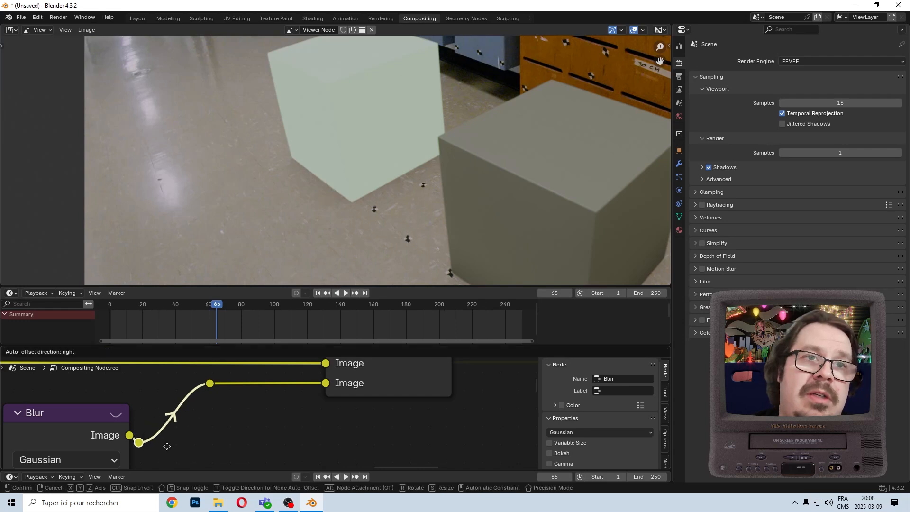
pyautogui.click(160, 439)
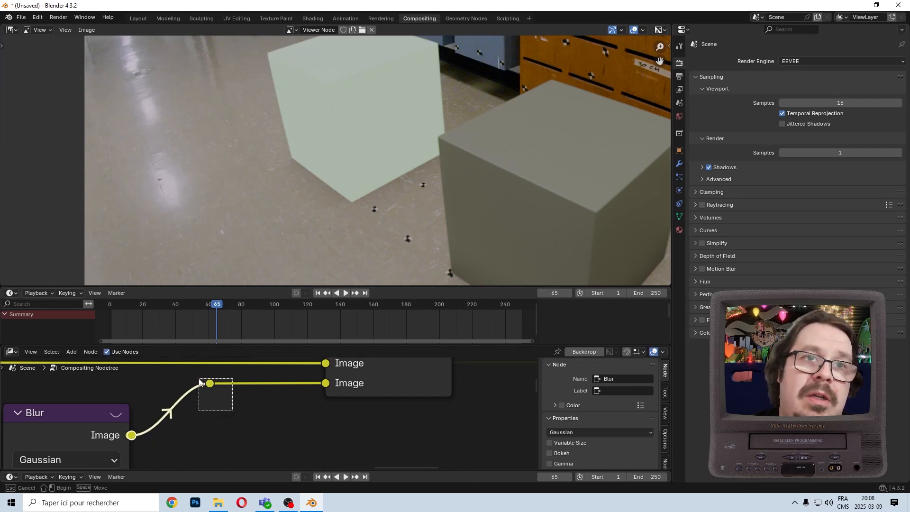
# Step: Align both reroutes on one vertical line by scaling them to 0 along X
pyautogui.keyDown('shift'); pyautogui.moveTo(200, 381); pyautogui.dragTo(198, 378); pyautogui.keyUp('shift')
pyautogui.press('s')
pyautogui.press('x')
pyautogui.press('0')
pyautogui.press('Return')
pyautogui.scroll(-10, 178, 400)
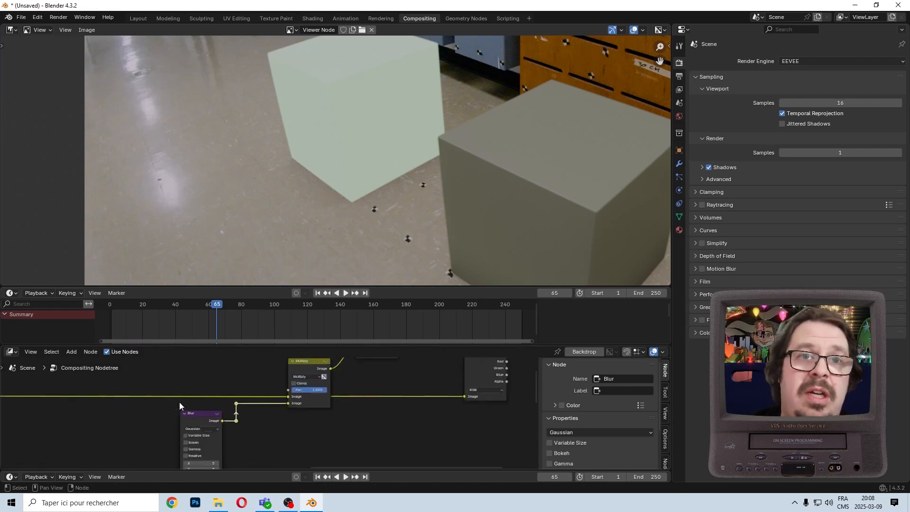
# Step: Add an Image Sequence node with the Shadows PNG sequence from the SHADOWS folder and place it below the original video node
pyautogui.scroll(-13, 180, 409)
pyautogui.moveTo(173, 425); pyautogui.dragTo(459, 393, button='middle')
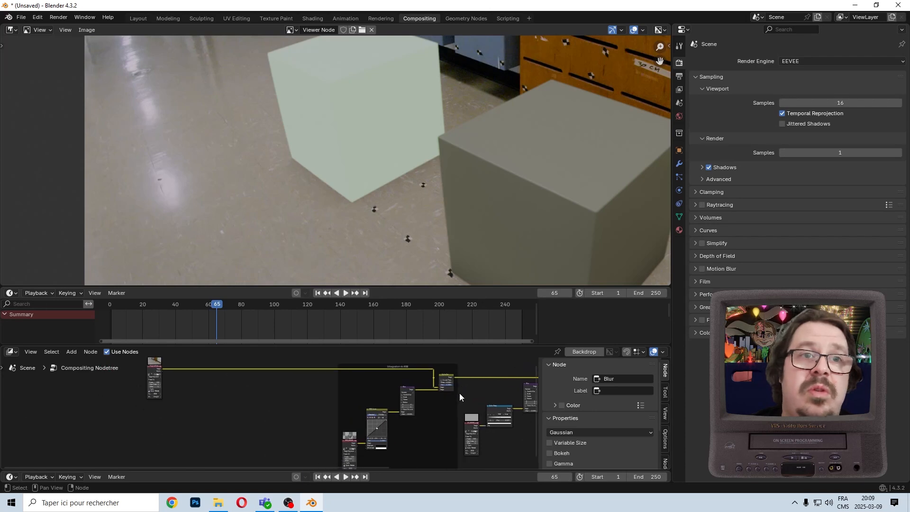
pyautogui.click(72, 353)
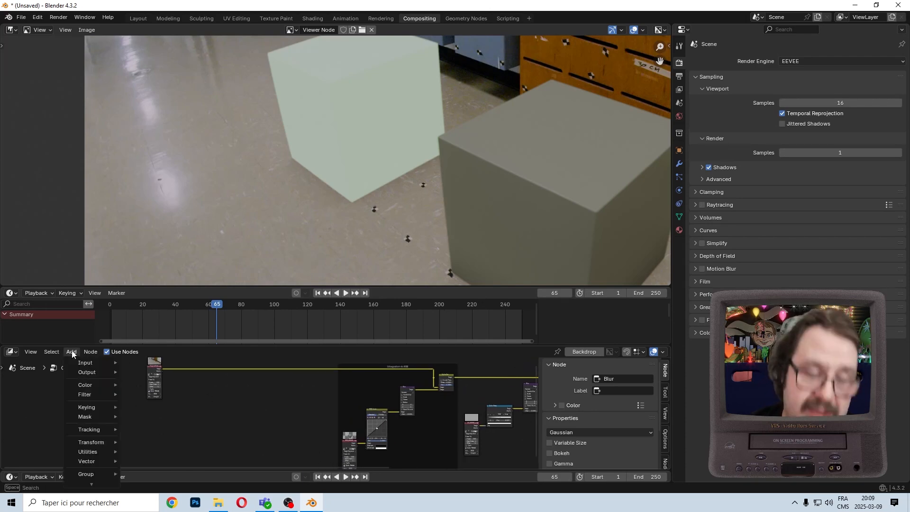
pyautogui.write('ima')
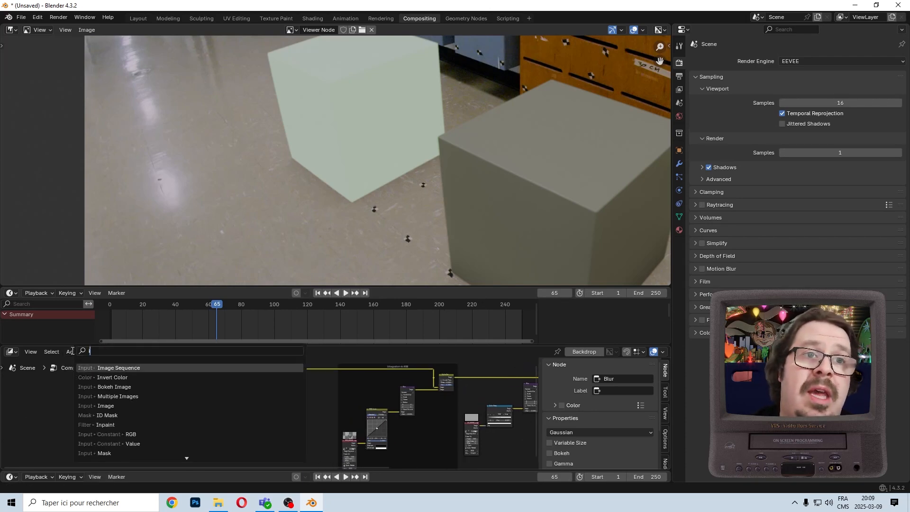
pyautogui.press('Down')
pyautogui.press('Down')
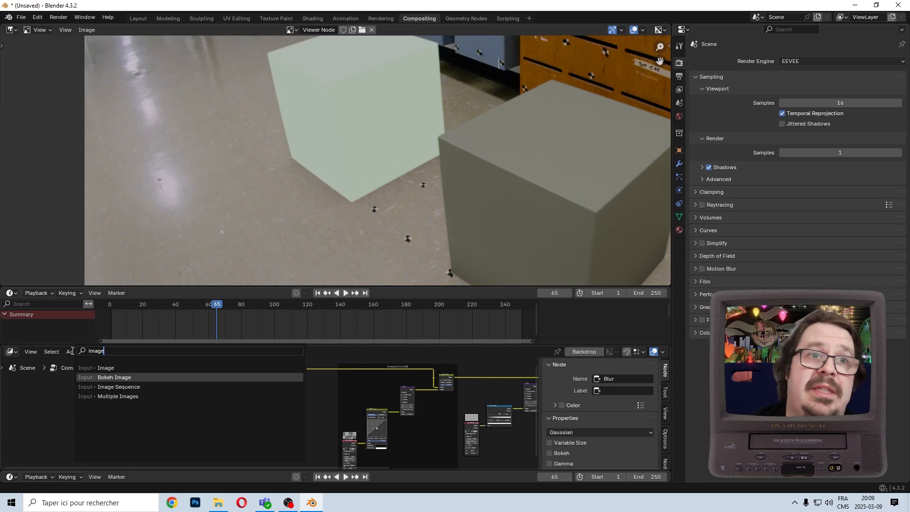
pyautogui.press('Return')
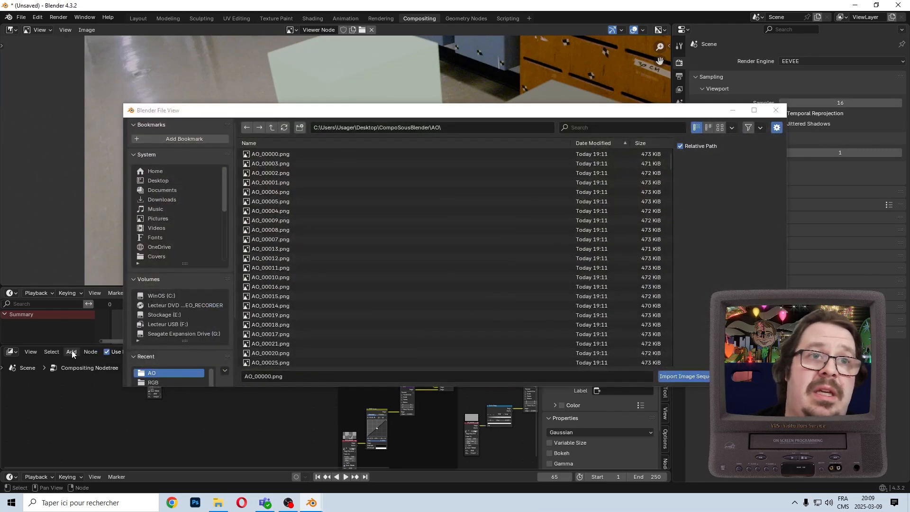
pyautogui.click(271, 127)
pyautogui.doubleClick(266, 202)
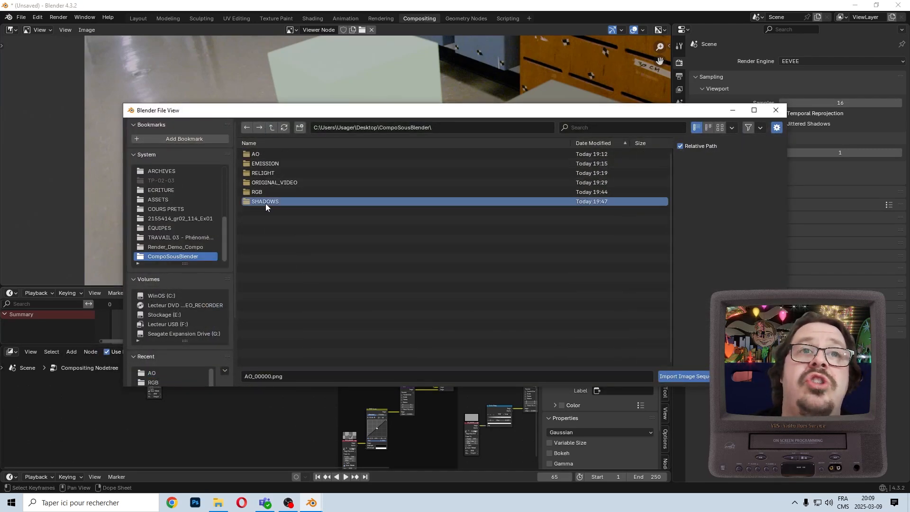
pyautogui.click(297, 154)
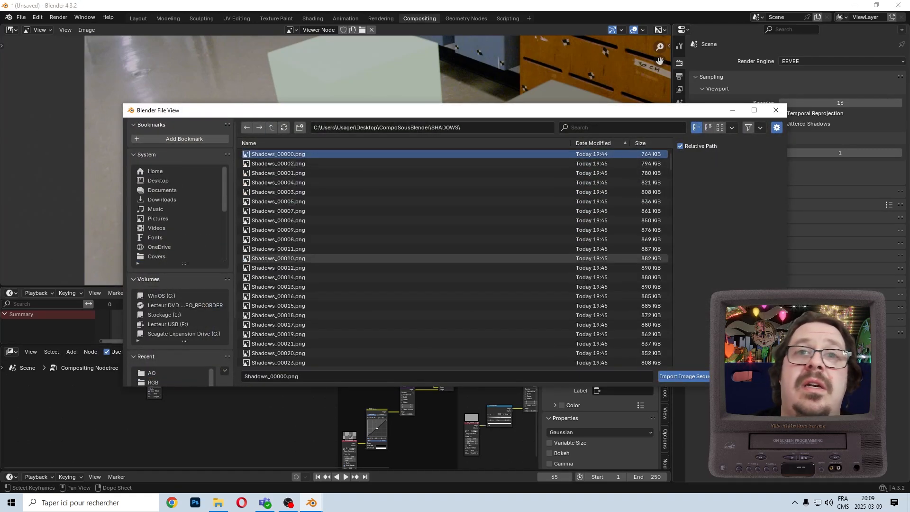
pyautogui.click(694, 377)
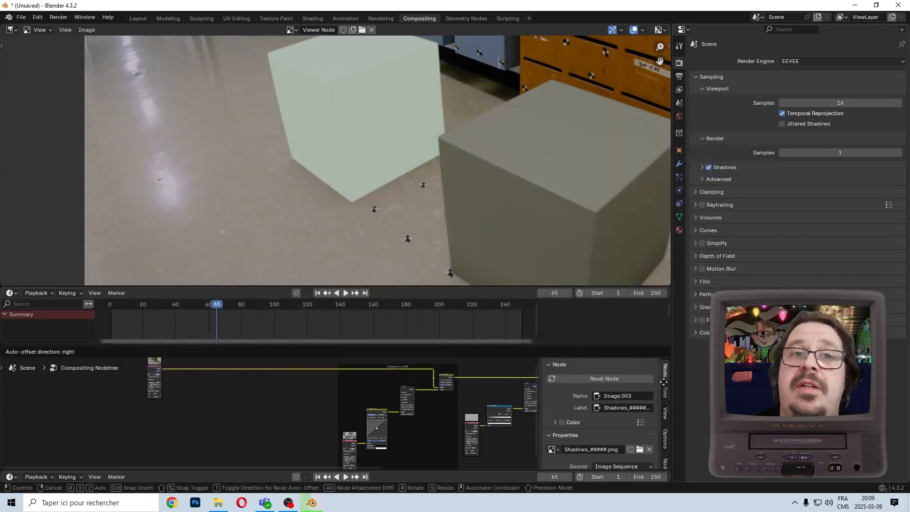
pyautogui.click(205, 412)
# Step: Add a Frame node and parent the AO image, Color Ramp, Blur, reroutes and Multiply nodes to it
pyautogui.scroll(5, 222, 417)
pyautogui.moveTo(331, 416); pyautogui.dragTo(120, 449, button='middle')
pyautogui.scroll(-3, 266, 430)
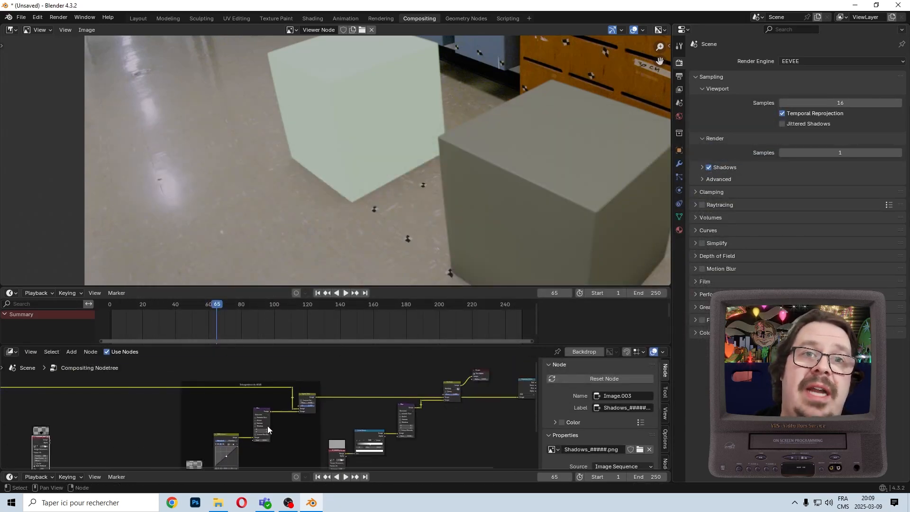
pyautogui.scroll(-2, 268, 430)
pyautogui.moveTo(363, 407); pyautogui.dragTo(264, 392, button='middle')
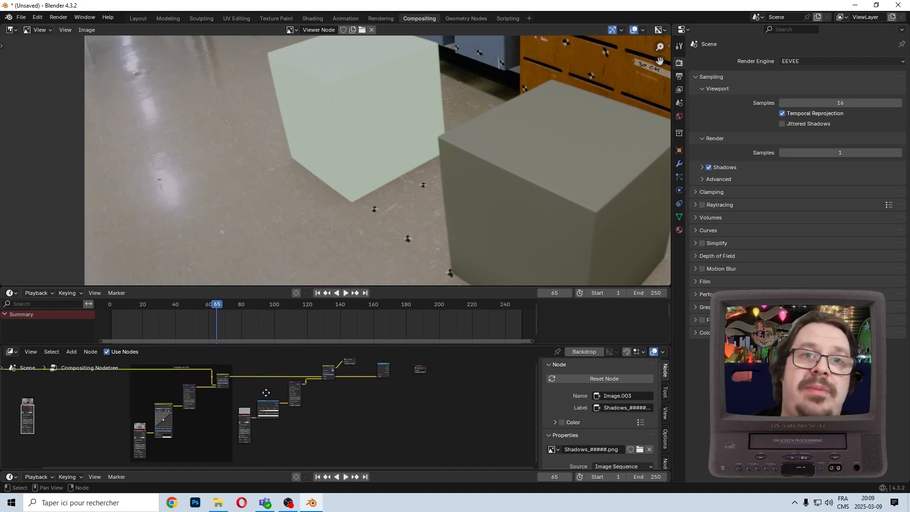
pyautogui.click(78, 354)
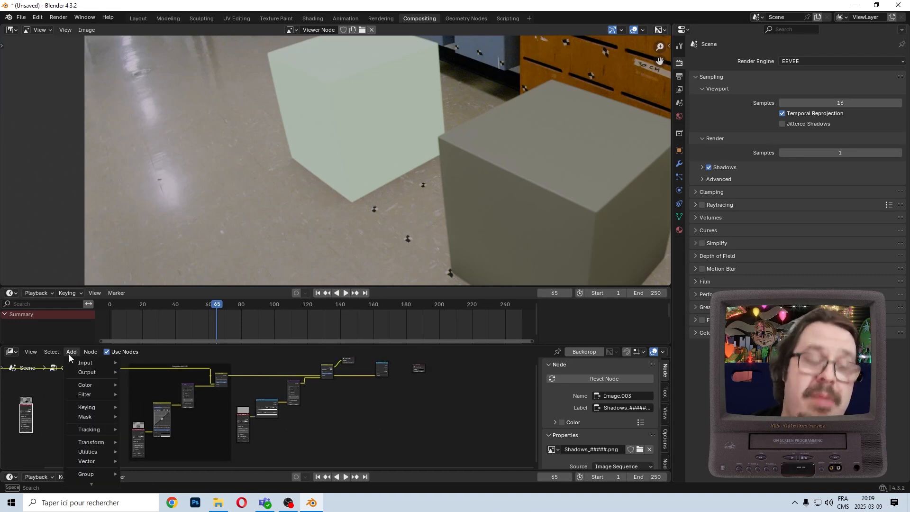
pyautogui.write('frame')
pyautogui.press('Return')
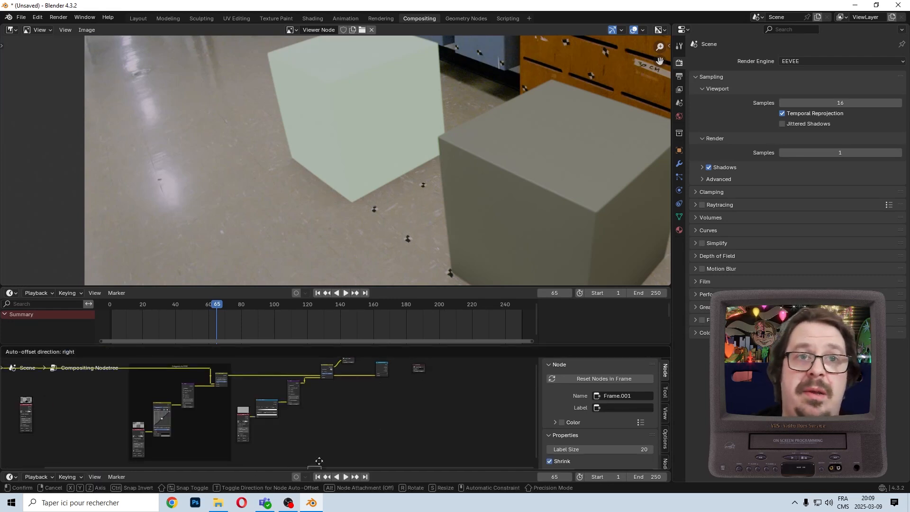
pyautogui.click(354, 423)
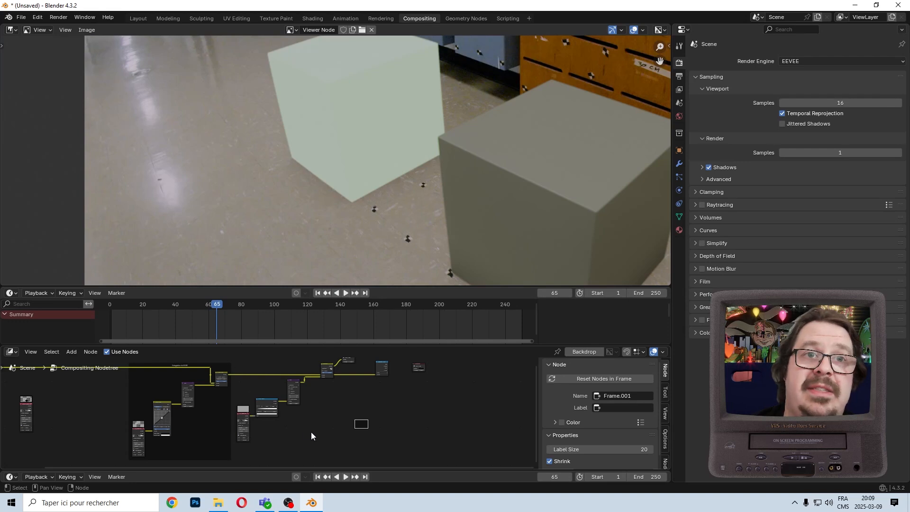
pyautogui.moveTo(243, 363); pyautogui.dragTo(333, 442)
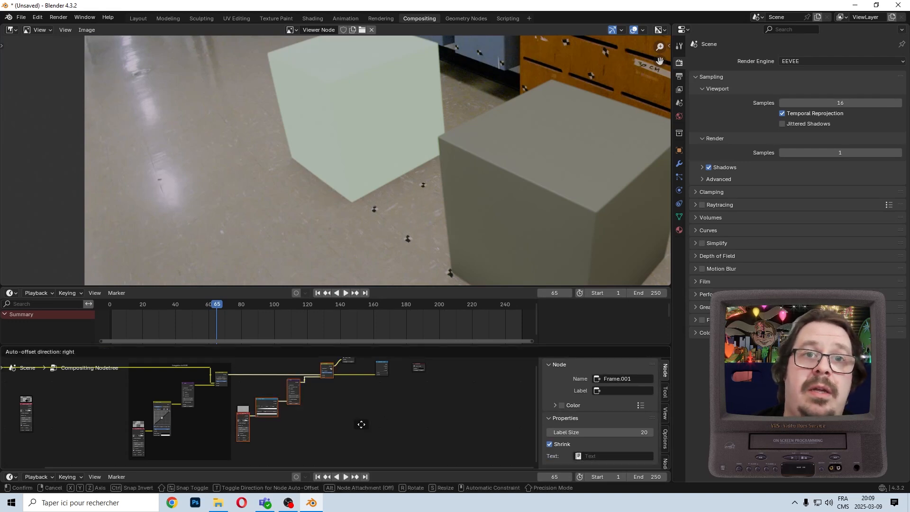
pyautogui.hotkey('ctrl', 'p')
# Step: Label the frame around the AO nodes "Integration de l'AO"
pyautogui.scroll(3, 332, 412)
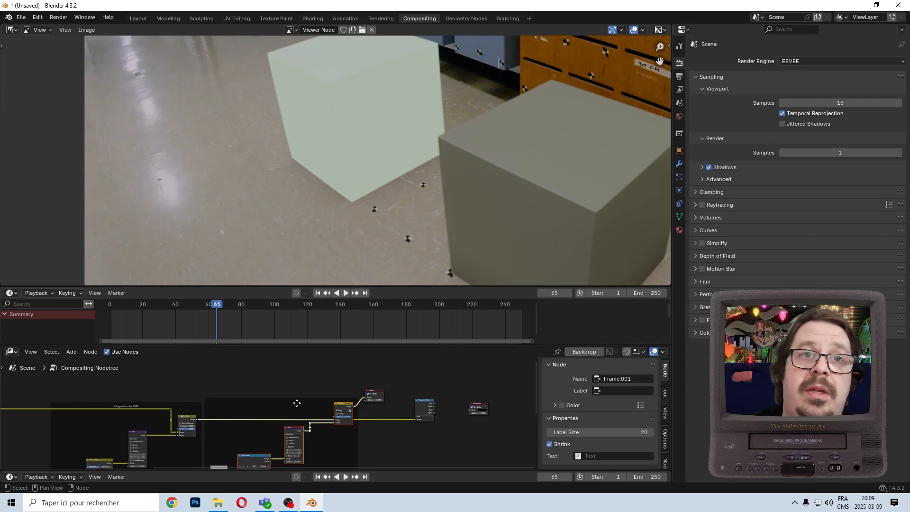
pyautogui.click(296, 403)
pyautogui.click(617, 408)
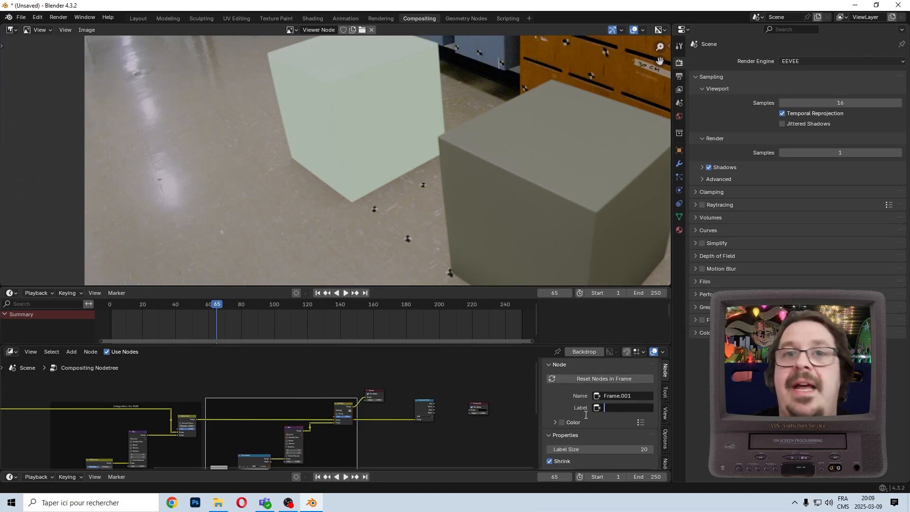
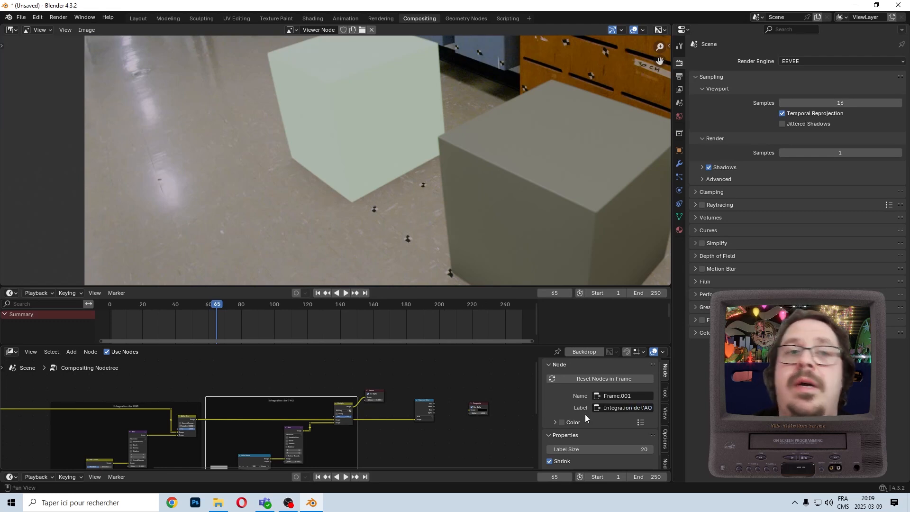
# Step: Move the Shadows image sequence node closer beneath the original video node
pyautogui.moveTo(203, 368); pyautogui.dragTo(252, 439, button='middle')
pyautogui.scroll(3, 252, 439)
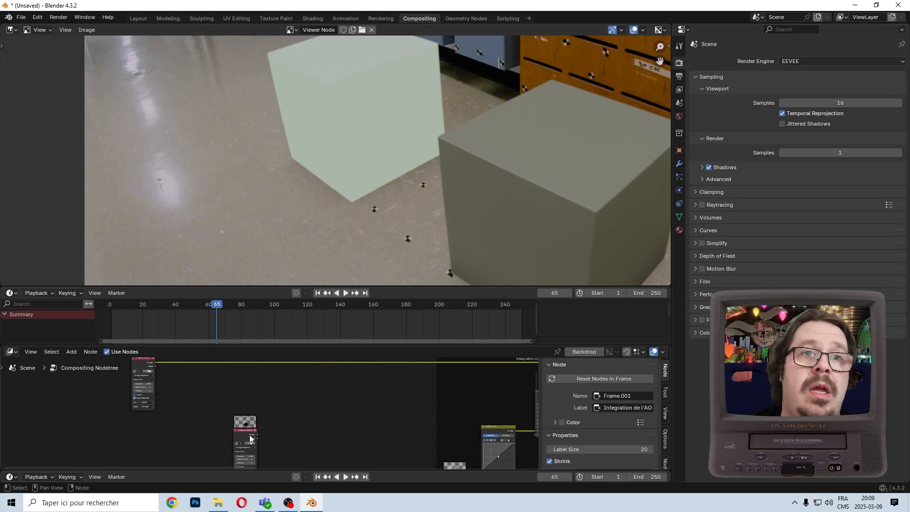
pyautogui.moveTo(249, 434); pyautogui.dragTo(217, 439)
pyautogui.scroll(4, 218, 434)
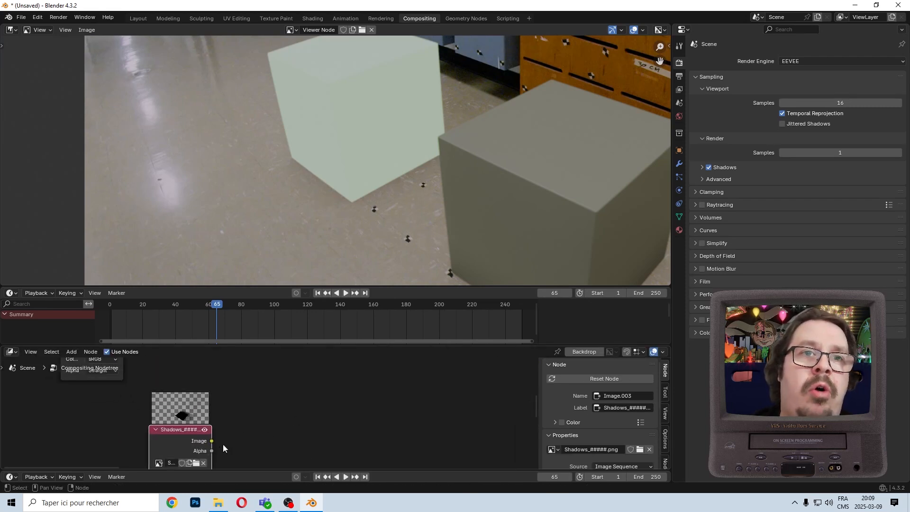
# Step: Add an RGB colour node next to the Shadows image sequence node
pyautogui.click(69, 353)
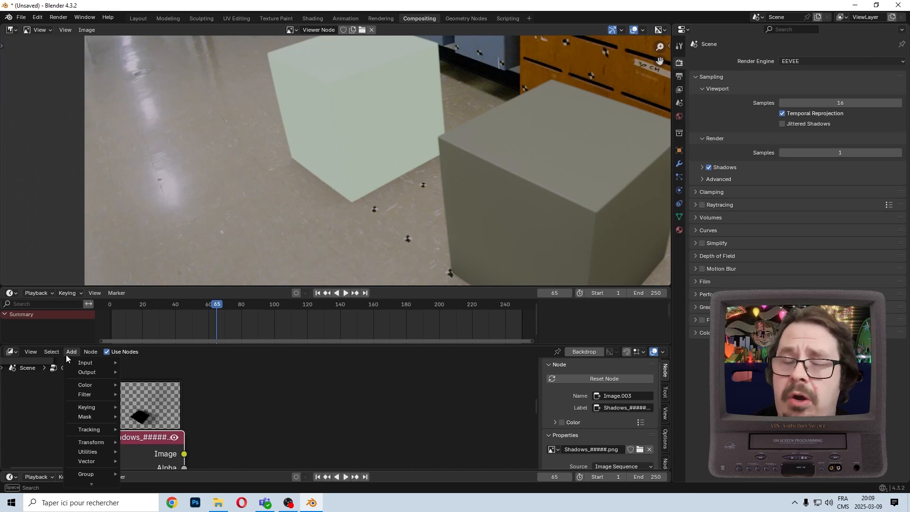
pyautogui.write('rgb')
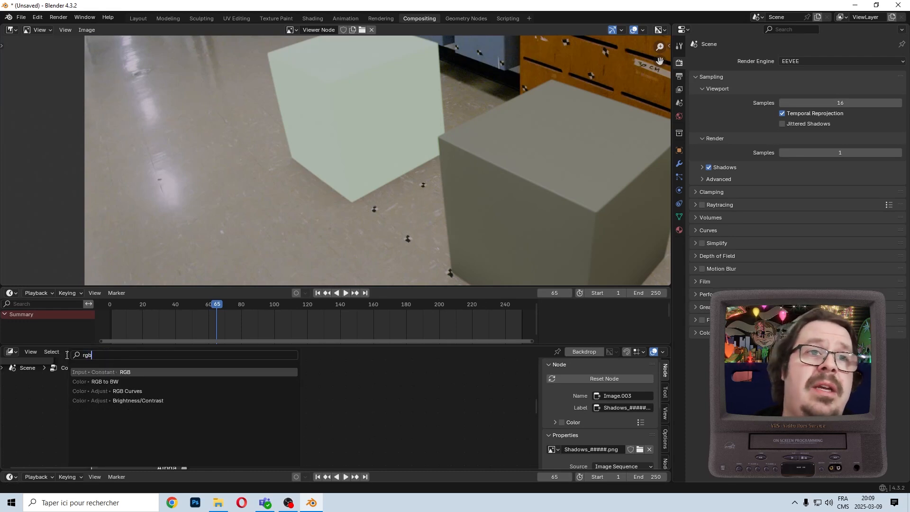
pyautogui.press('Return')
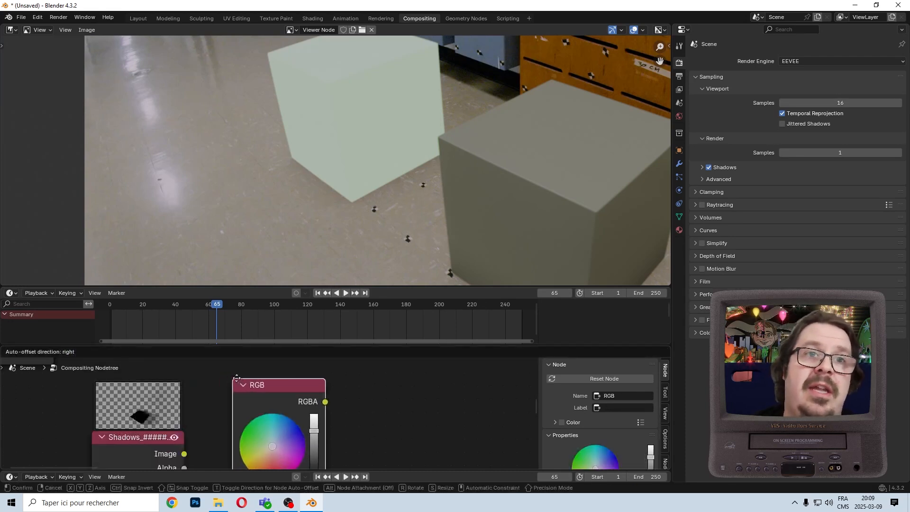
pyautogui.click(303, 356)
pyautogui.scroll(-3, 380, 394)
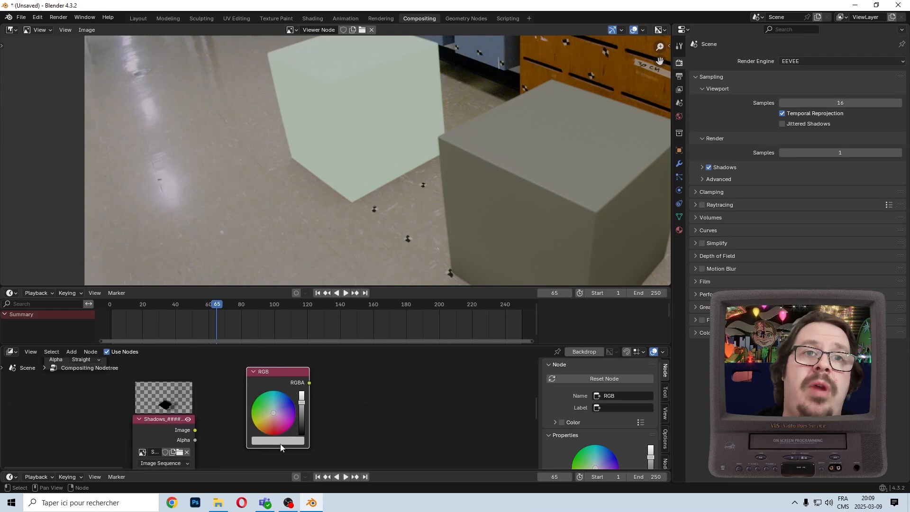
# Step: Set the RGB node's colour by sampling the dark floor shadow beneath the cabinets in the composited image
pyautogui.click(282, 444)
pyautogui.click(332, 428)
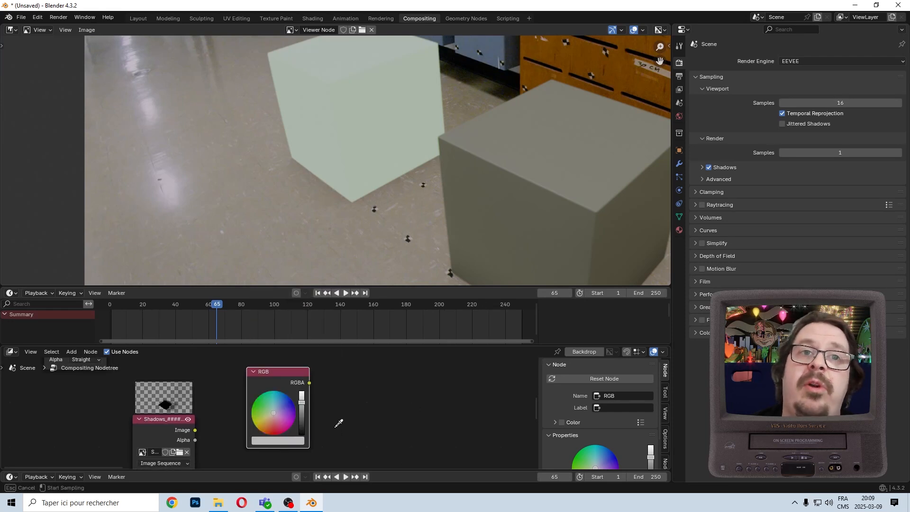
pyautogui.click(472, 73)
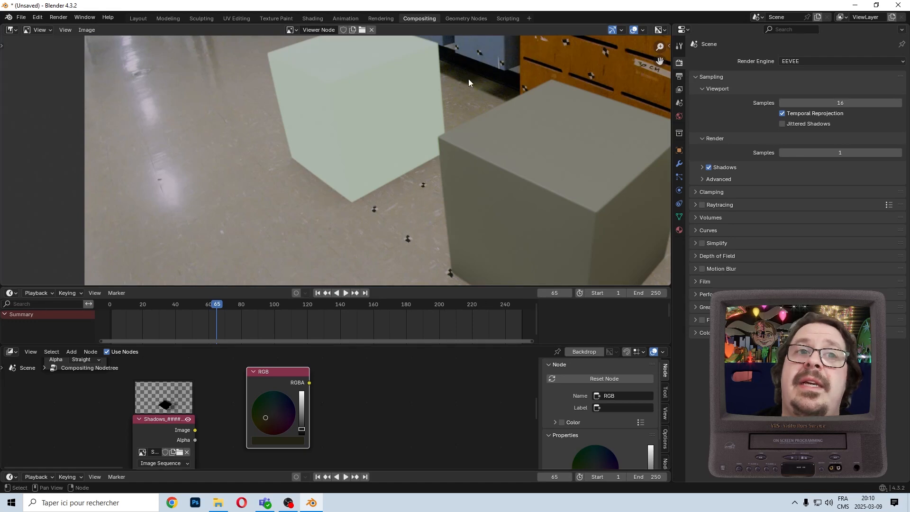
# Step: Move the RGB node directly below the Shadows image sequence node
pyautogui.scroll(-3, 261, 397)
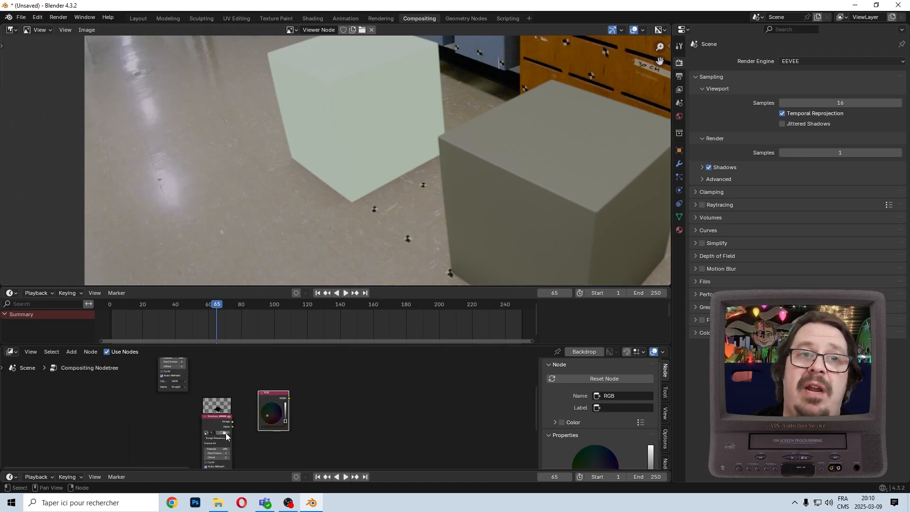
pyautogui.scroll(2, 226, 433)
pyautogui.scroll(-4, 288, 397)
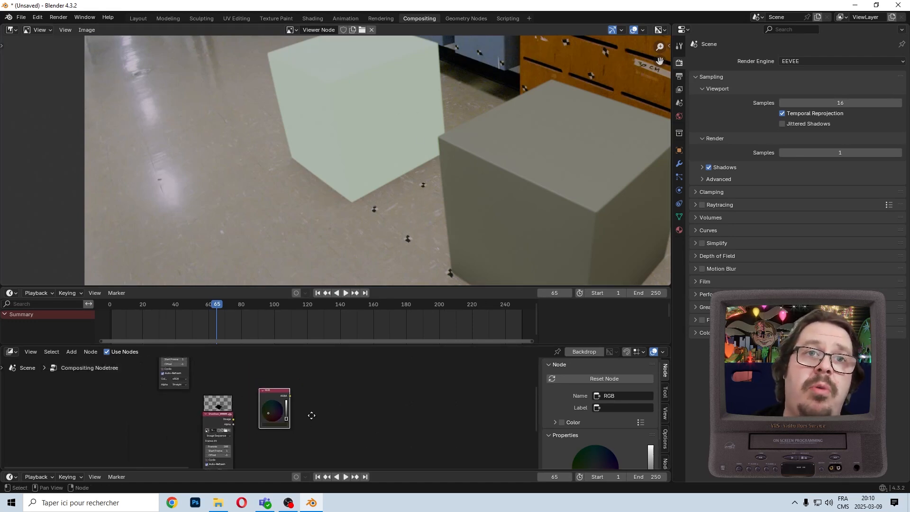
pyautogui.moveTo(311, 415); pyautogui.dragTo(320, 382, button='middle')
pyautogui.press('g')
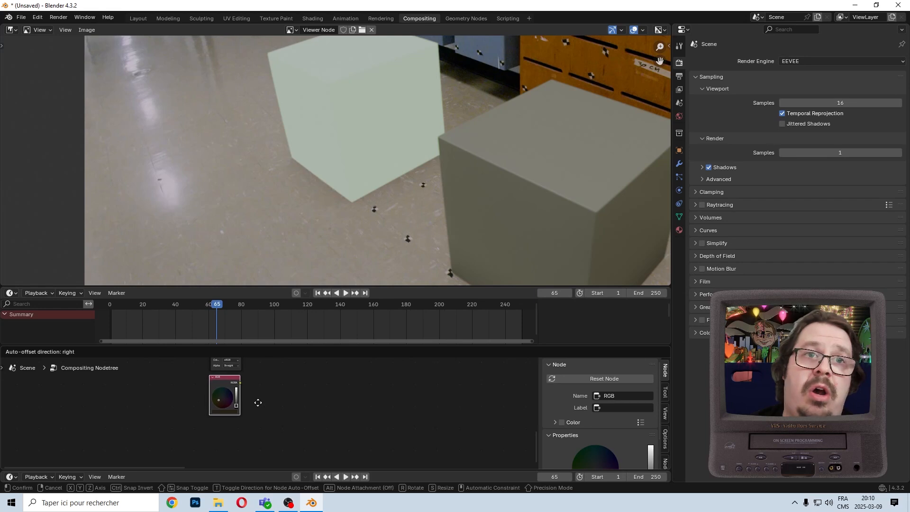
pyautogui.click(259, 403)
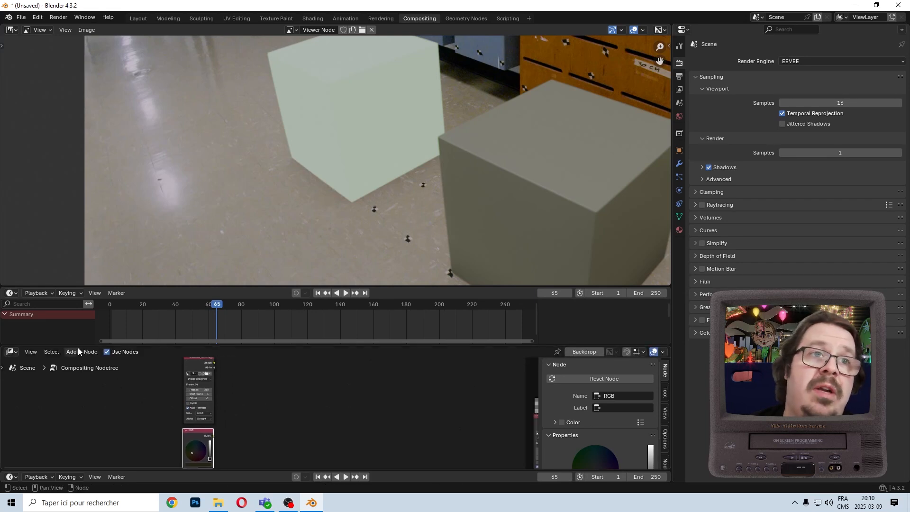
# Step: Add a Set Alpha node and place it to the right of the Shadows and RGB nodes
pyautogui.click(56, 355)
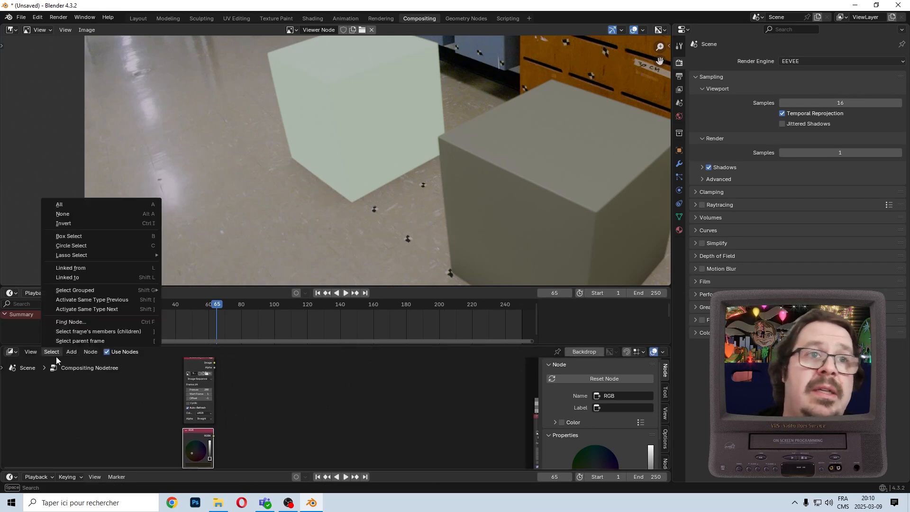
pyautogui.click(56, 356)
pyautogui.click(72, 355)
pyautogui.write('set alpha')
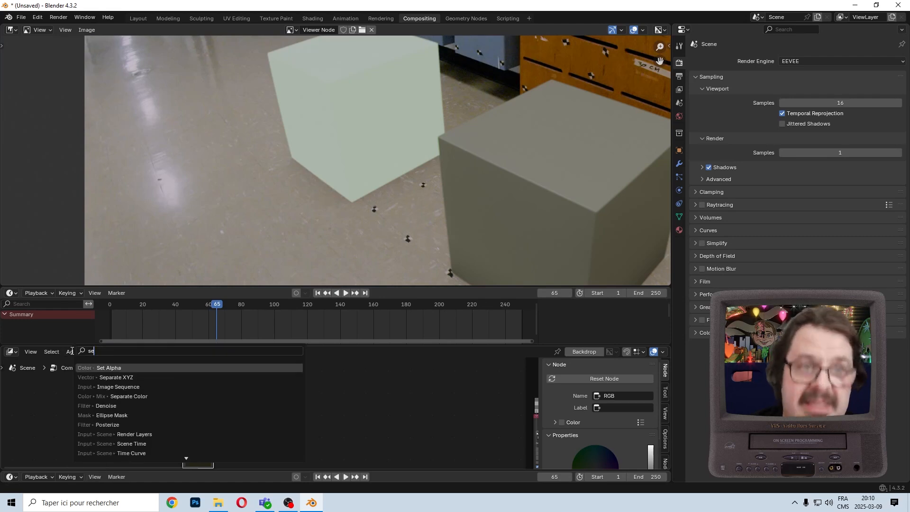
pyautogui.press('Return')
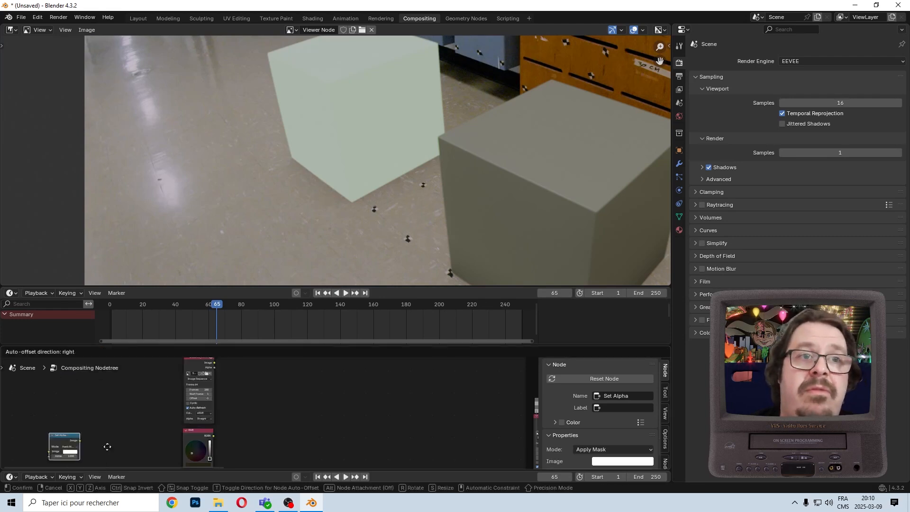
pyautogui.click(273, 389)
pyautogui.scroll(2, 223, 388)
pyautogui.scroll(1, 188, 379)
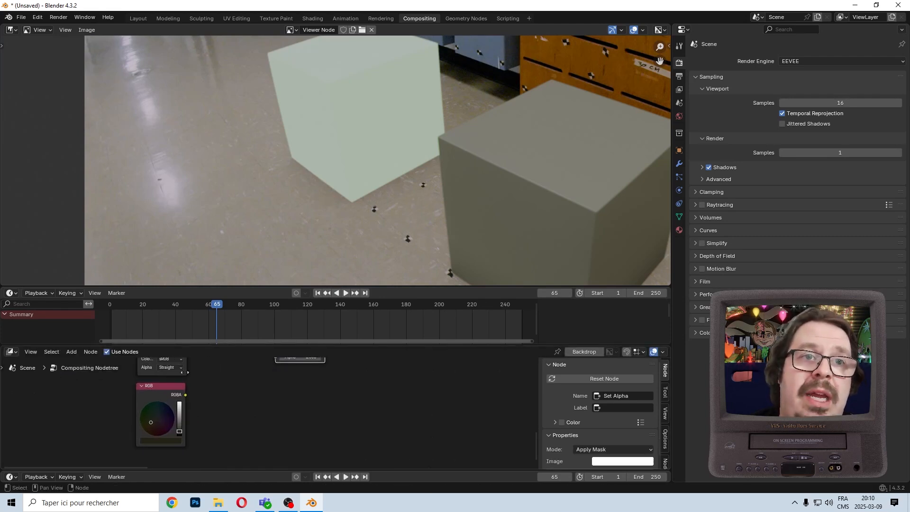
# Step: Connect the RGB colour to Set Alpha's Image input and the Shadows Alpha output to its Alpha input
pyautogui.moveTo(179, 402); pyautogui.dragTo(181, 448, button='middle')
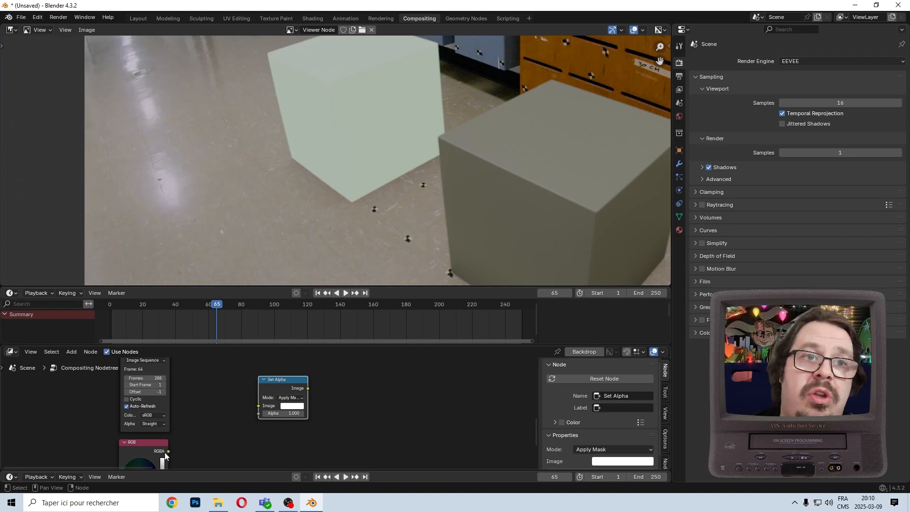
pyautogui.moveTo(166, 452); pyautogui.dragTo(262, 406)
pyautogui.scroll(-10, 178, 425)
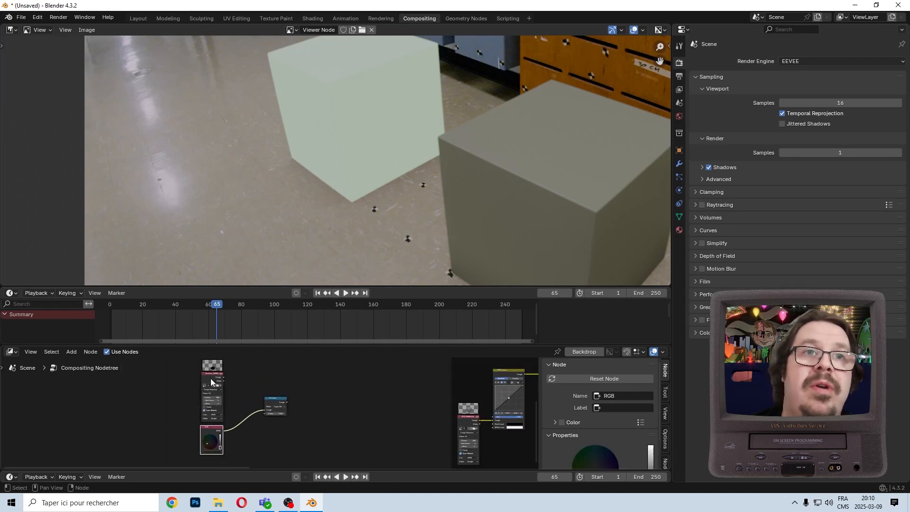
pyautogui.scroll(6, 211, 381)
pyautogui.moveTo(212, 381)
pyautogui.mouseDown(button='middle')
pyautogui.moveTo(208, 424)
pyautogui.moveTo(206, 392)
pyautogui.mouseUp(button='middle')
pyautogui.scroll(6, 209, 423)
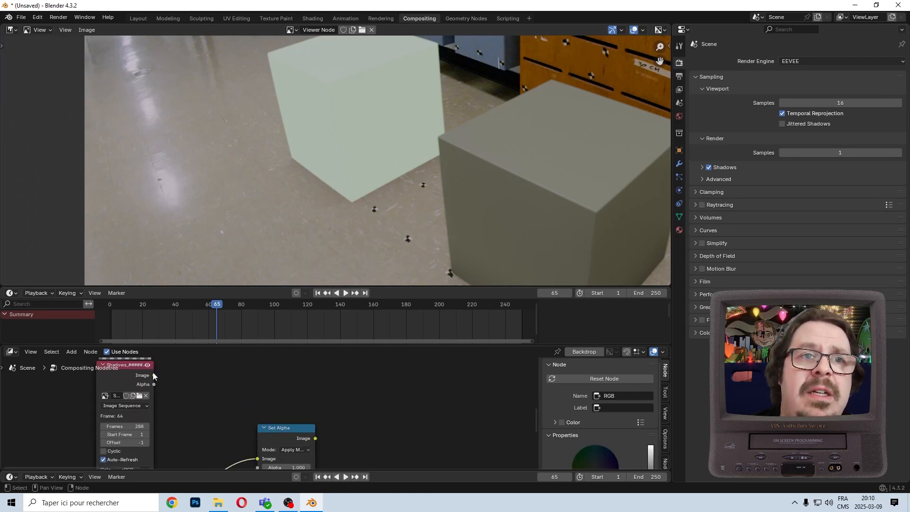
pyautogui.moveTo(153, 376); pyautogui.dragTo(257, 403)
# Step: Connect Set Alpha to the Viewer and examine the tinted shadow up close
pyautogui.keyDown('ctrl'); pyautogui.keyDown('shift'); pyautogui.click(279, 367); pyautogui.keyUp('shift'); pyautogui.keyUp('ctrl')
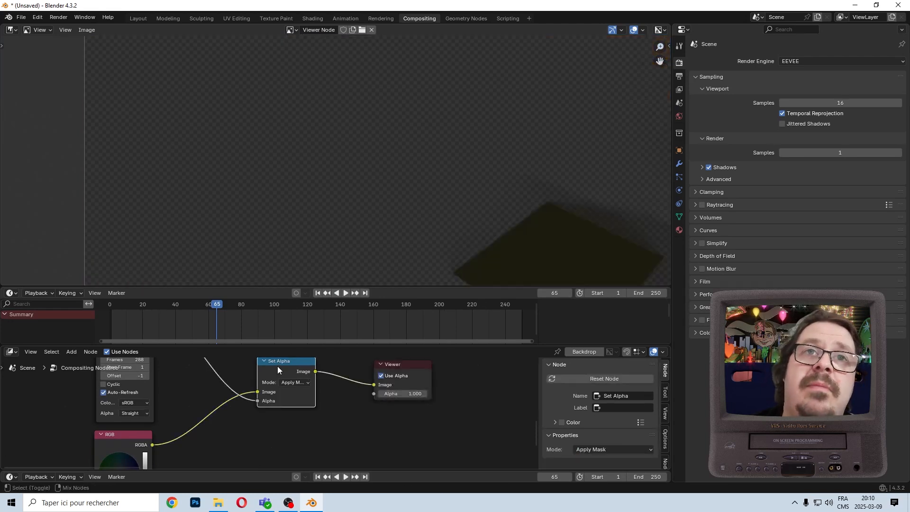
pyautogui.scroll(6, 434, 216)
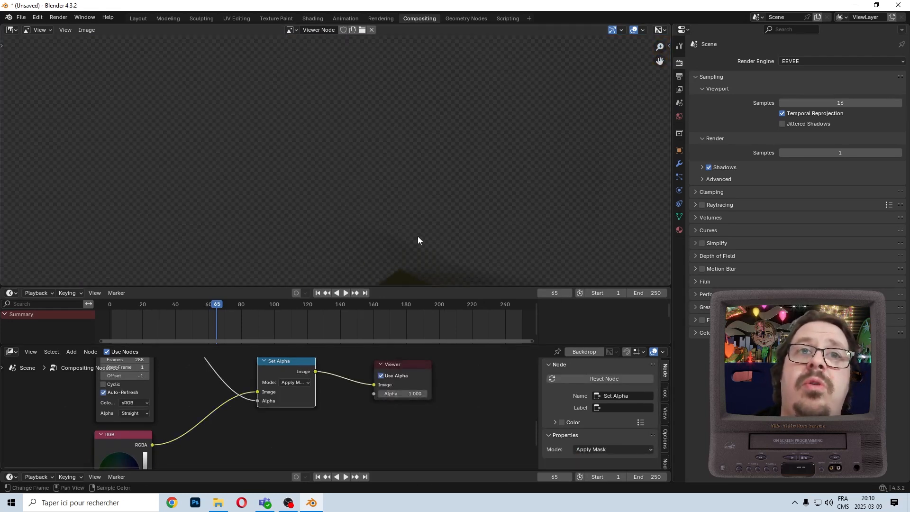
pyautogui.scroll(1, 448, 233)
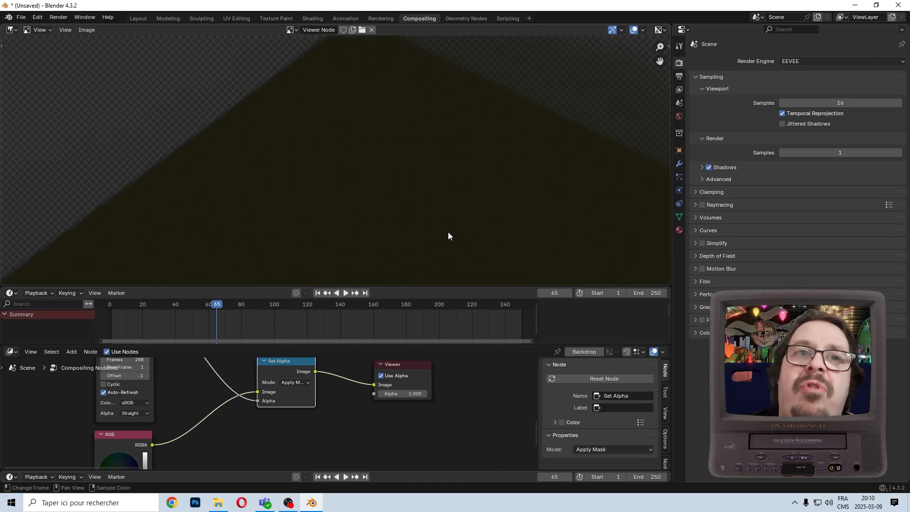
pyautogui.scroll(-8, 449, 235)
# Step: Place the RGB node above the Shadows image sequence node
pyautogui.moveTo(306, 382); pyautogui.dragTo(328, 427, button='middle')
pyautogui.scroll(-6, 222, 408)
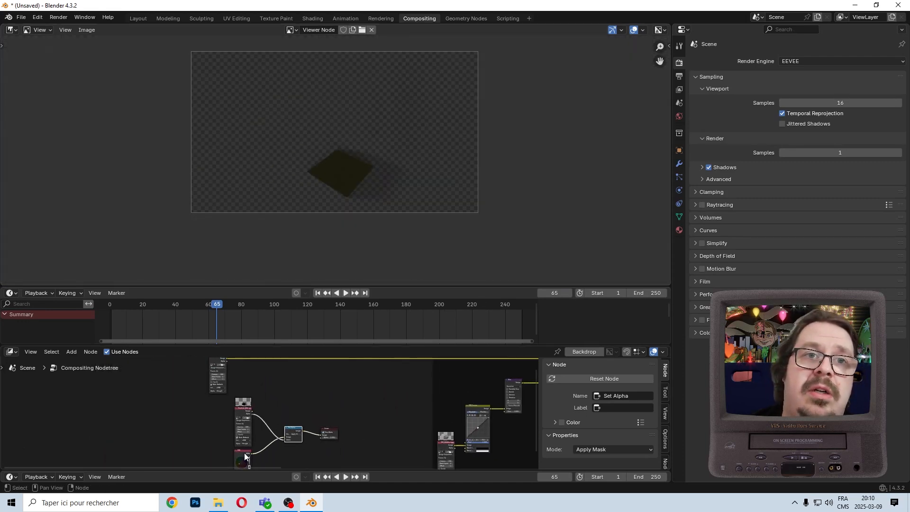
pyautogui.moveTo(244, 453); pyautogui.dragTo(280, 437)
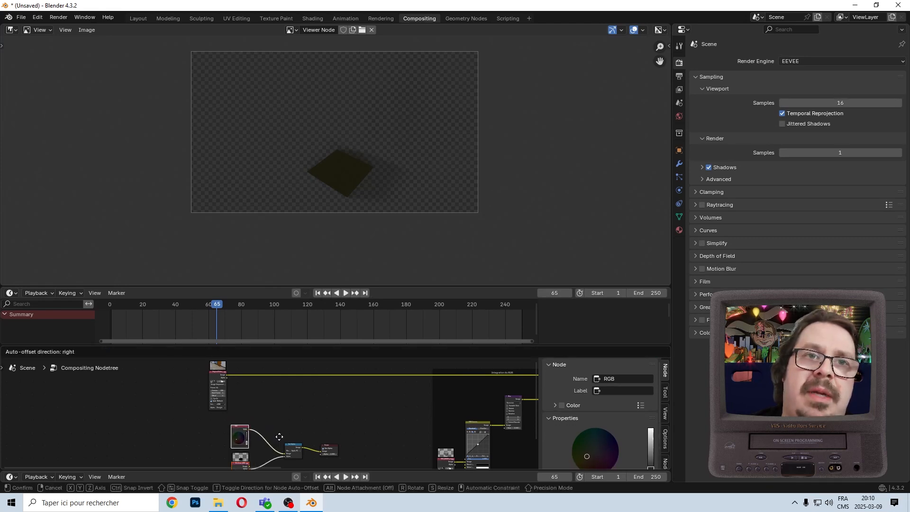
pyautogui.click(280, 436)
# Step: Line up the RGB node so its output runs straight into Set Alpha's Image input, leaving a gap between them
pyautogui.moveTo(297, 434); pyautogui.dragTo(193, 370, button='middle')
pyautogui.scroll(3, 271, 394)
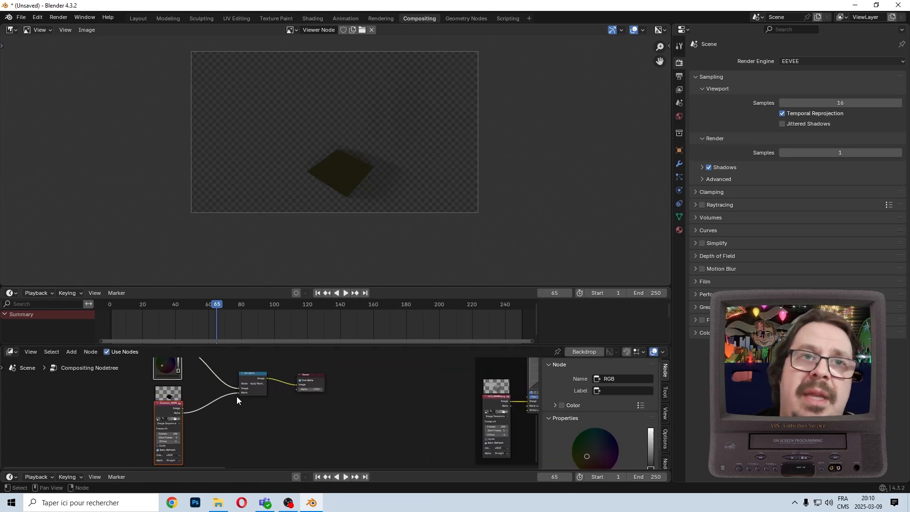
pyautogui.moveTo(237, 396); pyautogui.dragTo(248, 412, button='middle')
pyautogui.scroll(5, 314, 404)
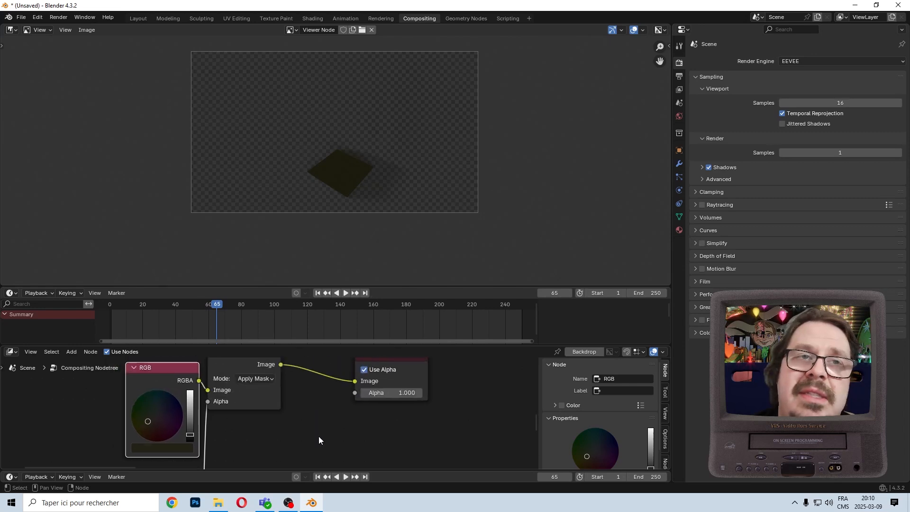
pyautogui.scroll(2, 319, 440)
pyautogui.press('g')
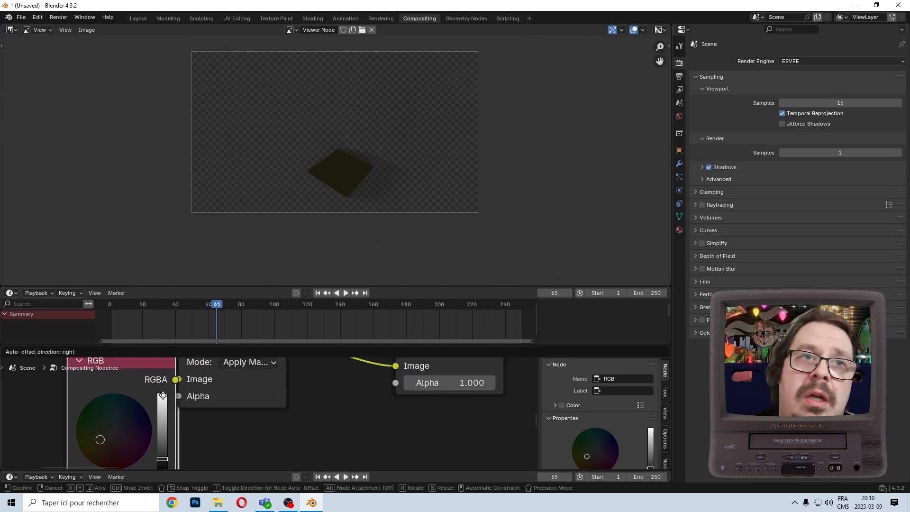
pyautogui.click(163, 395)
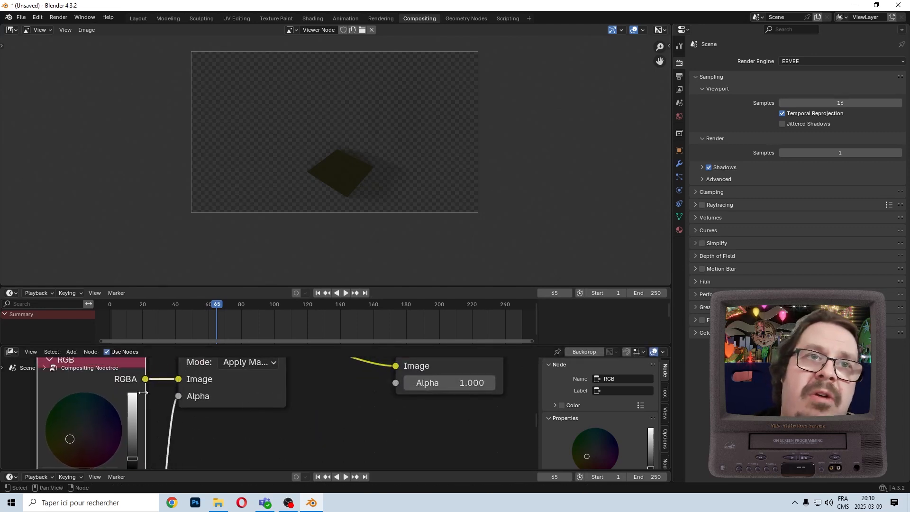
# Step: Add a reroute on the link from the Shadows alpha and place it level with the Shadows node's Alpha output
pyautogui.scroll(-3, 278, 436)
pyautogui.moveTo(279, 432); pyautogui.dragTo(215, 379, button='middle')
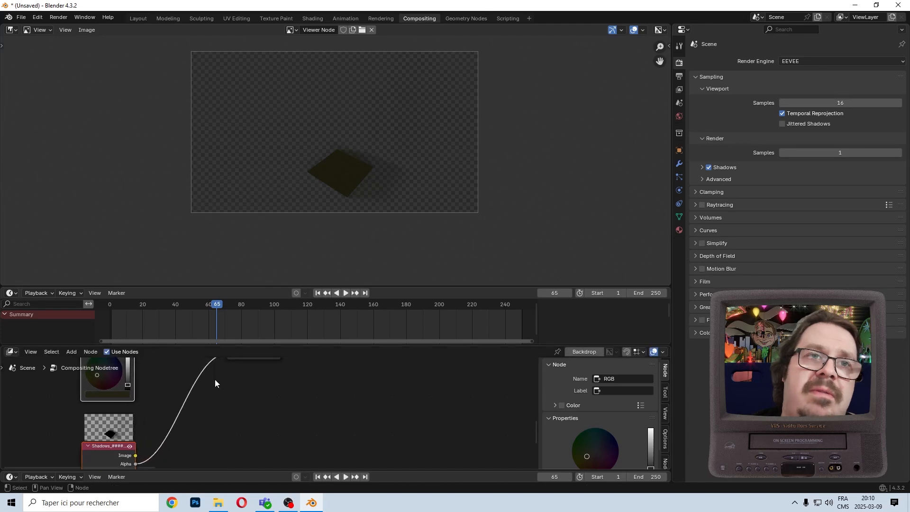
pyautogui.keyDown('shift'); pyautogui.moveTo(163, 434); pyautogui.dragTo(182, 437, button='right'); pyautogui.keyUp('shift')
pyautogui.moveTo(182, 438); pyautogui.dragTo(211, 383, button='middle')
pyautogui.press('g')
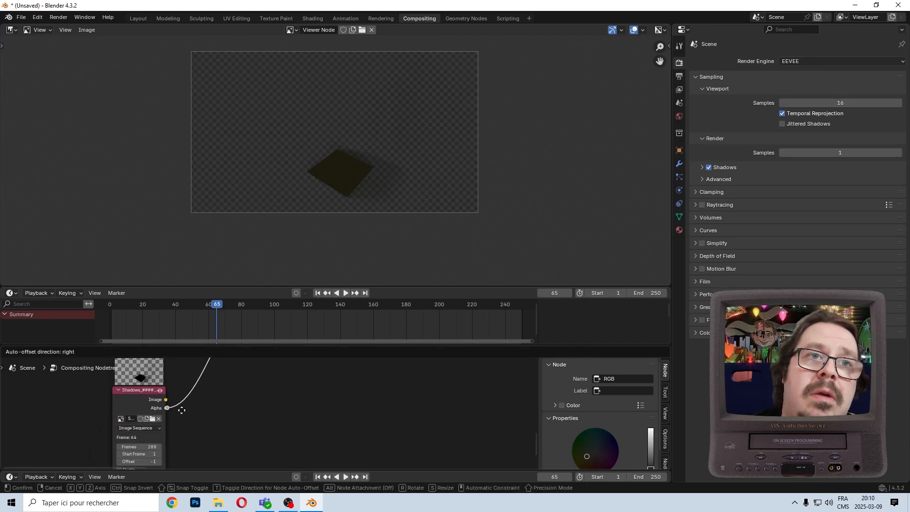
pyautogui.click(183, 409)
pyautogui.press('g')
pyautogui.click(210, 409)
# Step: Position a second reroute on the shadow alpha link level with Set Alpha's Alpha input
pyautogui.moveTo(266, 368); pyautogui.dragTo(241, 365, button='middle')
pyautogui.scroll(2, 271, 413)
pyautogui.press('g')
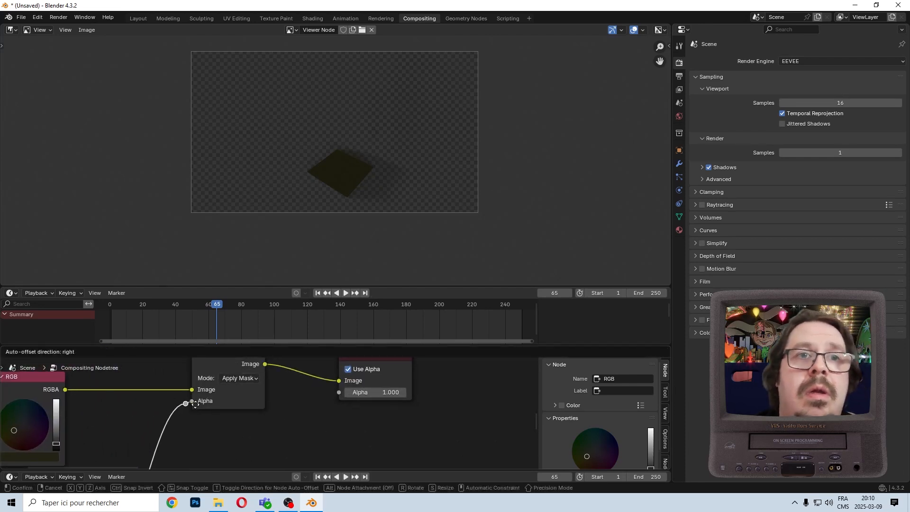
pyautogui.click(199, 402)
# Step: Align the two reroutes vertically by scaling them to 0 along X so the alpha link bends at right angles
pyautogui.scroll(-5, 200, 403)
pyautogui.keyDown('shift'); pyautogui.moveTo(204, 407); pyautogui.dragTo(224, 354, button='middle'); pyautogui.keyUp('shift')
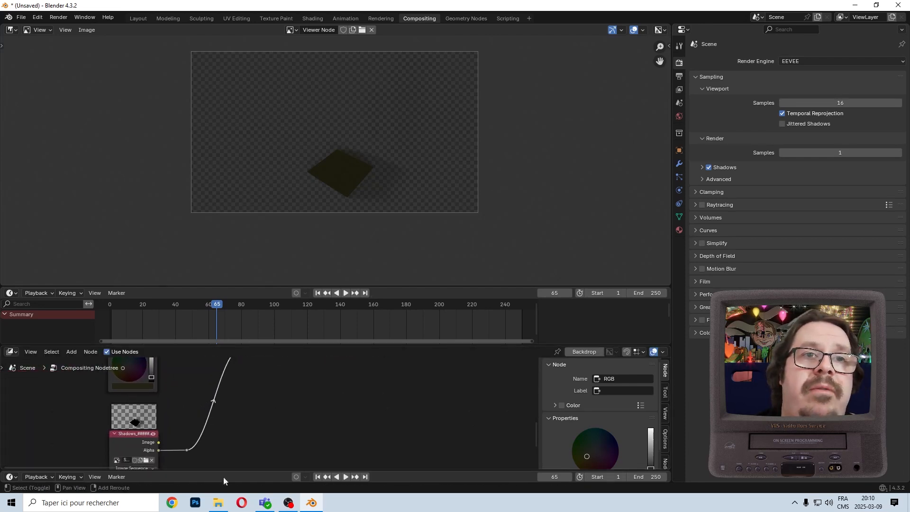
pyautogui.keyDown('shift'); pyautogui.moveTo(184, 453); pyautogui.dragTo(183, 454); pyautogui.keyUp('shift')
pyautogui.press('s')
pyautogui.press('x')
pyautogui.press('0')
pyautogui.press('Return')
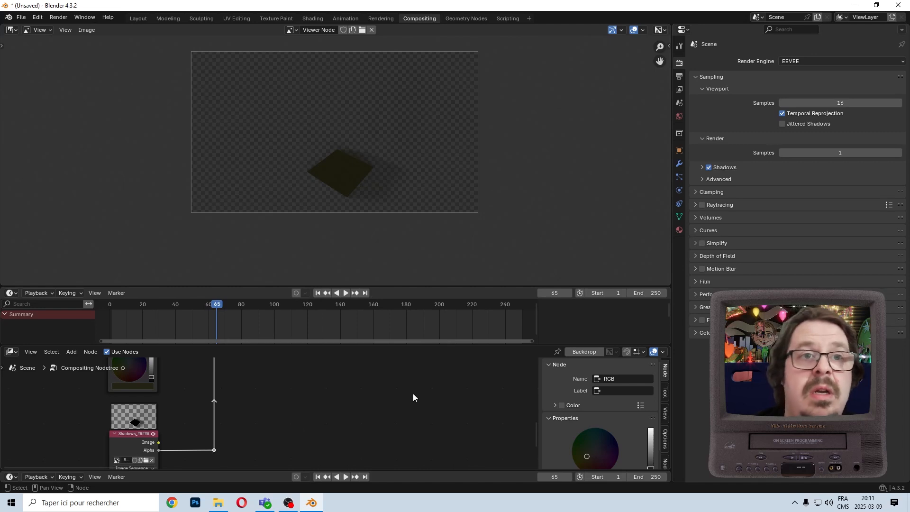
# Step: Shift the two aligned reroutes horizontally into the gap between the Shadows sequence and Set Alpha nodes
pyautogui.scroll(-3, 266, 413)
pyautogui.scroll(-2, 258, 409)
pyautogui.moveTo(282, 404); pyautogui.dragTo(204, 359, button='middle')
pyautogui.press('g')
pyautogui.press('x')
pyautogui.click(265, 425)
# Step: Move the Viewer node farther to the right of Set Alpha to make room for more nodes
pyautogui.moveTo(275, 418); pyautogui.dragTo(238, 448)
pyautogui.press('g')
pyautogui.click(303, 430)
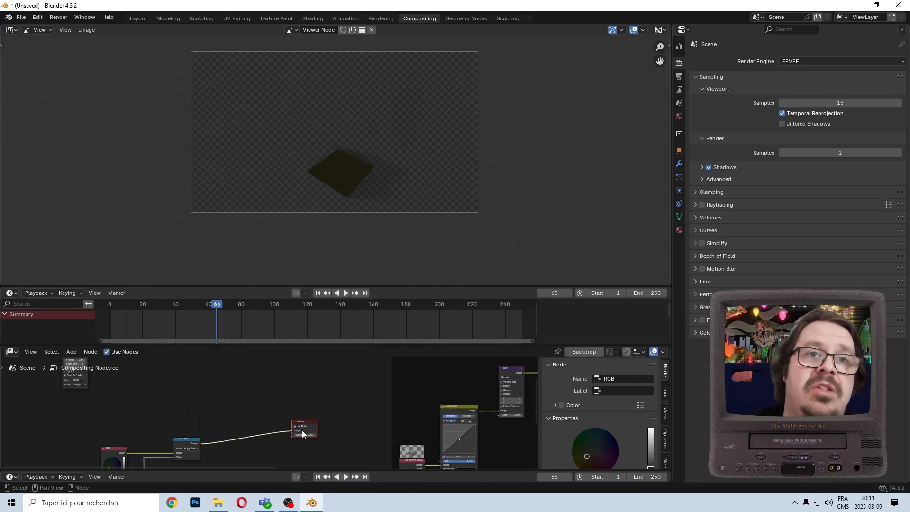
pyautogui.click(75, 352)
pyautogui.write('rgbe')
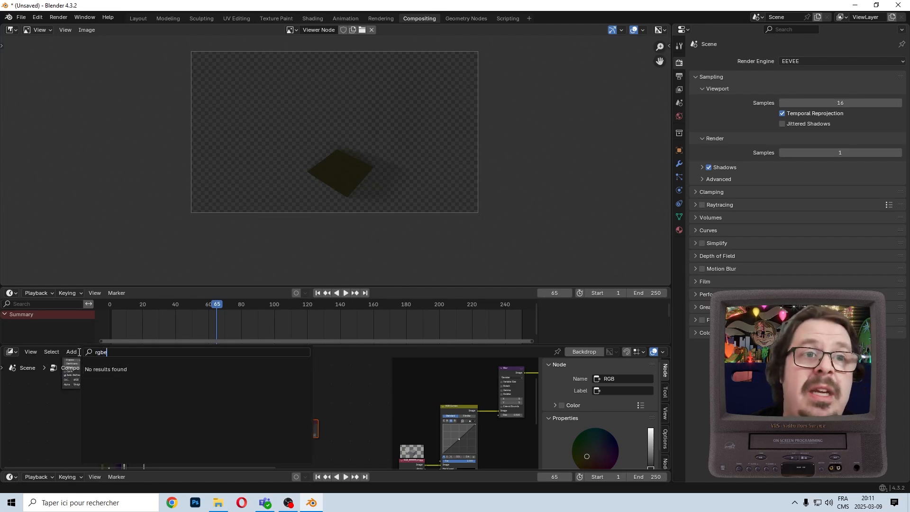
pyautogui.press('Return')
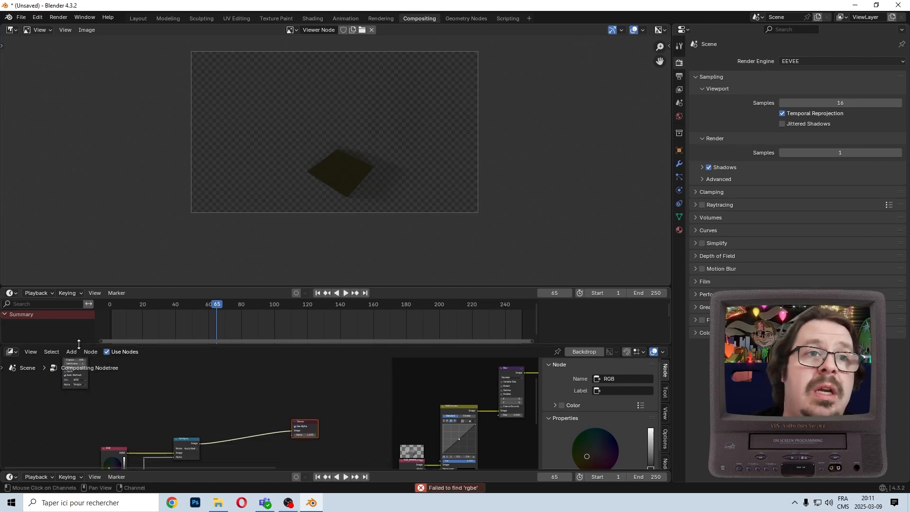
# Step: Add a second RGB node and place it directly above the Set Alpha node
pyautogui.click(70, 352)
pyautogui.write('rgb')
pyautogui.press('Return')
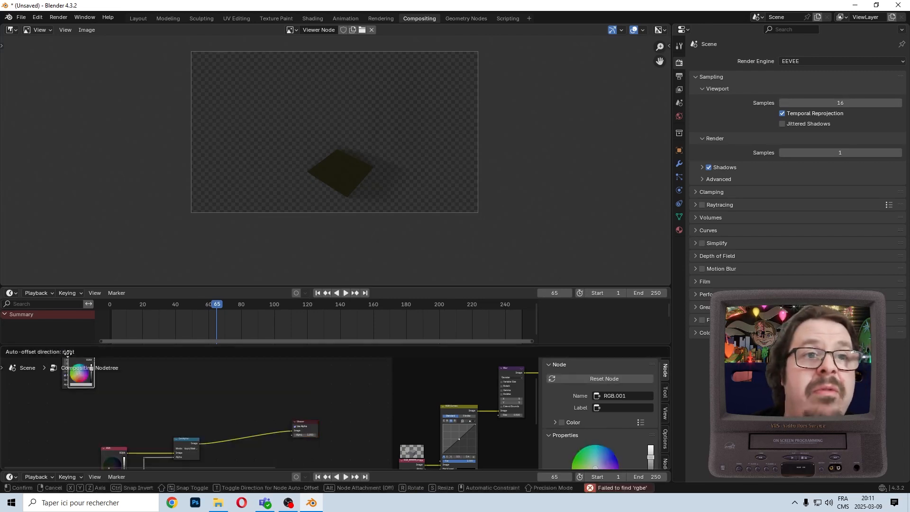
pyautogui.click(174, 399)
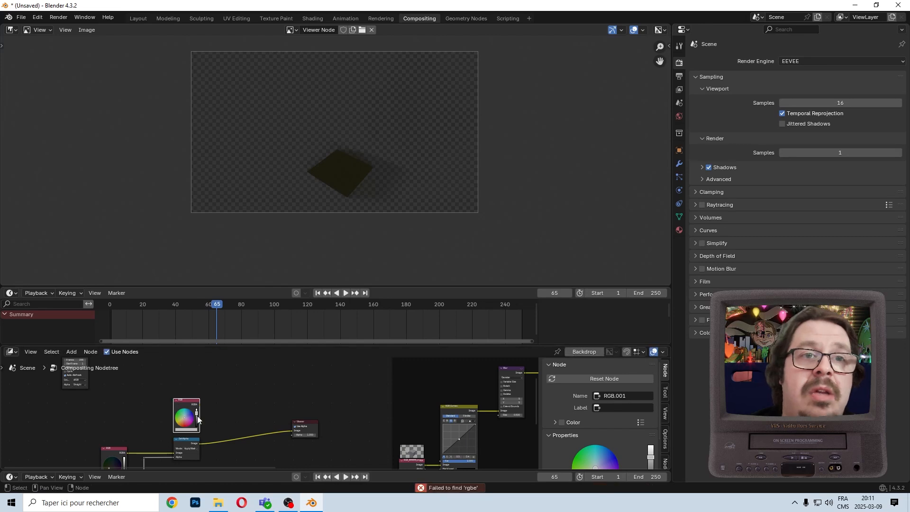
# Step: Add an Alpha Over node and place it to the upper right of the new RGB node
pyautogui.click(77, 353)
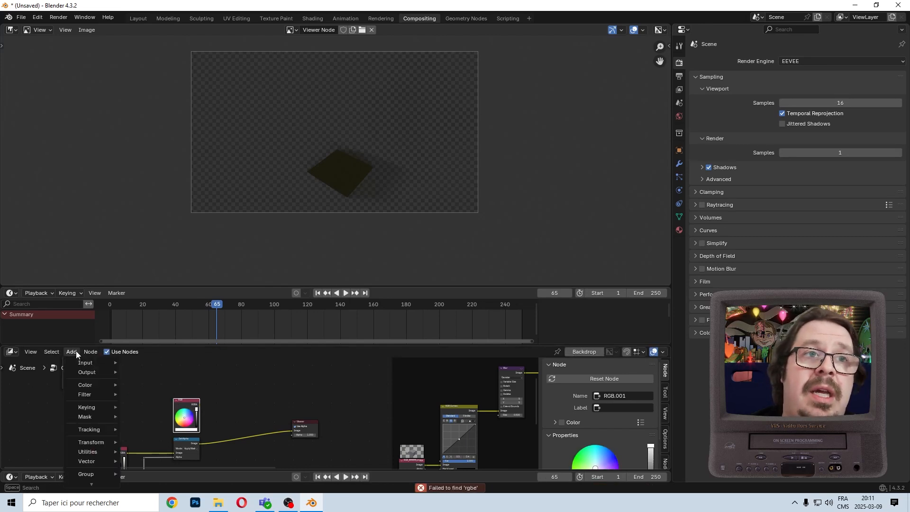
pyautogui.write('alph')
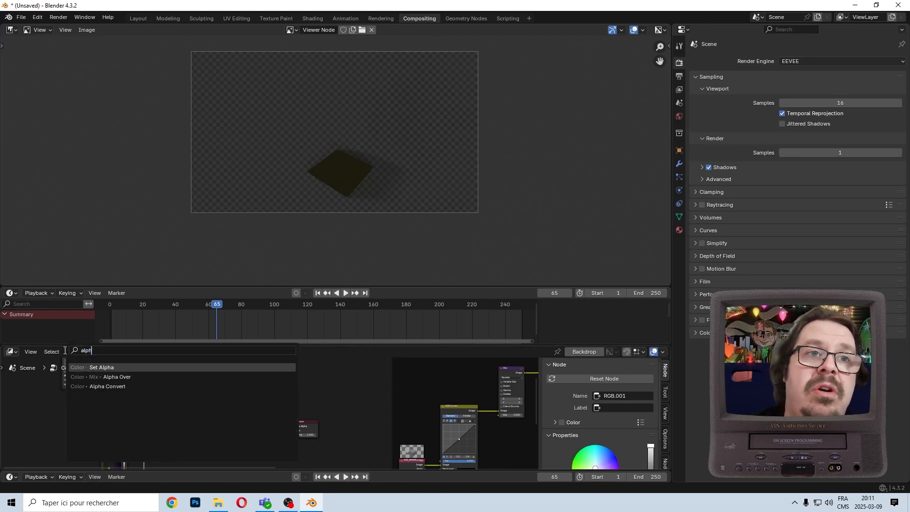
pyautogui.press('Down')
pyautogui.press('Return')
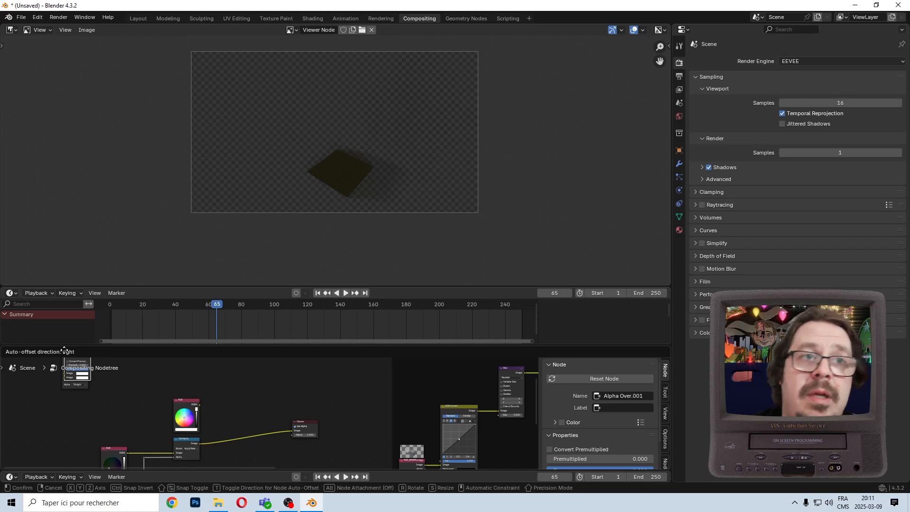
pyautogui.click(240, 387)
# Step: Link Set Alpha to Alpha Over's second Image input and the white RGB to its first, then preview Alpha Over in the Viewer
pyautogui.scroll(2, 189, 443)
pyautogui.keyDown('shift'); pyautogui.scroll(3, 166, 446); pyautogui.keyUp('shift')
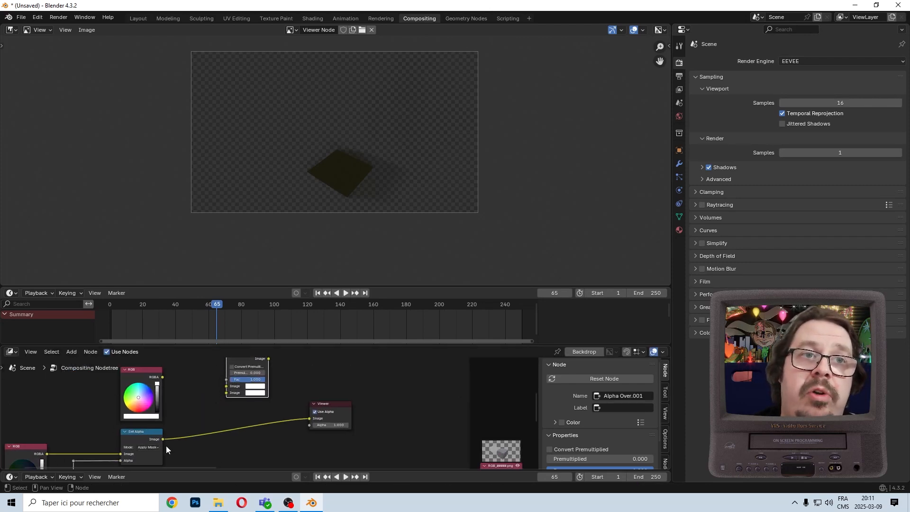
pyautogui.moveTo(163, 440); pyautogui.dragTo(226, 402)
pyautogui.keyDown('shift'); pyautogui.scroll(2, 203, 406); pyautogui.keyUp('shift')
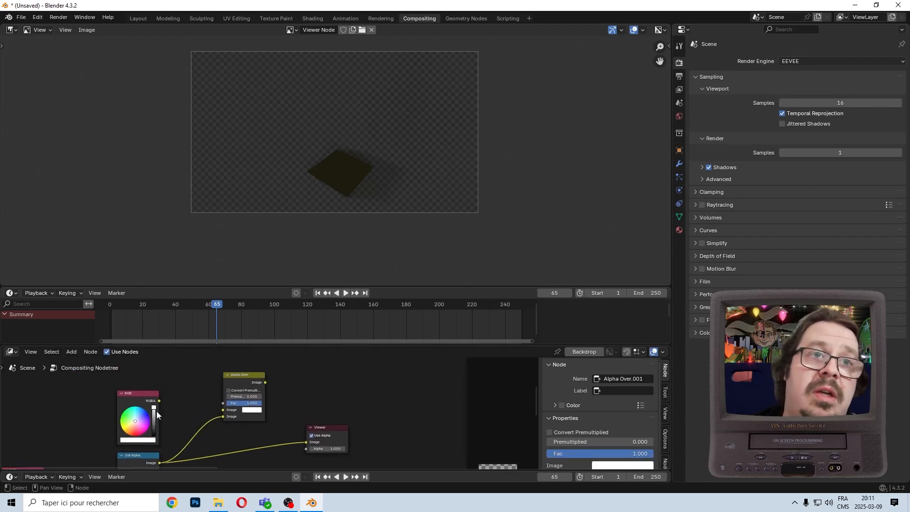
pyautogui.moveTo(161, 402); pyautogui.dragTo(221, 410)
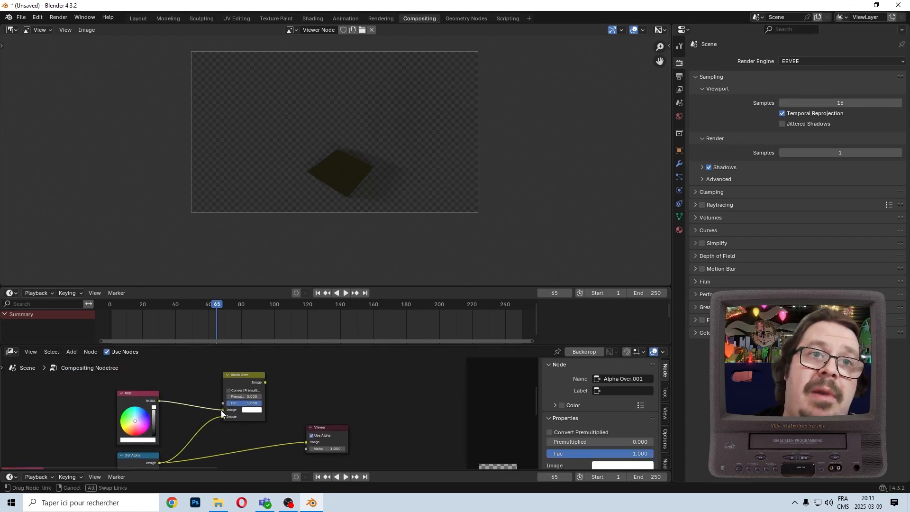
pyautogui.keyDown('ctrl'); pyautogui.keyDown('shift'); pyautogui.click(242, 382); pyautogui.keyUp('shift'); pyautogui.keyUp('ctrl')
# Step: Move the Alpha Over and Viewer nodes together so Alpha Over's first Image input is level with the white RGB output
pyautogui.scroll(1, 275, 419)
pyautogui.scroll(3, 274, 420)
pyautogui.moveTo(264, 428); pyautogui.dragTo(294, 429, button='middle')
pyautogui.moveTo(365, 393); pyautogui.dragTo(255, 436)
pyautogui.press('g')
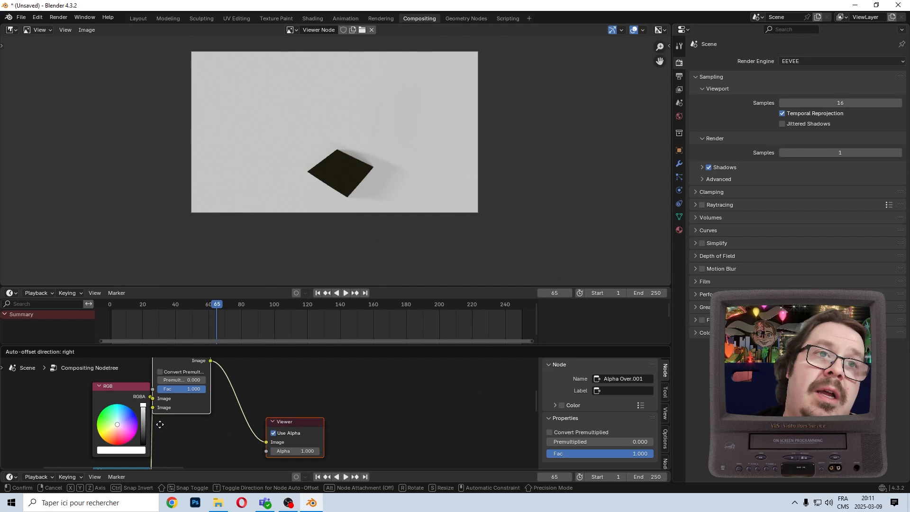
pyautogui.click(265, 429)
# Step: Insert a reroute on the Set Alpha image link, level with Set Alpha's output, and shift it right along X
pyautogui.moveTo(265, 428); pyautogui.dragTo(279, 372, button='middle')
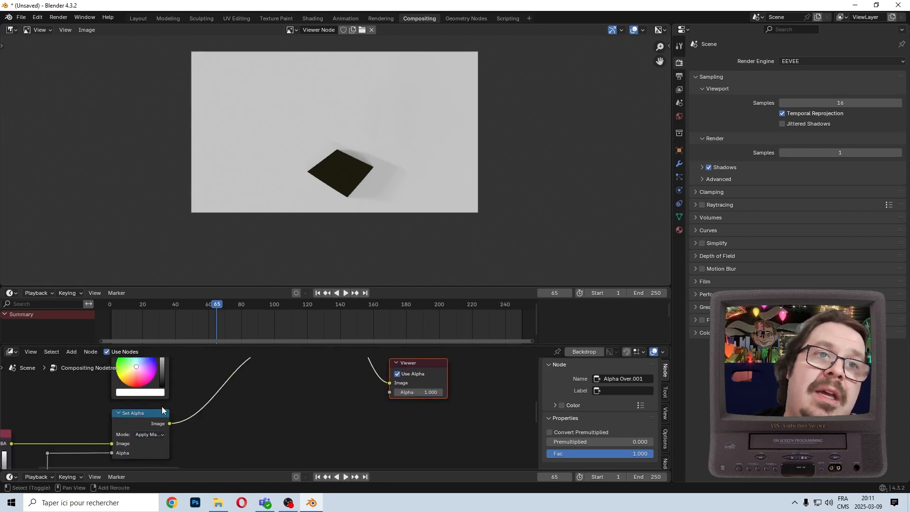
pyautogui.keyDown('shift'); pyautogui.moveTo(201, 424); pyautogui.dragTo(203, 426, button='right'); pyautogui.keyUp('shift')
pyautogui.press('g')
pyautogui.click(187, 429)
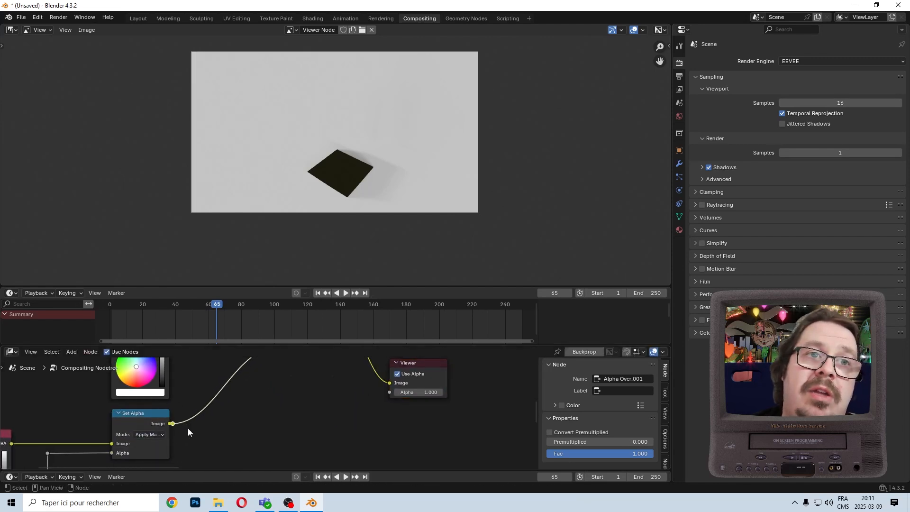
pyautogui.press('g')
pyautogui.press('x')
pyautogui.click(211, 427)
# Step: Insert a second reroute on that link, level with Alpha Over's second Image input
pyautogui.moveTo(248, 411); pyautogui.dragTo(211, 473, button='middle')
pyautogui.keyDown('shift'); pyautogui.moveTo(220, 413); pyautogui.dragTo(231, 426, button='right'); pyautogui.keyUp('shift')
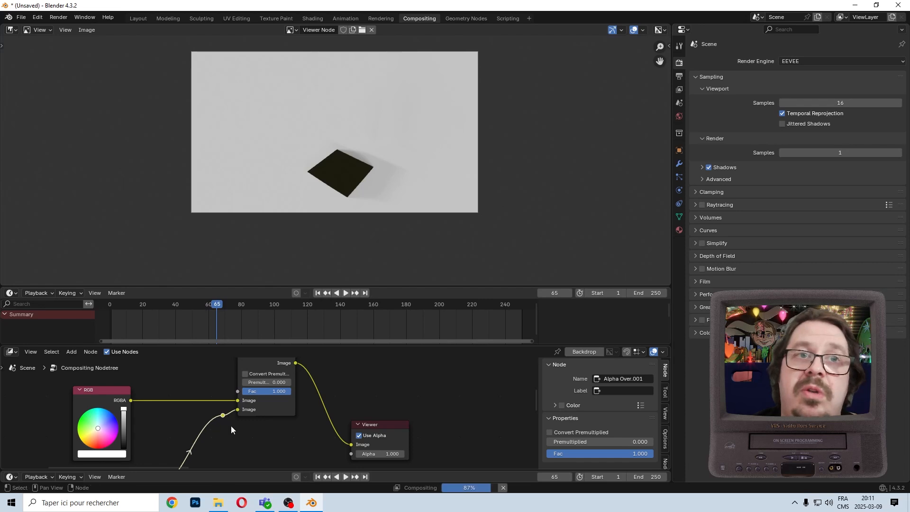
pyautogui.press('g')
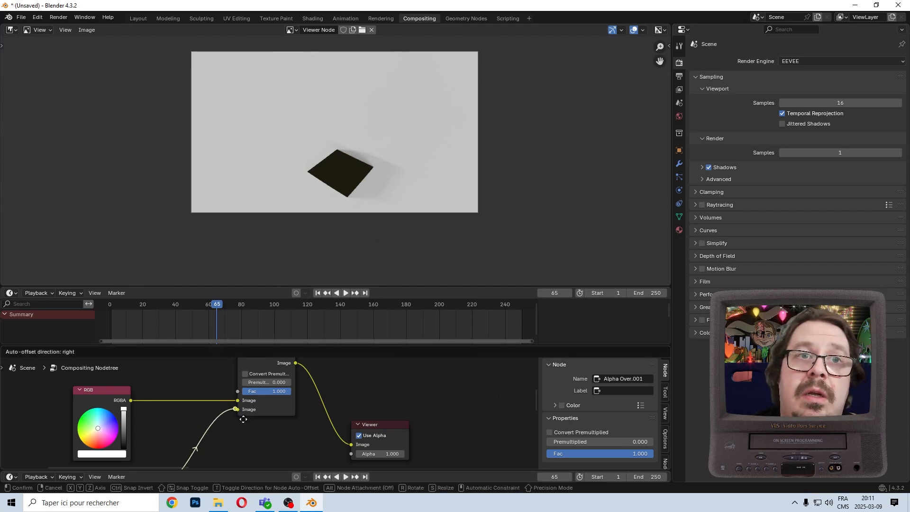
pyautogui.click(244, 421)
# Step: Straighten the two Set Alpha link reroutes into a vertical line and shift them along X close to Set Alpha
pyautogui.scroll(-2, 244, 420)
pyautogui.moveTo(256, 421); pyautogui.dragTo(190, 458)
pyautogui.press('g')
pyautogui.press('x')
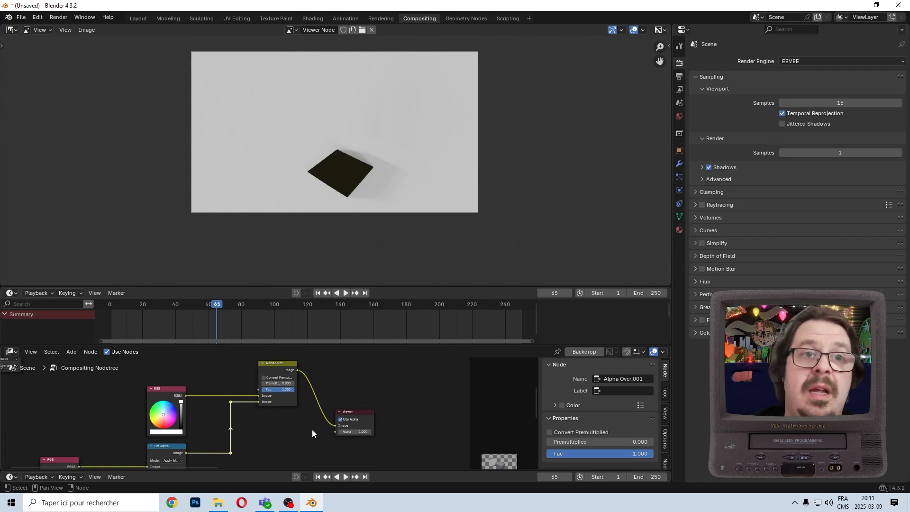
pyautogui.click(240, 430)
# Step: Move the Alpha Over and Viewer nodes left along X, closer to the reroutes
pyautogui.moveTo(421, 383); pyautogui.dragTo(277, 423)
pyautogui.press('g')
pyautogui.press('x')
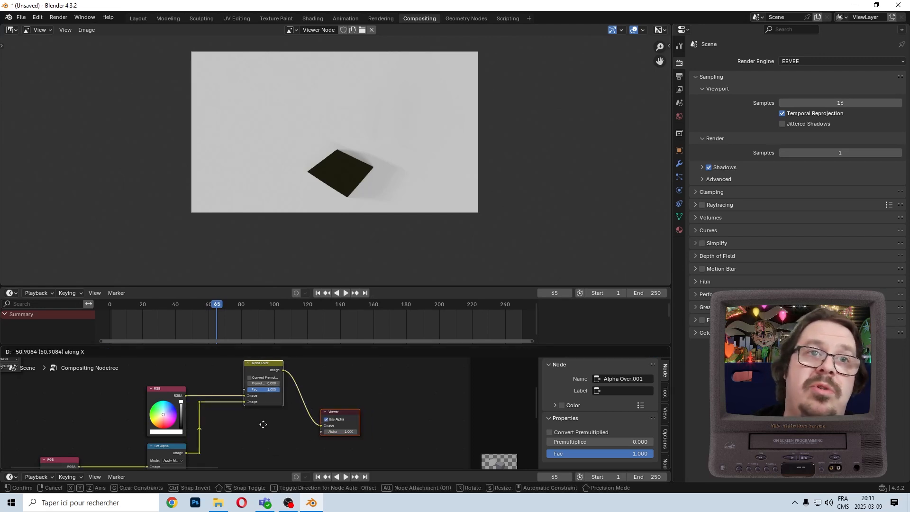
pyautogui.click(236, 429)
# Step: Add a Mix Color node to the right of Alpha Over and set its blending mode to Multiply
pyautogui.scroll(-11, 276, 418)
pyautogui.moveTo(316, 400); pyautogui.dragTo(229, 408, button='middle')
pyautogui.scroll(7, 309, 432)
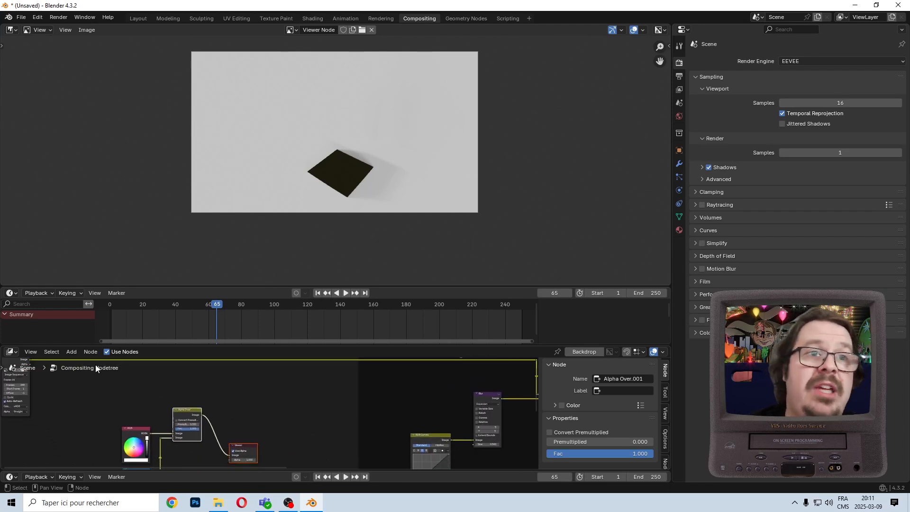
pyautogui.click(69, 354)
pyautogui.write('mix c')
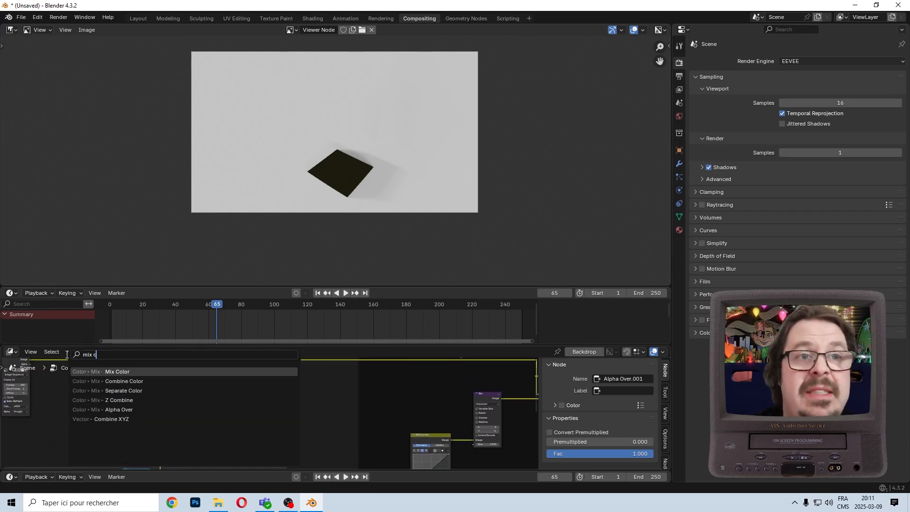
pyautogui.write('olor')
pyautogui.press('Return')
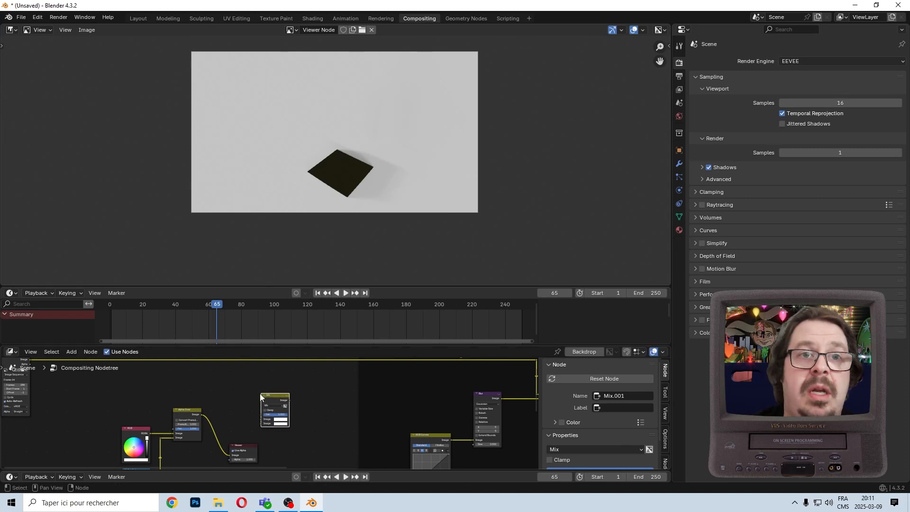
pyautogui.click(282, 418)
pyautogui.scroll(2, 281, 417)
pyautogui.click(279, 395)
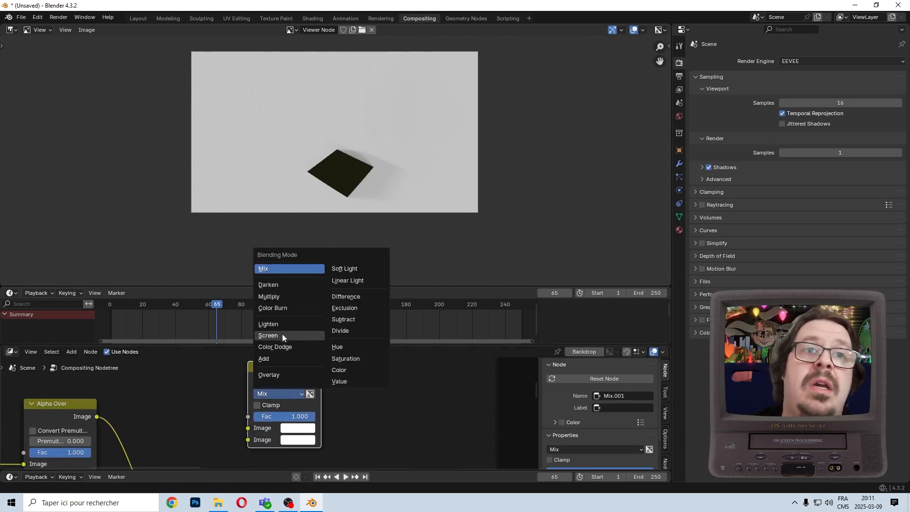
pyautogui.click(269, 297)
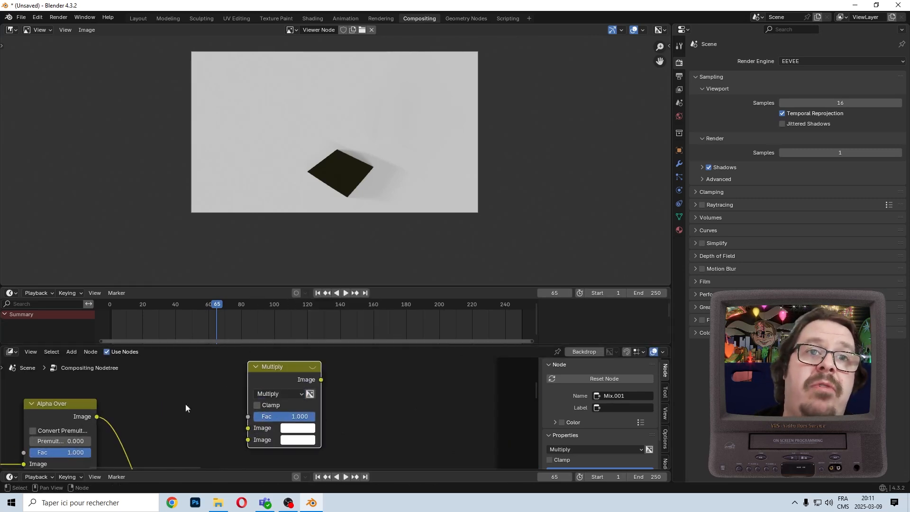
# Step: Connect Alpha Over to Multiply's second Image input and reposition Multiply farther right so the link runs nearly straight
pyautogui.moveTo(96, 417); pyautogui.dragTo(249, 440)
pyautogui.moveTo(358, 431); pyautogui.dragTo(280, 426)
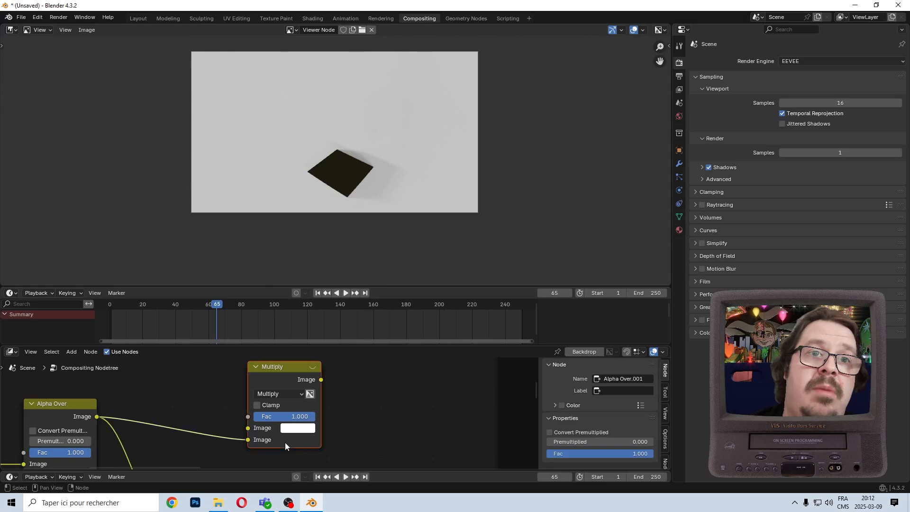
pyautogui.press('g')
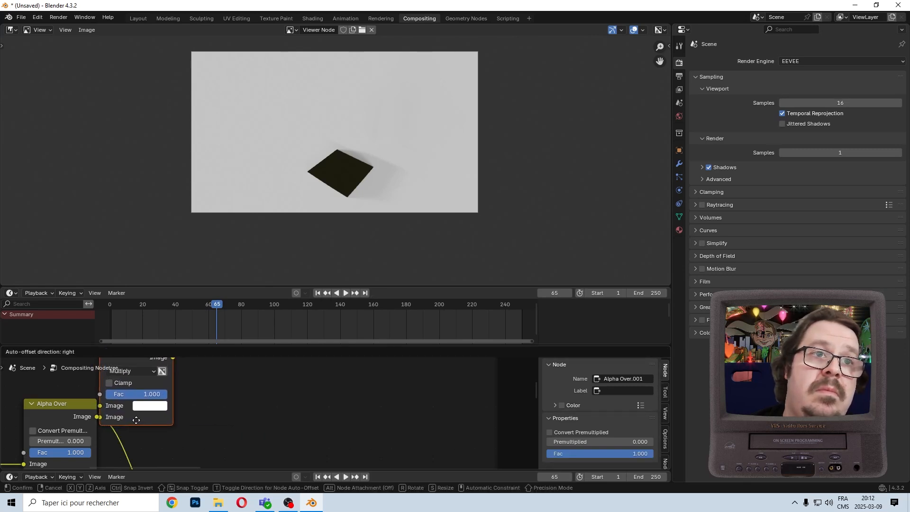
pyautogui.click(137, 422)
pyautogui.press('g')
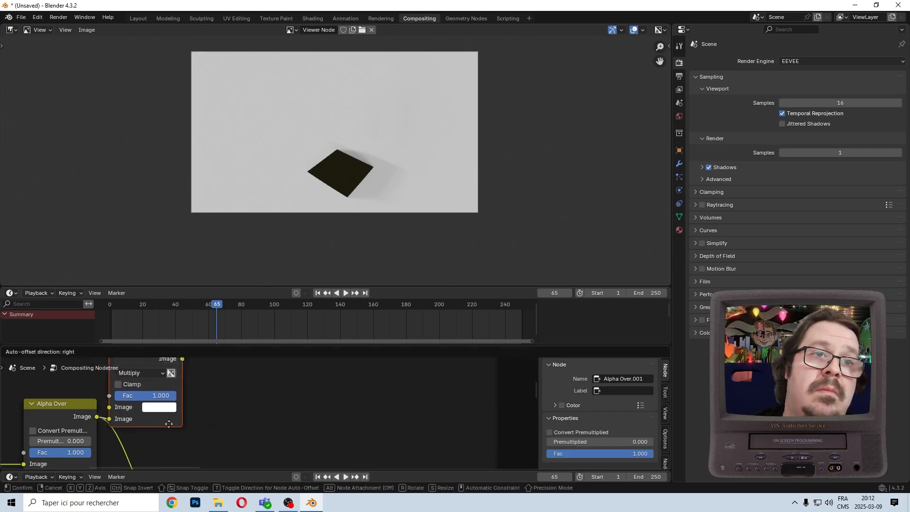
pyautogui.click(269, 418)
# Step: Insert a reroute on the original video link and connect it to Multiply's first Image input
pyautogui.scroll(-5, 265, 441)
pyautogui.moveTo(265, 441); pyautogui.dragTo(274, 432, button='middle')
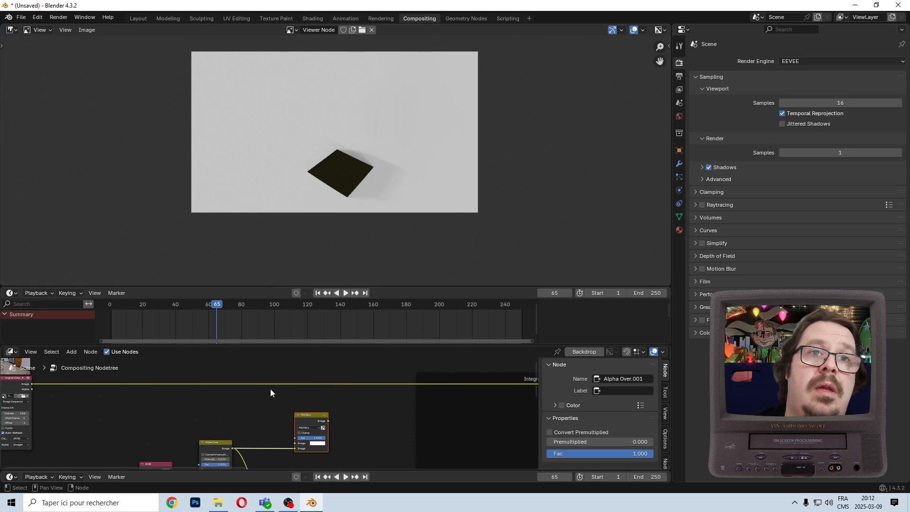
pyautogui.keyDown('shift'); pyautogui.moveTo(262, 399); pyautogui.dragTo(263, 388, button='right'); pyautogui.keyUp('shift')
pyautogui.moveTo(262, 384); pyautogui.dragTo(294, 444)
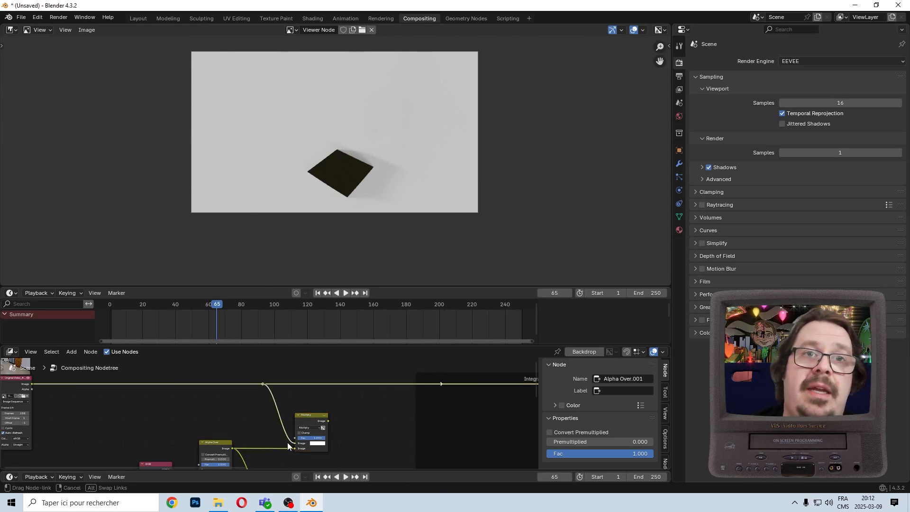
# Step: Insert another reroute on the video link before the RGB integration frame and connect Multiply's output to it
pyautogui.scroll(1, 301, 440)
pyautogui.scroll(3, 308, 440)
pyautogui.moveTo(323, 429); pyautogui.dragTo(210, 463, button='middle')
pyautogui.keyDown('shift'); pyautogui.moveTo(306, 389); pyautogui.dragTo(305, 404, button='right'); pyautogui.keyUp('shift')
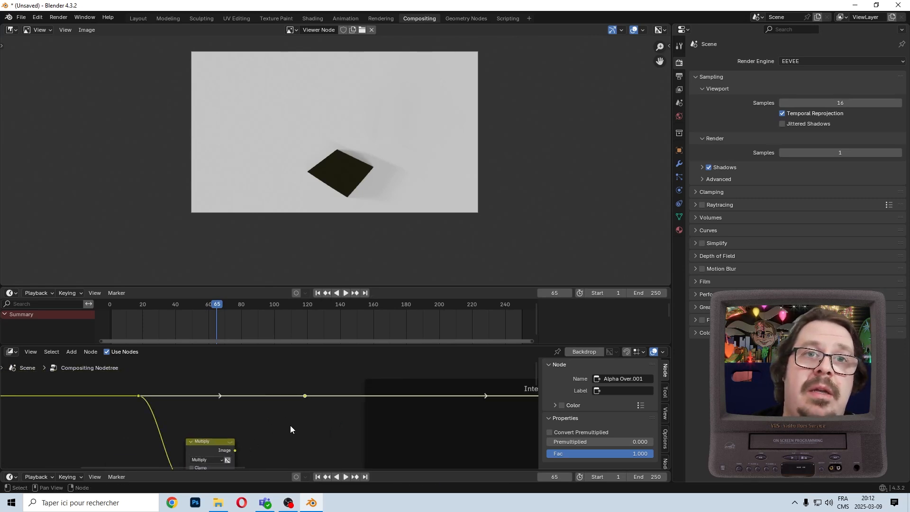
pyautogui.moveTo(239, 453); pyautogui.dragTo(305, 398)
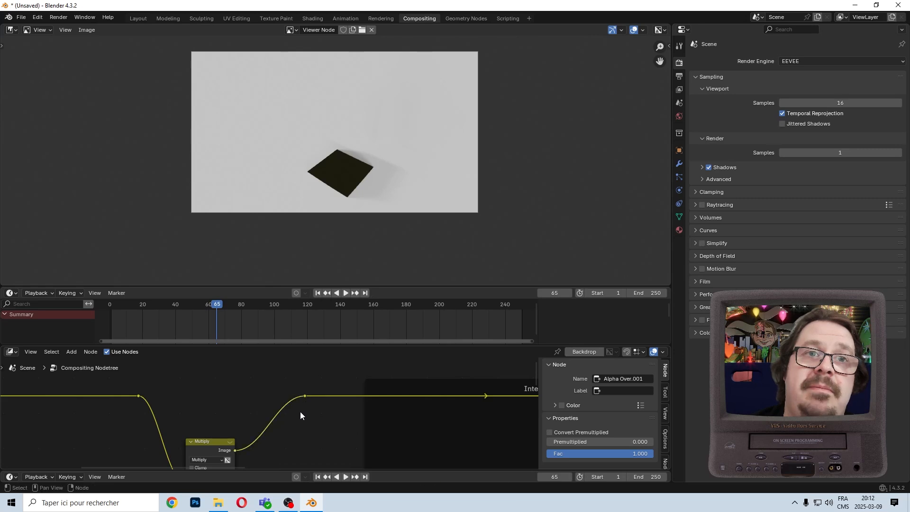
# Step: Insert a reroute on the Multiply output link, level with Multiply's Image output
pyautogui.scroll(2, 300, 412)
pyautogui.moveTo(304, 423); pyautogui.dragTo(326, 372, button='middle')
pyautogui.keyDown('shift'); pyautogui.moveTo(243, 407); pyautogui.dragTo(249, 426, button='right'); pyautogui.keyUp('shift')
pyautogui.press('g')
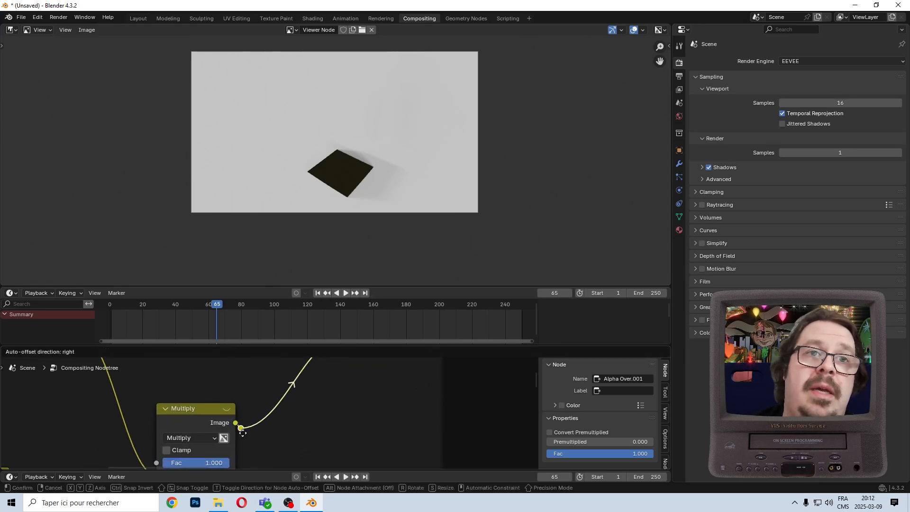
pyautogui.click(241, 427)
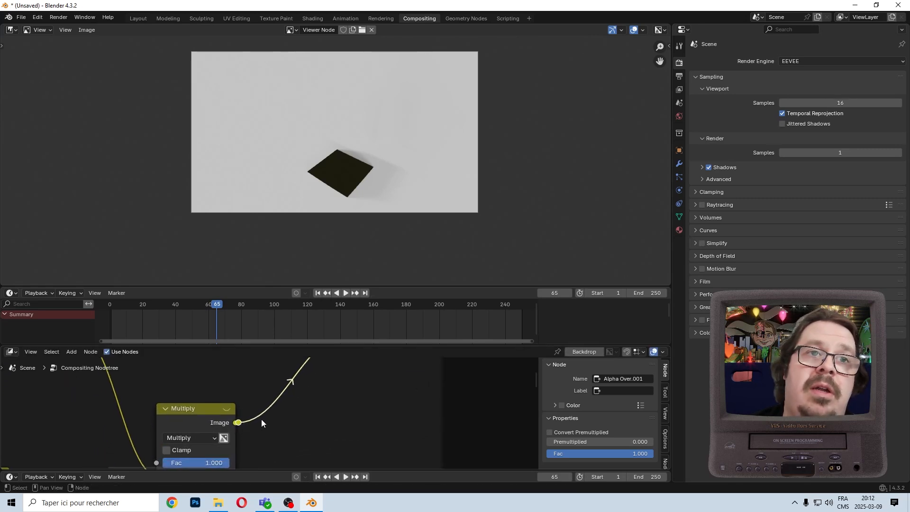
# Step: Align the two reroutes after Multiply vertically by scaling them to 0 along X
pyautogui.scroll(-2, 294, 404)
pyautogui.moveTo(329, 385); pyautogui.dragTo(275, 433, button='middle')
pyautogui.keyDown('shift'); pyautogui.moveTo(289, 391); pyautogui.dragTo(243, 423); pyautogui.keyUp('shift')
pyautogui.press('s')
pyautogui.press('x')
pyautogui.press('0')
pyautogui.press('Return')
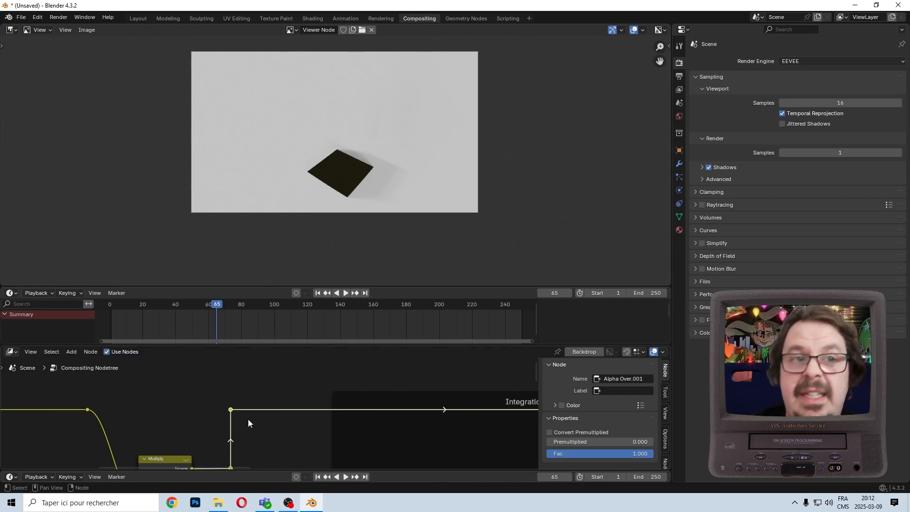
# Step: Place a reroute on the video link entering Multiply, level with Multiply's first Image input
pyautogui.moveTo(161, 441); pyautogui.dragTo(253, 363, button='middle')
pyautogui.scroll(-1, 245, 368)
pyautogui.scroll(2, 232, 379)
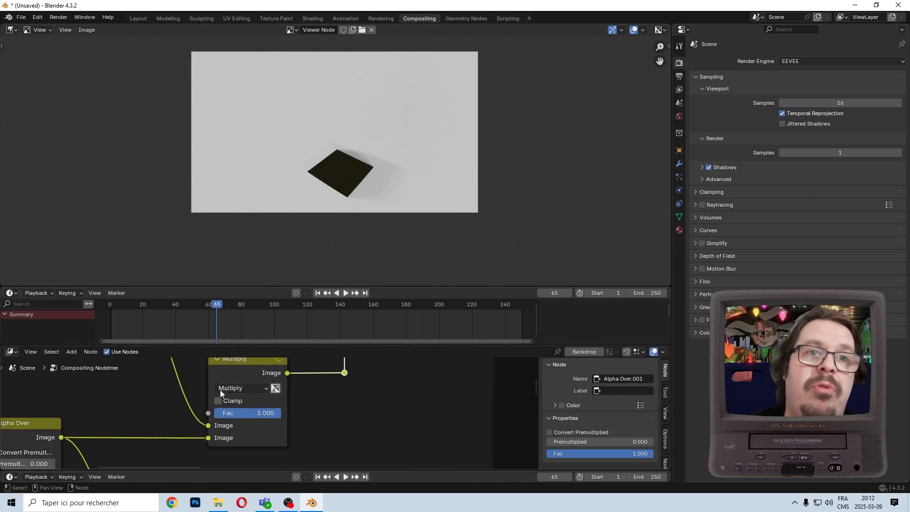
pyautogui.press('g')
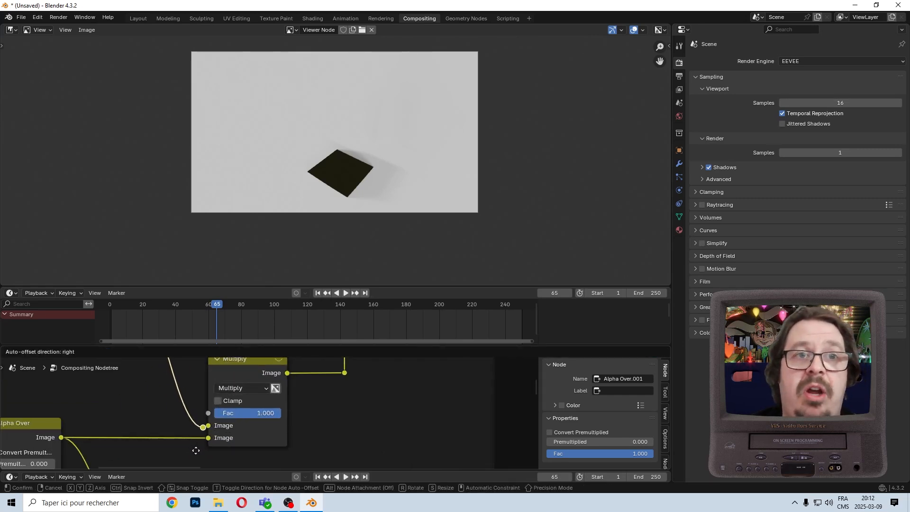
pyautogui.click(197, 447)
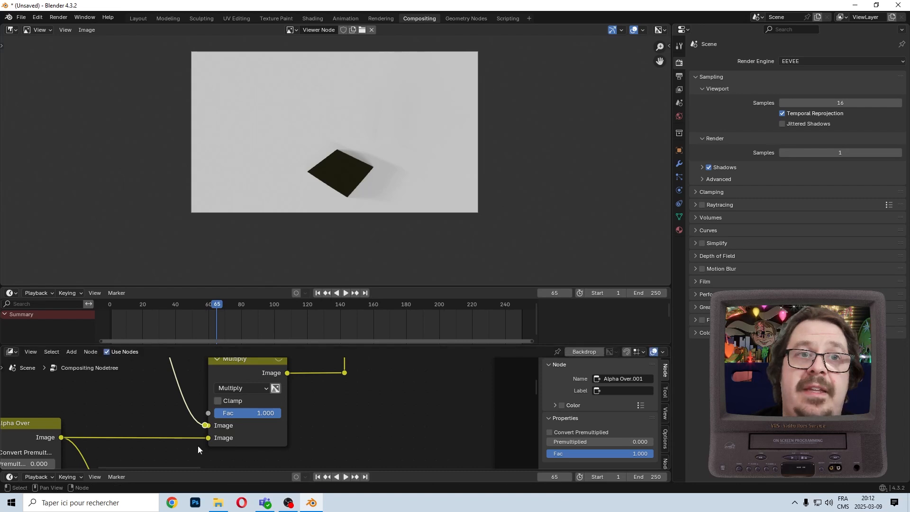
# Step: Align the two reroutes feeding video into Multiply vertically by scaling them to 0 along X
pyautogui.scroll(-4, 198, 446)
pyautogui.moveTo(192, 433); pyautogui.dragTo(232, 407, button='middle')
pyautogui.moveTo(224, 388); pyautogui.dragTo(186, 419)
pyautogui.press('s')
pyautogui.press('x')
pyautogui.press('0')
pyautogui.press('Return')
pyautogui.scroll(-8, 270, 413)
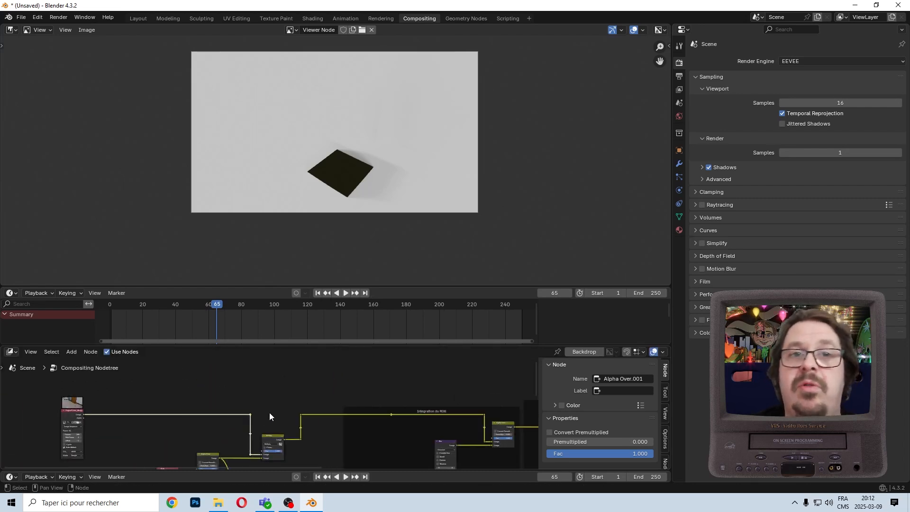
pyautogui.moveTo(219, 398); pyautogui.dragTo(535, 396, button='middle')
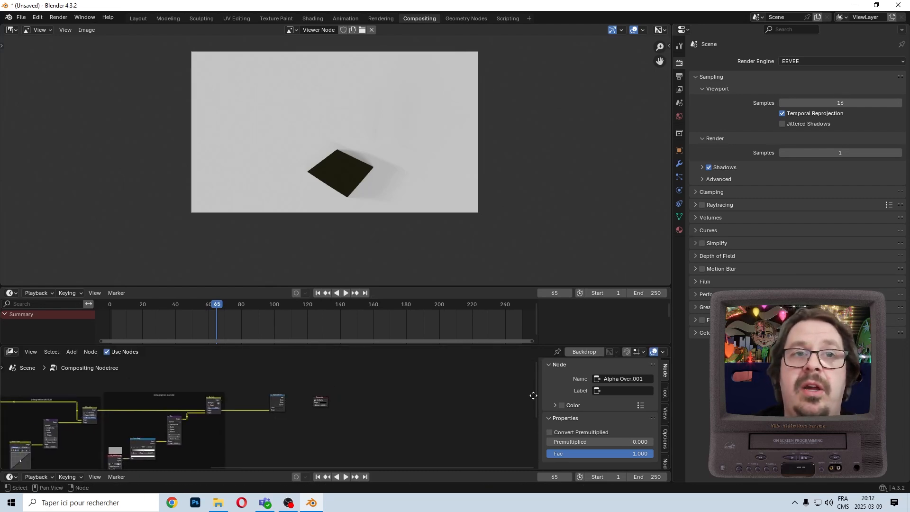
# Step: Preview the Multiply node's output in the viewer and examine the shadow around the cube up close
pyautogui.keyDown('ctrl'); pyautogui.keyDown('shift'); pyautogui.click(213, 403); pyautogui.keyUp('shift'); pyautogui.keyUp('ctrl')
pyautogui.scroll(5, 364, 155)
pyautogui.scroll(2, 500, 181)
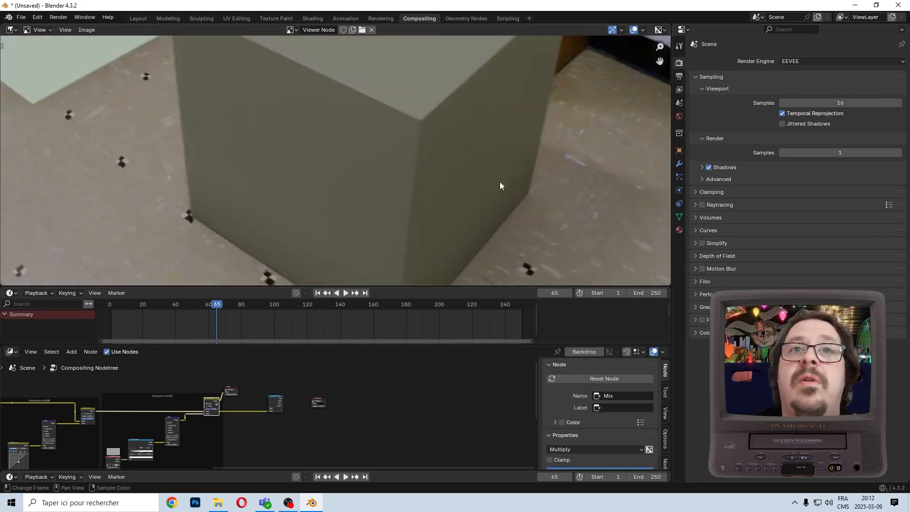
pyautogui.moveTo(500, 181); pyautogui.dragTo(330, 188, button='middle')
pyautogui.scroll(-3, 463, 175)
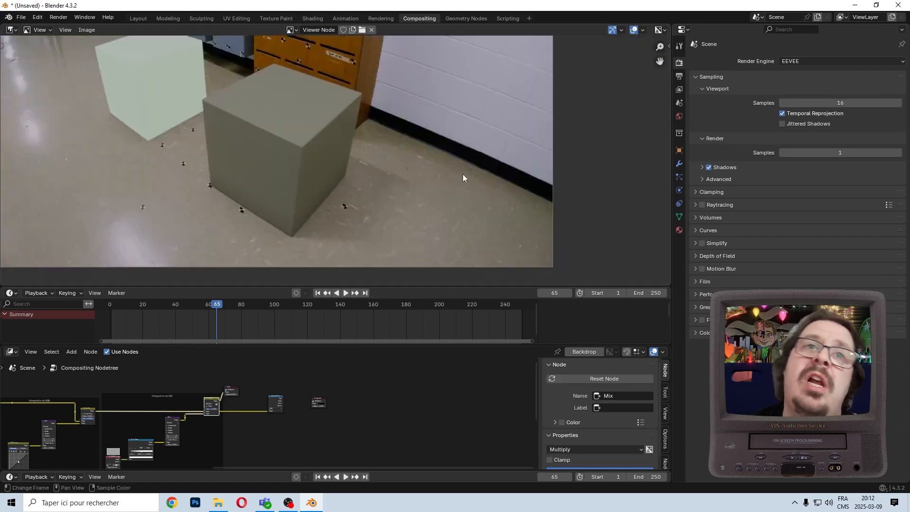
pyautogui.scroll(3, 427, 190)
pyautogui.scroll(-3, 288, 413)
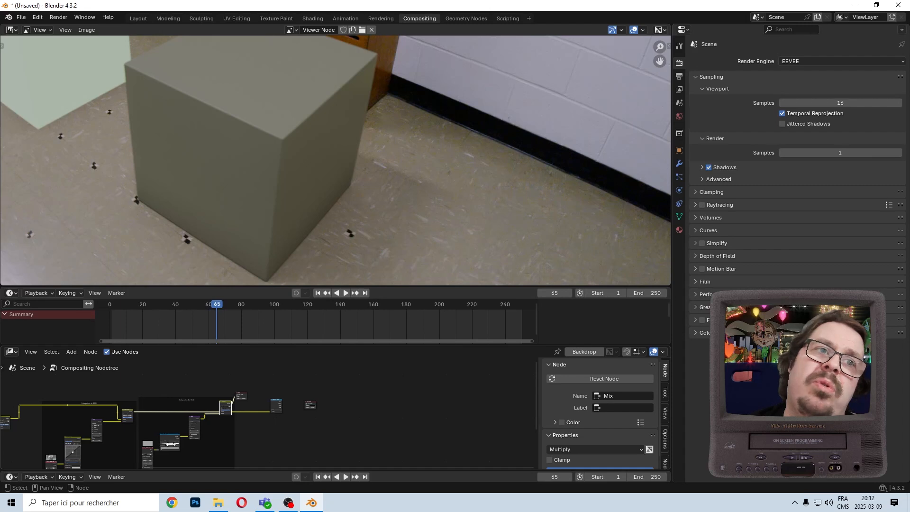
# Step: Move the original video node and the first tinted pass's source nodes away from their Mix node to open up space
pyautogui.moveTo(154, 446); pyautogui.dragTo(468, 424, button='middle')
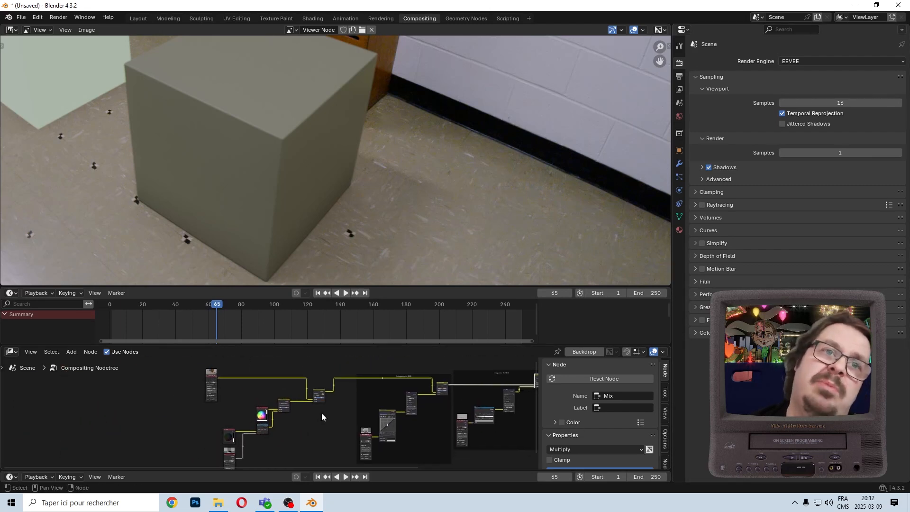
pyautogui.scroll(-2, 322, 417)
pyautogui.scroll(-1, 600, 427)
pyautogui.moveTo(196, 384); pyautogui.dragTo(298, 465)
pyautogui.press('g')
pyautogui.click(231, 463)
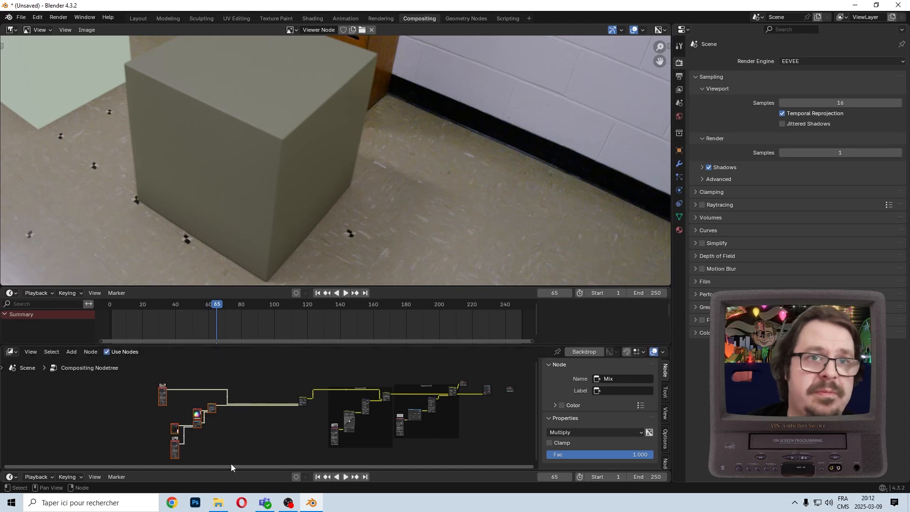
# Step: Move the video link's two vertically aligned reroutes closer to the first Mix node
pyautogui.scroll(5, 242, 436)
pyautogui.moveTo(203, 369); pyautogui.dragTo(175, 449)
pyautogui.press('g')
pyautogui.click(271, 436)
# Step: Add a Hue/Saturation/Value node for the tinted pass's output link ahead of the first Mix node
pyautogui.click(72, 352)
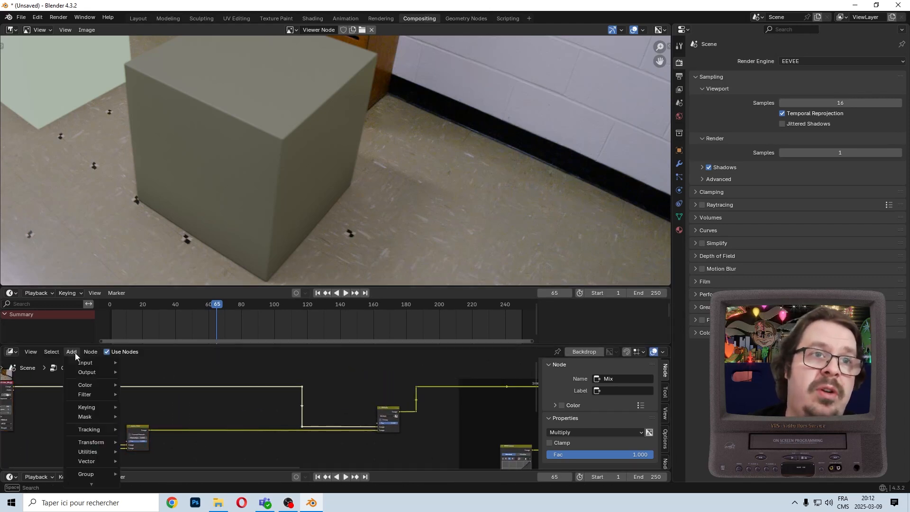
pyautogui.write('hue')
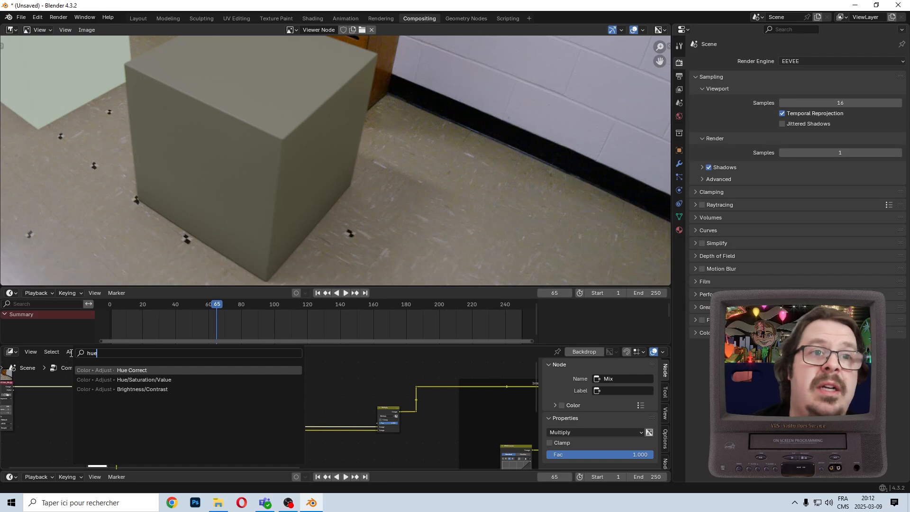
pyautogui.press('Down')
pyautogui.press('Return')
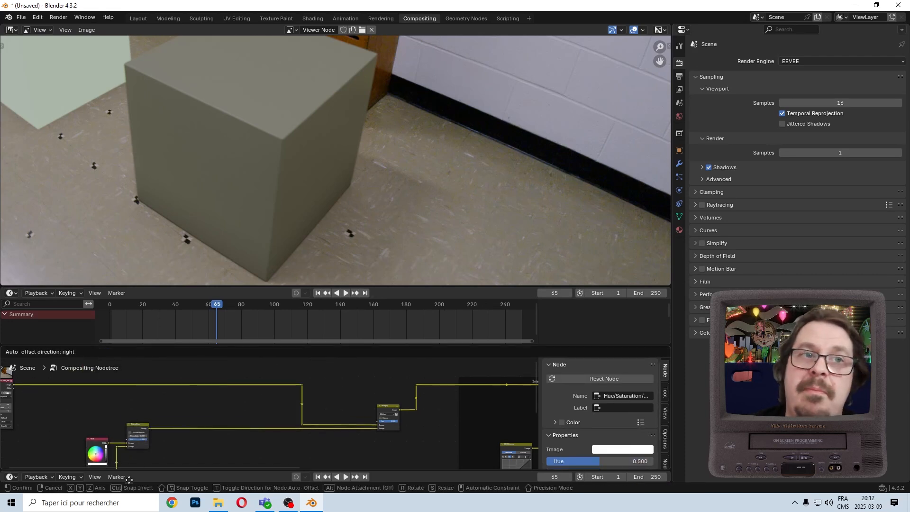
# Step: Insert the Hue/Saturation/Value node into the link between the lower Alpha Over node and the Multiply node
pyautogui.click(150, 462)
pyautogui.moveTo(150, 416); pyautogui.dragTo(203, 397, button='middle')
pyautogui.moveTo(194, 441); pyautogui.dragTo(207, 398)
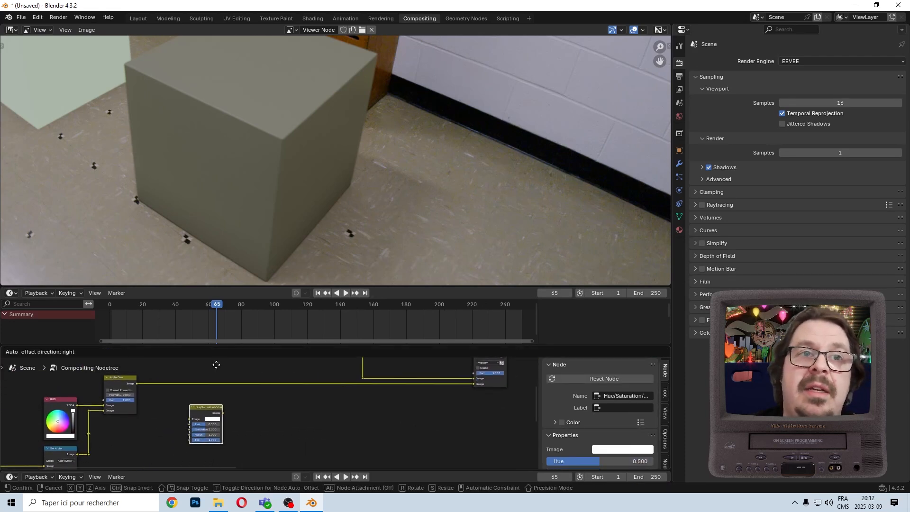
pyautogui.moveTo(134, 393); pyautogui.dragTo(481, 392)
pyautogui.scroll(2, 234, 428)
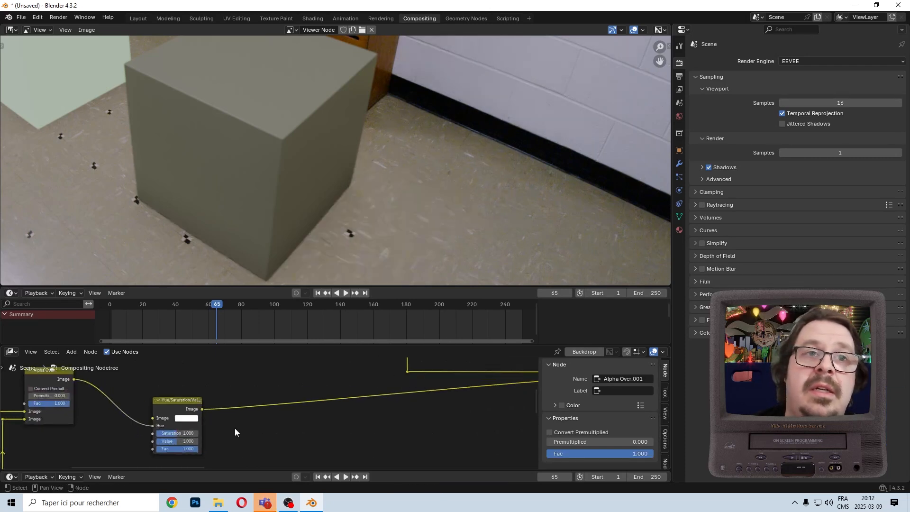
# Step: Reposition the Hue/Saturation/Value node along its link, leaving a wide gap before the Multiply node
pyautogui.moveTo(174, 411); pyautogui.dragTo(252, 425)
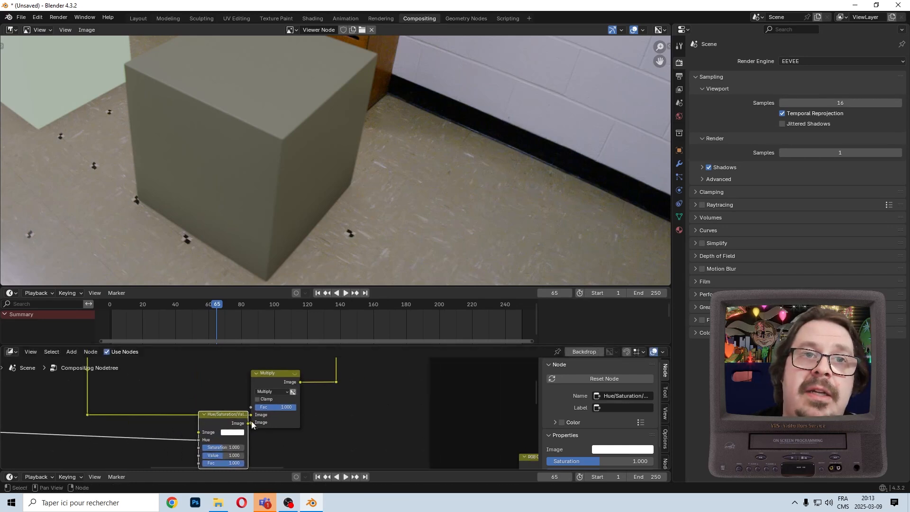
pyautogui.press('g')
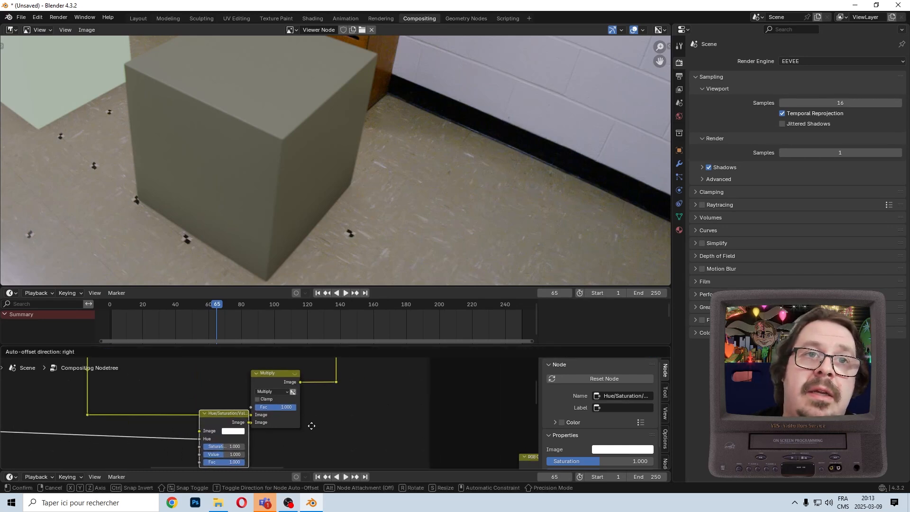
pyautogui.click(92, 428)
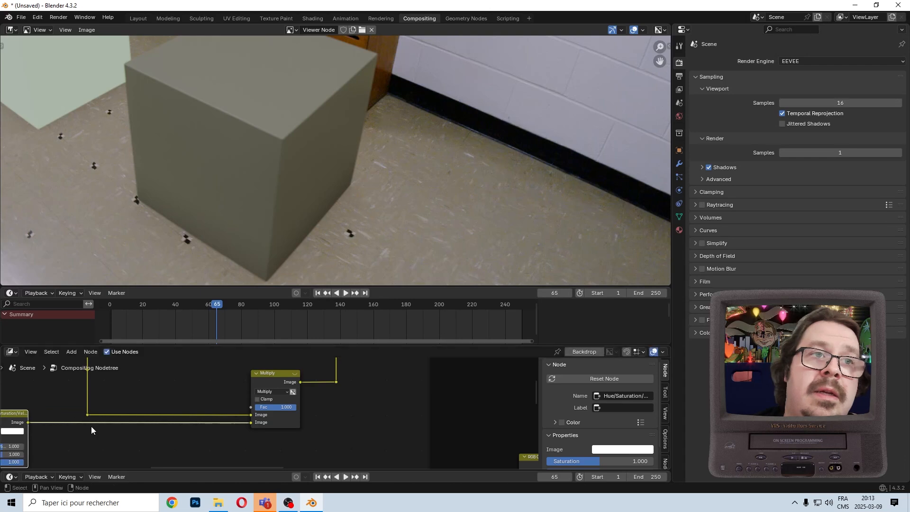
# Step: Select the Alpha Over node with its upstream RGB, Set Alpha and input nodes and move the group beside the Hue/Saturation/Value node
pyautogui.scroll(-3, 211, 408)
pyautogui.scroll(-2, 211, 408)
pyautogui.moveTo(211, 408); pyautogui.dragTo(335, 396, button='middle')
pyautogui.scroll(-2, 282, 401)
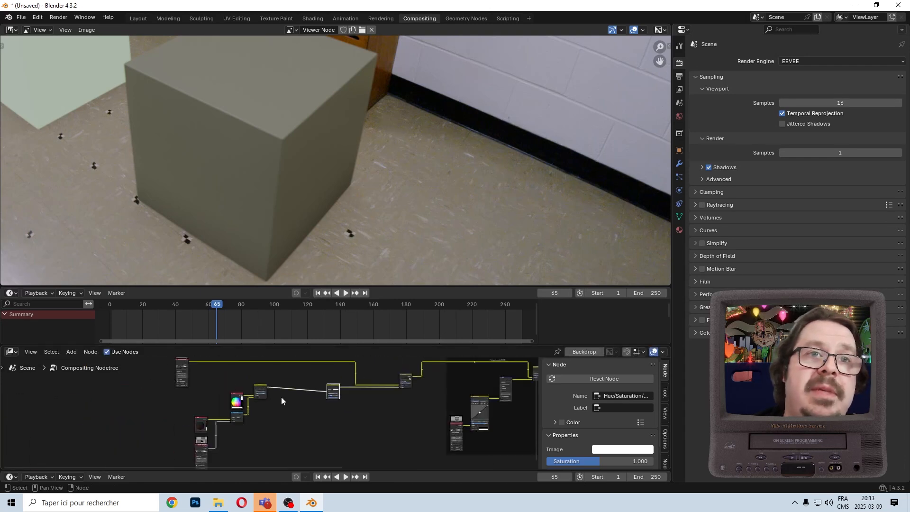
pyautogui.moveTo(200, 394); pyautogui.dragTo(289, 453)
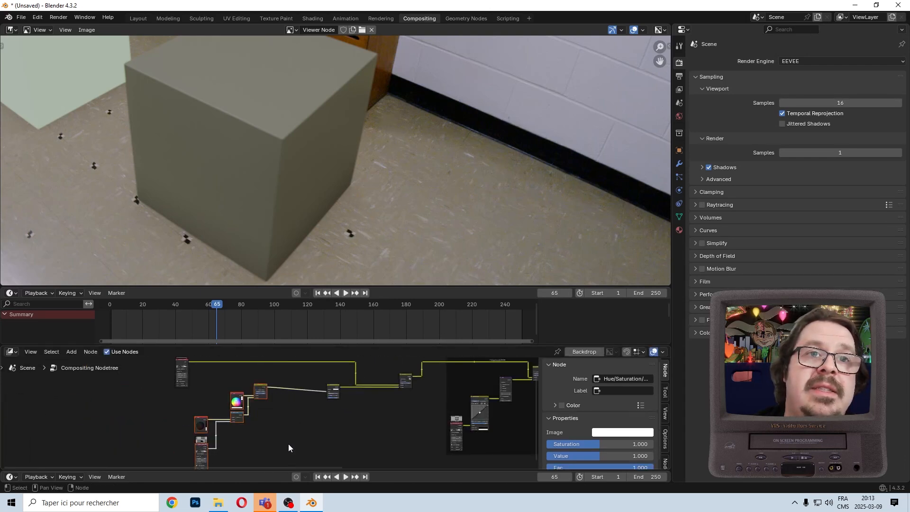
pyautogui.scroll(5, 271, 416)
pyautogui.moveTo(268, 412); pyautogui.dragTo(177, 429, button='middle')
pyautogui.scroll(2, 177, 429)
pyautogui.press('g')
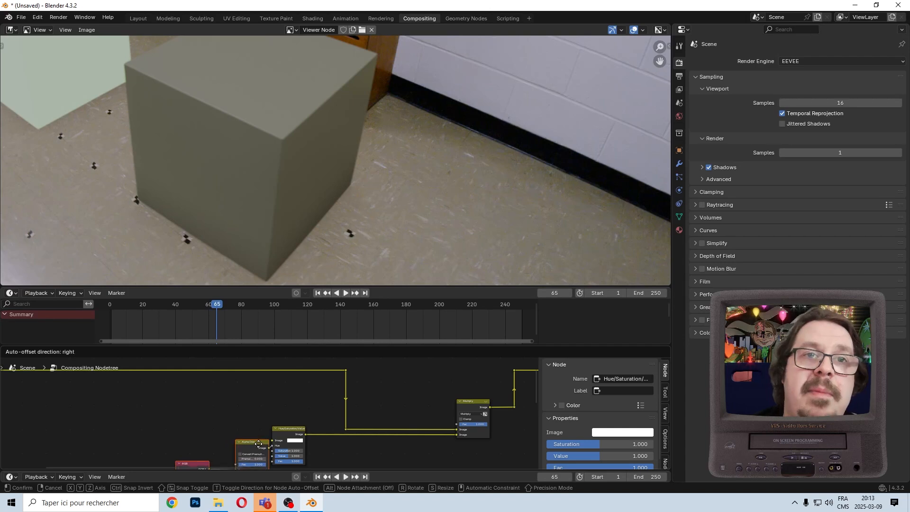
pyautogui.click(261, 448)
# Step: Shift the selected Alpha Over group back to leave a gap before the Hue/Saturation/Value node
pyautogui.moveTo(371, 469); pyautogui.dragTo(58, 440, button='middle')
pyautogui.scroll(-4, 70, 415)
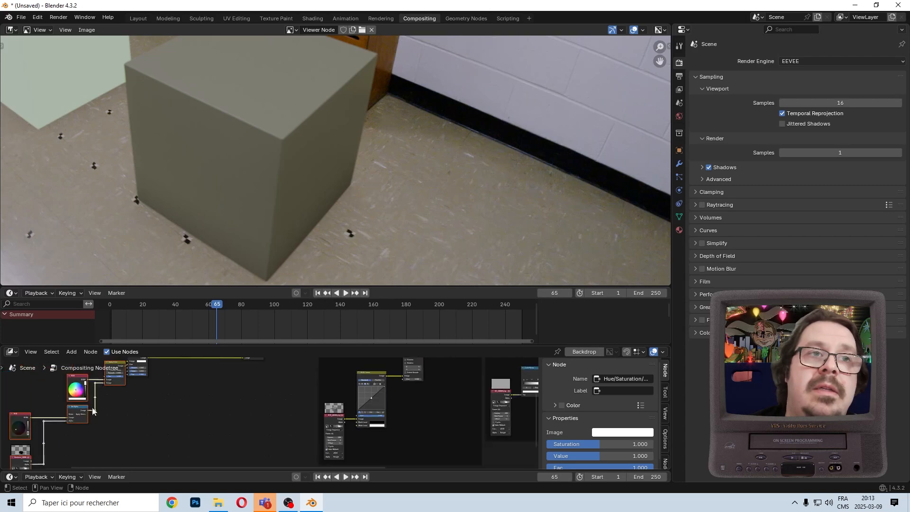
pyautogui.moveTo(92, 411); pyautogui.dragTo(121, 432, button='middle')
pyautogui.scroll(3, 164, 426)
pyautogui.scroll(5, 164, 426)
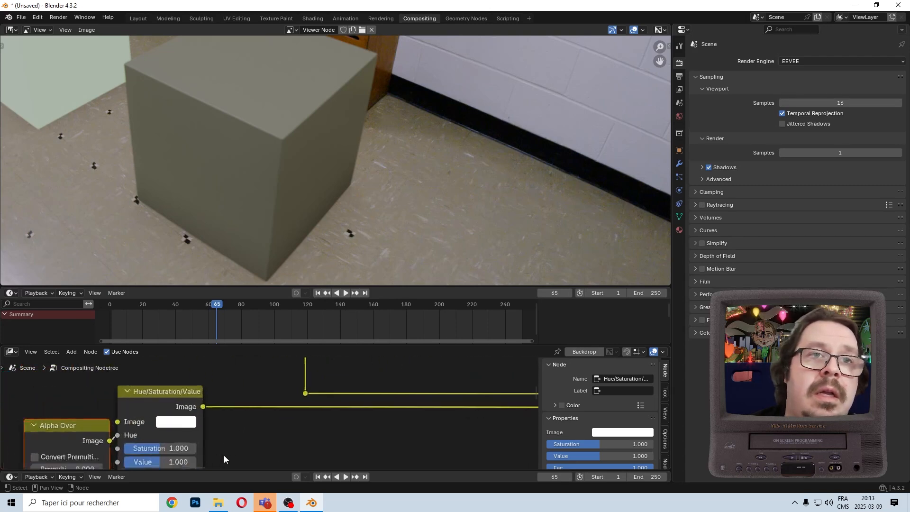
pyautogui.press('g')
pyautogui.click(206, 451)
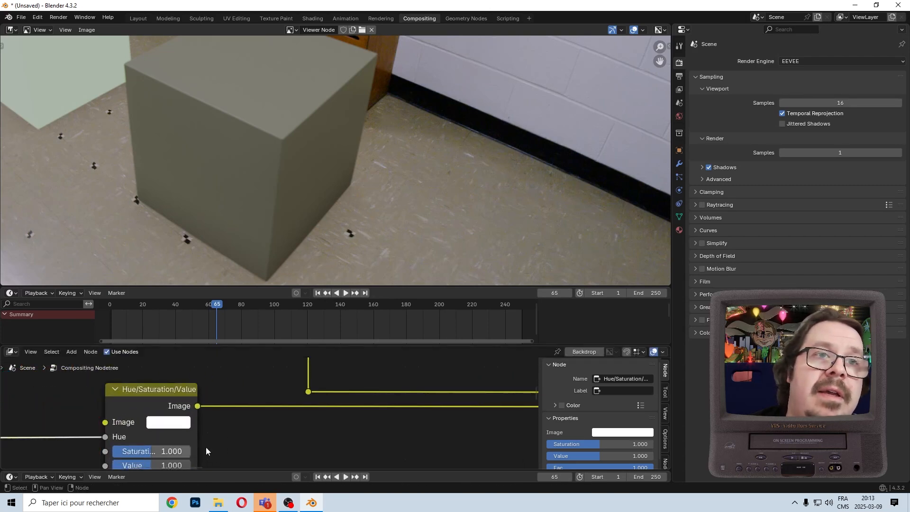
# Step: Examine the composited shadow beside the cube and the link entering the Hue/Saturation/Value node
pyautogui.scroll(2, 351, 236)
pyautogui.scroll(-4, 244, 409)
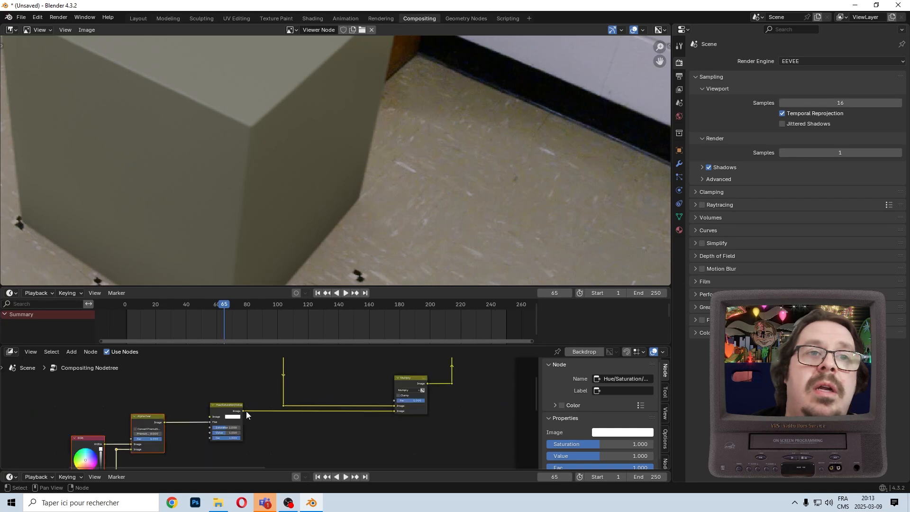
pyautogui.moveTo(246, 411); pyautogui.dragTo(235, 440, button='middle')
pyautogui.scroll(-5, 401, 180)
pyautogui.scroll(1, 169, 436)
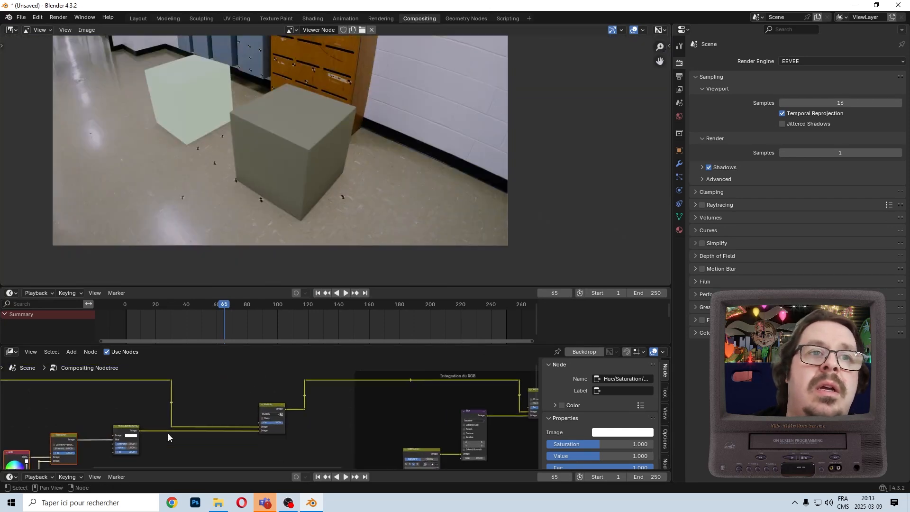
pyautogui.moveTo(169, 435); pyautogui.dragTo(277, 459, button='middle')
pyautogui.scroll(6, 243, 393)
pyautogui.scroll(4, 183, 439)
pyautogui.moveTo(192, 422); pyautogui.dragTo(162, 430, button='middle')
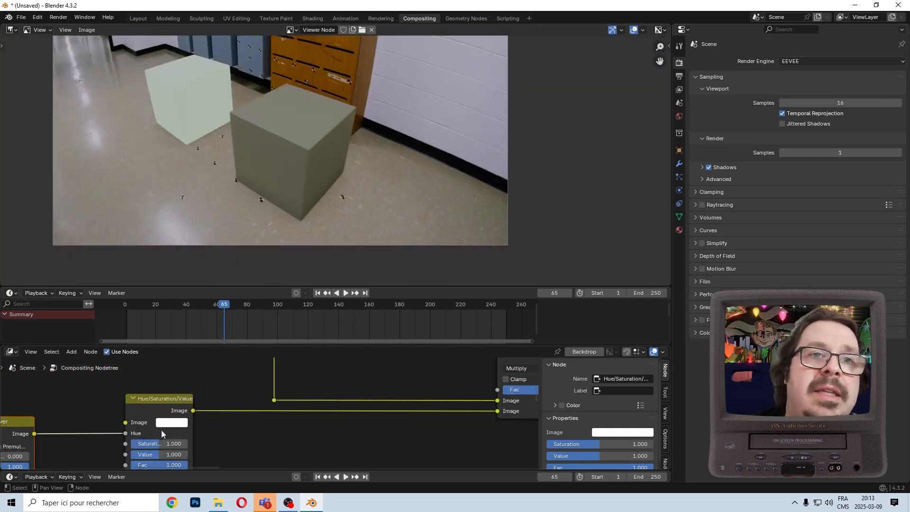
# Step: Reconnect the Alpha Over output from the Hue input to the Image input of Hue/Saturation/Value and align the Alpha Over group with it
pyautogui.moveTo(124, 434); pyautogui.dragTo(228, 469)
pyautogui.scroll(-15, 122, 423)
pyautogui.moveTo(218, 449); pyautogui.dragTo(217, 386, button='middle')
pyautogui.keyDown('shift'); pyautogui.moveTo(218, 394); pyautogui.dragTo(94, 449); pyautogui.keyUp('shift')
pyautogui.moveTo(261, 361); pyautogui.dragTo(206, 420, button='middle')
pyautogui.scroll(3, 206, 421)
pyautogui.scroll(10, 205, 421)
pyautogui.moveTo(106, 420); pyautogui.dragTo(299, 406, button='middle')
pyautogui.scroll(6, 298, 406)
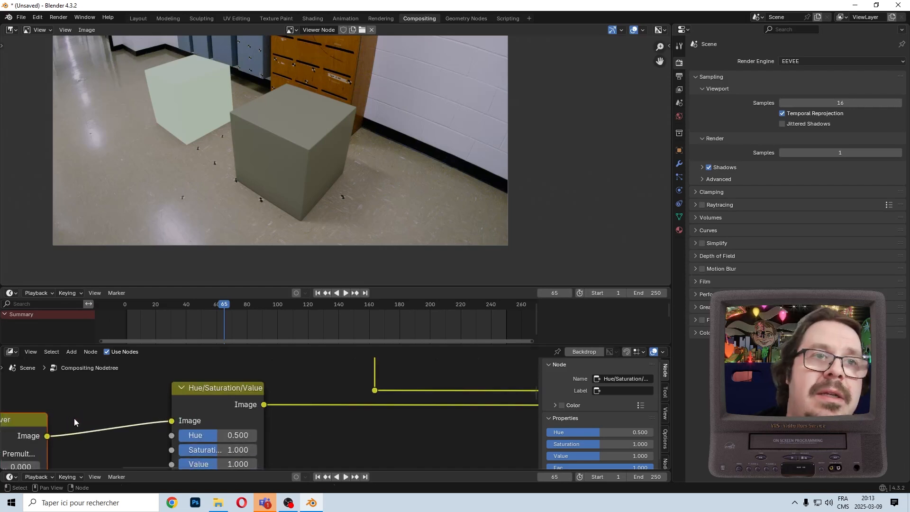
pyautogui.press('g')
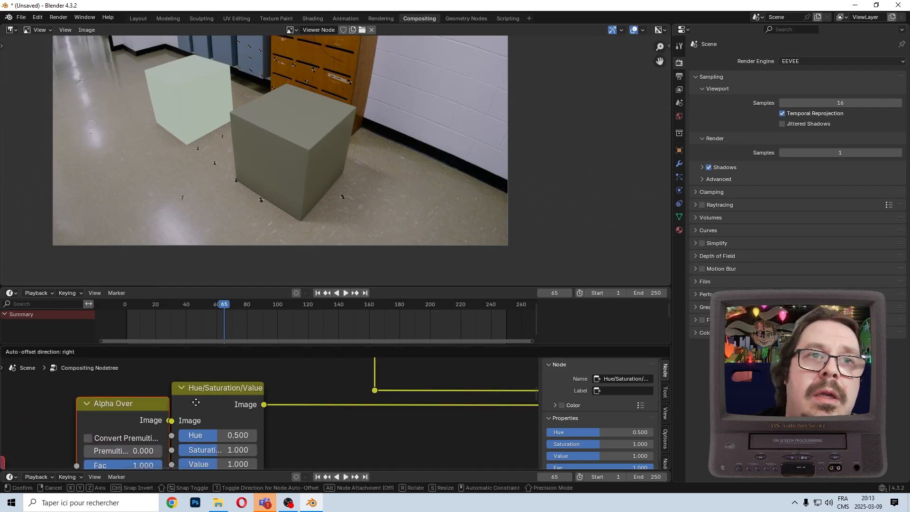
pyautogui.click(196, 404)
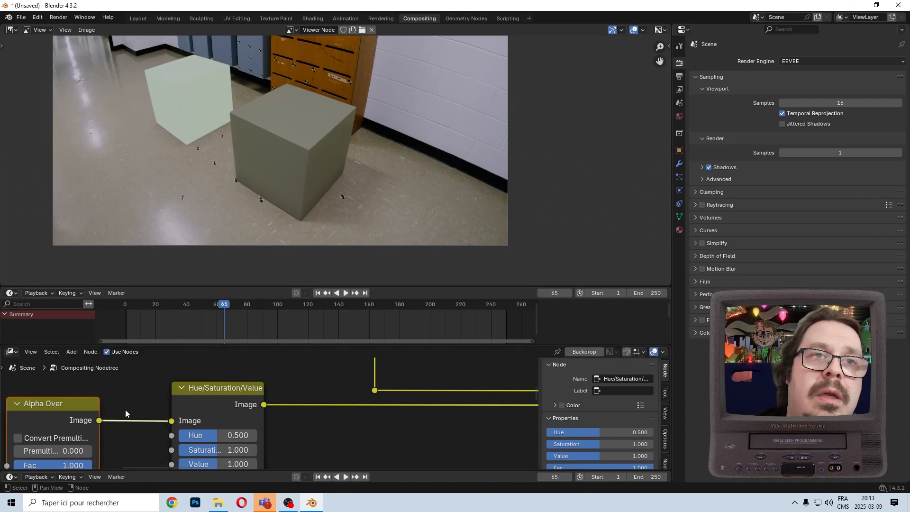
# Step: Raise the Hue/Saturation/Value node's Saturation to 2 and on to 200 to exaggerate the shadow's colour
pyautogui.scroll(5, 406, 169)
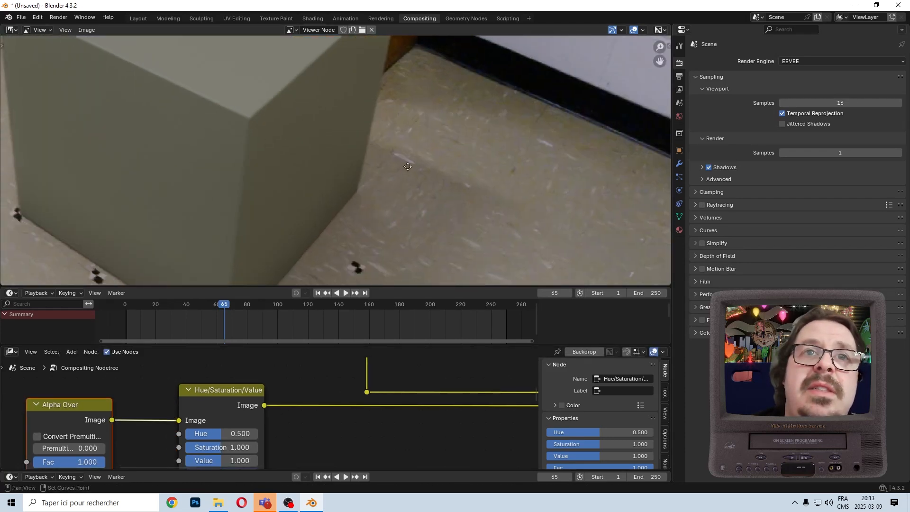
pyautogui.moveTo(221, 447); pyautogui.dragTo(258, 447)
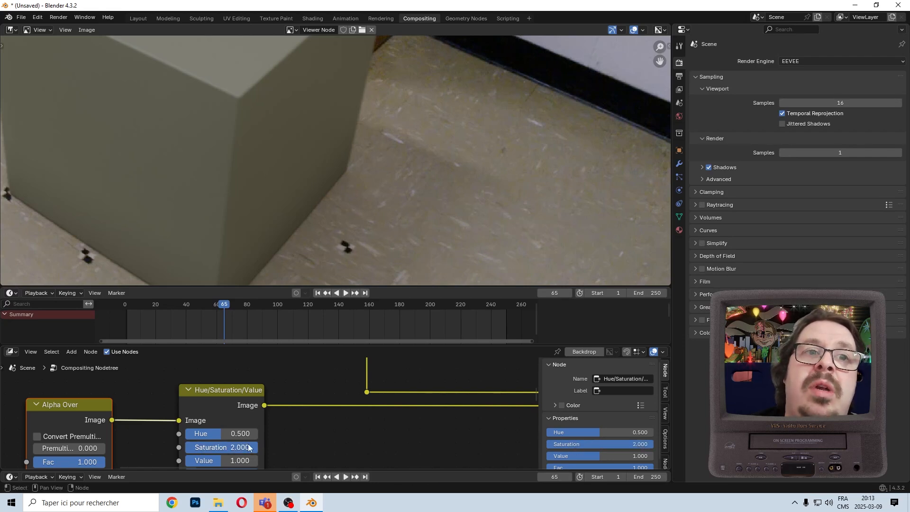
pyautogui.click(215, 447)
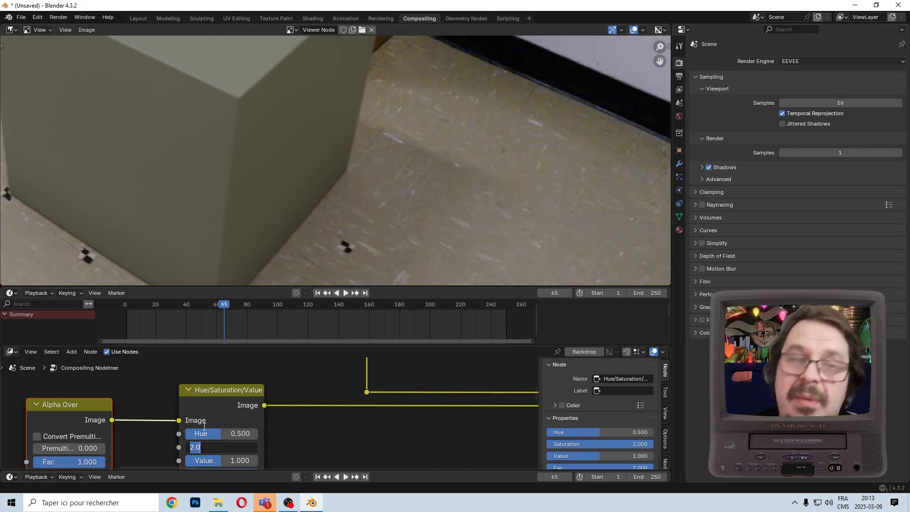
pyautogui.write('200')
pyautogui.press('Return')
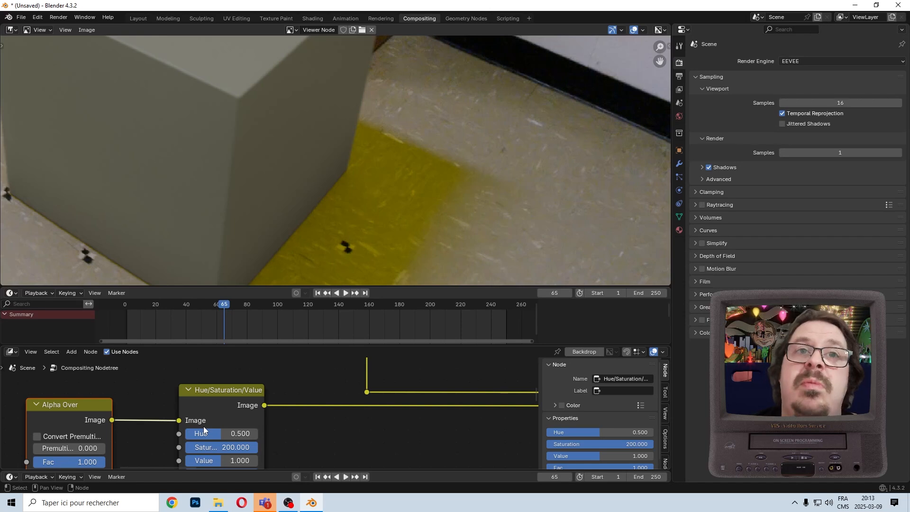
pyautogui.click(231, 448)
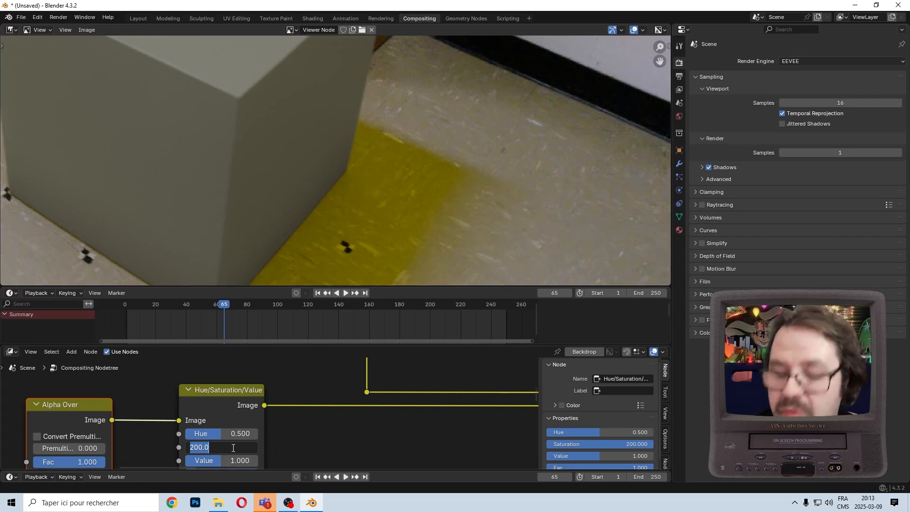
pyautogui.press('Return')
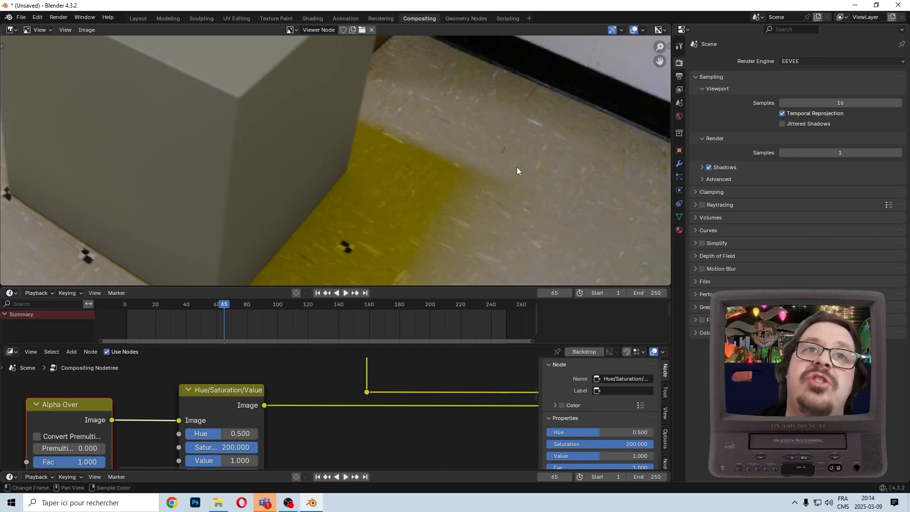
# Step: Set the Hue/Saturation/Value node's Hue to 0.55 and its Saturation to 1
pyautogui.moveTo(215, 437); pyautogui.dragTo(269, 436)
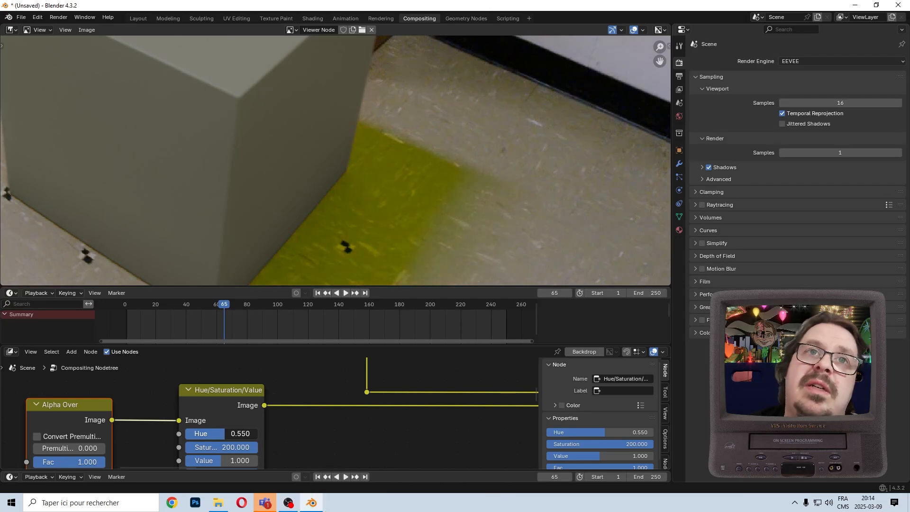
pyautogui.click(240, 449)
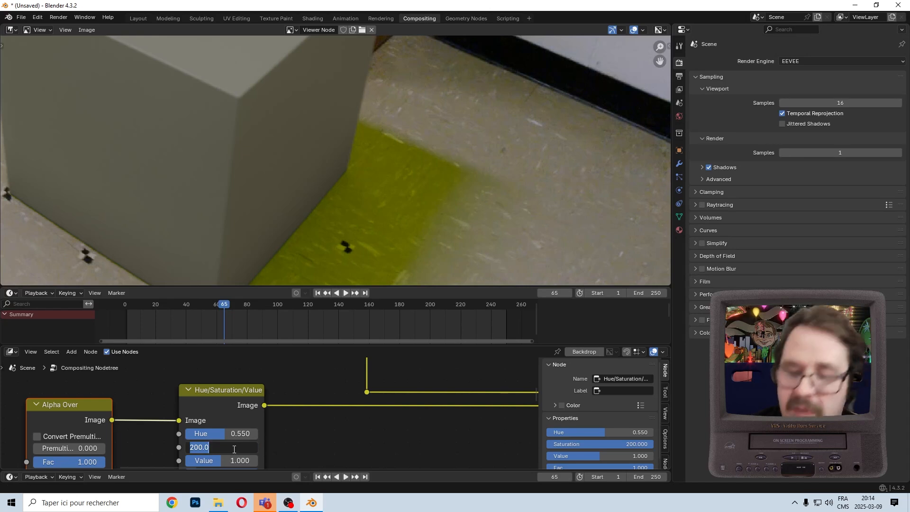
pyautogui.press('Return')
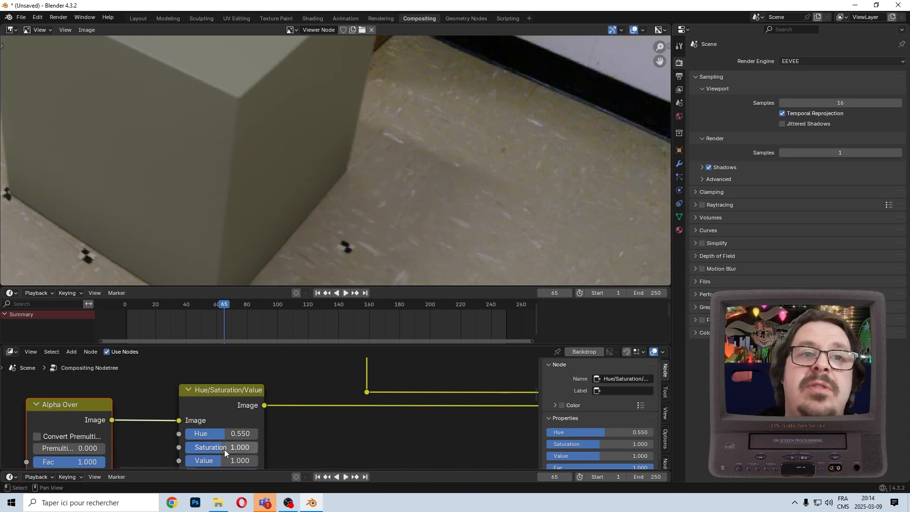
# Step: Set the Hue to 1 and try Saturation values of 2, 10 and 20 on the shadow
pyautogui.moveTo(224, 449); pyautogui.dragTo(258, 447)
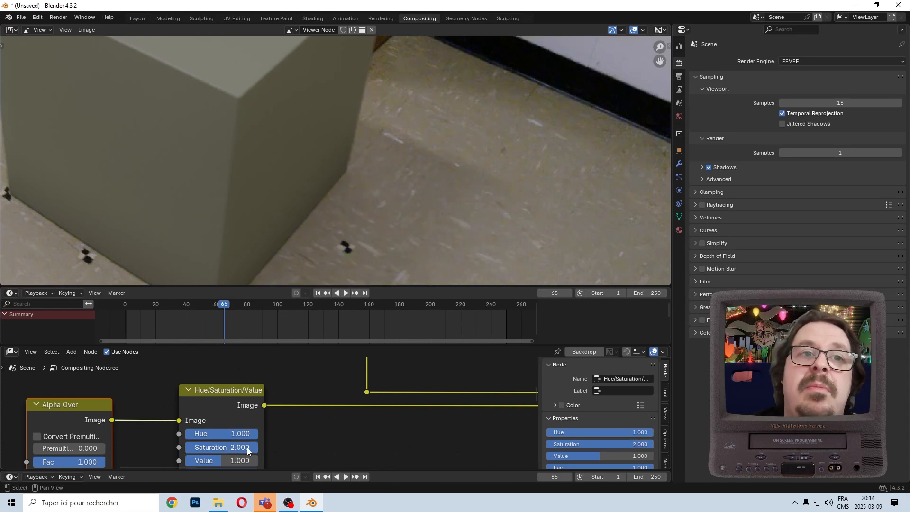
pyautogui.click(247, 447)
pyautogui.write('10')
pyautogui.press('Return')
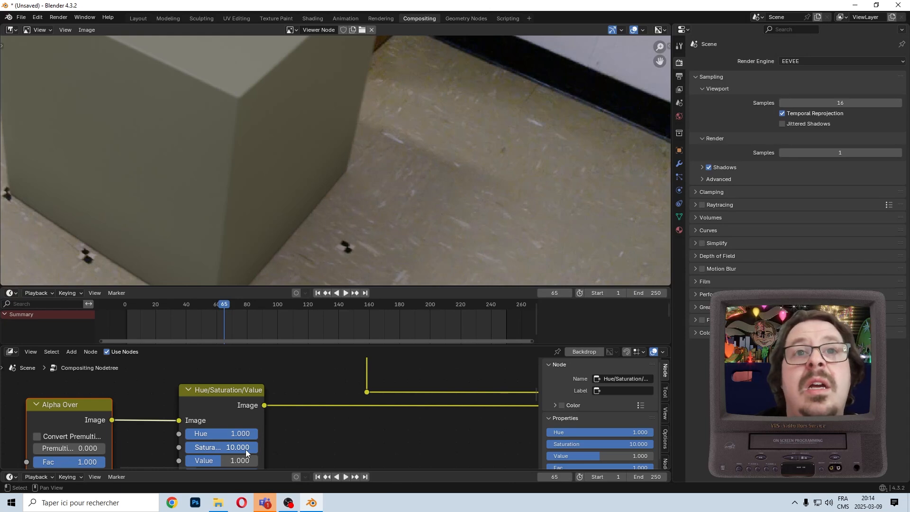
pyautogui.click(246, 449)
pyautogui.write('20')
pyautogui.press('Return')
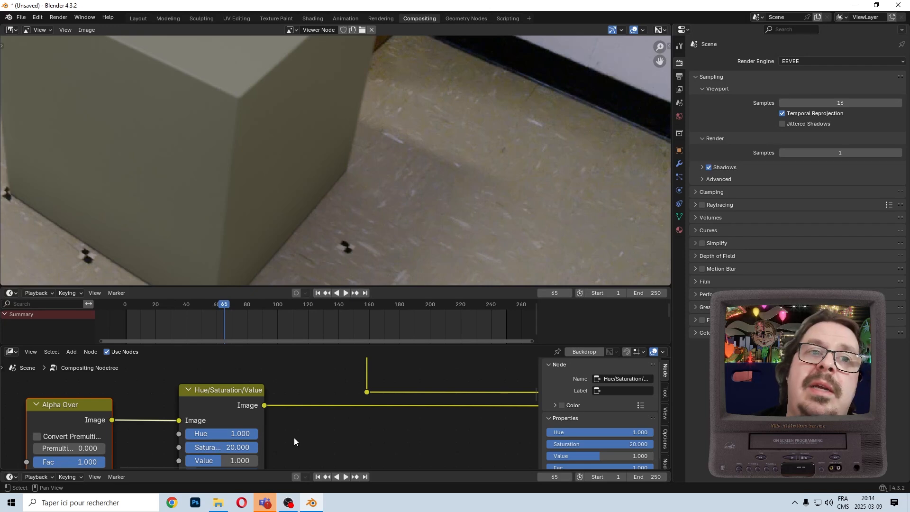
# Step: Set the Hue/Saturation/Value node's Hue to 0.542 and its Saturation to 30
pyautogui.moveTo(295, 439); pyautogui.dragTo(312, 401, button='middle')
pyautogui.moveTo(285, 399); pyautogui.dragTo(265, 399)
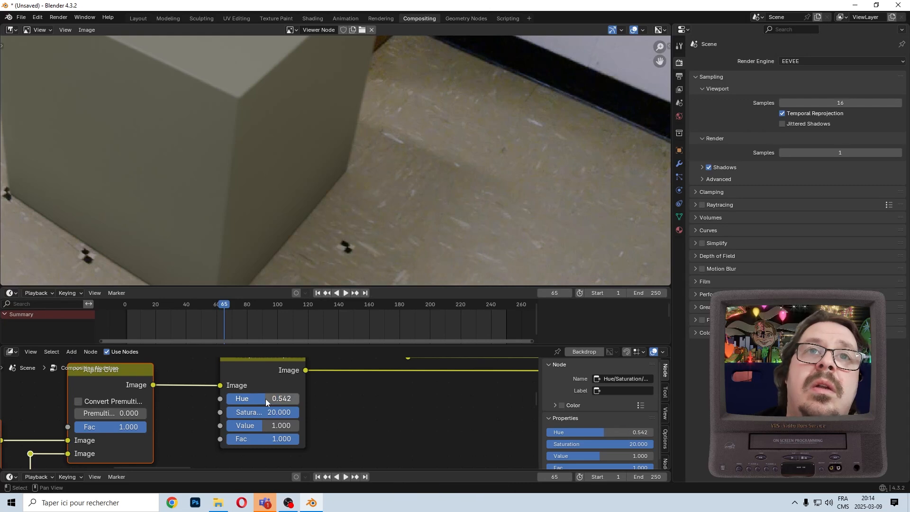
pyautogui.click(268, 413)
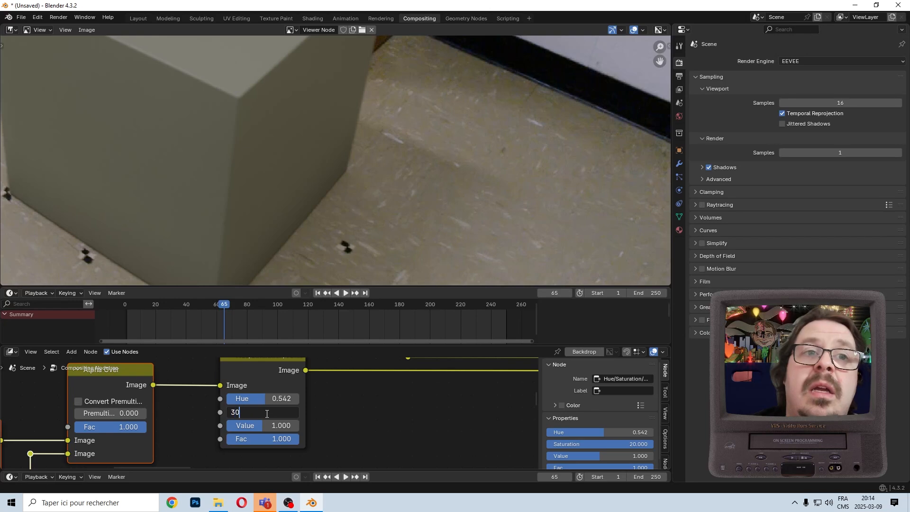
pyautogui.write('30')
pyautogui.press('Return')
# Step: Try Saturation values of 6 and 36 on the Hue/Saturation/Value node and settle on 32
pyautogui.click(266, 412)
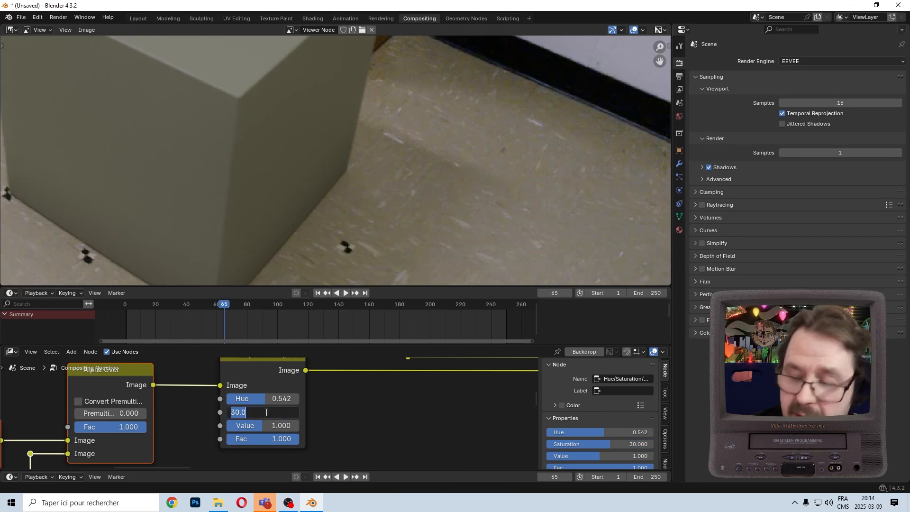
pyautogui.write('6')
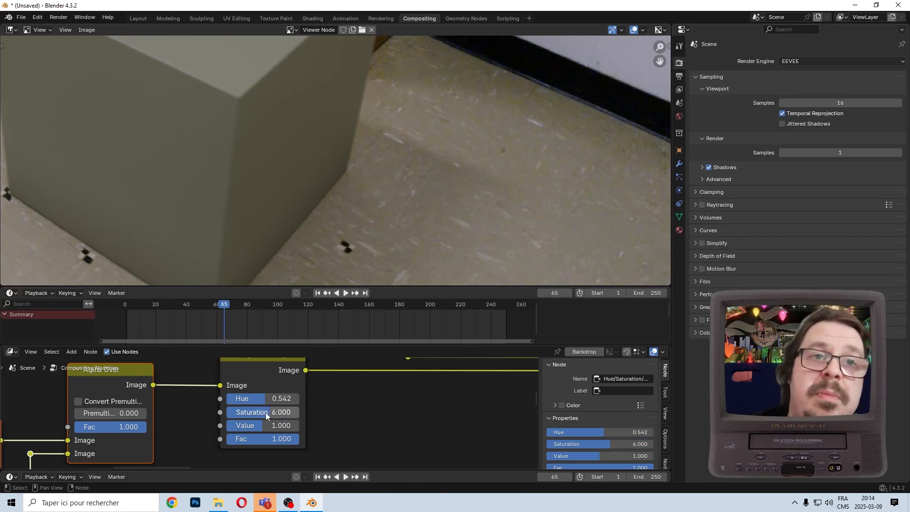
pyautogui.press('Return')
pyautogui.click(266, 413)
pyautogui.press('Home')
pyautogui.write('3')
pyautogui.press('Return')
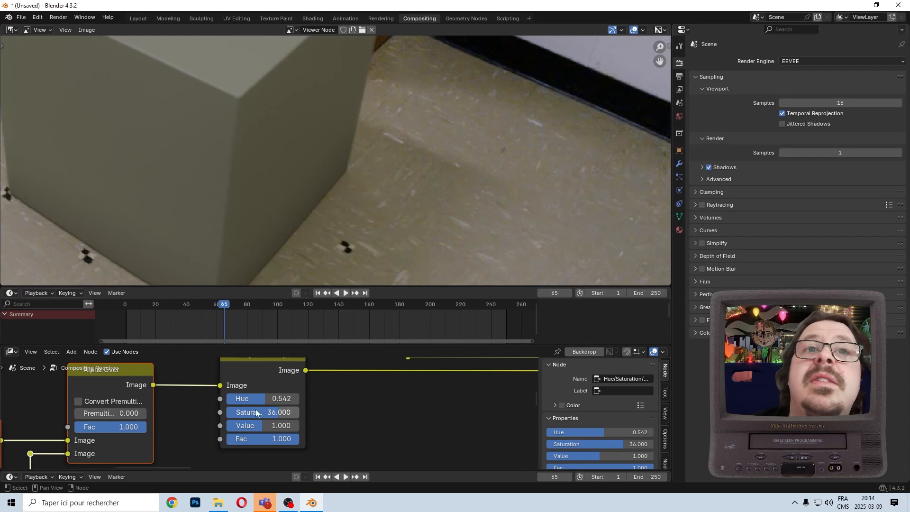
pyautogui.click(279, 411)
pyautogui.write('32')
pyautogui.press('Return')
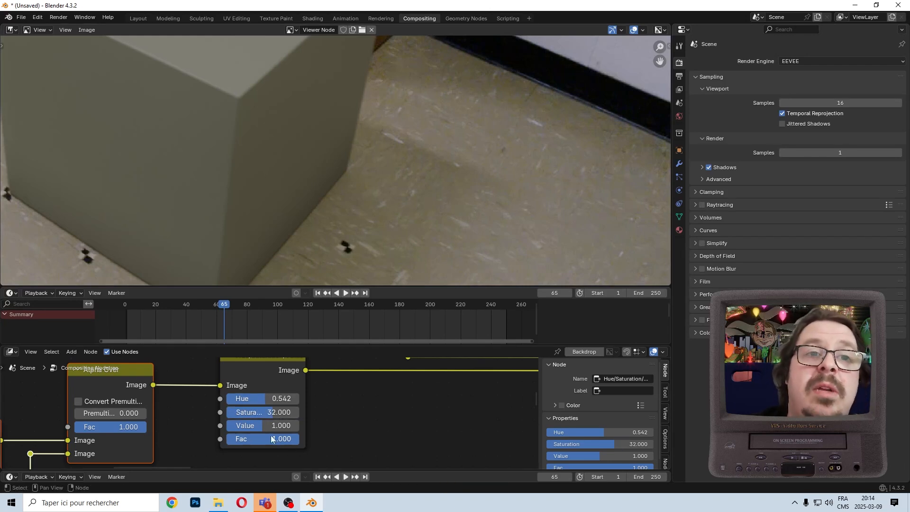
# Step: Try a Value of about 0.817 on the Hue/Saturation/Value node, undo it and look over the neighbouring shadow nodes
pyautogui.moveTo(281, 426); pyautogui.dragTo(271, 426)
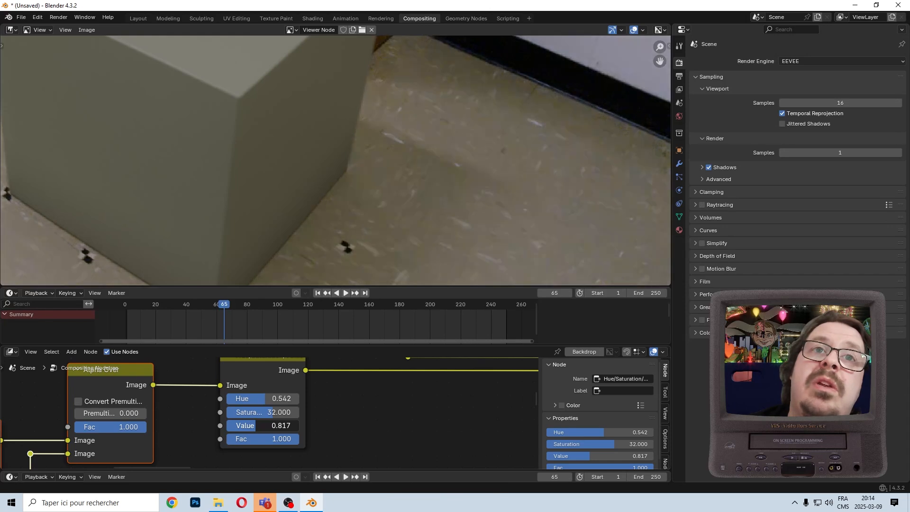
pyautogui.hotkey('ctrl', 'z')
pyautogui.scroll(-2, 328, 411)
pyautogui.moveTo(327, 411); pyautogui.dragTo(486, 397, button='middle')
pyautogui.scroll(-2, 486, 397)
pyautogui.moveTo(331, 407); pyautogui.dragTo(325, 444, button='middle')
pyautogui.scroll(-5, 374, 414)
pyautogui.scroll(2, 334, 437)
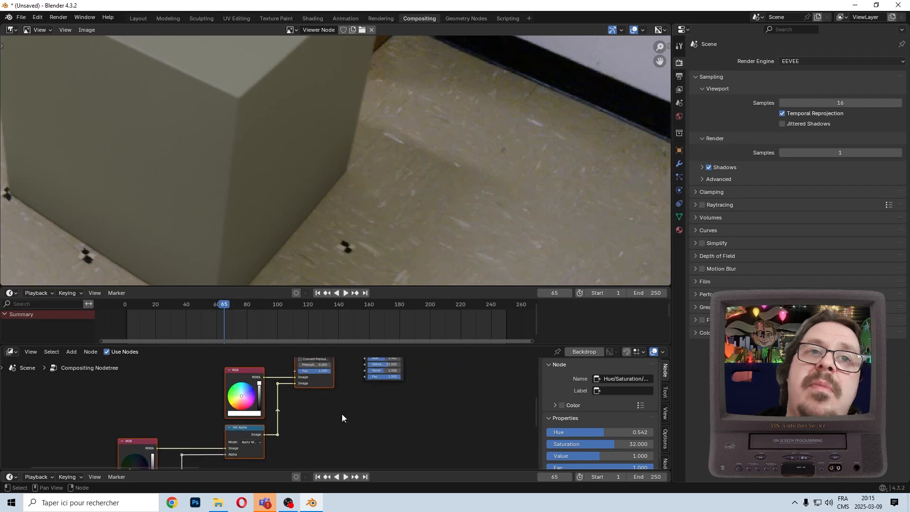
pyautogui.scroll(2, 342, 414)
pyautogui.scroll(2, 267, 414)
pyautogui.scroll(2, 266, 413)
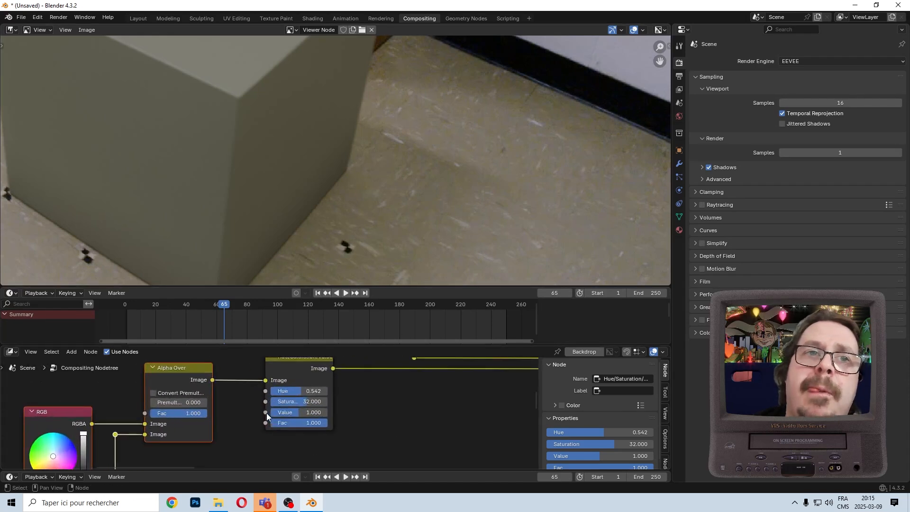
pyautogui.scroll(-3, 442, 398)
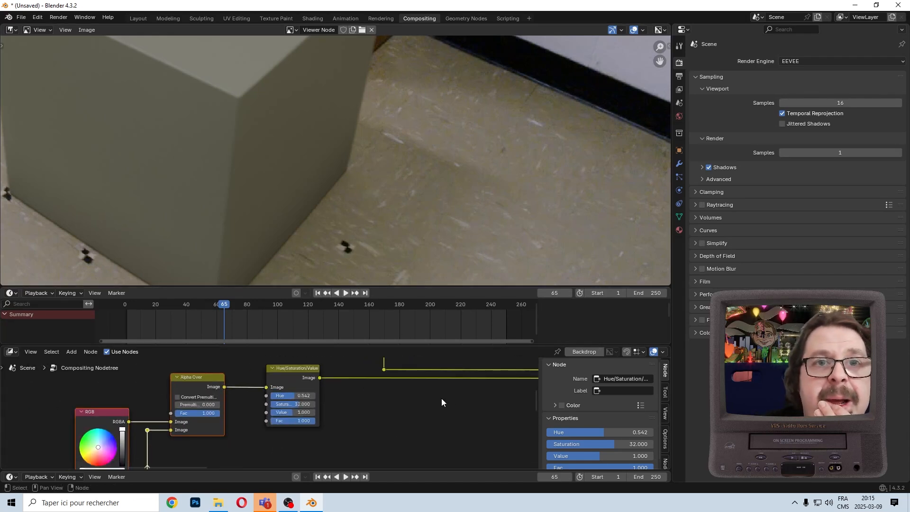
# Step: Try a factor of 2 on the Multiply node, lower it to 1.367 and check the shadow in the composite
pyautogui.moveTo(442, 399); pyautogui.dragTo(254, 411, button='middle')
pyautogui.scroll(5, 420, 409)
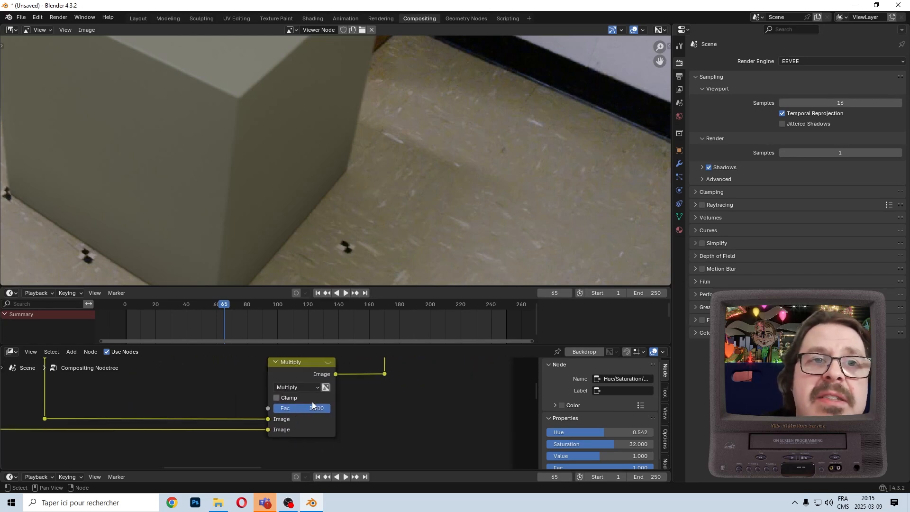
pyautogui.click(311, 408)
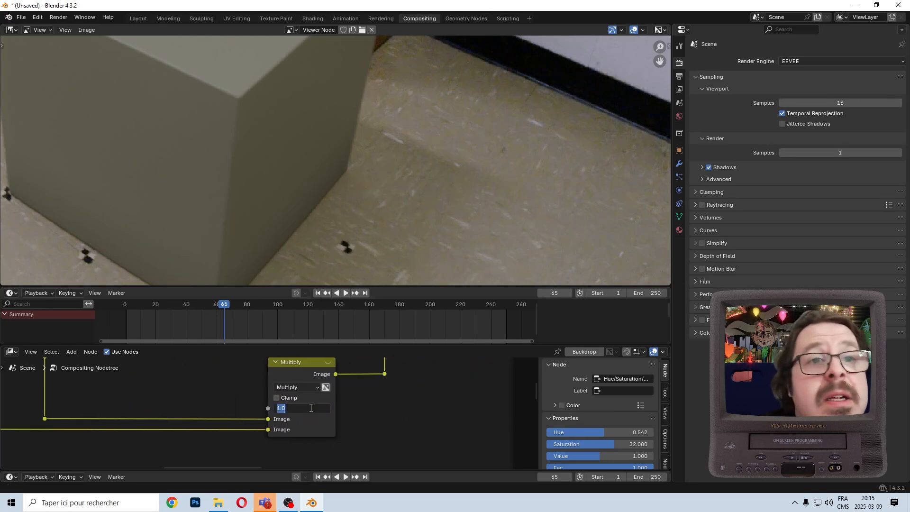
pyautogui.write('2')
pyautogui.press('Return')
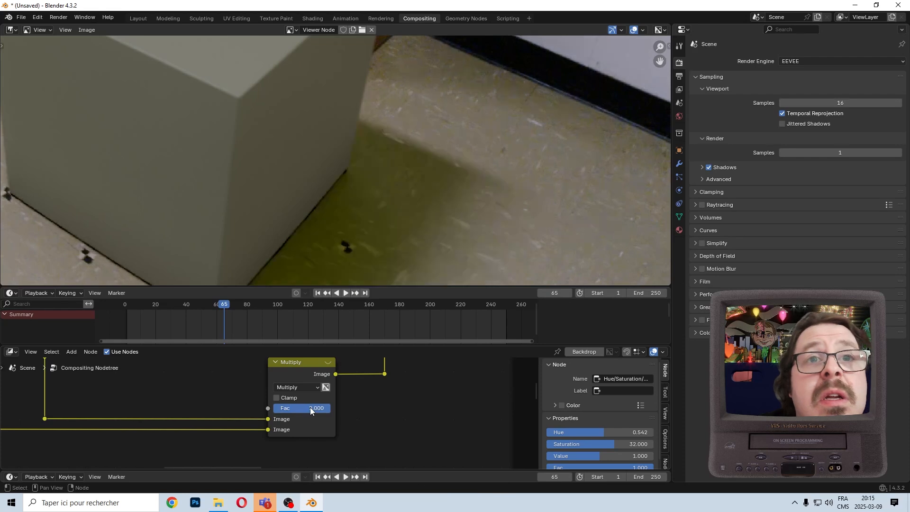
pyautogui.moveTo(313, 409); pyautogui.dragTo(290, 408)
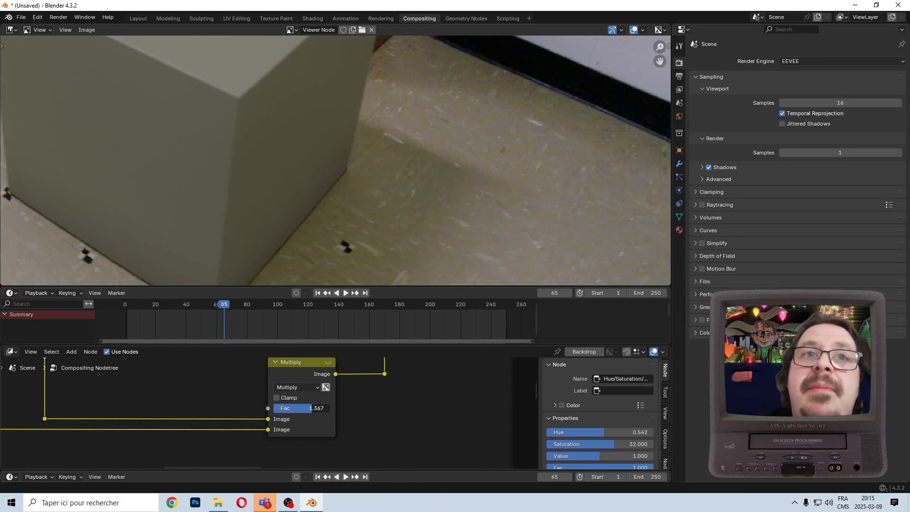
pyautogui.scroll(-4, 507, 180)
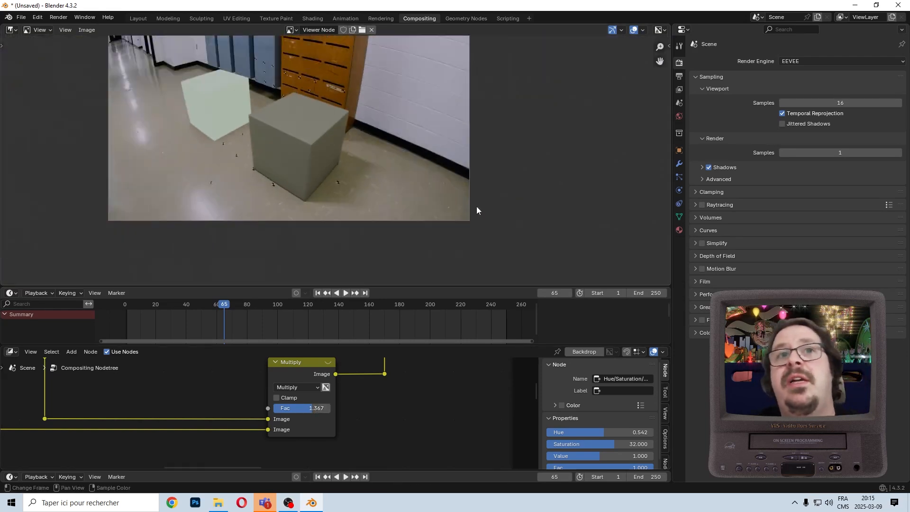
pyautogui.scroll(3, 356, 197)
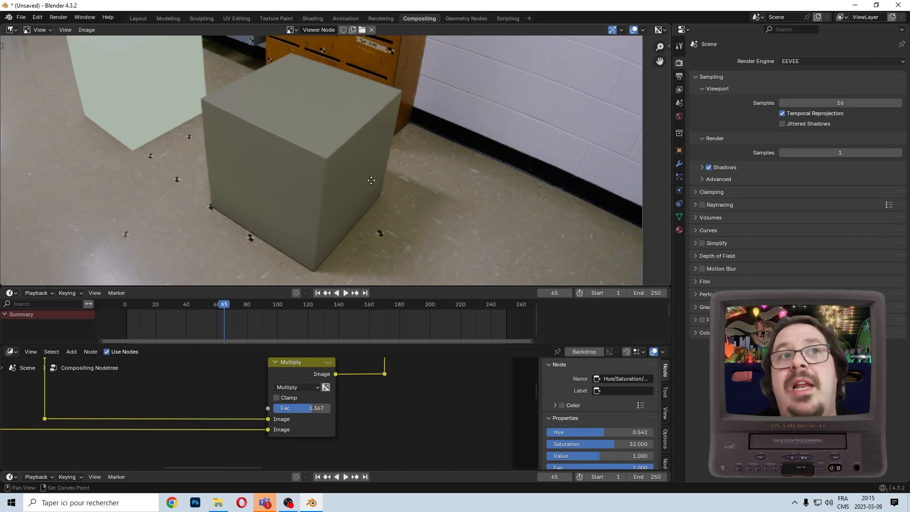
pyautogui.scroll(2, 571, 162)
pyautogui.moveTo(545, 167); pyautogui.dragTo(433, 211, button='middle')
pyautogui.scroll(-4, 435, 208)
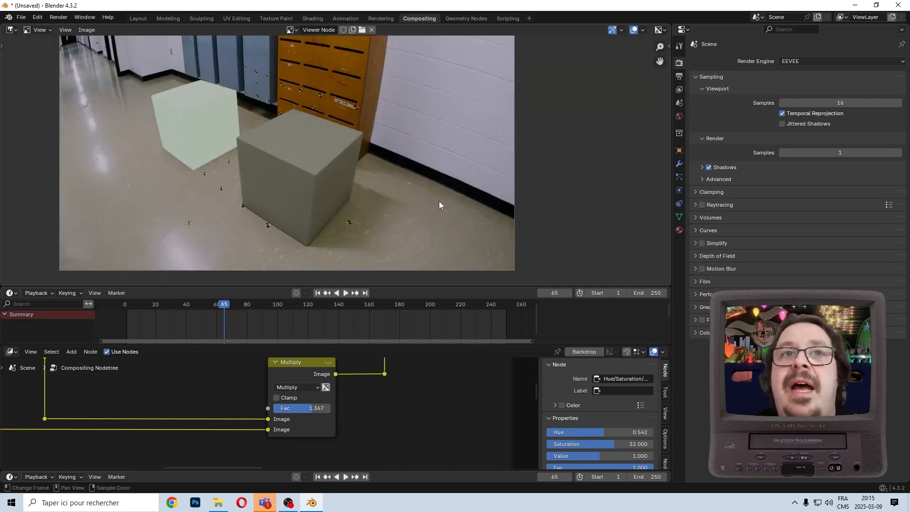
# Step: Move the Multiply node and its incoming reroute horizontally, closer to the Hue/Saturation/Value node
pyautogui.scroll(-8, 263, 399)
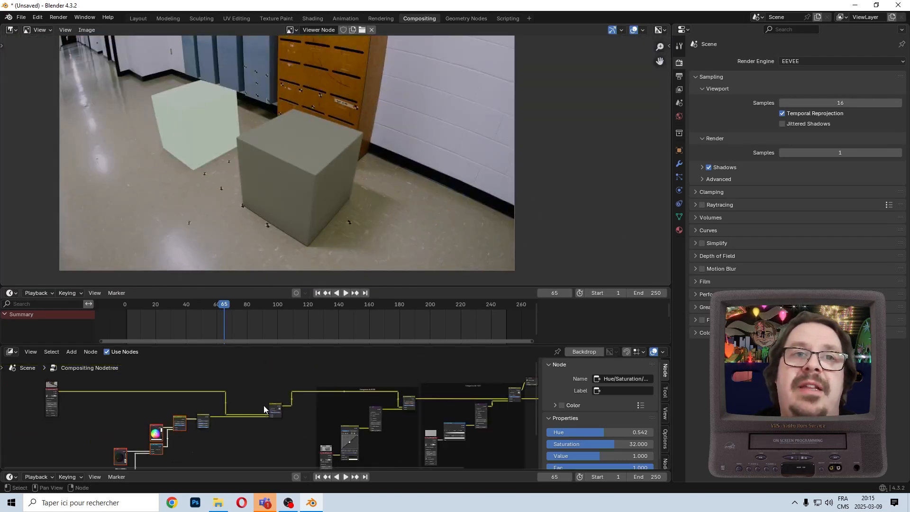
pyautogui.scroll(2, 228, 386)
pyautogui.moveTo(240, 378); pyautogui.dragTo(297, 436)
pyautogui.press('g')
pyautogui.press('x')
pyautogui.click(246, 439)
pyautogui.moveTo(250, 369); pyautogui.dragTo(204, 427)
pyautogui.press('g')
pyautogui.press('x')
pyautogui.click(261, 424)
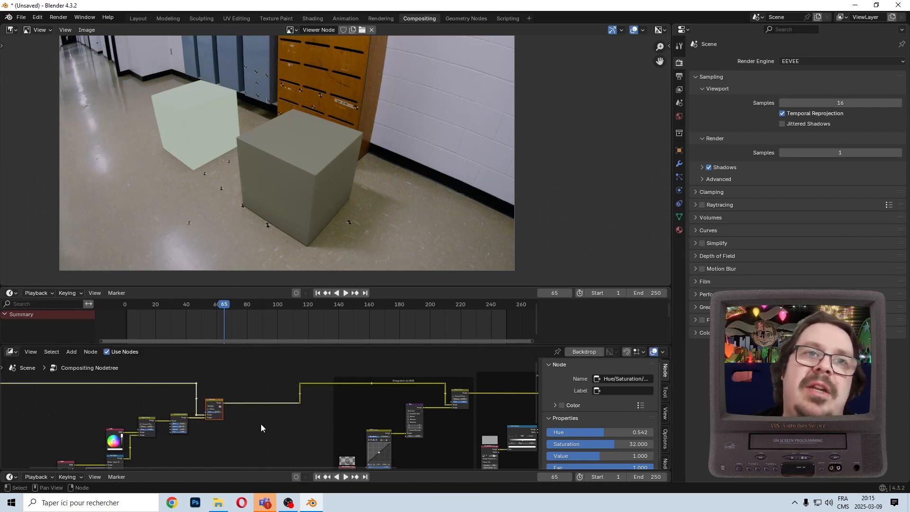
# Step: Move the footage node and all shadow nodes left along X, farther away from the existing framed groups
pyautogui.scroll(-5, 249, 423)
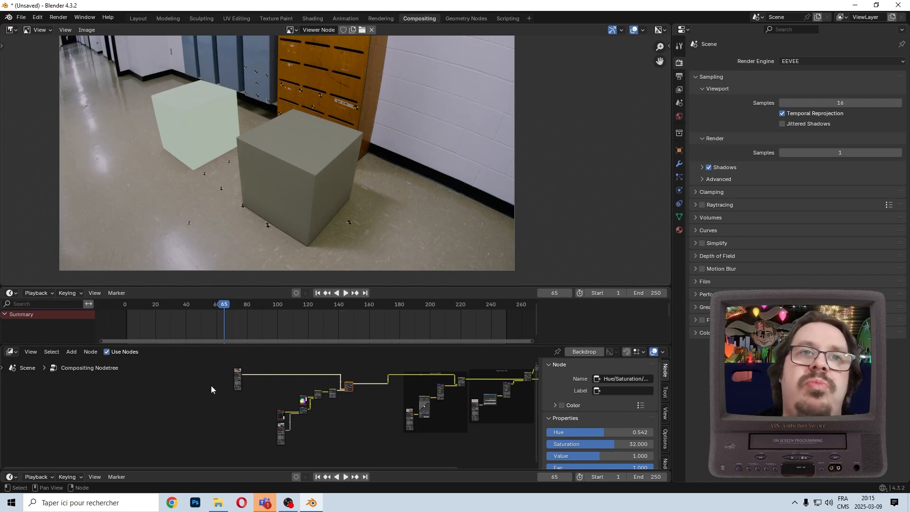
pyautogui.moveTo(208, 368); pyautogui.dragTo(360, 438)
pyautogui.press('g')
pyautogui.press('x')
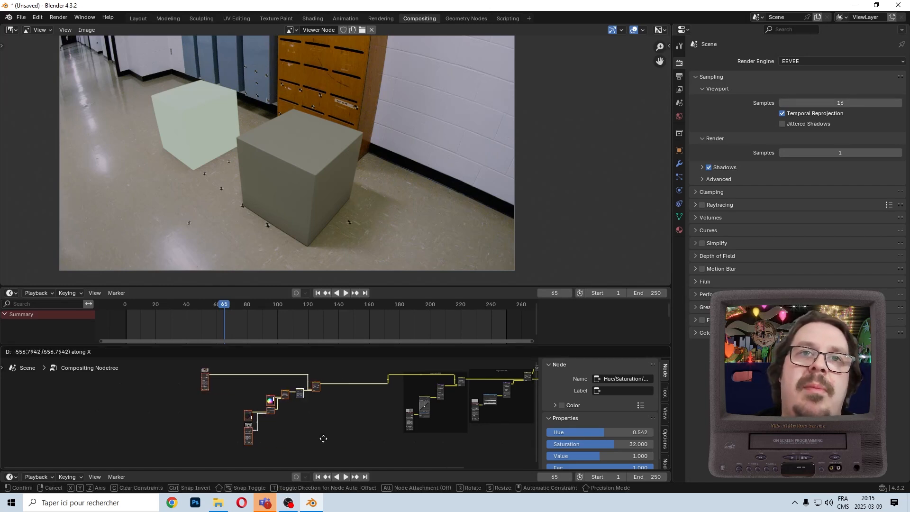
pyautogui.click(257, 437)
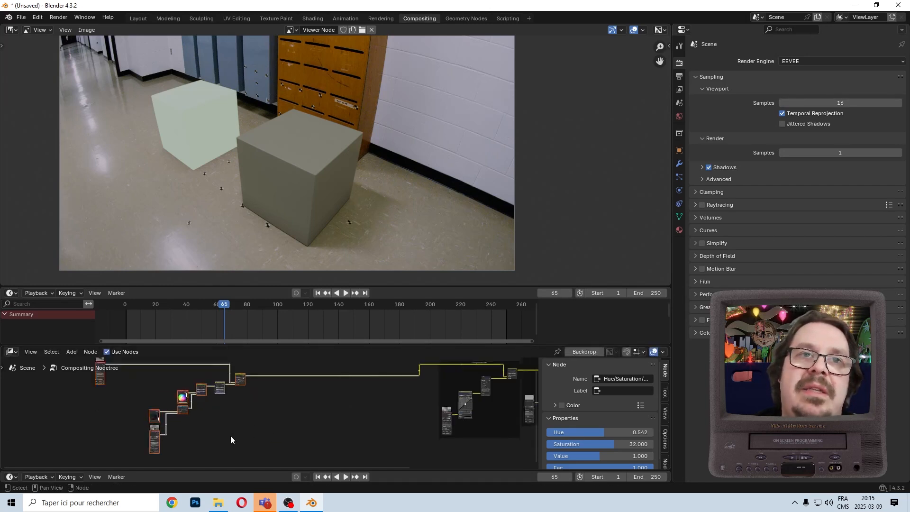
# Step: Add a Frame node and parent the shadow nodes, up to and including Multiply, to it
pyautogui.scroll(3, 231, 436)
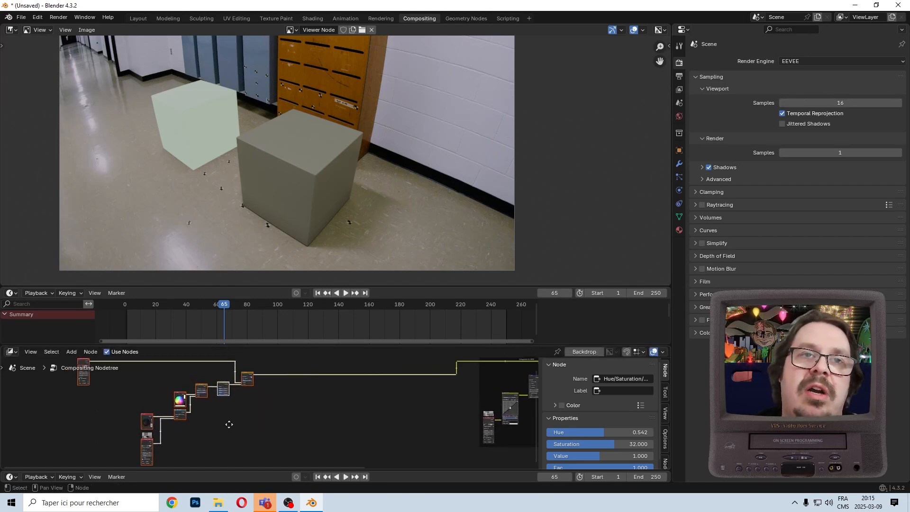
pyautogui.click(76, 351)
pyautogui.write('frame')
pyautogui.press('Return')
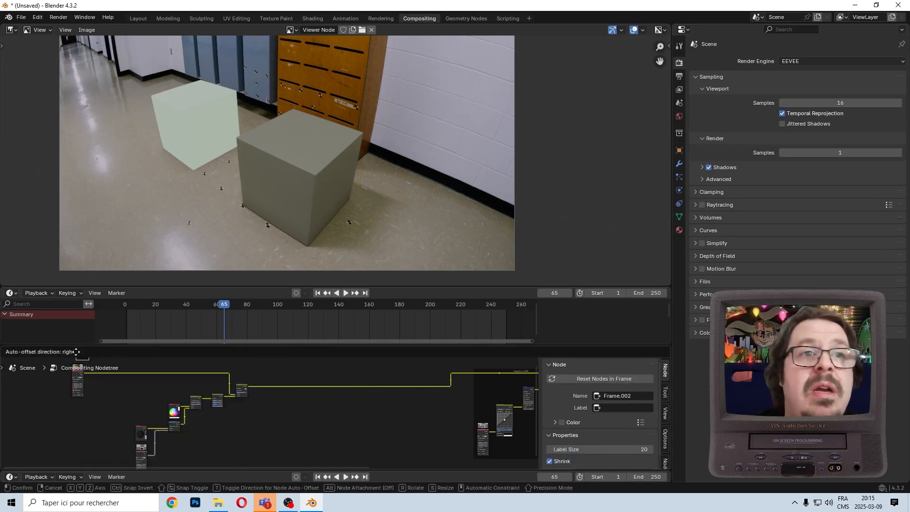
pyautogui.click(66, 421)
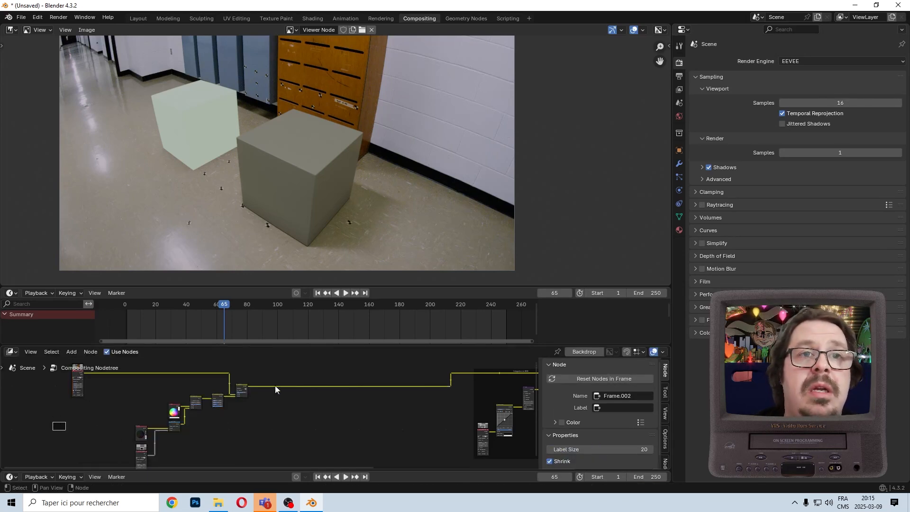
pyautogui.moveTo(262, 369); pyautogui.dragTo(119, 466)
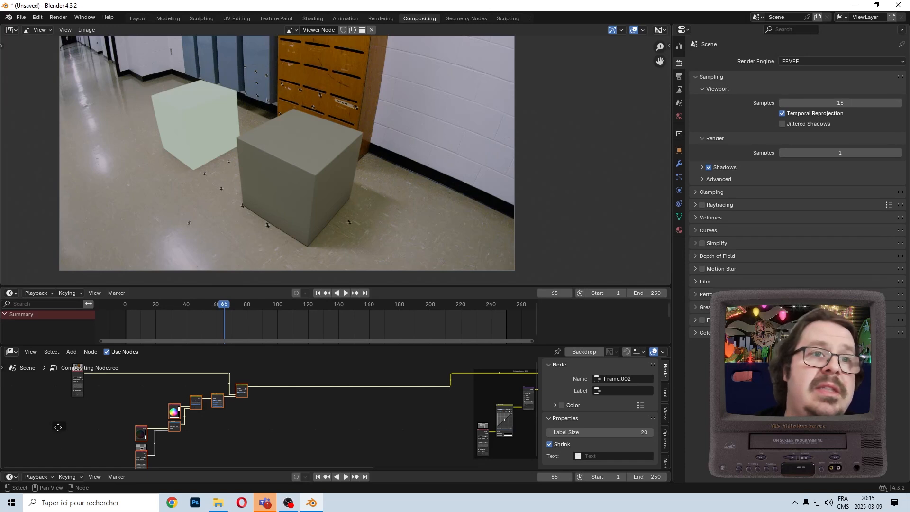
pyautogui.hotkey('ctrl', 'p')
# Step: Label the new frame around the shadow nodes "Integration de l'Ombre"
pyautogui.scroll(6, 182, 406)
pyautogui.moveTo(185, 403); pyautogui.dragTo(255, 489, button='middle')
pyautogui.scroll(5, 265, 327)
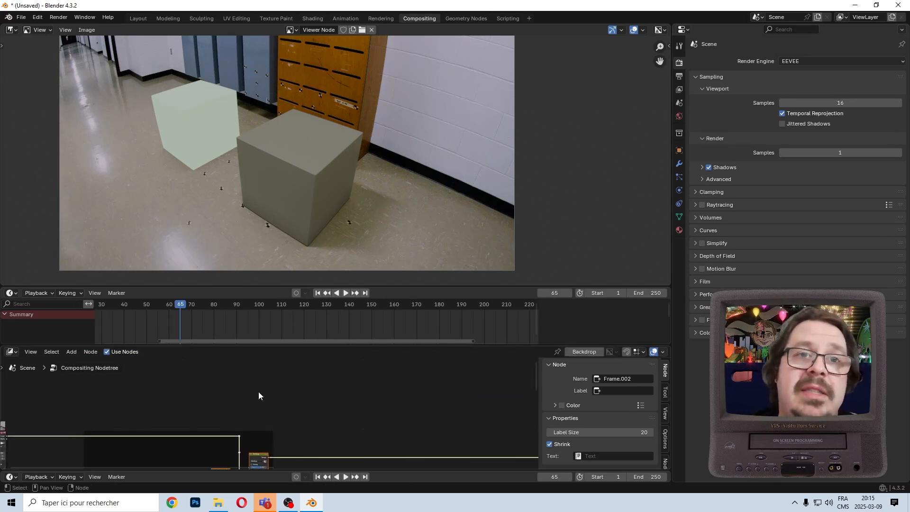
pyautogui.click(264, 435)
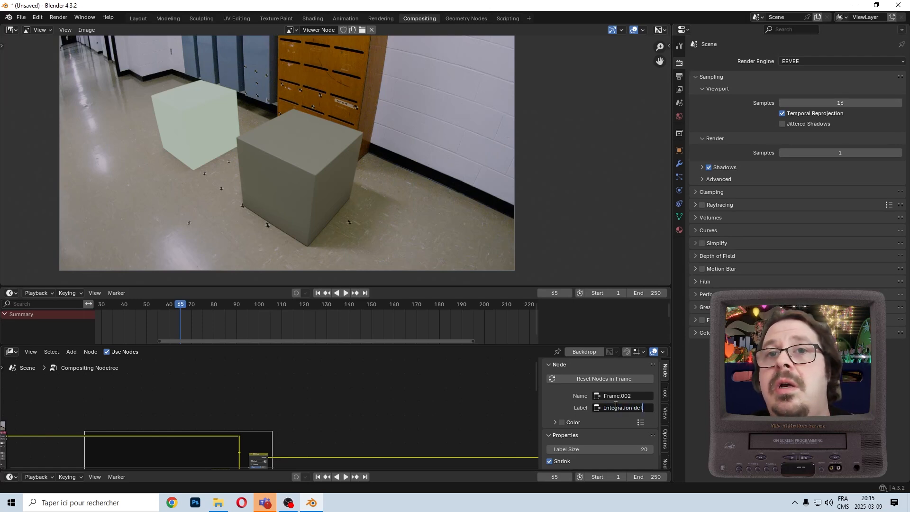
pyautogui.write('e')
pyautogui.press('Return')
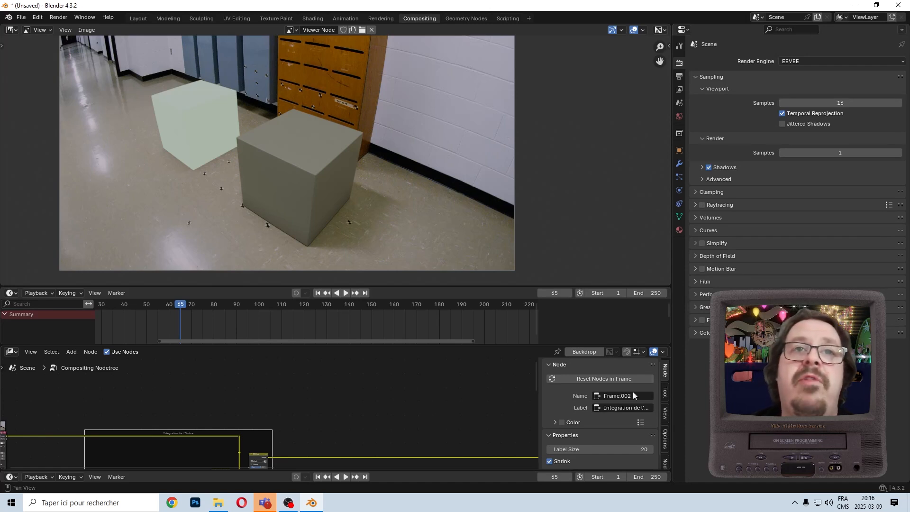
# Step: Bring the Hue/Saturation/Value node closer to Alpha Over and shift the shadow nodes left, leaving a gap before Multiply
pyautogui.scroll(-4, 315, 421)
pyautogui.moveTo(316, 418); pyautogui.dragTo(399, 333, button='middle')
pyautogui.scroll(8, 362, 411)
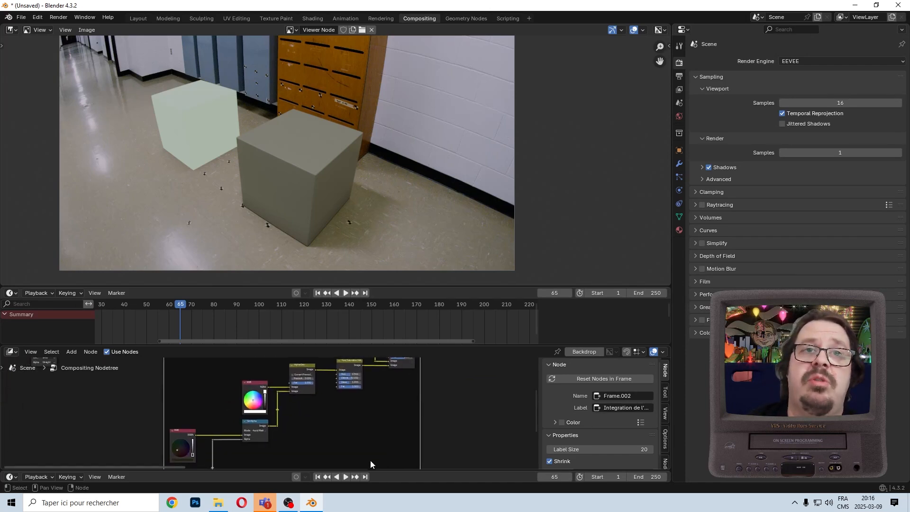
pyautogui.moveTo(365, 391); pyautogui.dragTo(369, 406, button='middle')
pyautogui.click(353, 378)
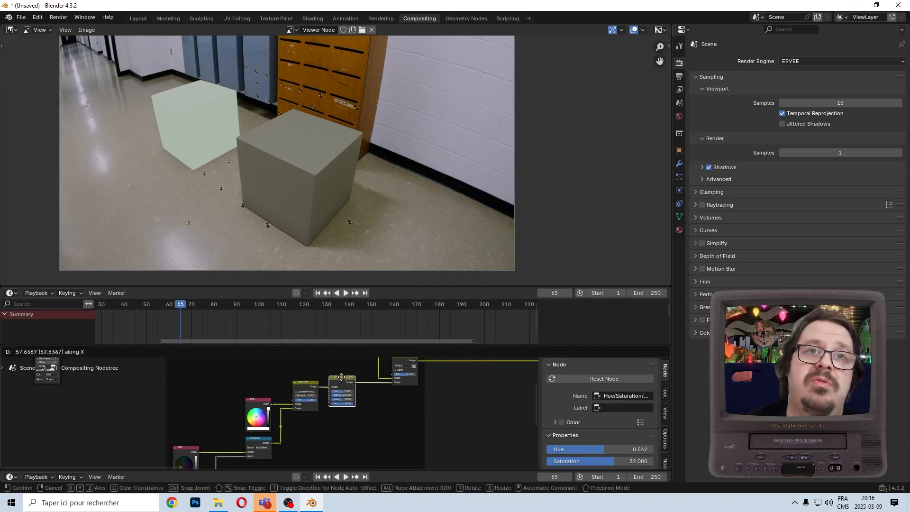
pyautogui.scroll(-4, 268, 414)
pyautogui.moveTo(221, 400); pyautogui.dragTo(295, 441)
pyautogui.scroll(5, 294, 437)
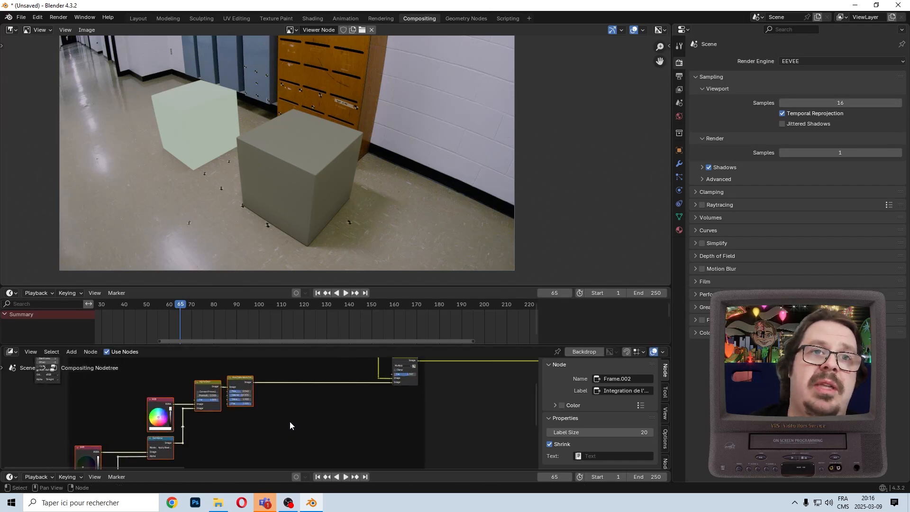
# Step: Add a Blur node on the link between the Hue/Saturation/Value node and the Multiply node
pyautogui.moveTo(290, 422); pyautogui.dragTo(281, 450, button='middle')
pyautogui.click(70, 353)
pyautogui.write('b')
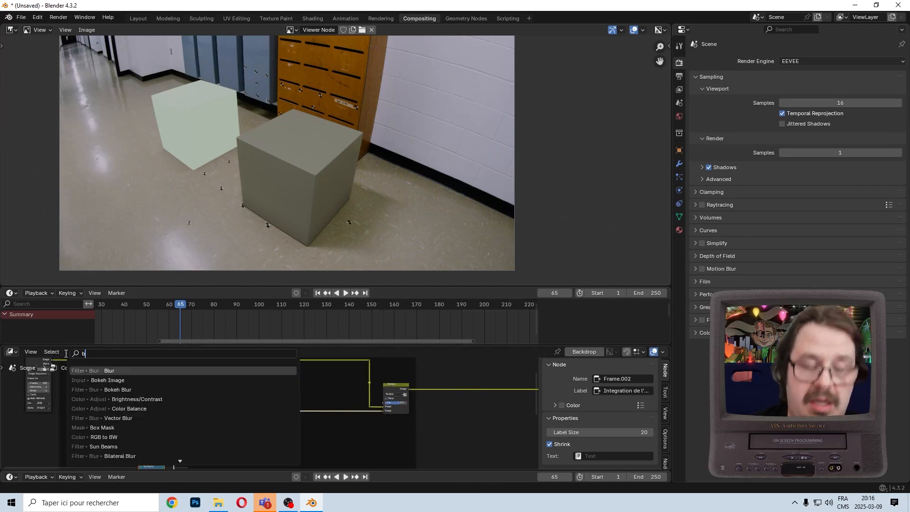
pyautogui.write('lur')
pyautogui.press('Return')
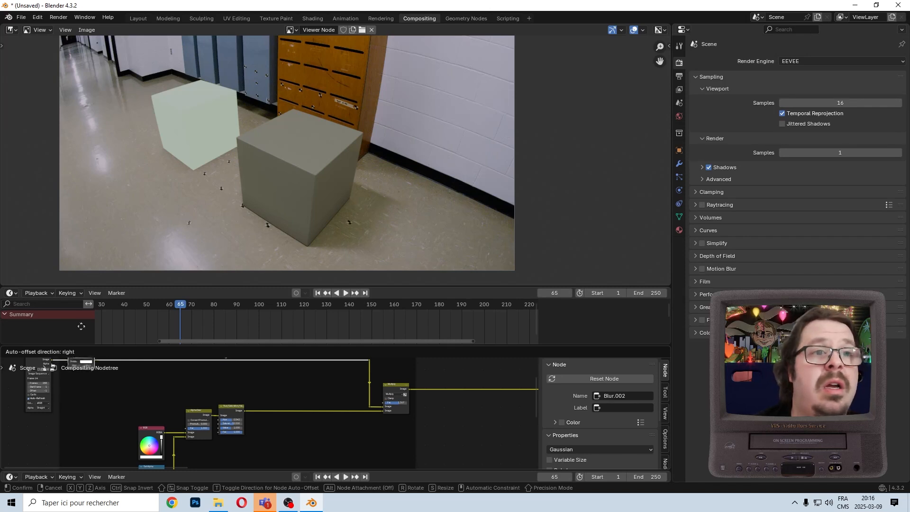
pyautogui.scroll(5, 308, 416)
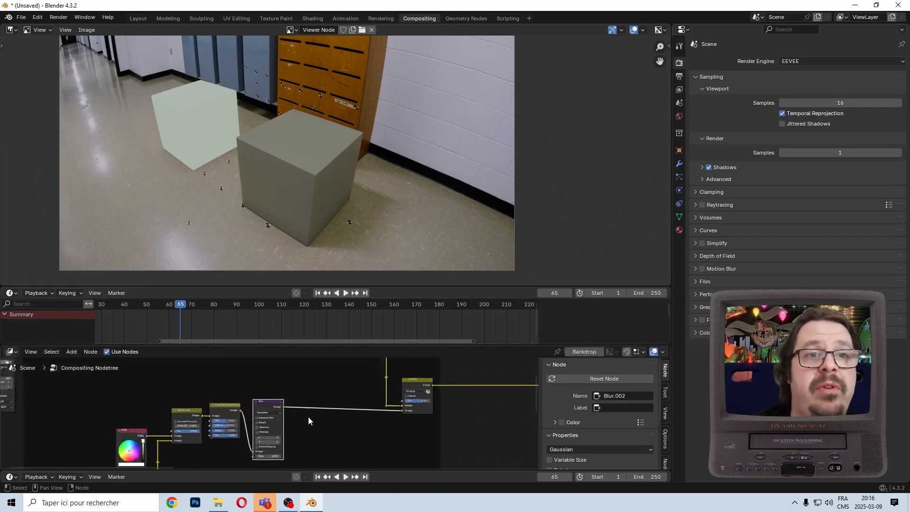
pyautogui.scroll(2, 309, 389)
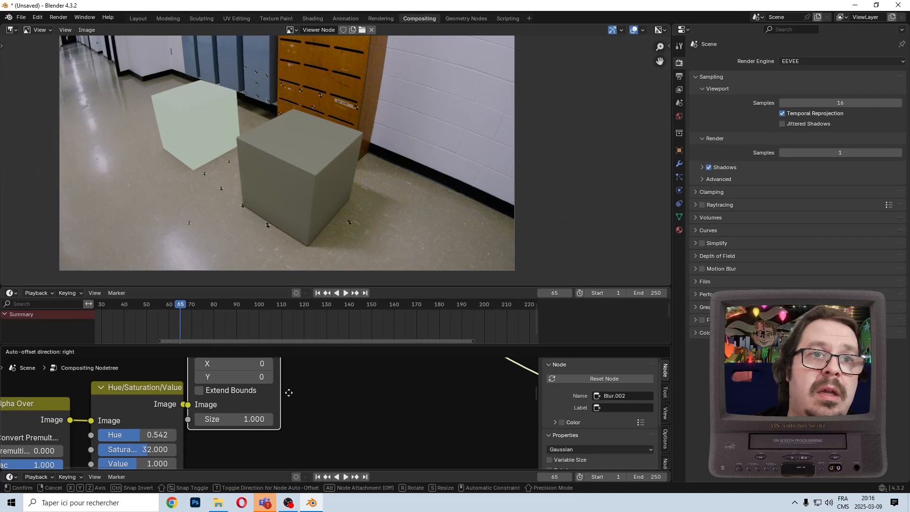
pyautogui.click(350, 396)
pyautogui.scroll(-6, 327, 397)
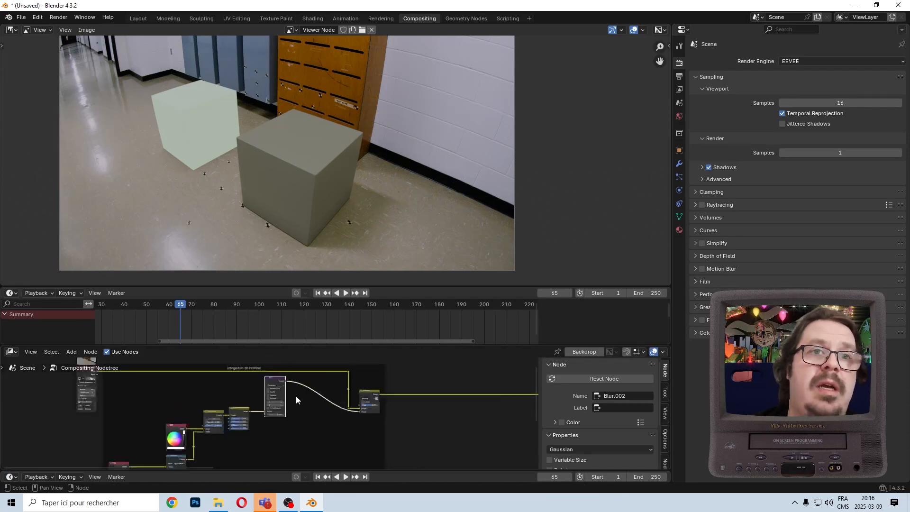
# Step: Move the shadow nodes up to Blur down along Y so Blur's output lines up with Multiply's lower Image input
pyautogui.scroll(-5, 295, 400)
pyautogui.moveTo(304, 451); pyautogui.dragTo(208, 358)
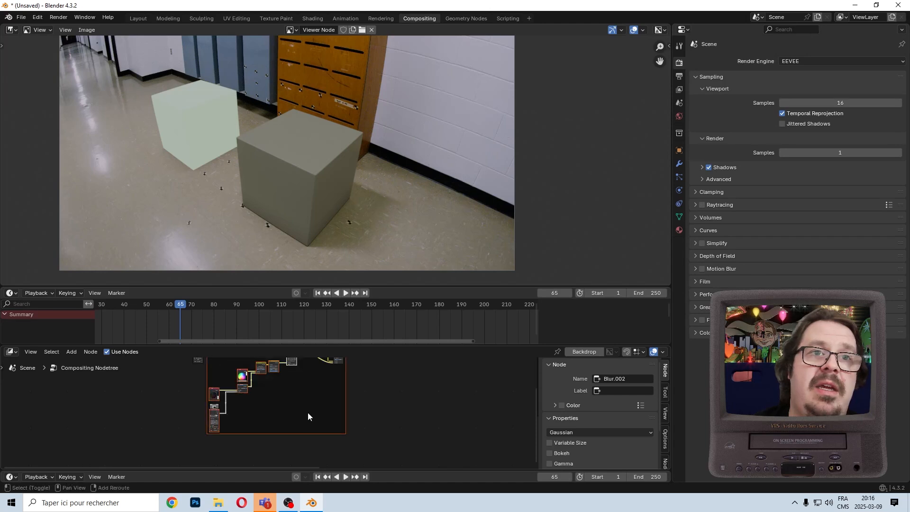
pyautogui.click(333, 427)
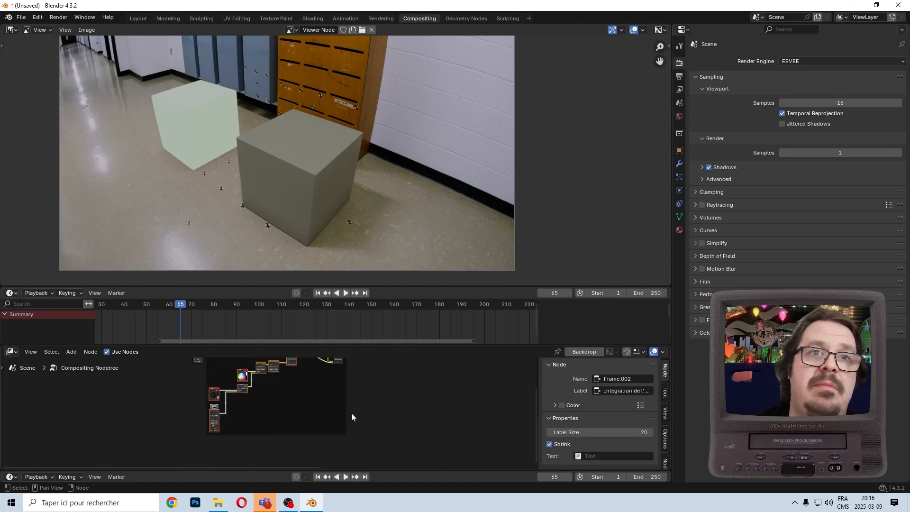
pyautogui.scroll(8, 352, 413)
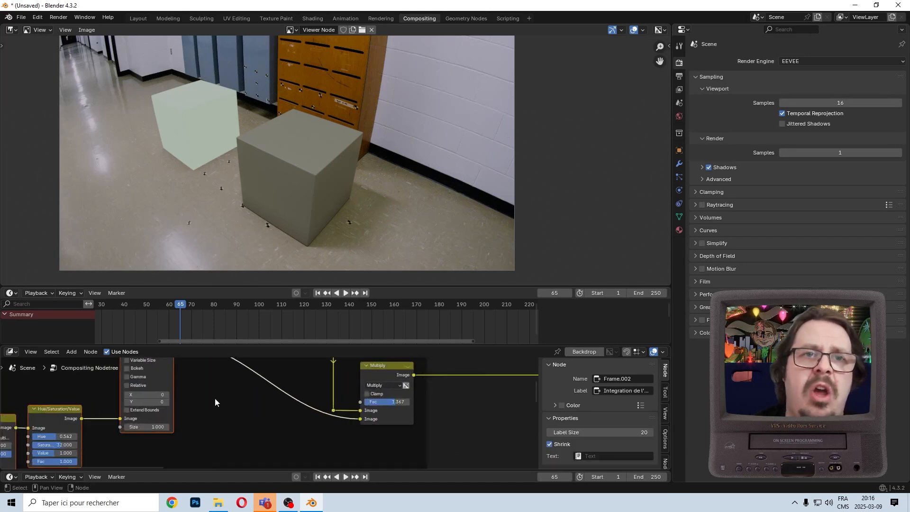
pyautogui.press('g')
pyautogui.press('y')
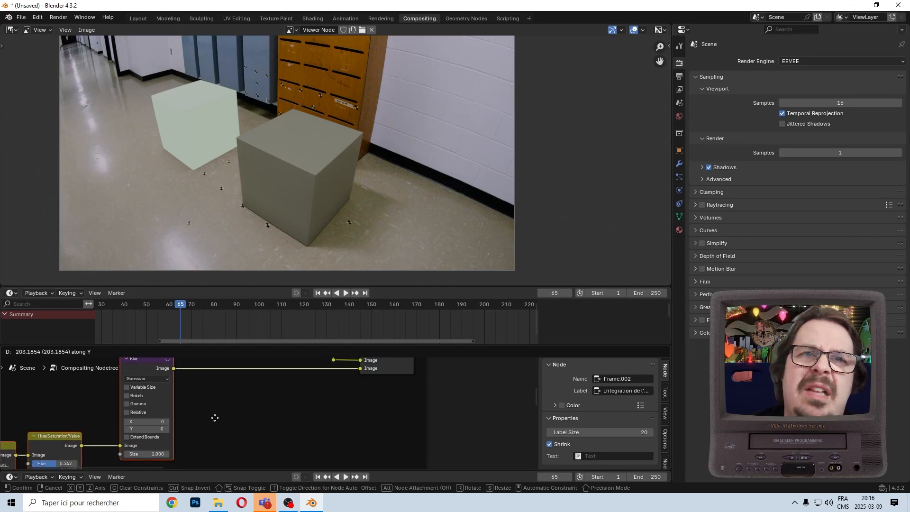
pyautogui.click(215, 418)
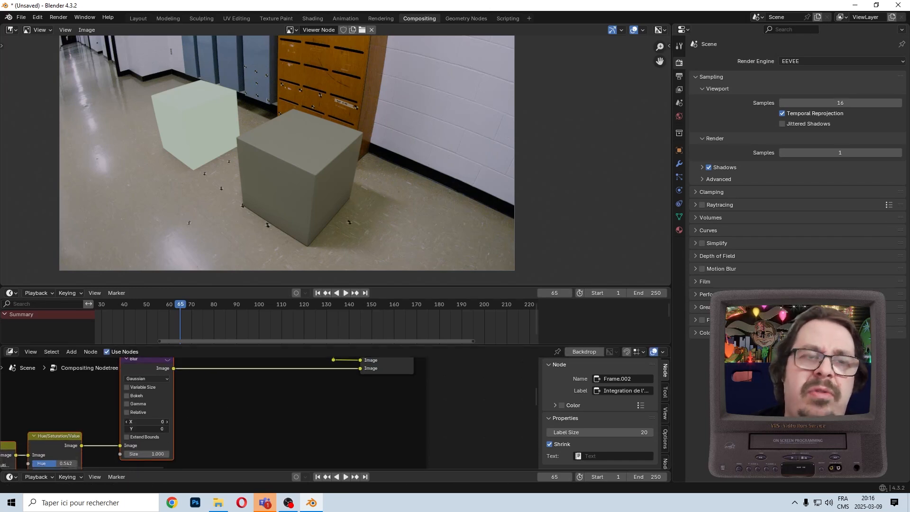
# Step: Try X and Y values of 3 and 10 on the shadow's Blur node and inspect the shadow edge up close
pyautogui.press('Return')
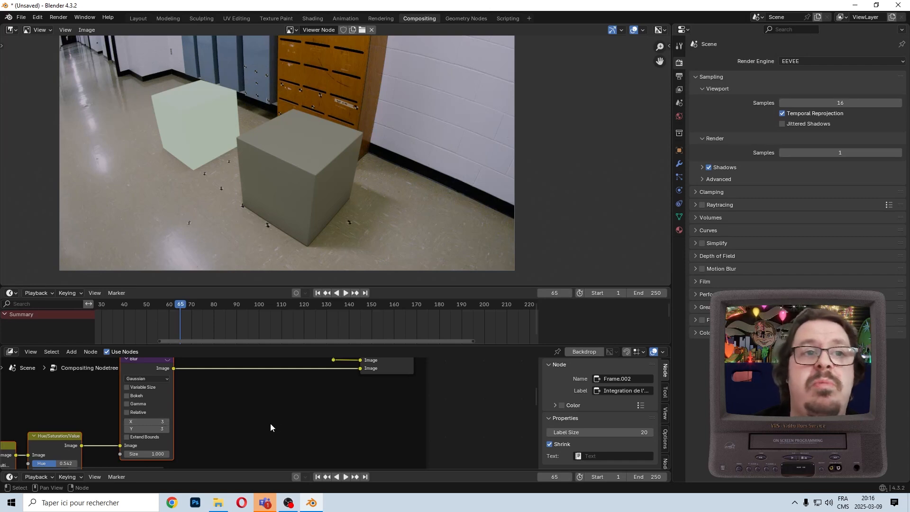
pyautogui.scroll(4, 198, 438)
pyautogui.moveTo(183, 434); pyautogui.dragTo(376, 421, button='middle')
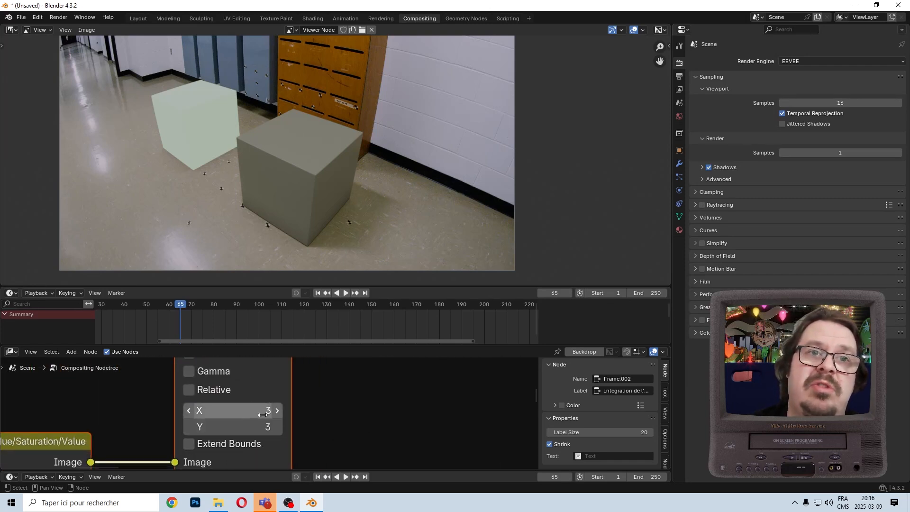
pyautogui.moveTo(263, 415); pyautogui.dragTo(245, 423)
pyautogui.write('10')
pyautogui.press('Return')
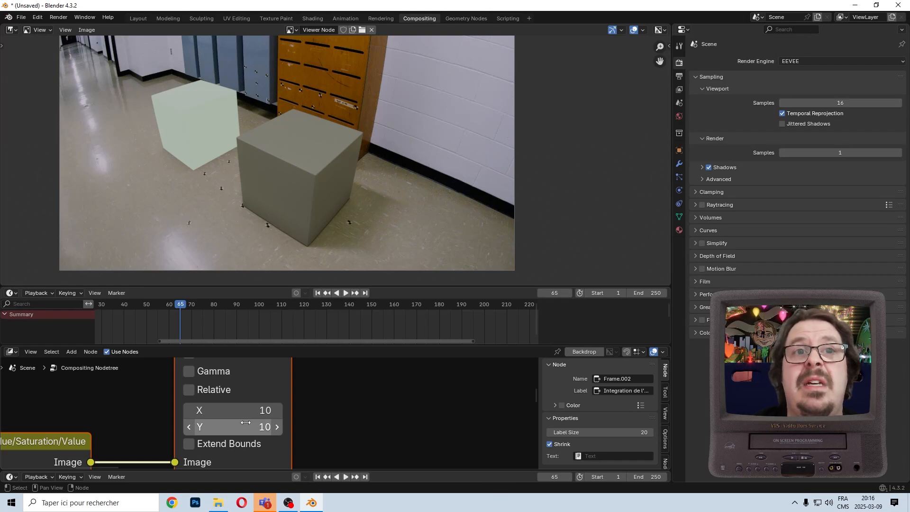
pyautogui.scroll(6, 362, 214)
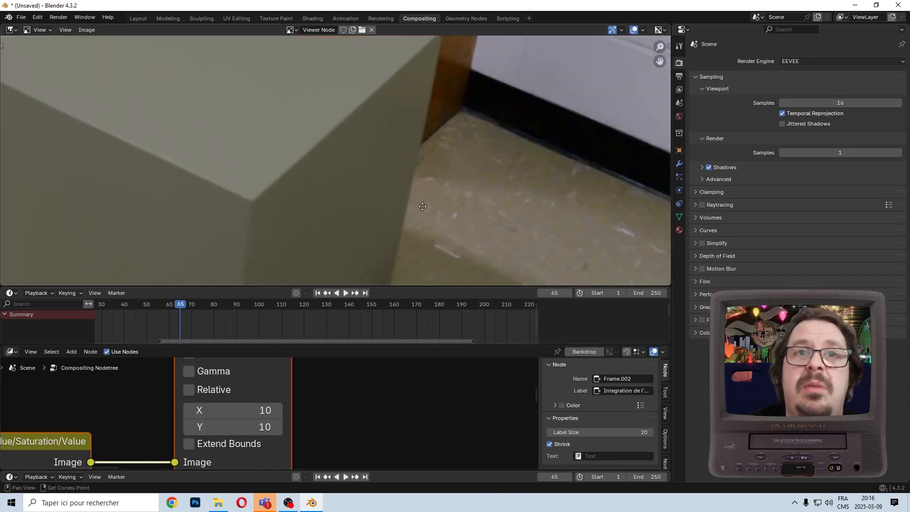
pyautogui.scroll(-2, 275, 424)
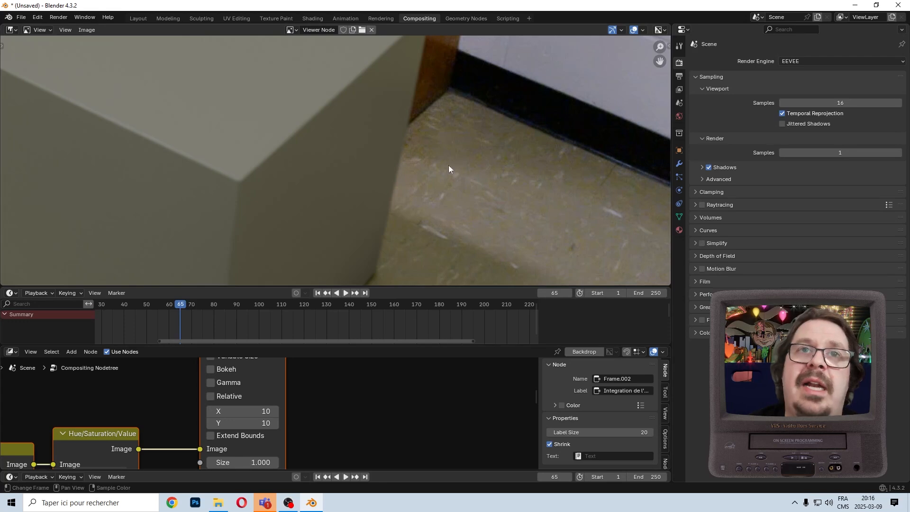
# Step: Try a Size of 25 on the shadow's Blur node
pyautogui.scroll(-1, 411, 437)
pyautogui.moveTo(355, 428); pyautogui.dragTo(343, 402, button='middle')
pyautogui.scroll(3, 237, 454)
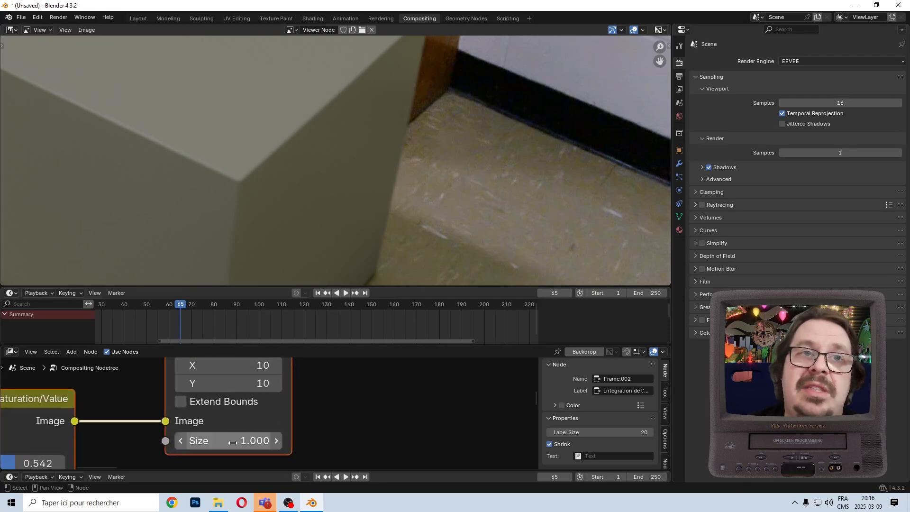
pyautogui.moveTo(236, 441); pyautogui.dragTo(237, 441)
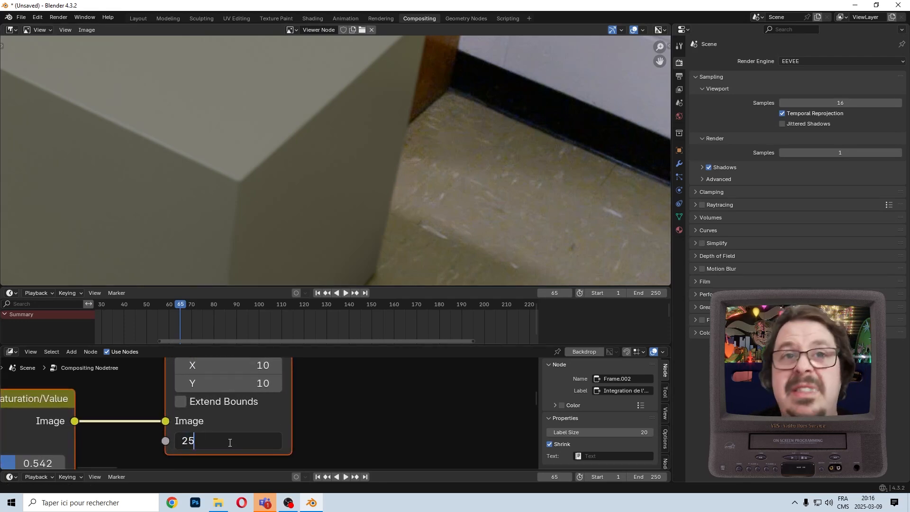
pyautogui.press('Return')
pyautogui.scroll(-1, 307, 364)
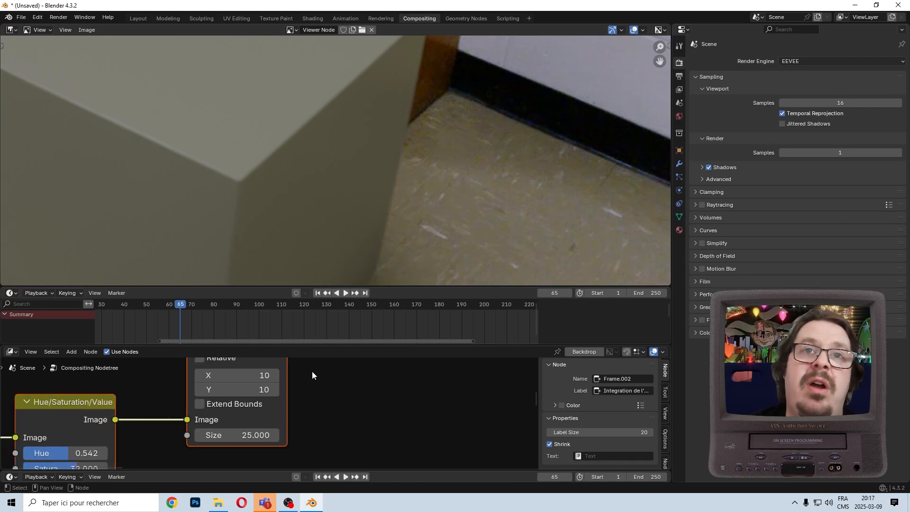
# Step: Set the shadow's Blur node to 4 in X and Y with a Size of 1
pyautogui.moveTo(312, 371); pyautogui.dragTo(280, 425, button='middle')
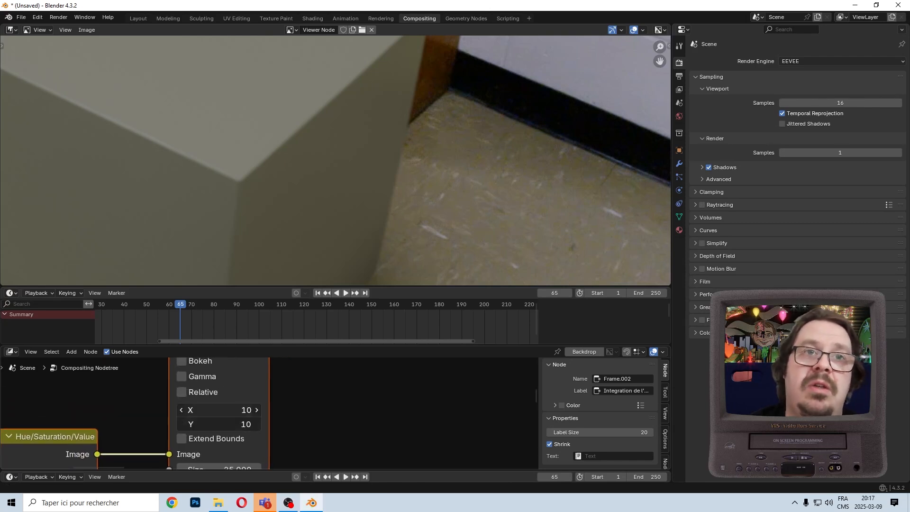
pyautogui.press('Return')
pyautogui.scroll(-1, 268, 423)
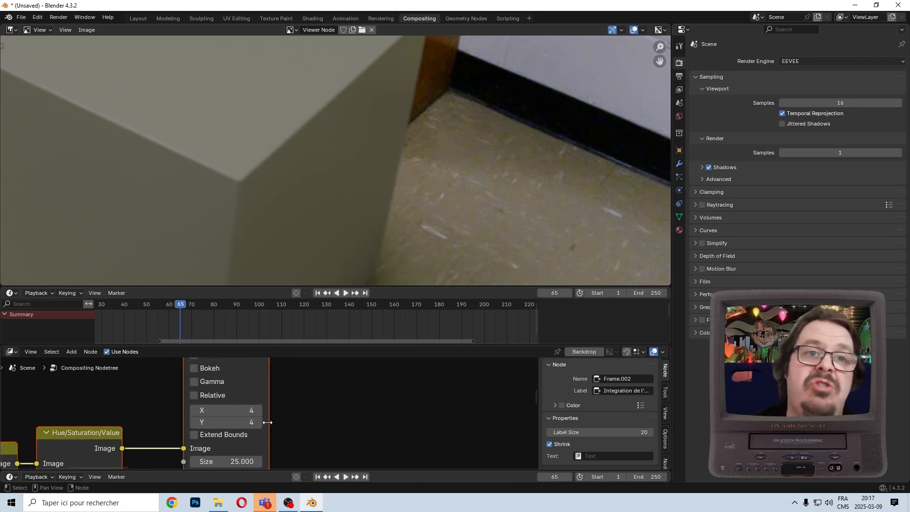
pyautogui.press('Return')
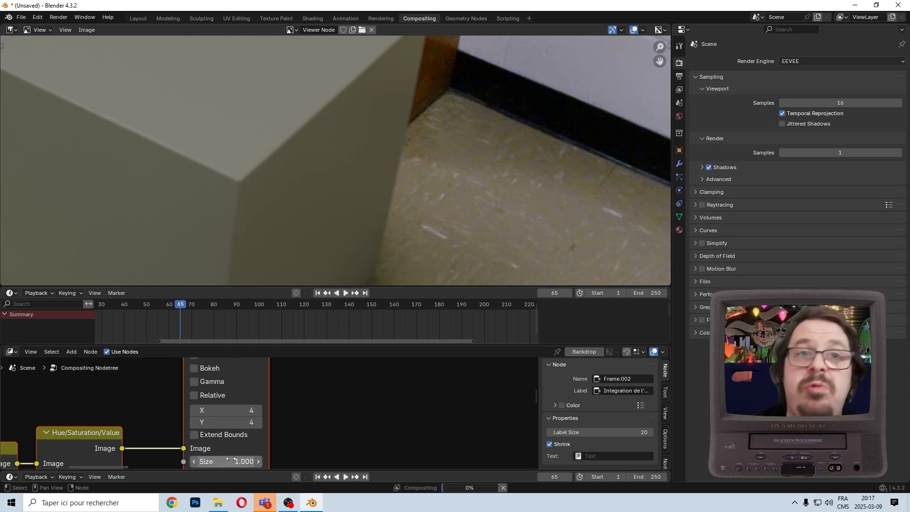
pyautogui.scroll(-3, 418, 166)
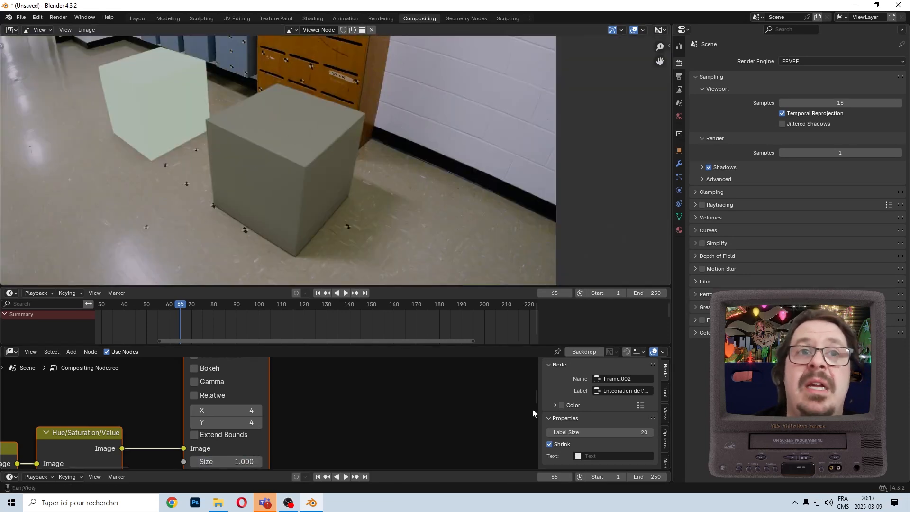
# Step: Move the Multiply node closer to the Blur node inside the shadow frame
pyautogui.scroll(-6, 294, 400)
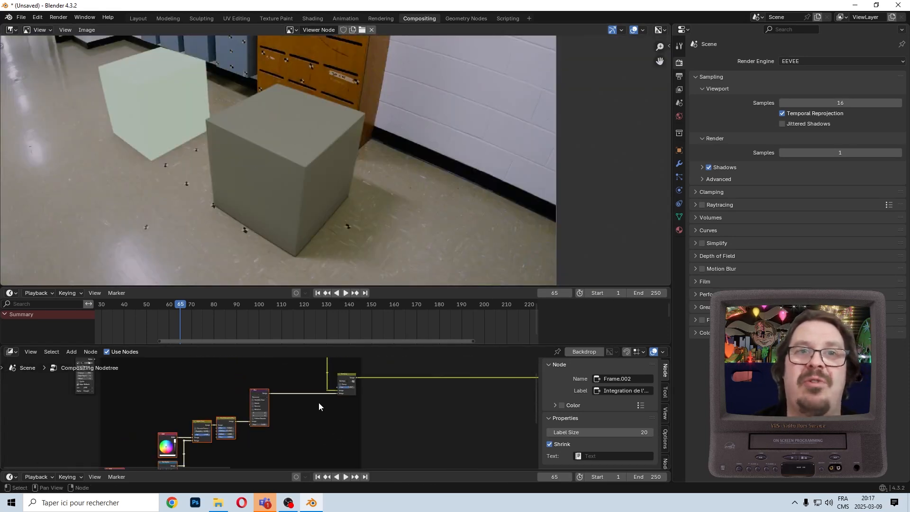
pyautogui.scroll(-2, 334, 409)
pyautogui.moveTo(373, 378); pyautogui.dragTo(305, 435)
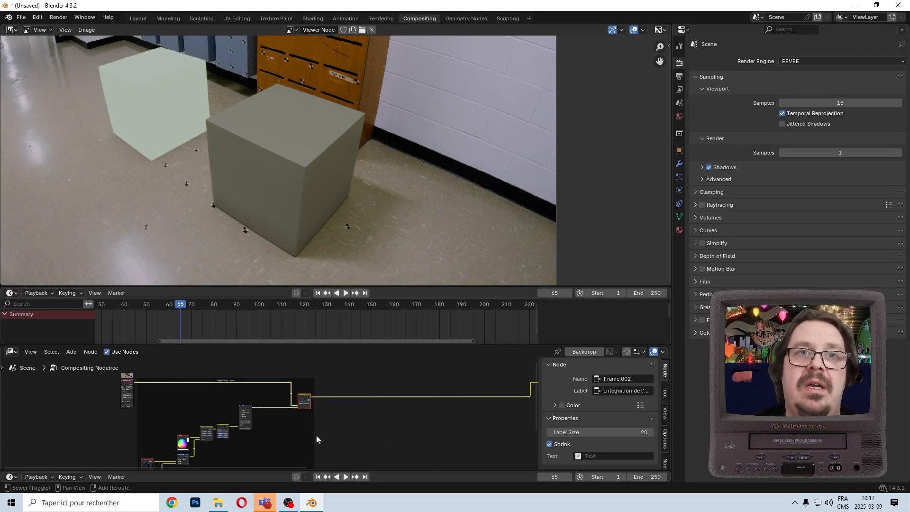
pyautogui.press('g')
pyautogui.click(328, 420)
# Step: Start adding an Image Sequence node and browse to the RELIGHT folder in CompoSousBlender
pyautogui.scroll(-3, 313, 404)
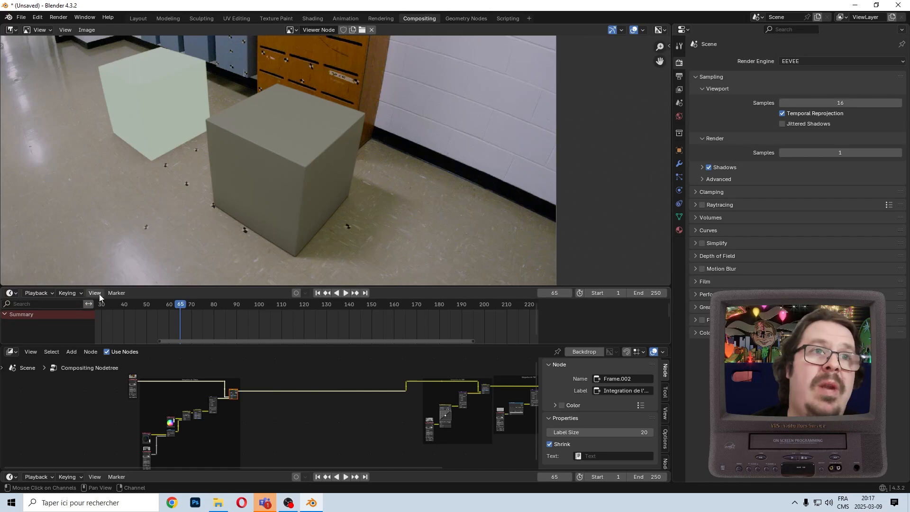
pyautogui.click(72, 352)
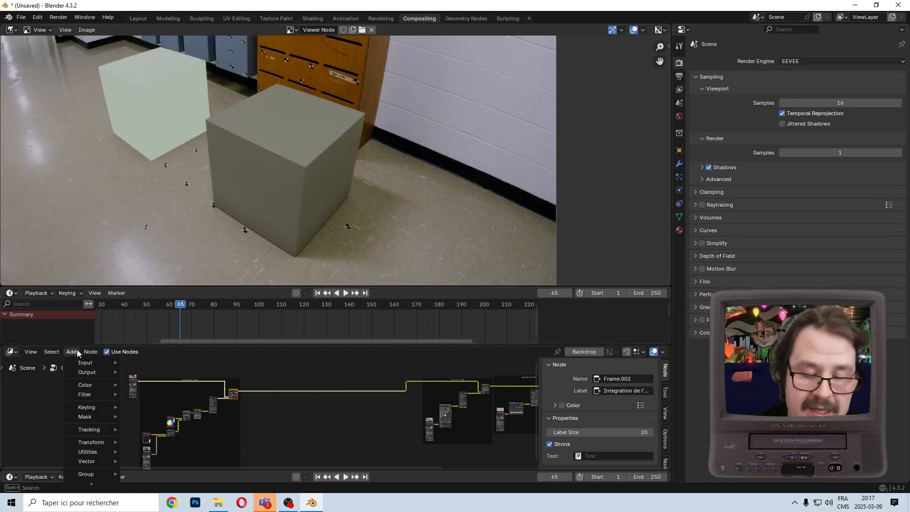
pyautogui.write('image se')
pyautogui.press('Return')
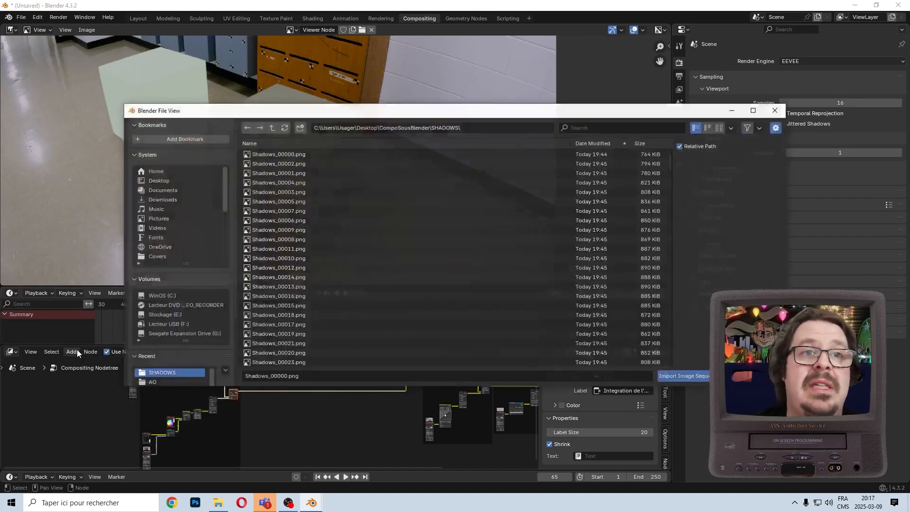
pyautogui.click(276, 129)
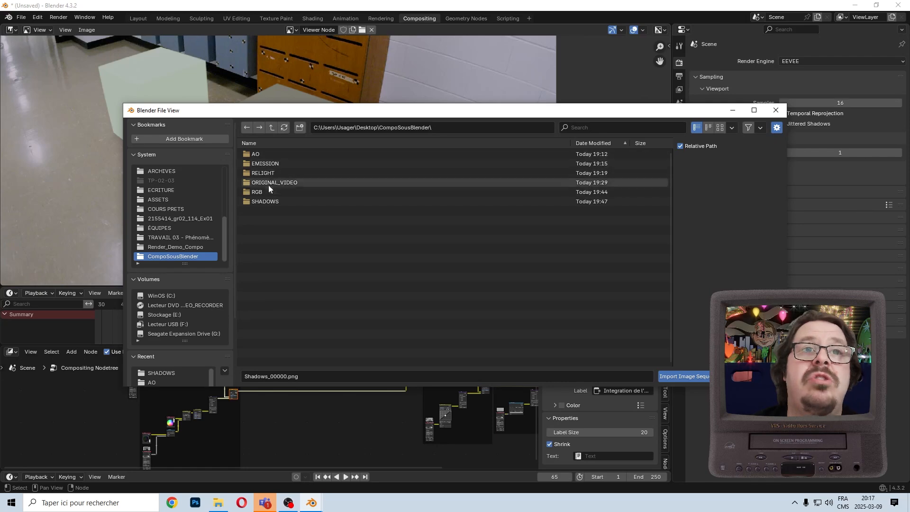
pyautogui.click(258, 174)
pyautogui.doubleClick(258, 174)
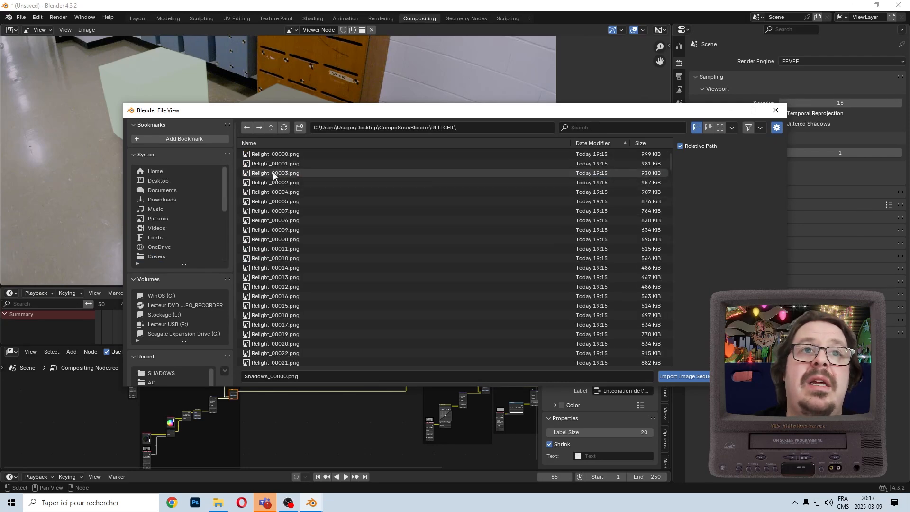
# Step: Import the Relight sequence starting from Relight_00000.png and place its node just outside the shadow frame, below the main link
pyautogui.click(270, 155)
pyautogui.click(685, 377)
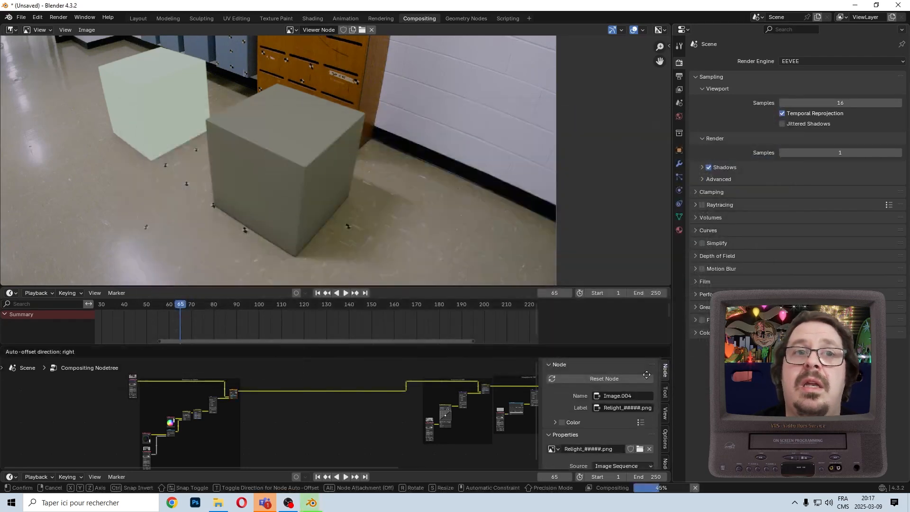
pyautogui.click(265, 417)
pyautogui.scroll(5, 303, 436)
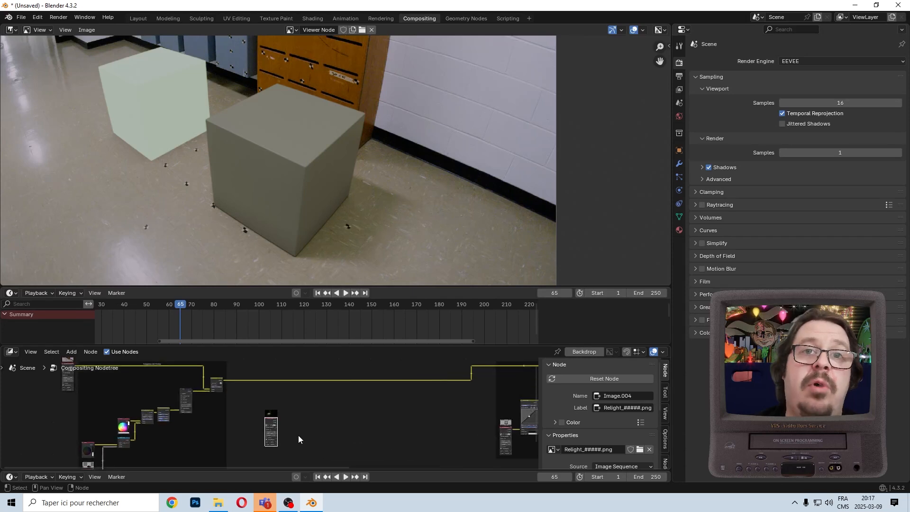
pyautogui.moveTo(433, 395); pyautogui.dragTo(314, 397, button='middle')
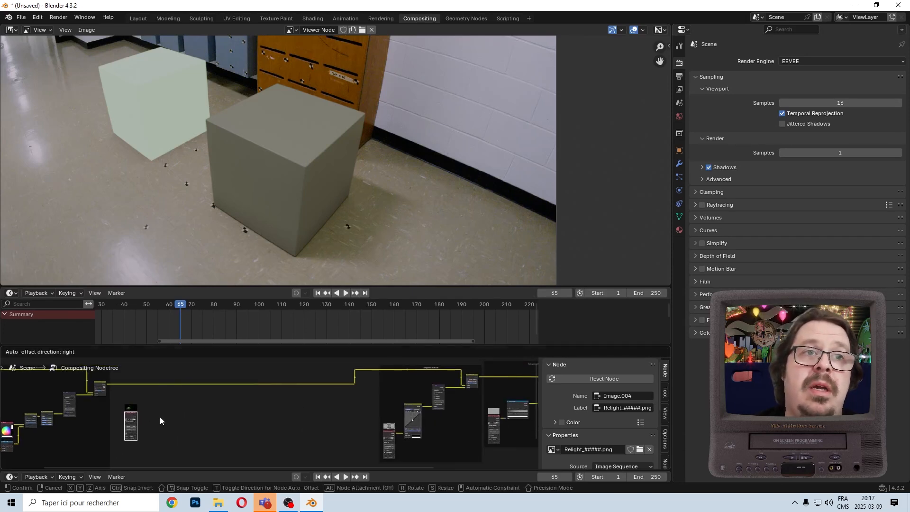
pyautogui.scroll(2, 193, 420)
# Step: Add a Mix Color node beyond the shadow frame and link the Multiply output to its first Image input
pyautogui.moveTo(176, 395); pyautogui.dragTo(210, 443, button='middle')
pyautogui.scroll(6, 209, 441)
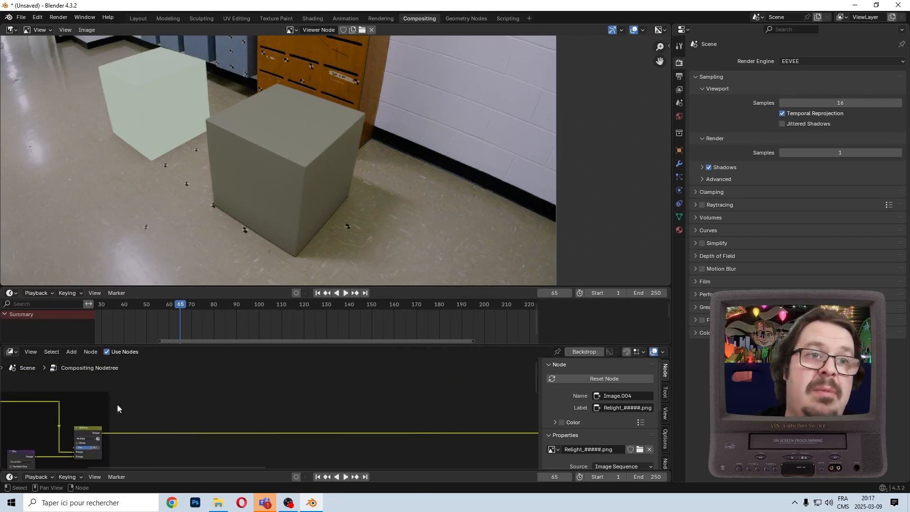
pyautogui.click(71, 352)
pyautogui.write('mix color')
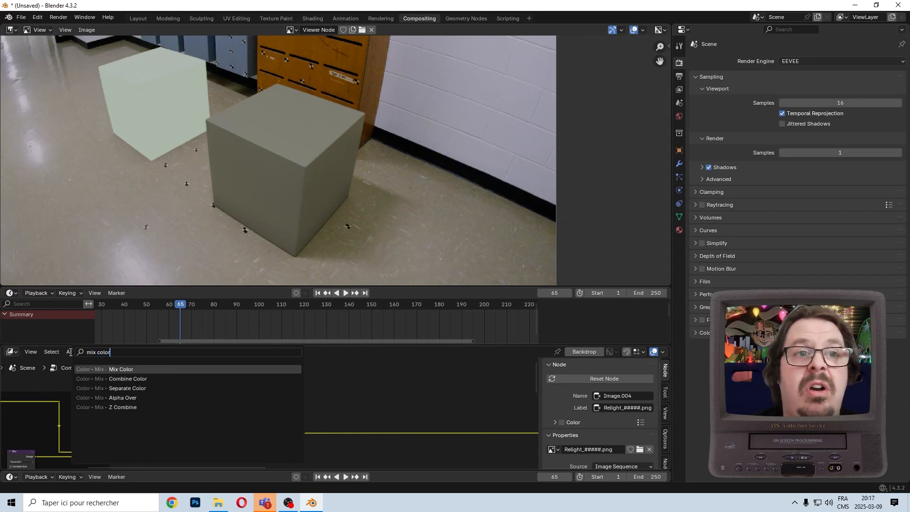
pyautogui.press('Return')
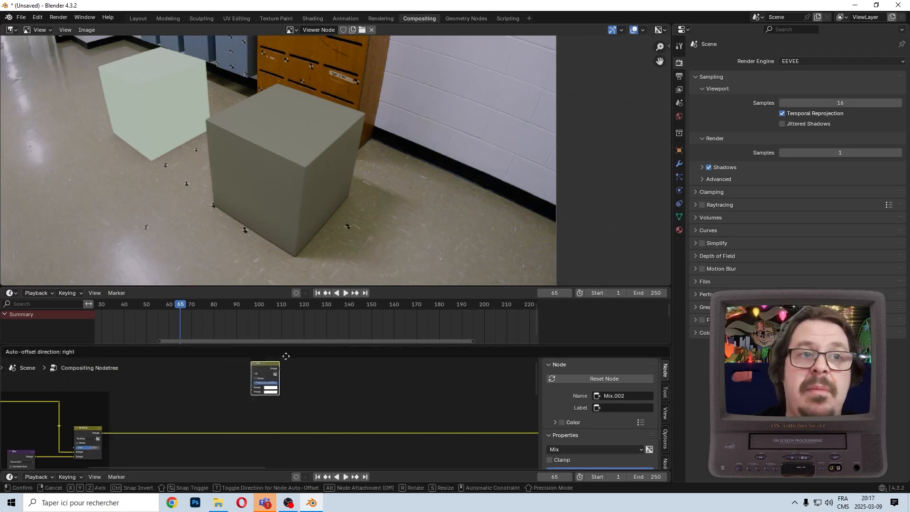
pyautogui.click(344, 377)
pyautogui.scroll(5, 266, 412)
pyautogui.moveTo(191, 410); pyautogui.dragTo(264, 390, button='middle')
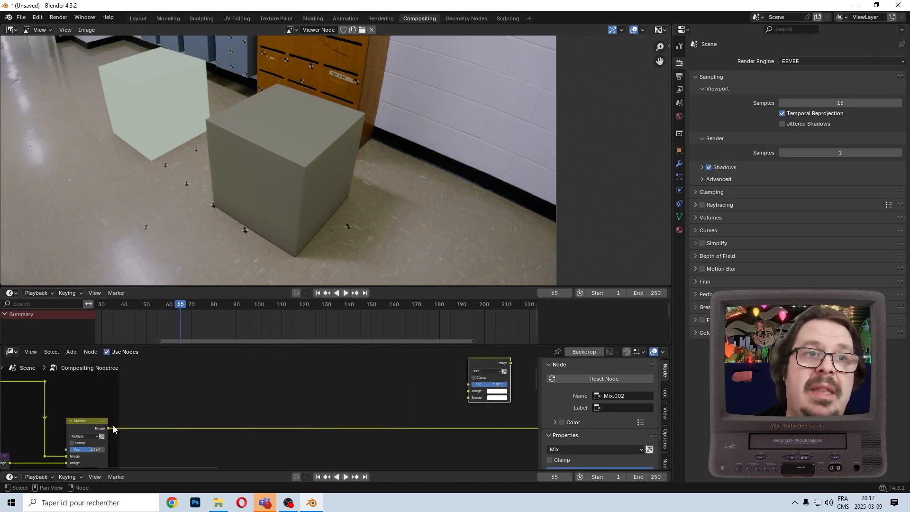
pyautogui.moveTo(113, 429); pyautogui.dragTo(466, 395)
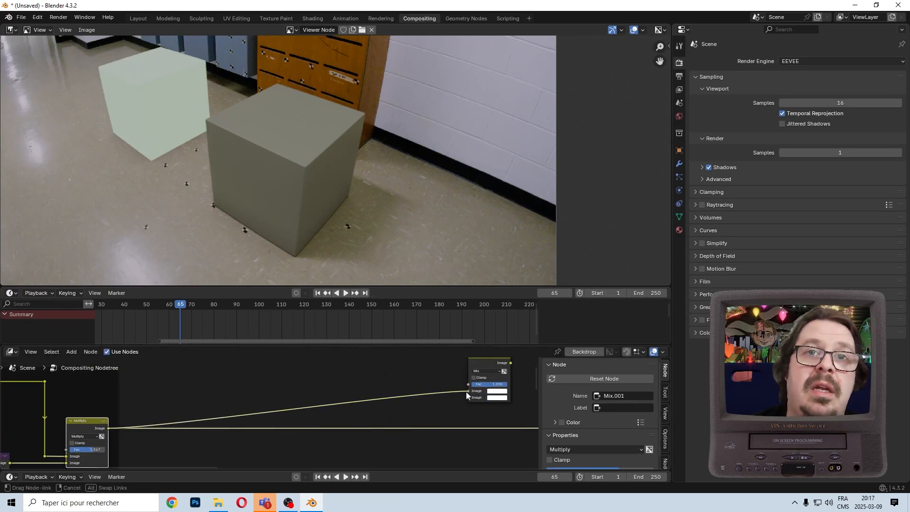
# Step: Set the new Mix node's blending mode to Add and insert it on the link leaving Multiply
pyautogui.click(487, 372)
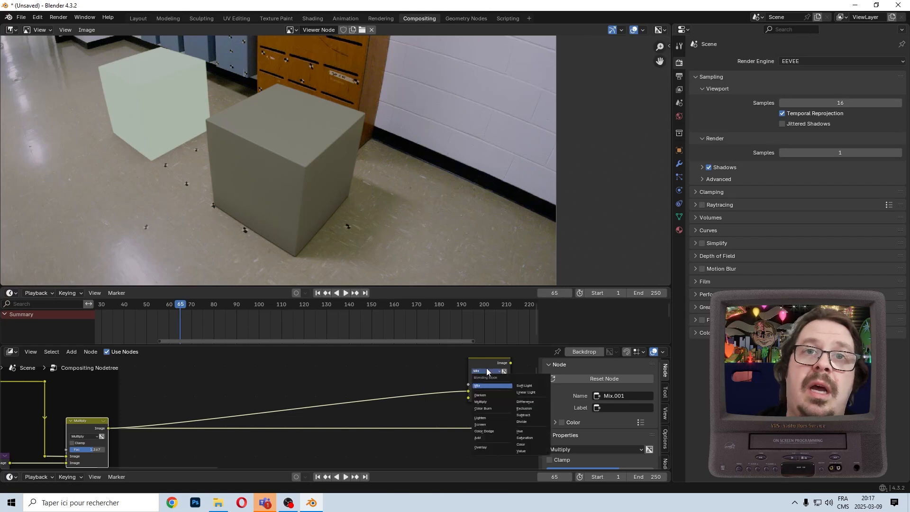
pyautogui.click(488, 439)
pyautogui.hotkey('shift', 'd')
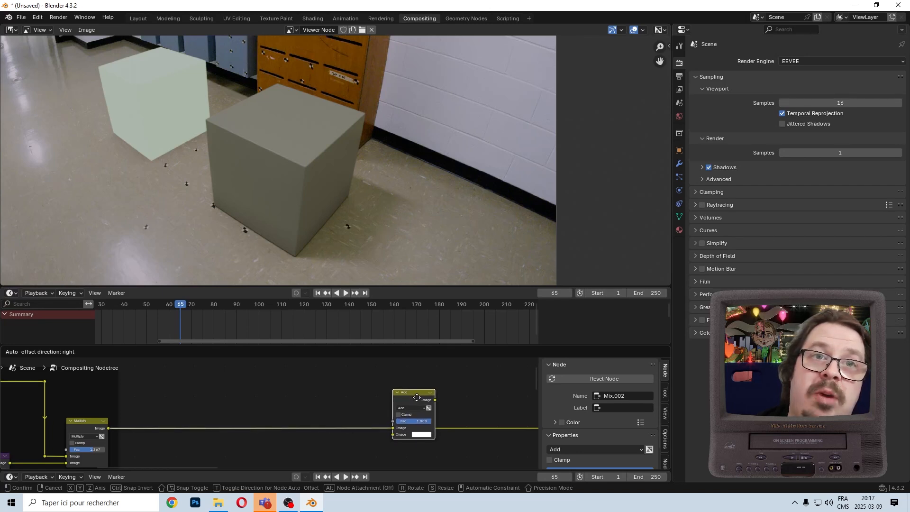
pyautogui.click(417, 398)
# Step: Link the Relight sequence's Image output to the second Image input of the Add node
pyautogui.scroll(-6, 258, 408)
pyautogui.moveTo(279, 458); pyautogui.dragTo(260, 406, button='middle')
pyautogui.scroll(5, 262, 408)
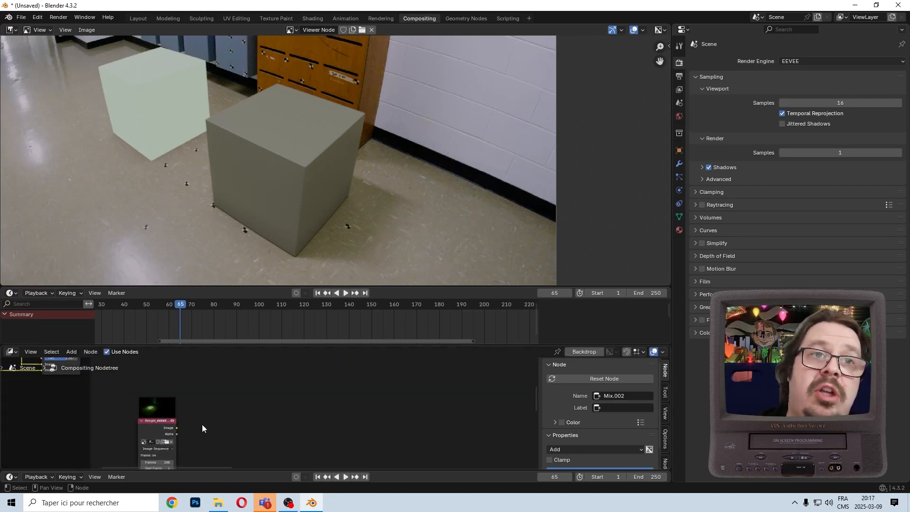
pyautogui.moveTo(181, 420); pyautogui.dragTo(171, 444, button='middle')
pyautogui.moveTo(166, 451); pyautogui.dragTo(334, 379)
# Step: Reposition the Relight image node horizontally between the shadow frame and the Add node
pyautogui.moveTo(204, 422); pyautogui.dragTo(150, 466)
pyautogui.press('g')
pyautogui.press('x')
pyautogui.click(260, 387)
pyautogui.moveTo(240, 453); pyautogui.dragTo(135, 414)
pyautogui.scroll(3, 318, 368)
pyautogui.moveTo(318, 369); pyautogui.dragTo(342, 412, button='middle')
pyautogui.moveTo(43, 404); pyautogui.dragTo(375, 404)
pyautogui.scroll(-4, 424, 405)
pyautogui.moveTo(450, 399); pyautogui.dragTo(209, 408, button='middle')
pyautogui.scroll(-5, 223, 405)
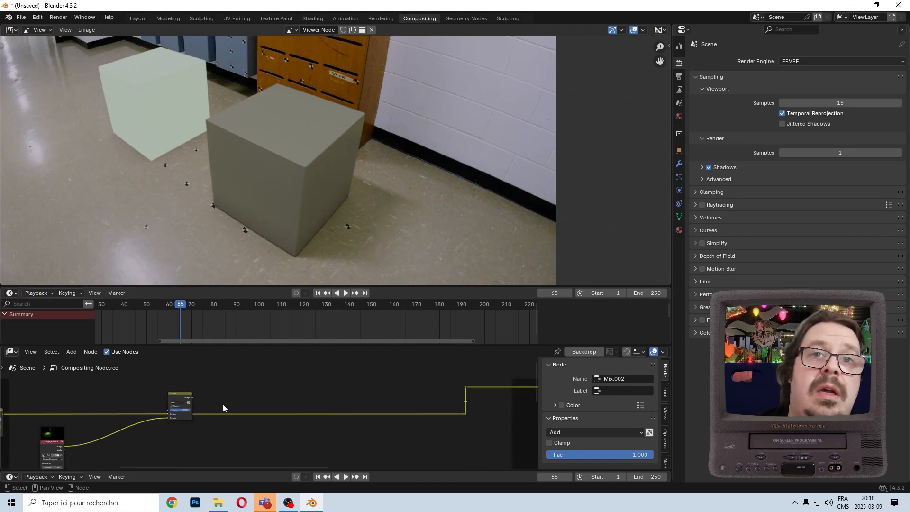
# Step: Link the Add node's output to the reroute on the main link and shift the reroutes along X close to the node
pyautogui.moveTo(192, 397); pyautogui.dragTo(467, 415)
pyautogui.moveTo(457, 382); pyautogui.dragTo(488, 421)
pyautogui.press('g')
pyautogui.press('x')
pyautogui.click(222, 430)
# Step: Align the lower reroute vertically with the Add node's Image output so their link runs straight
pyautogui.scroll(6, 294, 418)
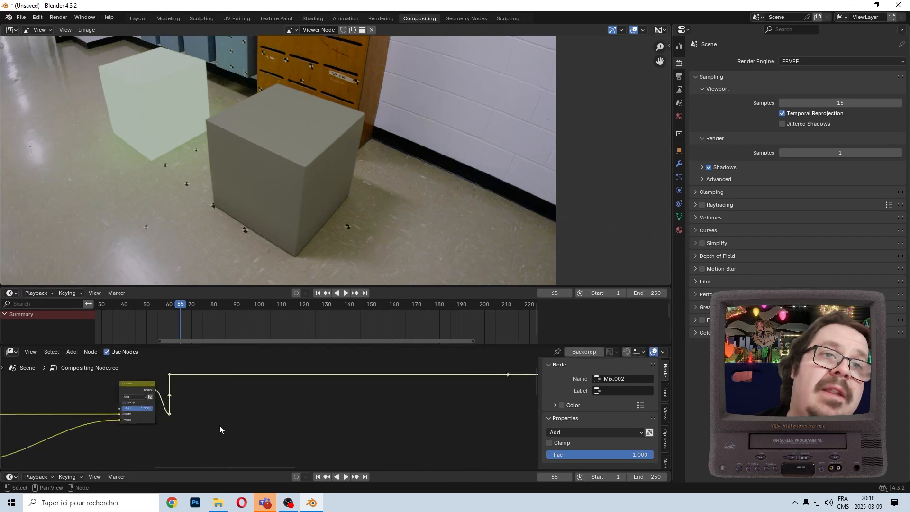
pyautogui.moveTo(394, 358); pyautogui.dragTo(313, 455)
pyautogui.press('g')
pyautogui.press('Escape')
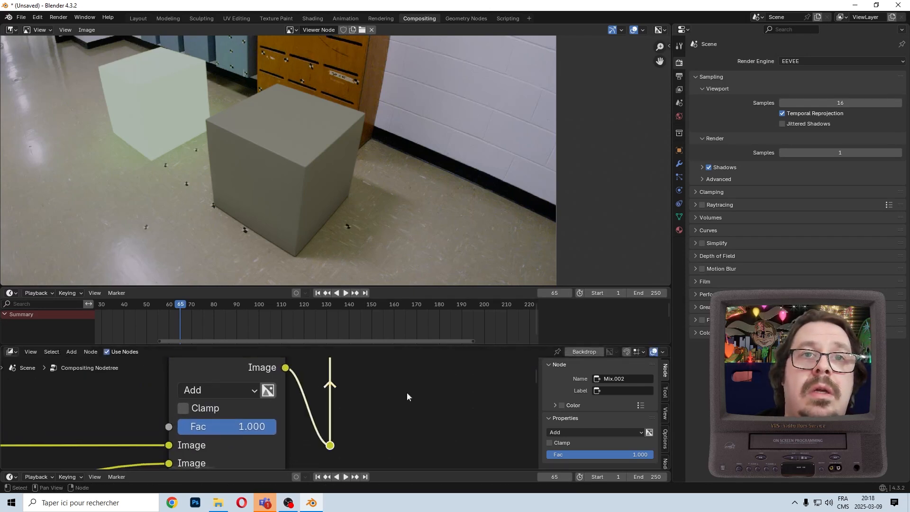
pyautogui.press('g')
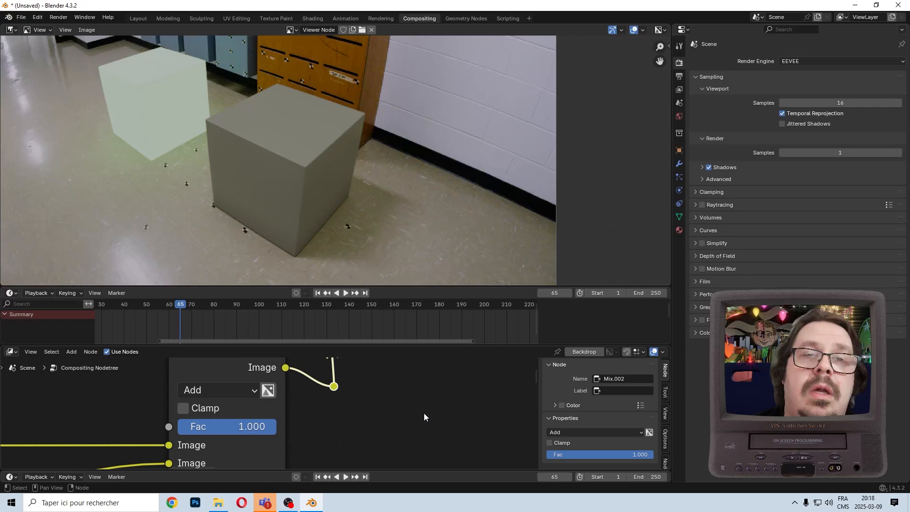
pyautogui.moveTo(424, 417); pyautogui.dragTo(421, 444, button='middle')
pyautogui.moveTo(330, 417); pyautogui.dragTo(327, 400)
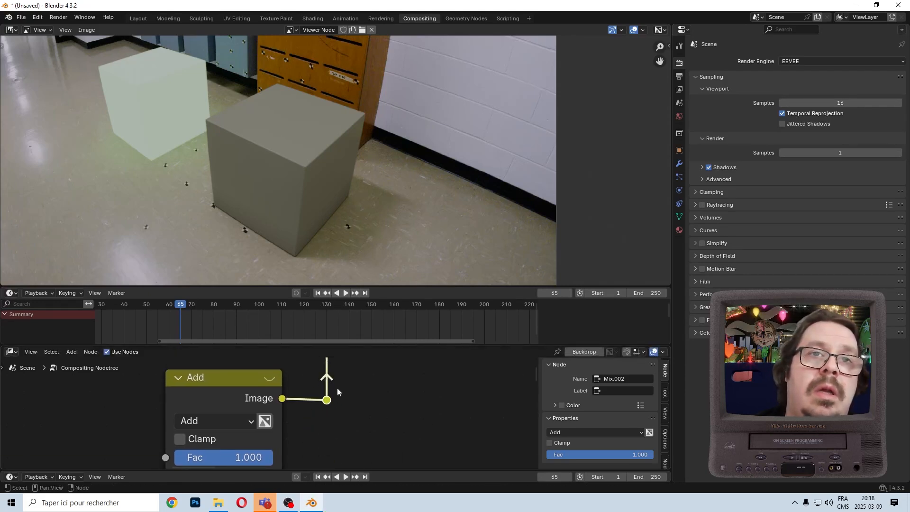
pyautogui.press('g')
pyautogui.press('y')
pyautogui.click(343, 406)
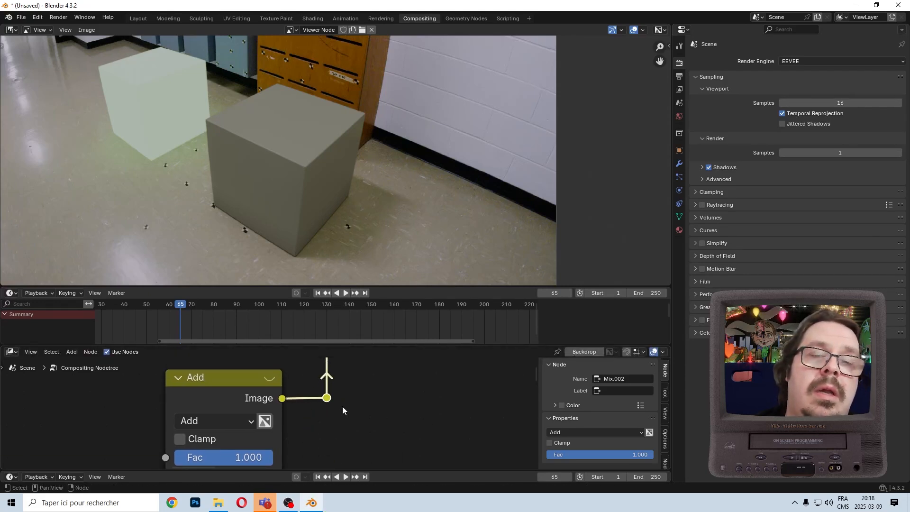
# Step: Straighten the ends of the Relight link with reroutes level with the sequence's Image output and the Add node's second Image input
pyautogui.scroll(-10, 344, 407)
pyautogui.moveTo(306, 419); pyautogui.dragTo(379, 461, button='middle')
pyautogui.scroll(4, 147, 439)
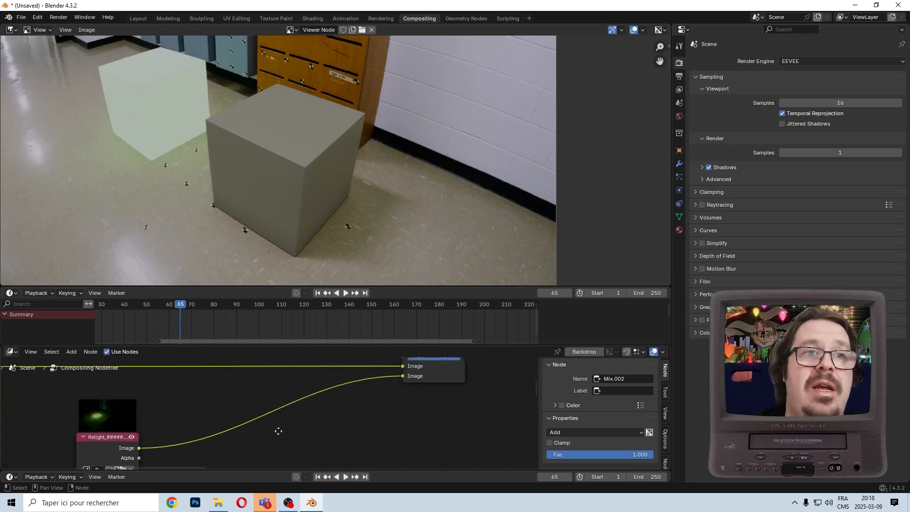
pyautogui.press('g')
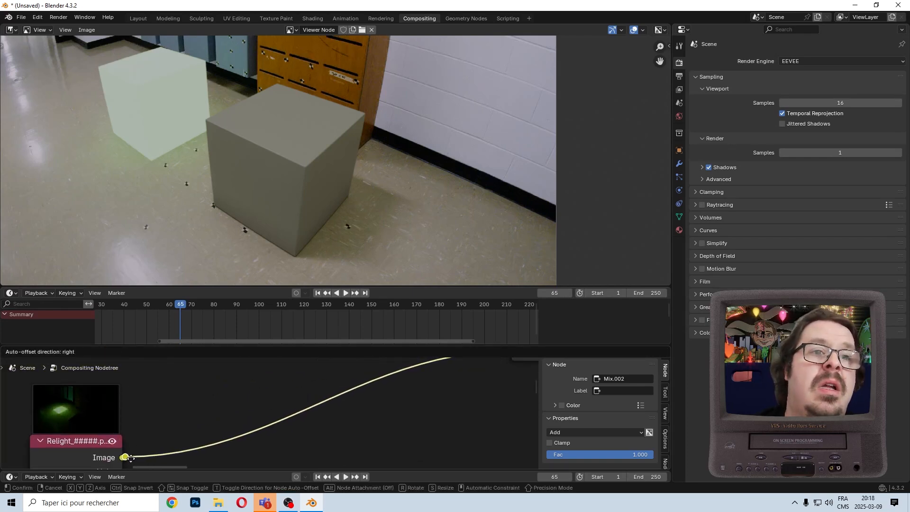
pyautogui.click(132, 460)
pyautogui.press('g')
pyautogui.click(279, 453)
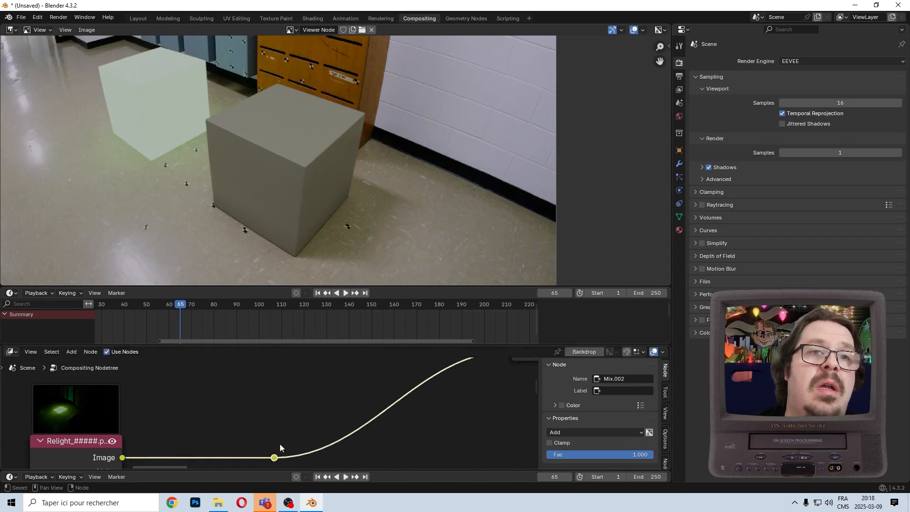
pyautogui.moveTo(385, 409); pyautogui.dragTo(203, 449, button='middle')
pyautogui.press('g')
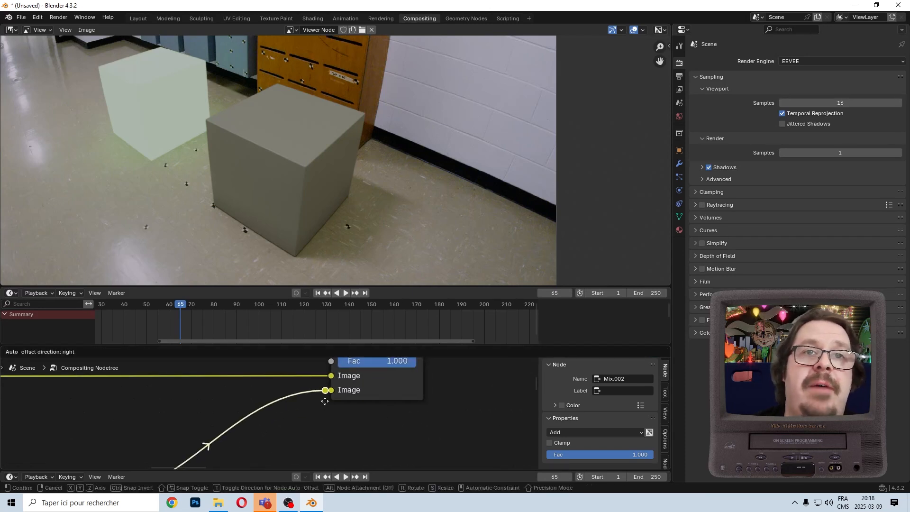
pyautogui.click(326, 401)
# Step: Shift both Relight link reroutes along X towards the Relight node, keeping a right-angled route into the Add node
pyautogui.scroll(-5, 303, 423)
pyautogui.moveTo(295, 428); pyautogui.dragTo(348, 395, button='middle')
pyautogui.moveTo(338, 396); pyautogui.dragTo(191, 444)
pyautogui.press('g')
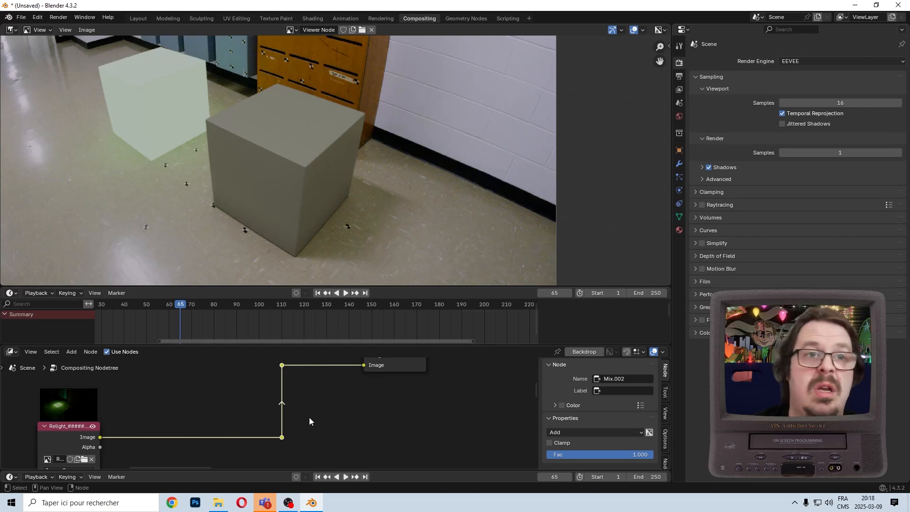
pyautogui.press('x')
pyautogui.click(199, 437)
pyautogui.scroll(-6, 250, 431)
pyautogui.moveTo(366, 408); pyautogui.dragTo(311, 440, button='middle')
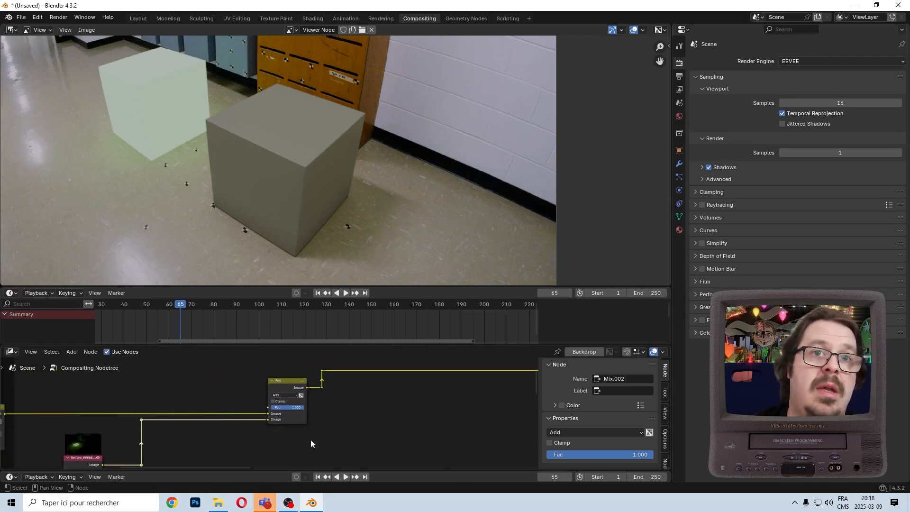
# Step: Try lowering the Add node's Fac to 0.933
pyautogui.scroll(11, 303, 422)
pyautogui.moveTo(336, 401); pyautogui.dragTo(304, 401)
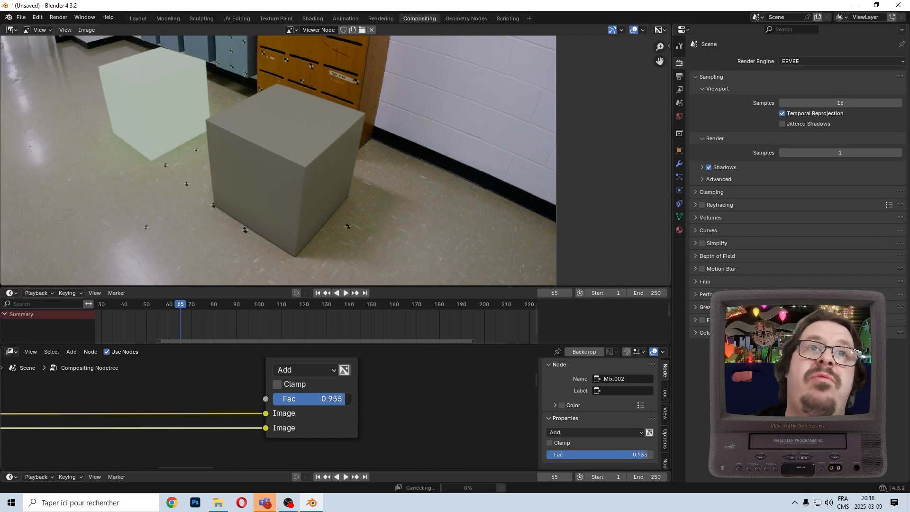
pyautogui.scroll(-10, 408, 399)
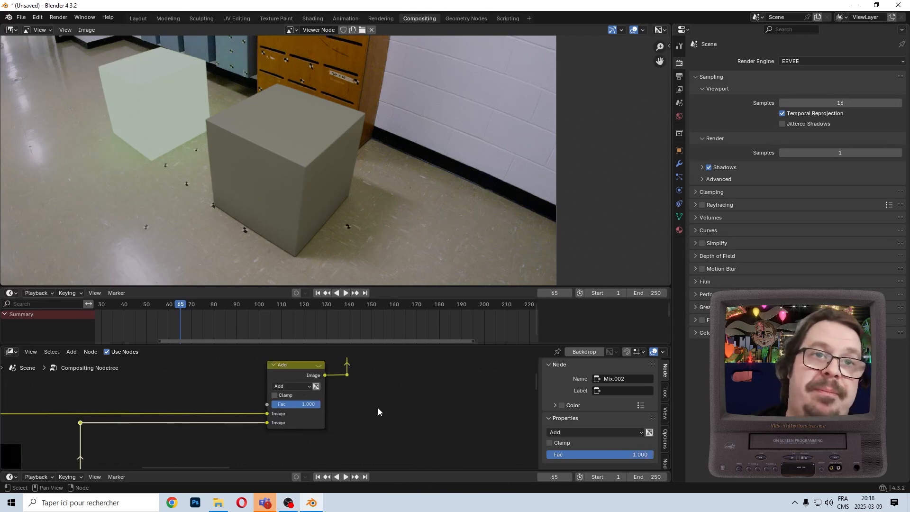
# Step: Move the Add node and its output reroutes along X closer to the Relight image node
pyautogui.moveTo(261, 380); pyautogui.dragTo(317, 444)
pyautogui.press('g')
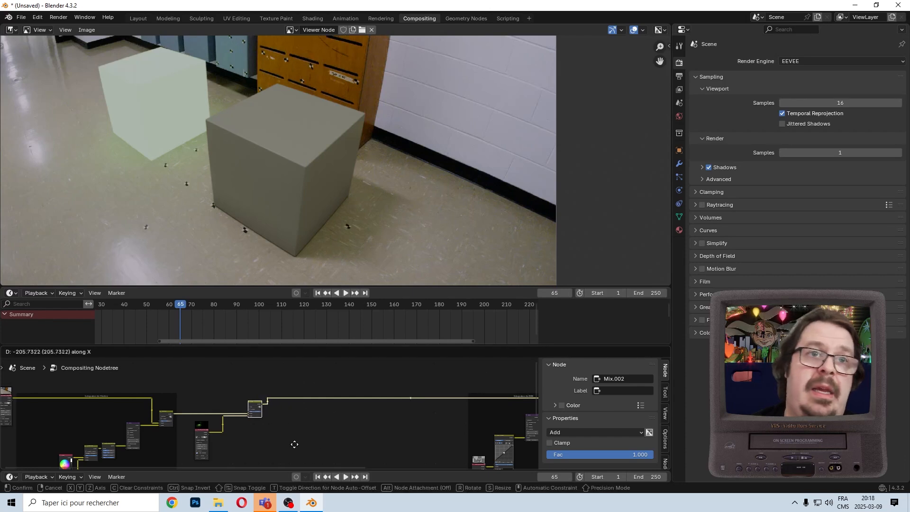
pyautogui.click(283, 445)
pyautogui.scroll(-4, 312, 420)
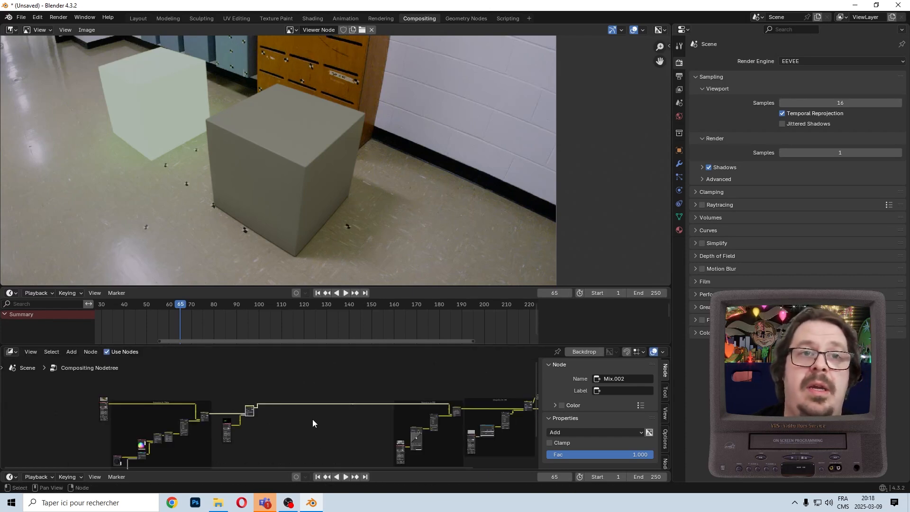
pyautogui.moveTo(364, 431); pyautogui.dragTo(398, 418, button='middle')
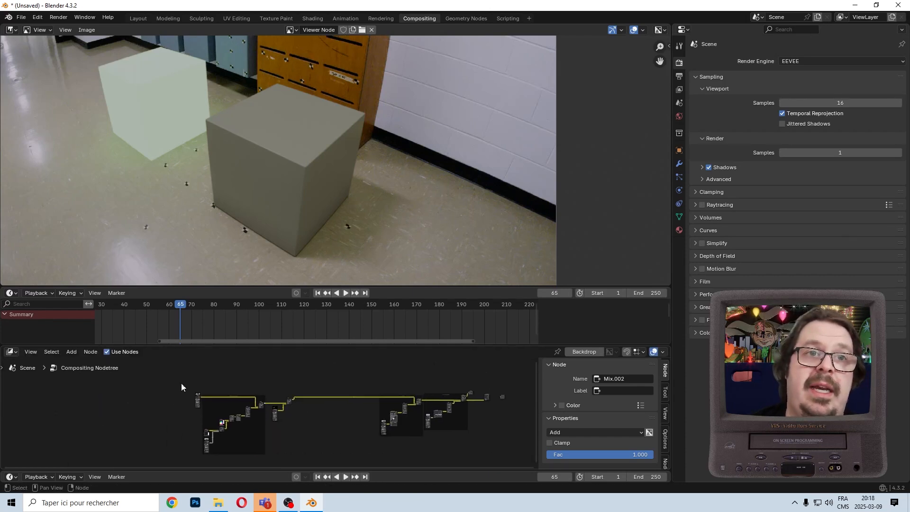
# Step: Move the footage node, the shadow frame and the Relight nodes together along X, away from the remaining frames
pyautogui.moveTo(179, 379); pyautogui.dragTo(311, 459)
pyautogui.press('g')
pyautogui.press('x')
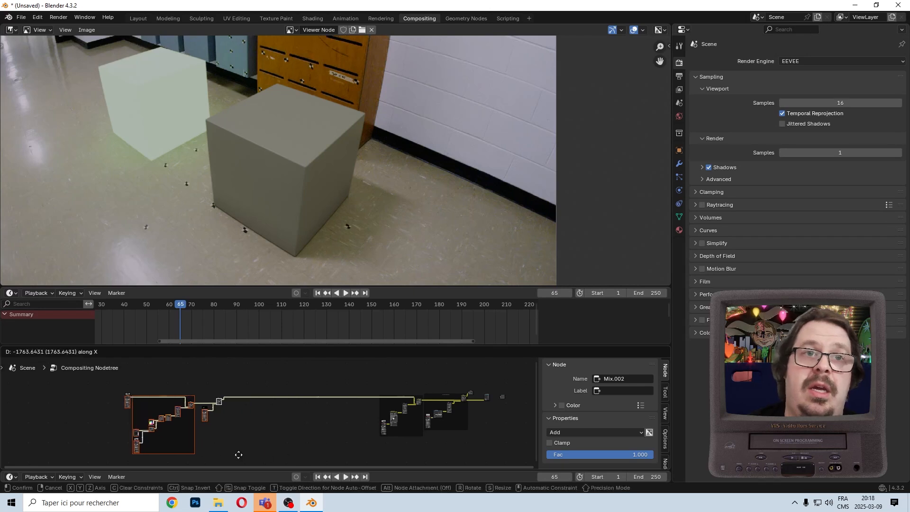
pyautogui.click(238, 455)
# Step: Add a Frame node and parent the Relight image, its reroutes and the Add node to it
pyautogui.scroll(8, 233, 448)
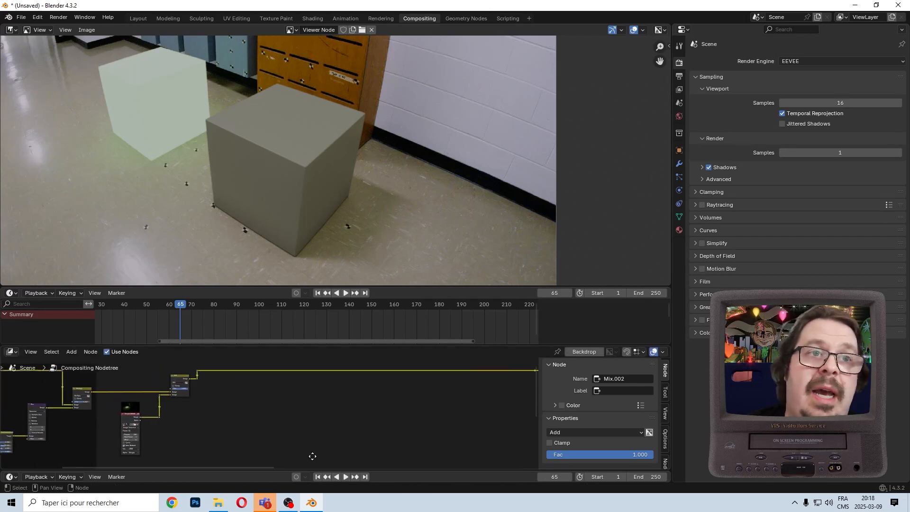
pyautogui.moveTo(313, 456); pyautogui.dragTo(335, 443, button='middle')
pyautogui.click(72, 352)
pyautogui.write('fr')
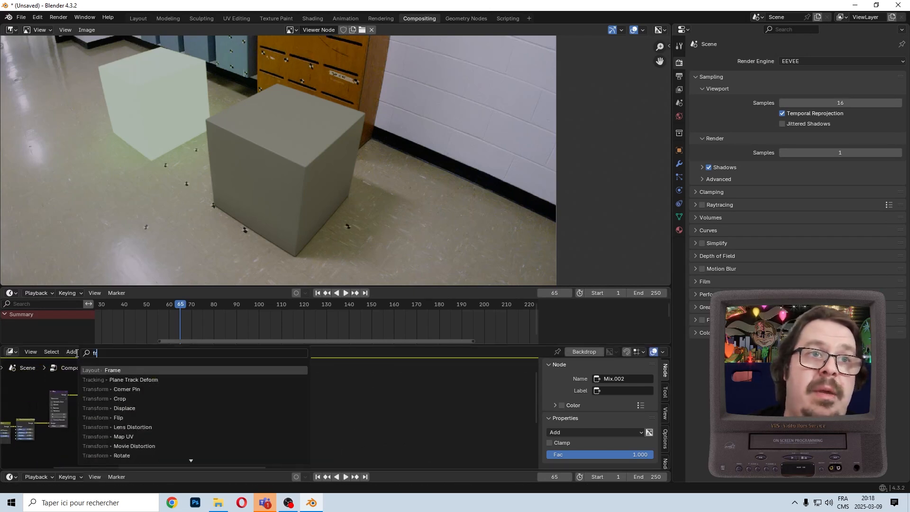
pyautogui.write('a')
pyautogui.click(114, 370)
pyautogui.click(195, 414)
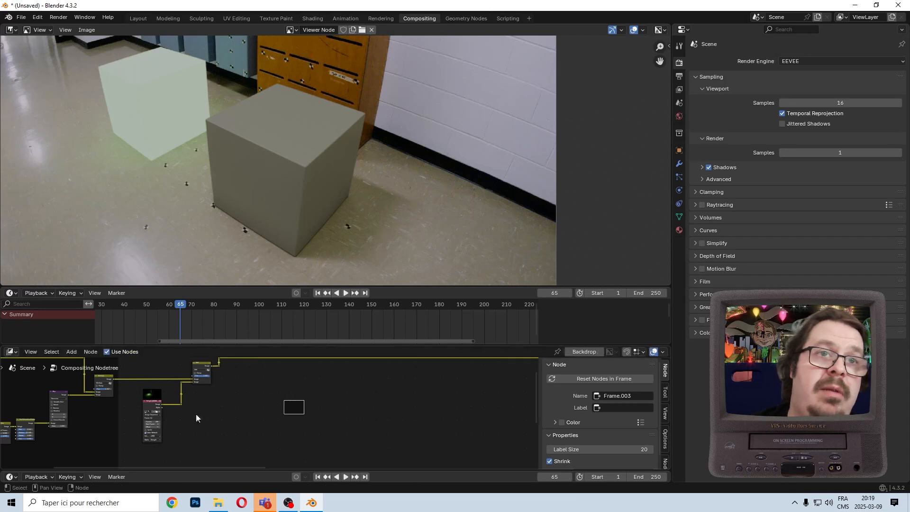
pyautogui.moveTo(244, 442); pyautogui.dragTo(146, 346)
pyautogui.hotkey('ctrl', 'p')
# Step: Label the new frame "Integration du Relight"
pyautogui.scroll(4, 264, 390)
pyautogui.moveTo(215, 390); pyautogui.dragTo(268, 459, button='middle')
pyautogui.scroll(6, 256, 455)
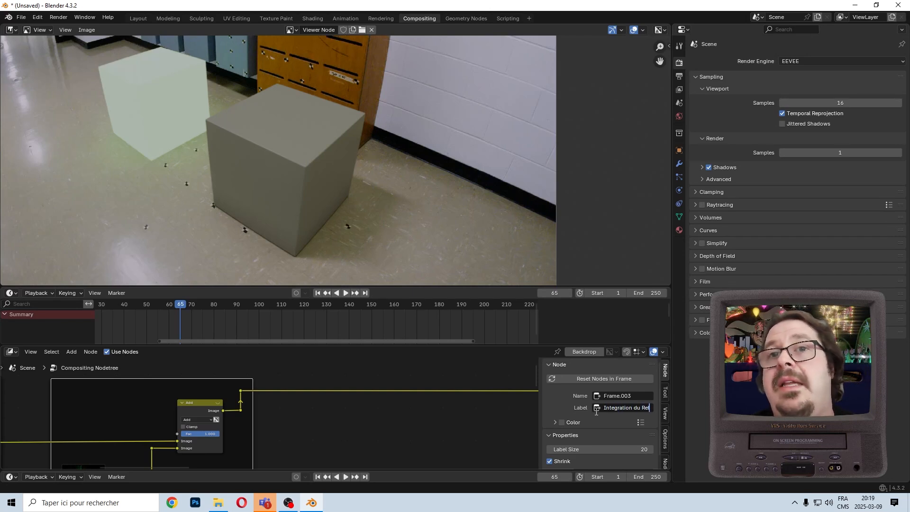
pyautogui.write('ht')
pyautogui.press('Return')
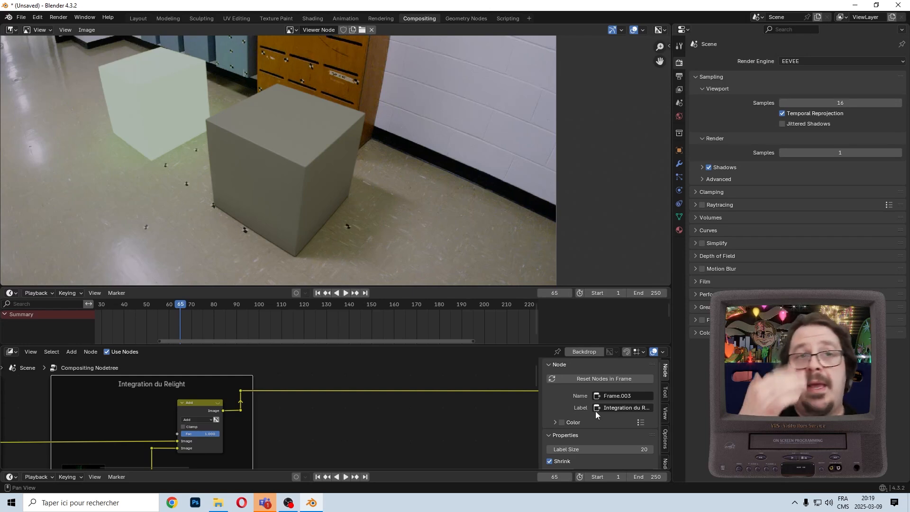
pyautogui.scroll(-13, 268, 434)
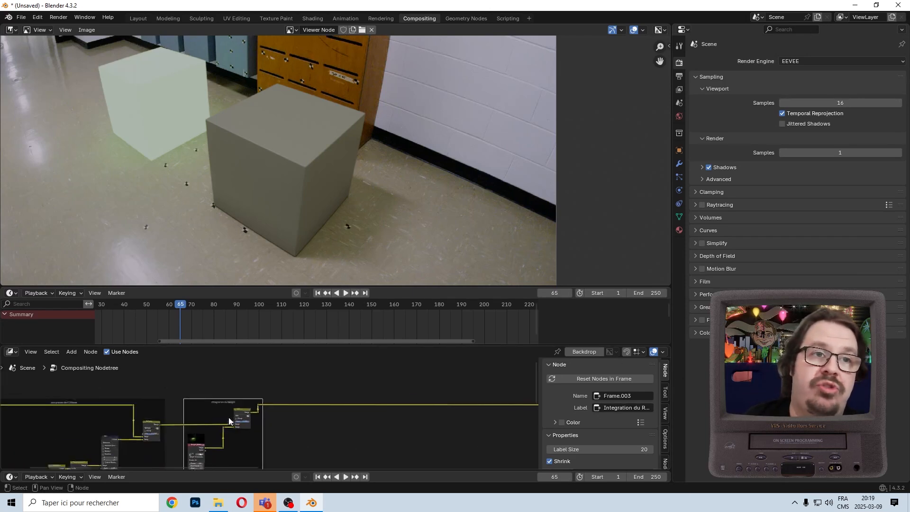
# Step: Move the footage node, shadow frame and Relight frame together along X to close the gap before the next frames
pyautogui.moveTo(118, 398); pyautogui.dragTo(315, 446)
pyautogui.press('g')
pyautogui.press('x')
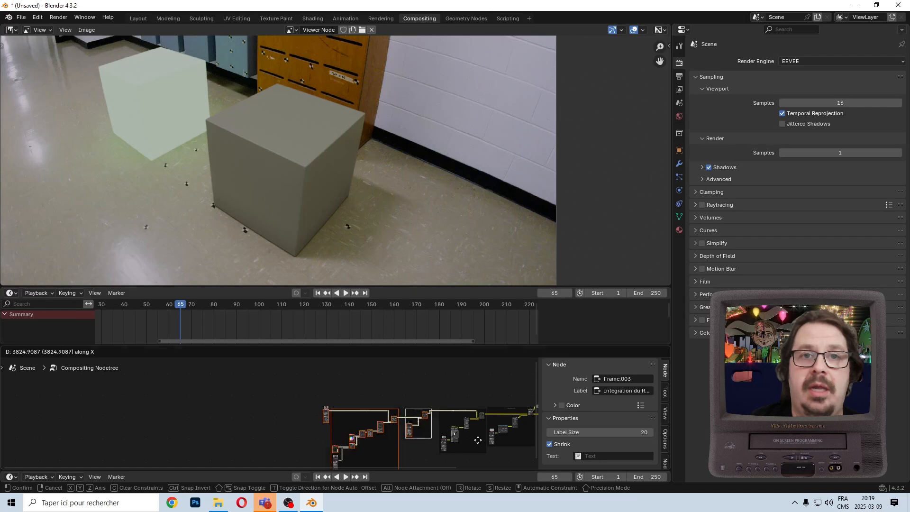
pyautogui.click(470, 439)
pyautogui.moveTo(470, 439); pyautogui.dragTo(257, 418, button='middle')
# Step: Delete the leftover Separate Color node between the final Multiply node and the Composite node
pyautogui.scroll(3, 257, 418)
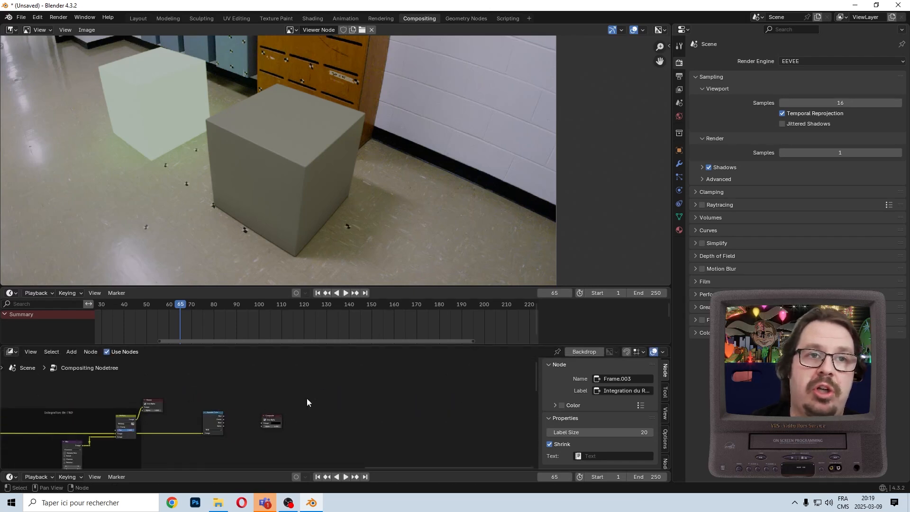
pyautogui.moveTo(327, 387); pyautogui.dragTo(269, 362)
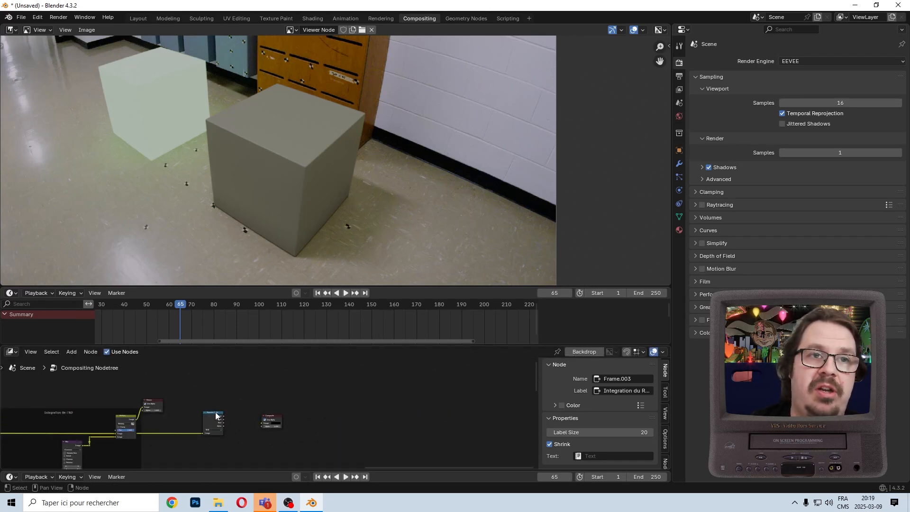
pyautogui.click(217, 415)
pyautogui.scroll(10, 235, 419)
pyautogui.moveTo(192, 430); pyautogui.dragTo(286, 404, button='middle')
pyautogui.scroll(5, 214, 428)
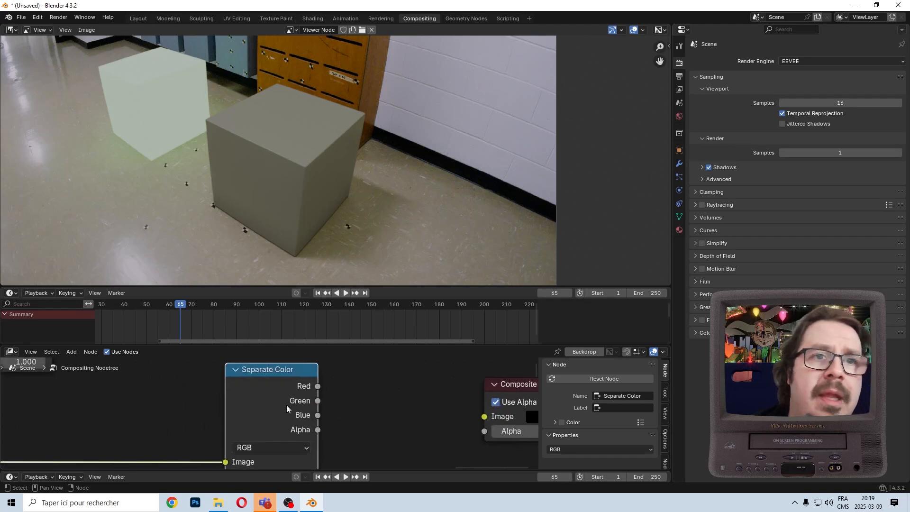
pyautogui.press('Delete')
# Step: Move the Viewer node farther from the final Multiply node, towards the Composite node, to free space after the last frame
pyautogui.scroll(-6, 235, 422)
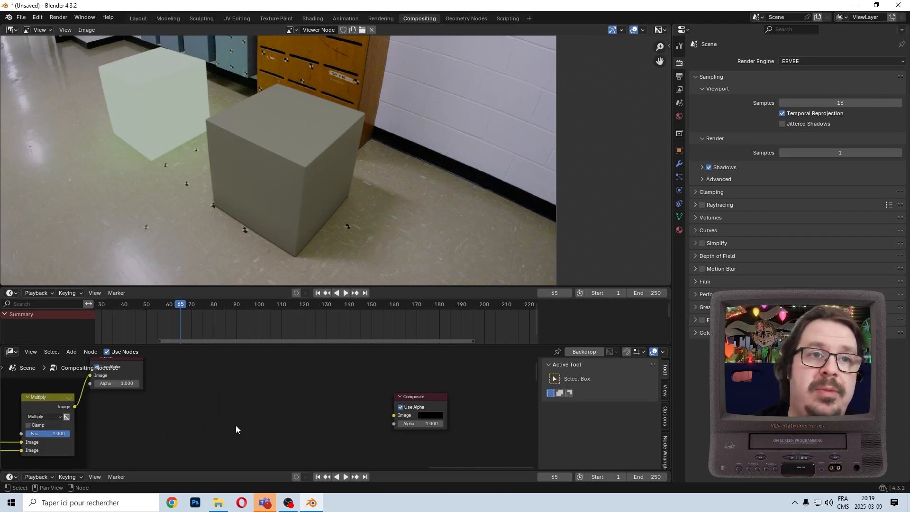
pyautogui.moveTo(184, 389); pyautogui.dragTo(483, 410)
pyautogui.moveTo(346, 390); pyautogui.dragTo(494, 384)
pyautogui.moveTo(260, 447); pyautogui.dragTo(399, 418, button='middle')
# Step: Add an Image Sequence node with all the frames of the EMISSION folder and place it just past the last frame
pyautogui.click(72, 352)
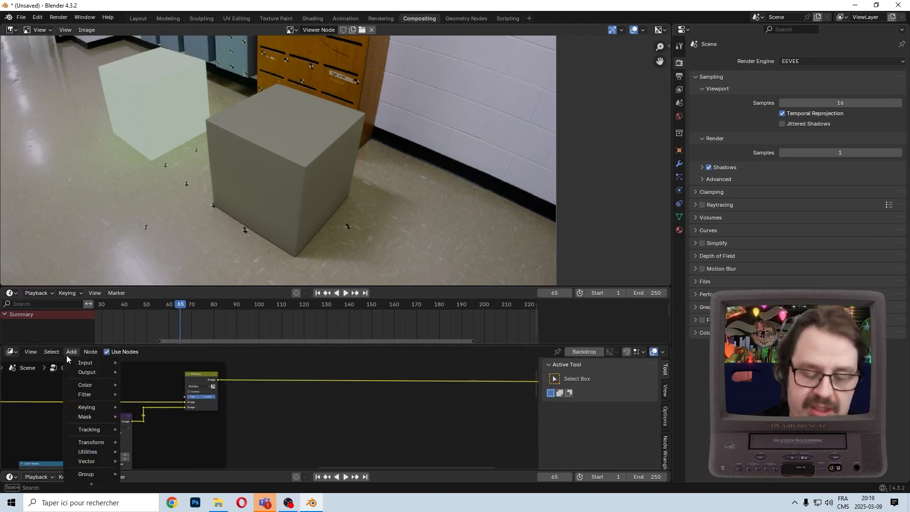
pyautogui.write('ima')
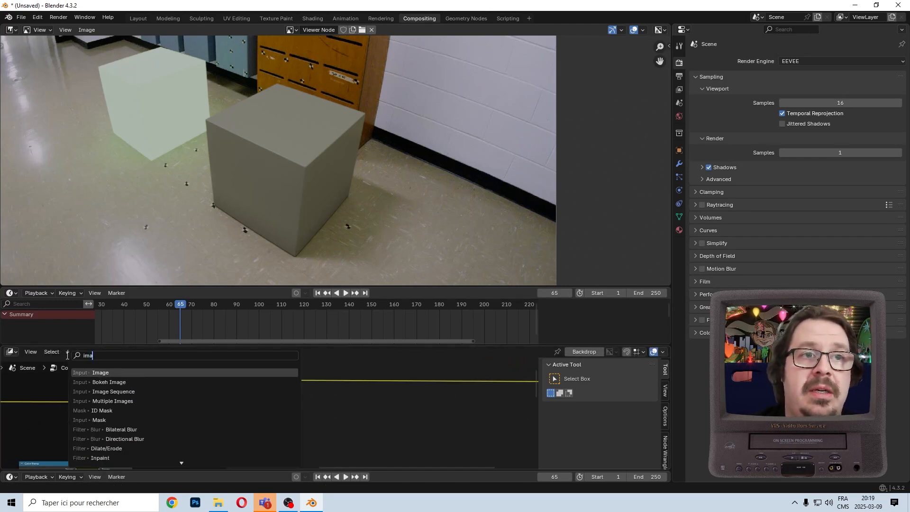
pyautogui.press('Down')
pyautogui.press('Down')
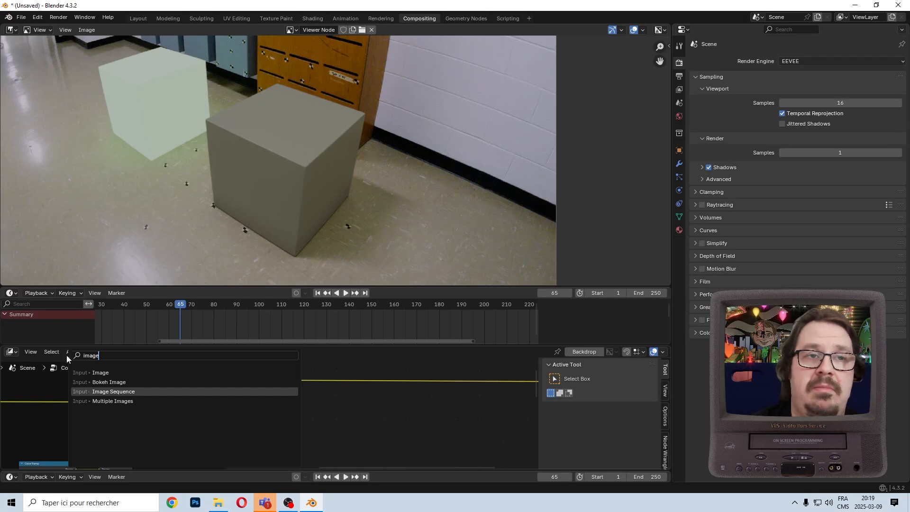
pyautogui.press('Return')
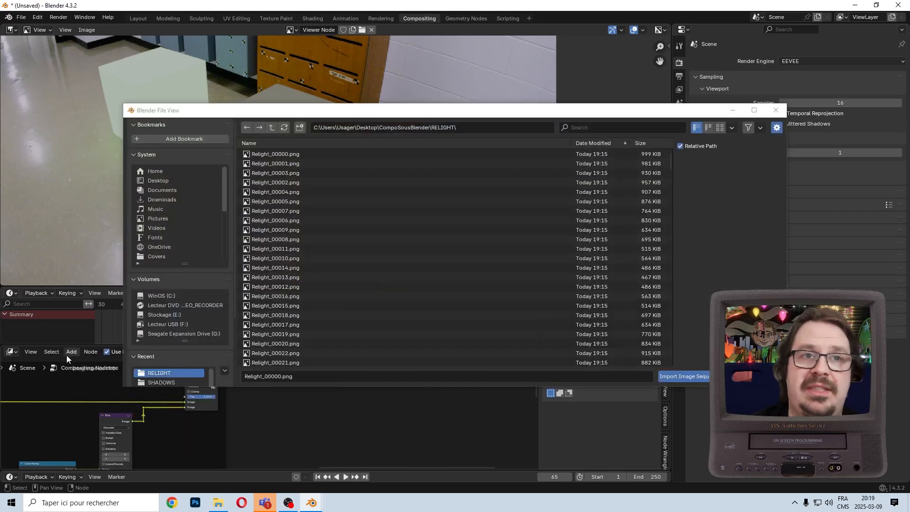
pyautogui.click(271, 127)
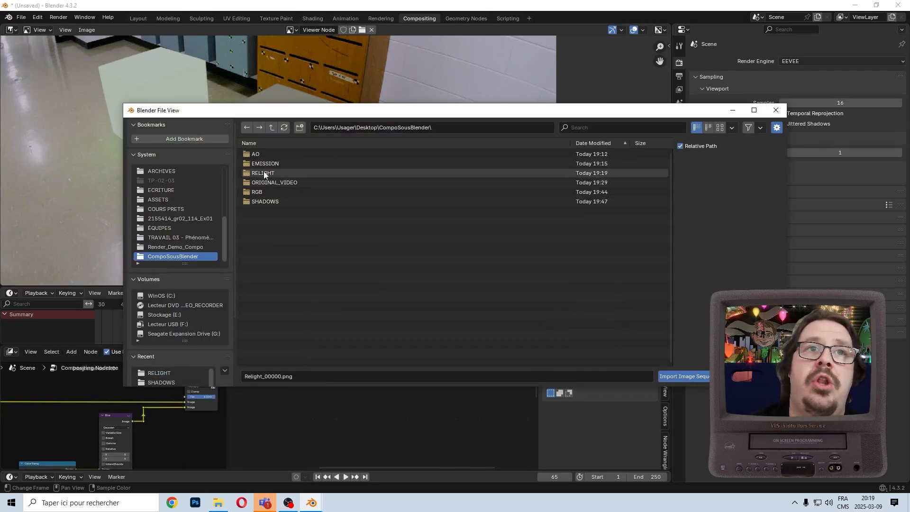
pyautogui.click(265, 164)
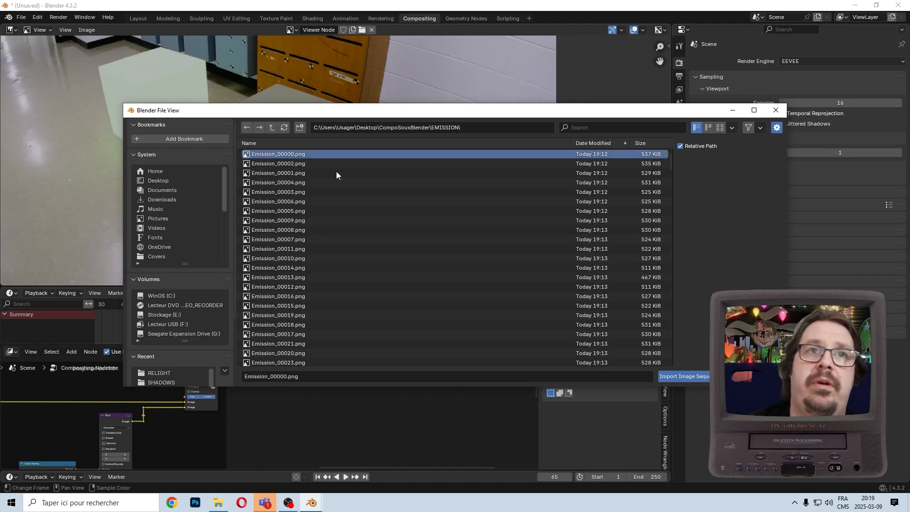
pyautogui.press('a')
pyautogui.click(693, 377)
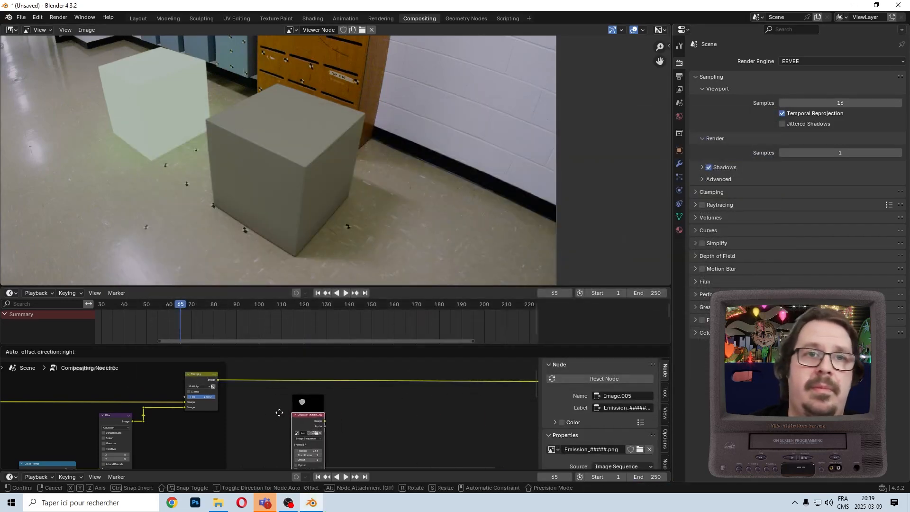
pyautogui.click(262, 420)
# Step: Add a Mix Color node after the Emission sequence node and set its blending mode to Add
pyautogui.scroll(1, 261, 420)
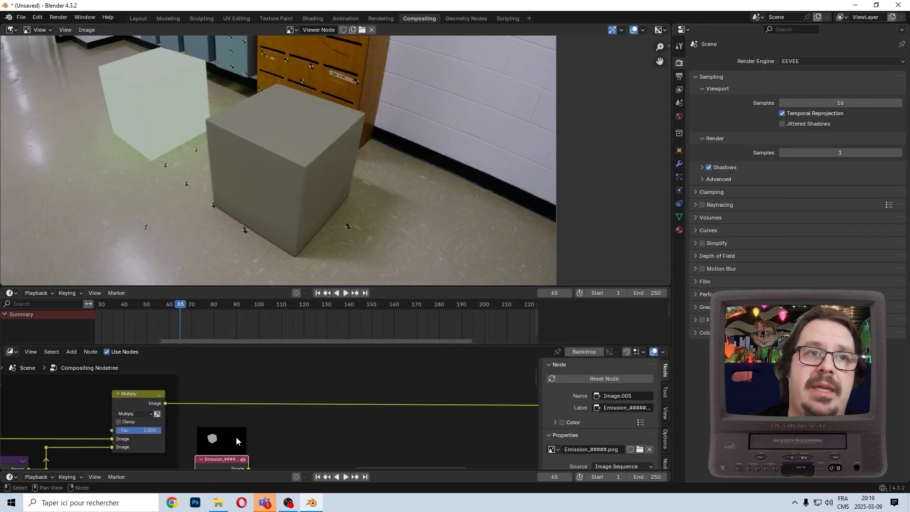
pyautogui.click(70, 353)
pyautogui.write('ad')
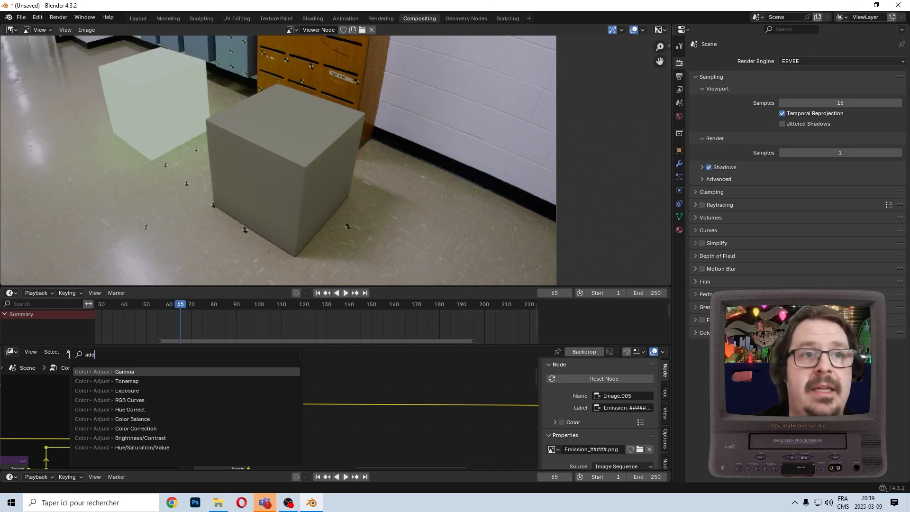
pyautogui.write('d')
pyautogui.press('BackSpace')
pyautogui.press('BackSpace')
pyautogui.press('BackSpace')
pyautogui.write('mix')
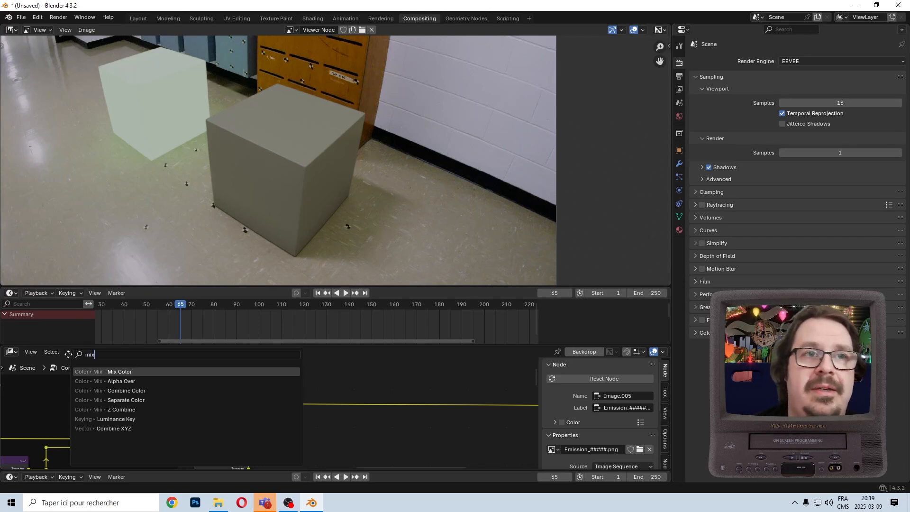
pyautogui.press('Return')
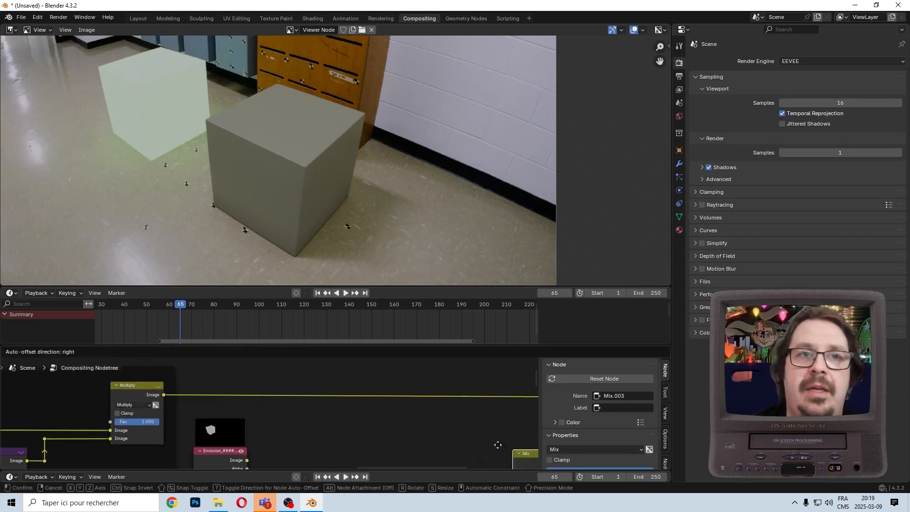
pyautogui.click(365, 398)
pyautogui.click(349, 432)
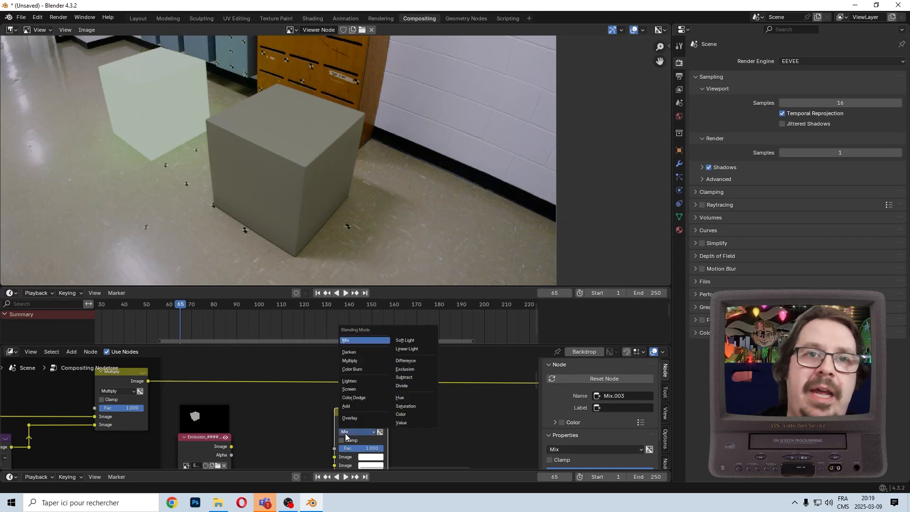
pyautogui.click(358, 406)
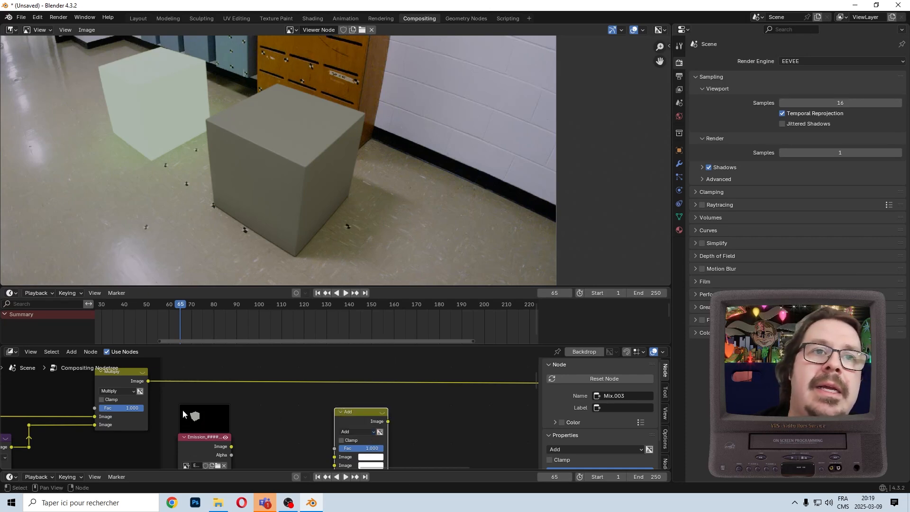
# Step: Link the final Multiply and the Emission image to the Add node's two Image inputs, and the Add output to the Viewer
pyautogui.moveTo(147, 380); pyautogui.dragTo(370, 396)
pyautogui.moveTo(194, 462); pyautogui.dragTo(323, 406)
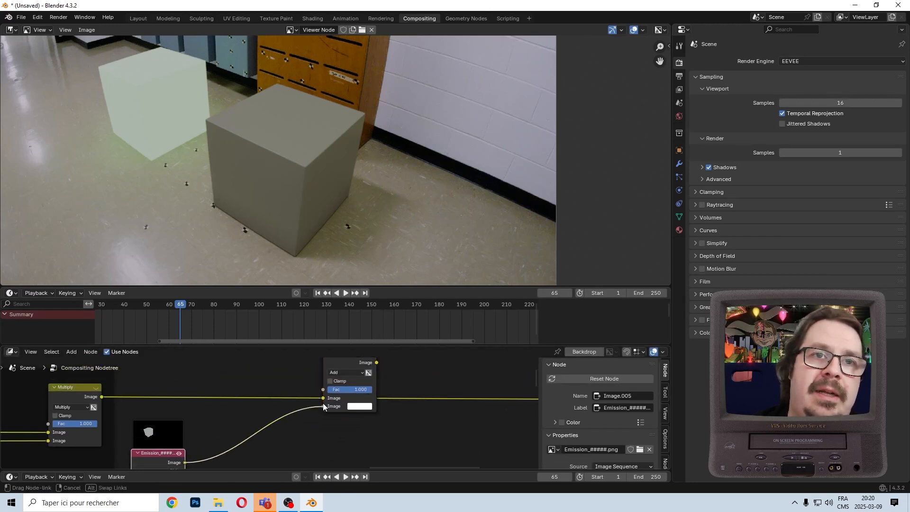
pyautogui.moveTo(323, 403); pyautogui.dragTo(285, 431, button='middle')
pyautogui.scroll(-2, 403, 414)
pyautogui.moveTo(403, 414); pyautogui.dragTo(282, 402, button='middle')
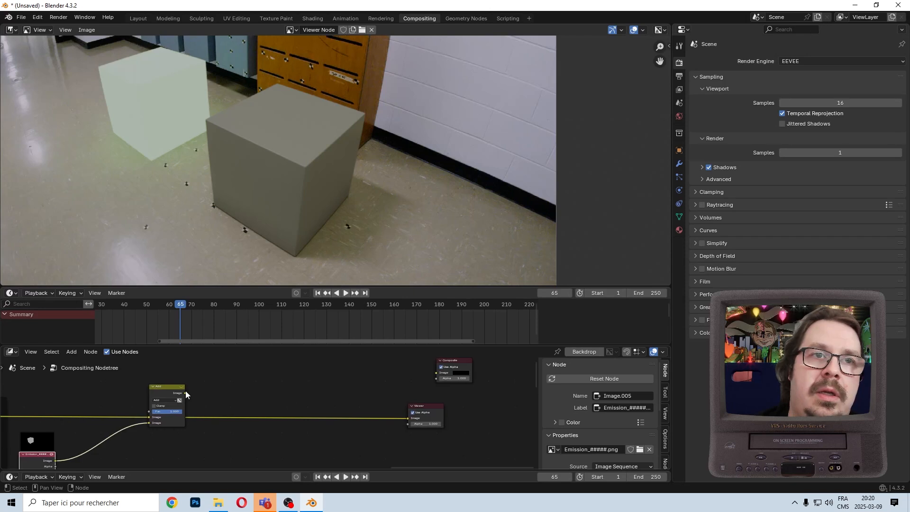
pyautogui.moveTo(185, 393); pyautogui.dragTo(412, 419)
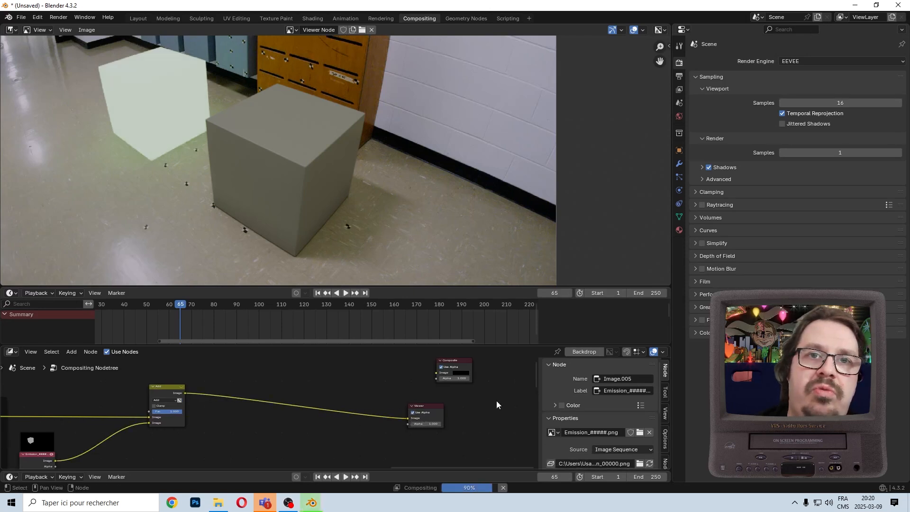
# Step: Place the Viewer node beside the Add node and move both farther from the Emission node
pyautogui.moveTo(496, 399); pyautogui.dragTo(411, 445)
pyautogui.press('g')
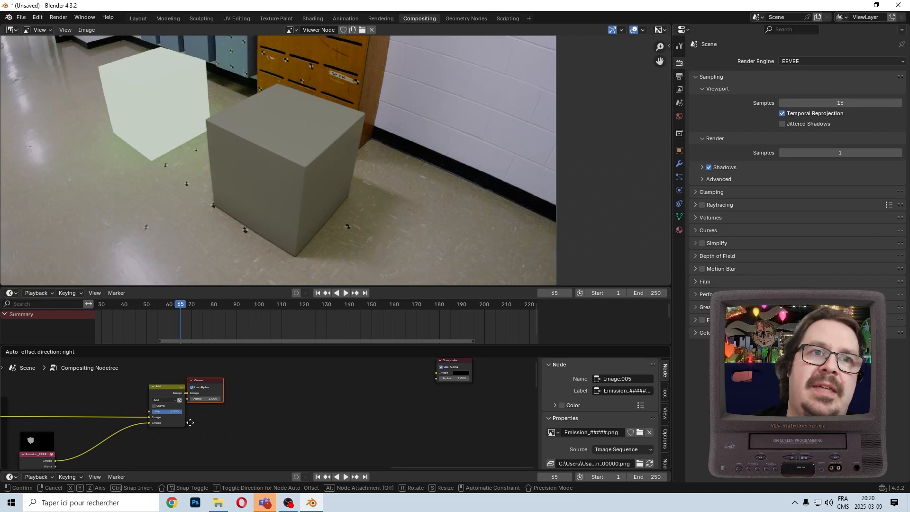
pyautogui.click(252, 427)
pyautogui.moveTo(322, 362); pyautogui.dragTo(151, 440)
pyautogui.press('g')
pyautogui.click(273, 444)
# Step: Insert a reroute on the Emission link, level with the Emission node's Image output, and offset it towards the Add node
pyautogui.moveTo(52, 443); pyautogui.dragTo(153, 412, button='middle')
pyautogui.scroll(5, 201, 415)
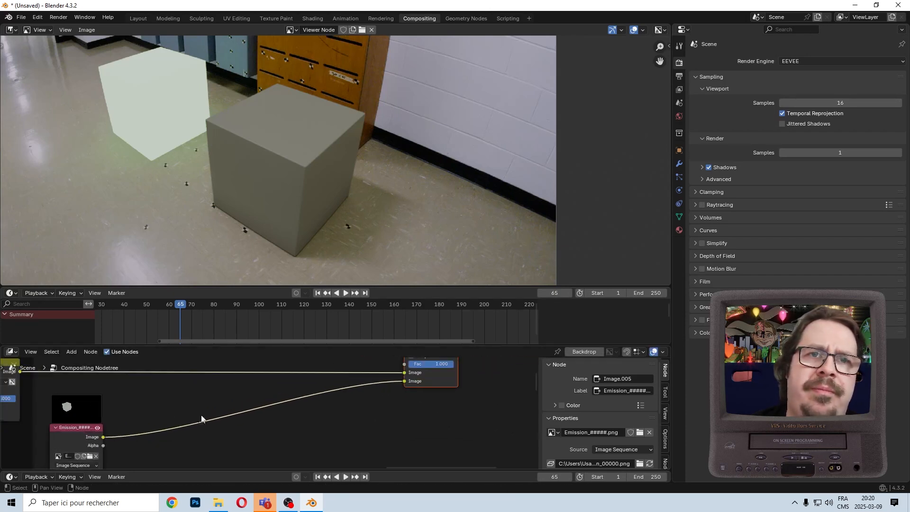
pyautogui.moveTo(363, 410); pyautogui.dragTo(344, 417, button='middle')
pyautogui.scroll(4, 303, 429)
pyautogui.moveTo(294, 433); pyautogui.dragTo(444, 417, button='middle')
pyautogui.scroll(2, 288, 415)
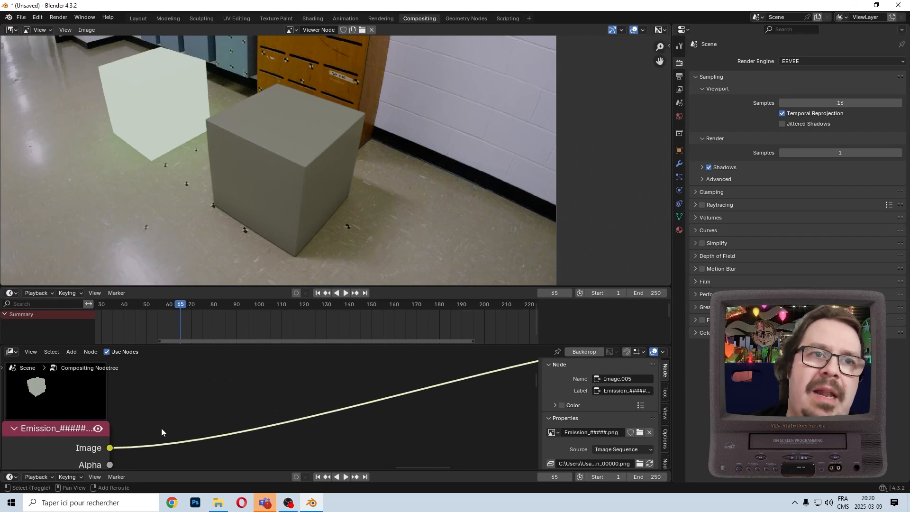
pyautogui.keyDown('shift'); pyautogui.moveTo(167, 451); pyautogui.dragTo(169, 450, button='right'); pyautogui.keyUp('shift')
pyautogui.press('g')
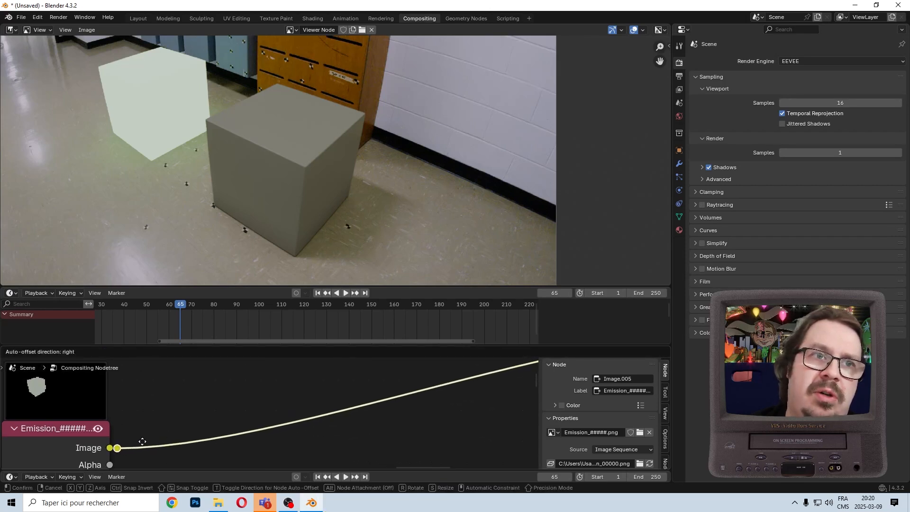
pyautogui.click(141, 442)
pyautogui.press('g')
pyautogui.click(265, 427)
# Step: Insert a second reroute on the Emission link, level with the Add node's second Image input, and move it back towards the first
pyautogui.scroll(-4, 429, 364)
pyautogui.moveTo(435, 361); pyautogui.dragTo(154, 420, button='middle')
pyautogui.scroll(2, 271, 411)
pyautogui.keyDown('shift'); pyautogui.moveTo(382, 389); pyautogui.dragTo(380, 404, button='right'); pyautogui.keyUp('shift')
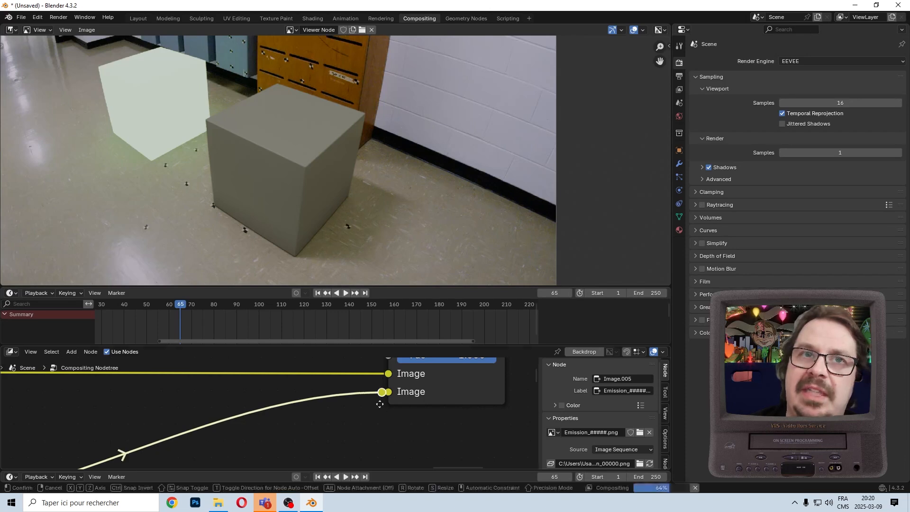
pyautogui.press('g')
pyautogui.click(382, 407)
pyautogui.press('g')
pyautogui.click(105, 412)
pyautogui.scroll(-2, 155, 421)
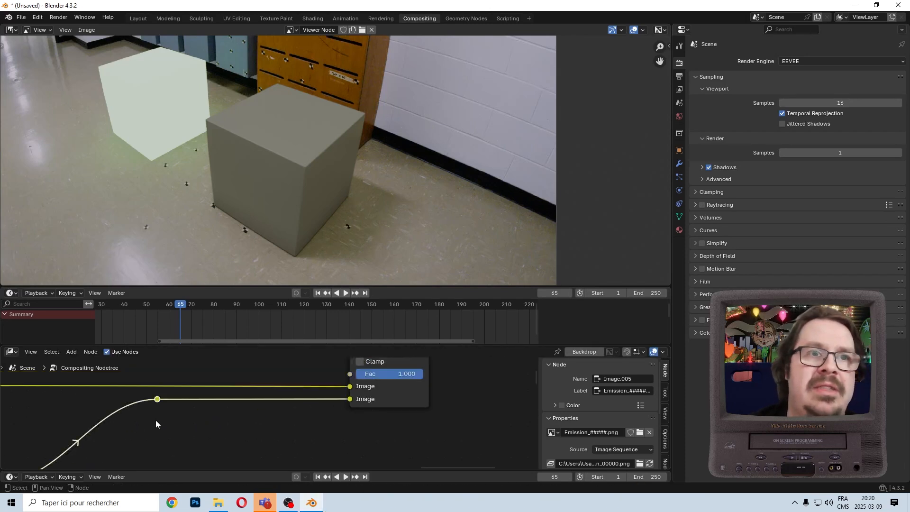
# Step: Align the two reroutes vertically by scaling them to 0 along X, and move them along X closer to the Emission node
pyautogui.moveTo(156, 422); pyautogui.dragTo(375, 363, button='middle')
pyautogui.moveTo(357, 383); pyautogui.dragTo(189, 441)
pyautogui.press('s')
pyautogui.press('x')
pyautogui.press('0')
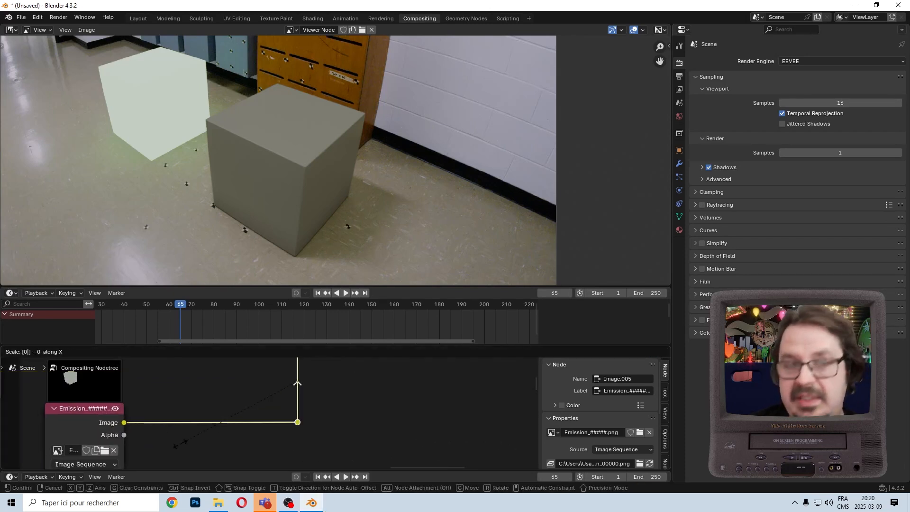
pyautogui.press('Return')
pyautogui.scroll(-5, 337, 411)
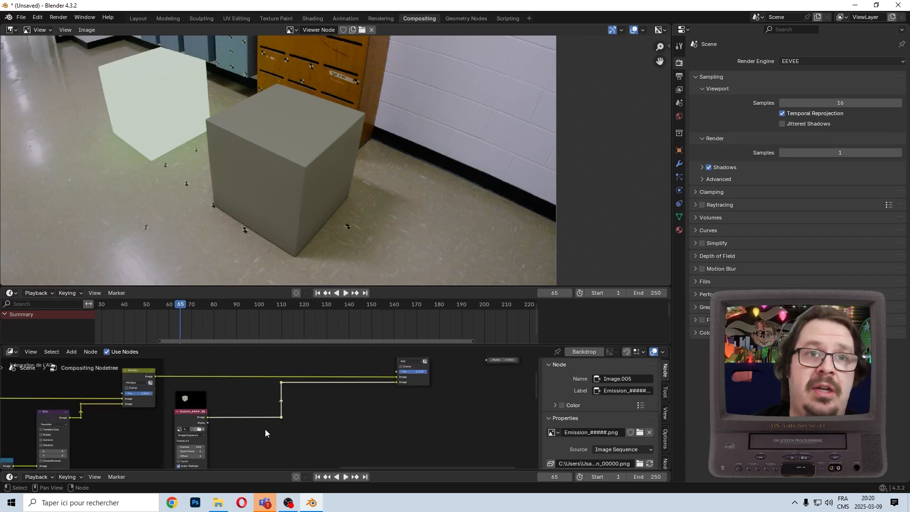
pyautogui.press('g')
pyautogui.press('x')
pyautogui.click(264, 418)
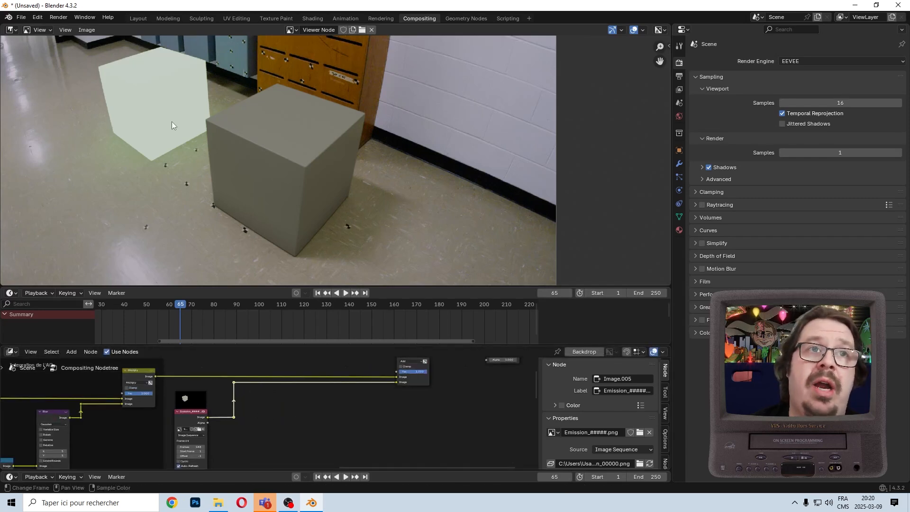
# Step: Duplicate the previous frame's Blur node and place the copy beyond the Emission node to soften the bright cube's edges
pyautogui.scroll(6, 172, 121)
pyautogui.moveTo(142, 212); pyautogui.dragTo(185, 244, button='middle')
pyautogui.moveTo(170, 188); pyautogui.dragTo(242, 239, button='middle')
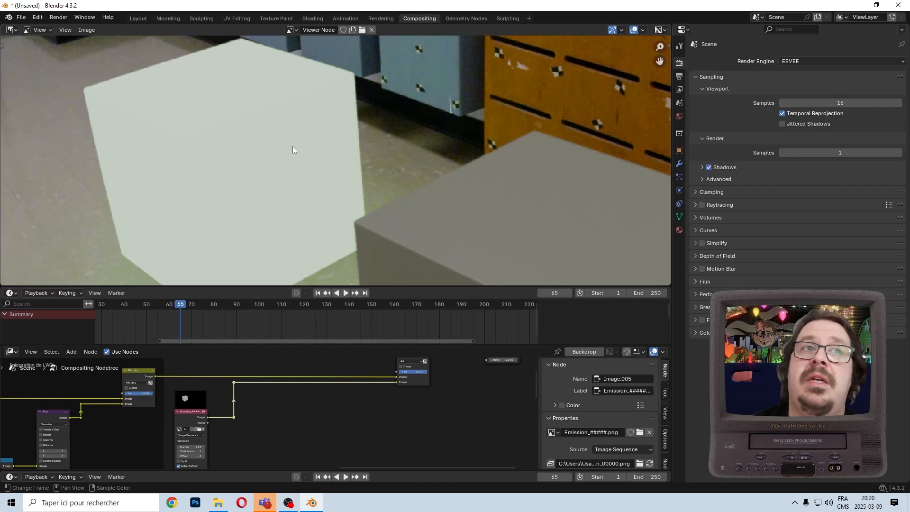
pyautogui.moveTo(253, 150); pyautogui.dragTo(300, 180, button='middle')
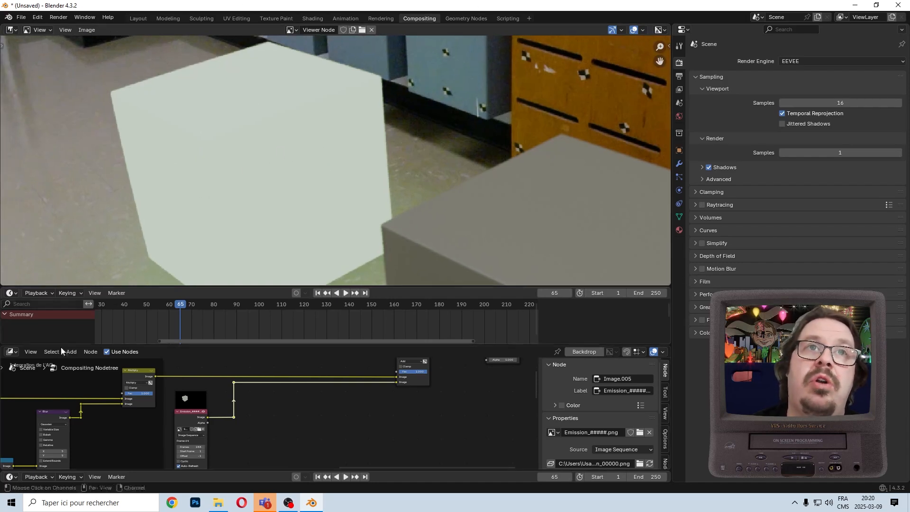
pyautogui.scroll(4, 263, 434)
pyautogui.moveTo(267, 425); pyautogui.dragTo(352, 424, button='middle')
pyautogui.click(206, 377)
pyautogui.hotkey('ctrl', 'v')
pyautogui.moveTo(350, 434); pyautogui.dragTo(299, 357)
pyautogui.press('g')
pyautogui.press('x')
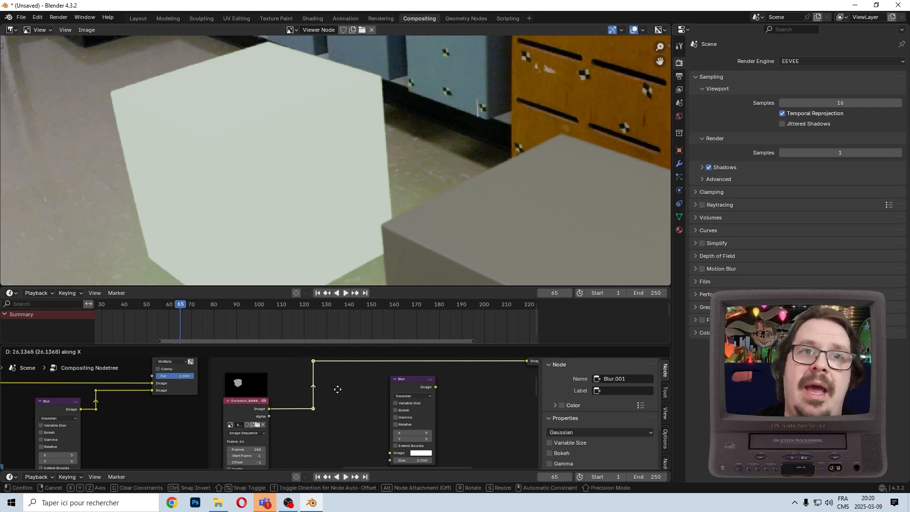
pyautogui.click(405, 388)
# Step: Insert the Blur copy between the Emission node and the first reroute, lining its output up with the reroute
pyautogui.moveTo(412, 379); pyautogui.dragTo(303, 399)
pyautogui.scroll(2, 352, 425)
pyautogui.scroll(-2, 354, 428)
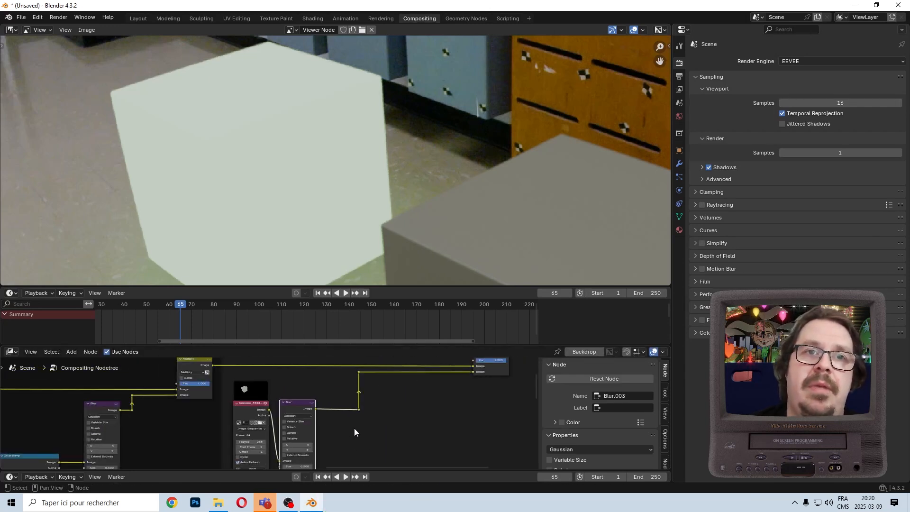
pyautogui.scroll(5, 305, 406)
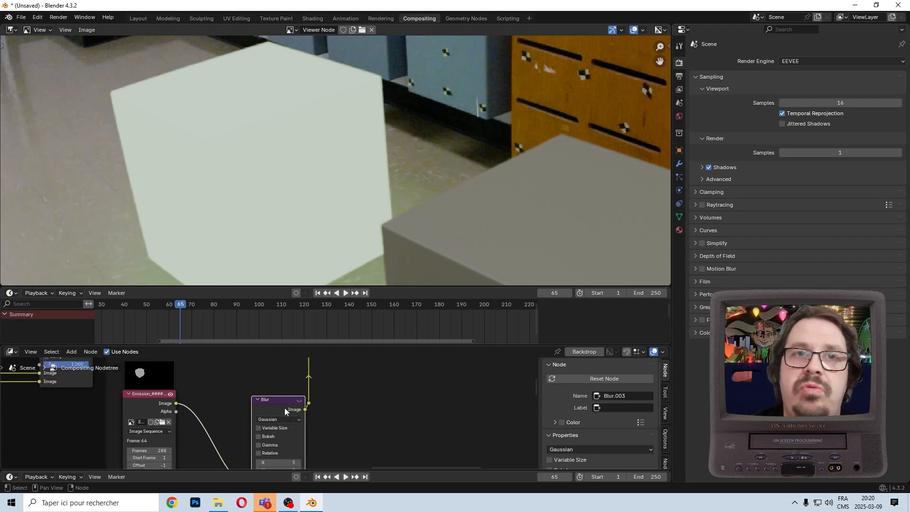
pyautogui.press('g')
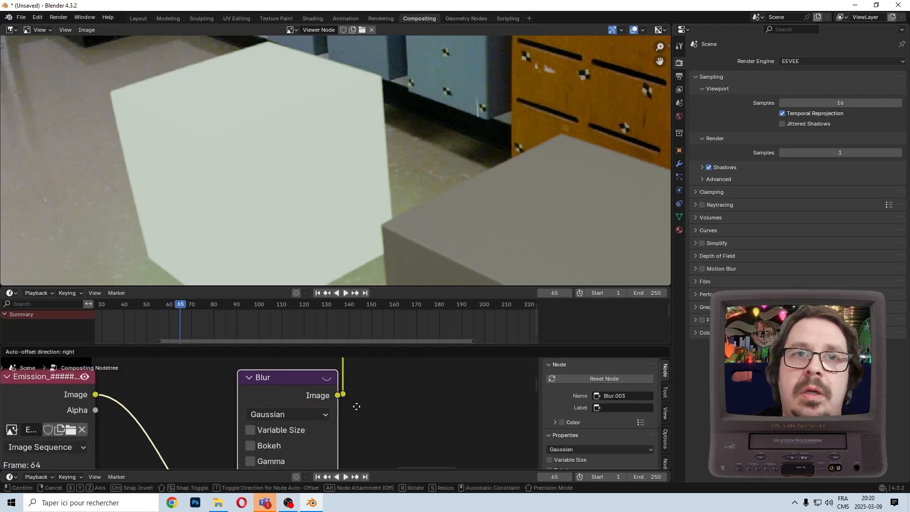
pyautogui.click(311, 403)
pyautogui.scroll(-2, 311, 404)
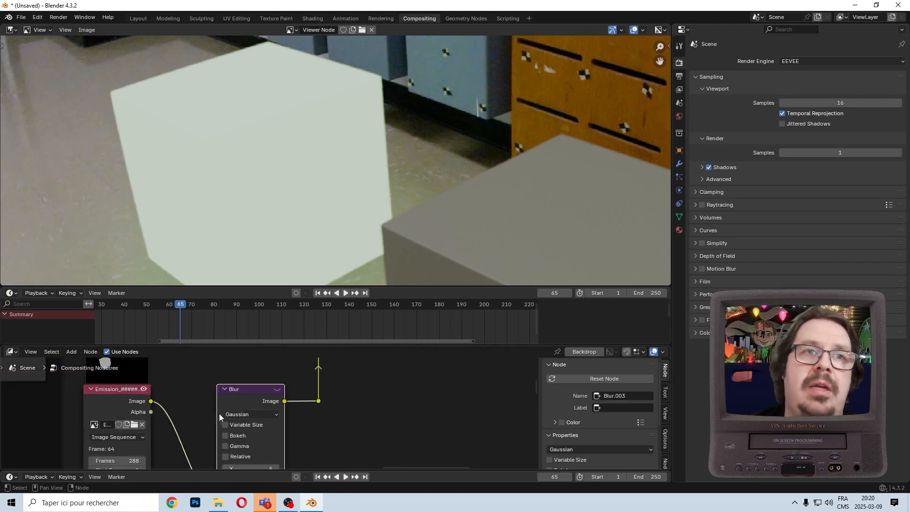
# Step: Move the Emission node level with the Blur node's Image input and back along X to leave a short straight link
pyautogui.scroll(-2, 219, 414)
pyautogui.moveTo(152, 406); pyautogui.dragTo(190, 439)
pyautogui.moveTo(190, 439); pyautogui.dragTo(191, 424, button='middle')
pyautogui.moveTo(192, 423); pyautogui.dragTo(190, 467)
pyautogui.scroll(5, 340, 396)
pyautogui.press('g')
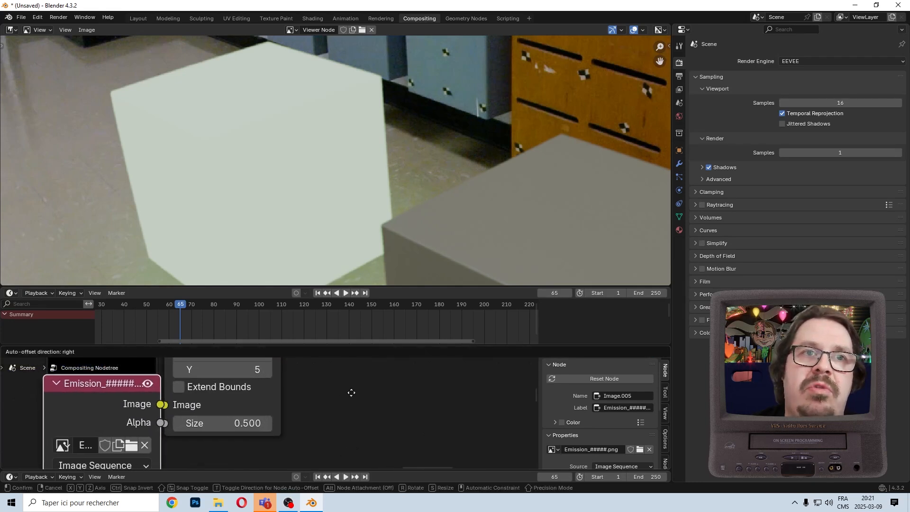
pyautogui.press('x')
pyautogui.click(289, 406)
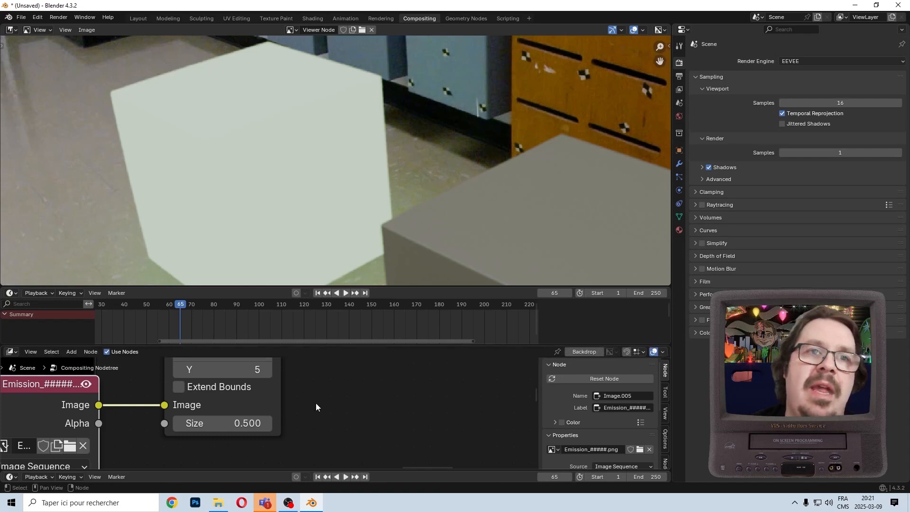
pyautogui.scroll(-5, 315, 403)
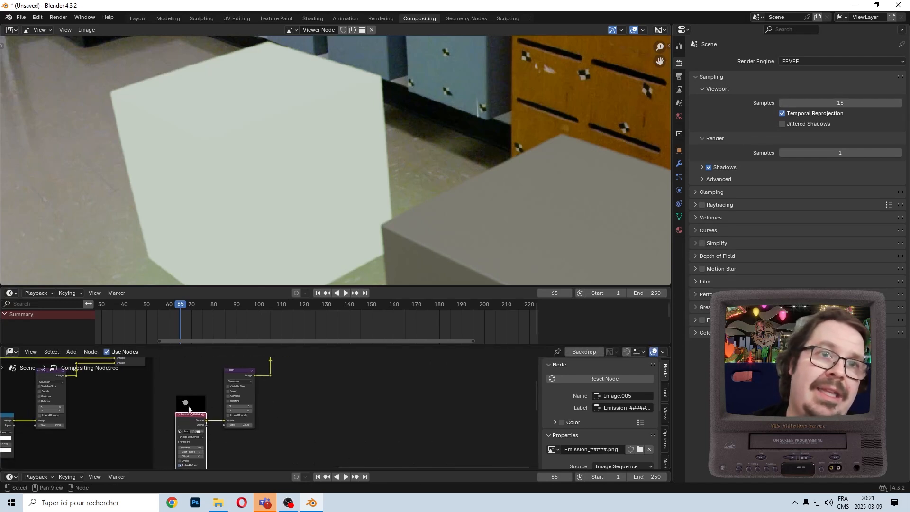
# Step: Duplicate the Emission pass's Blur node and place the copy just beyond the vertical reroute link
pyautogui.moveTo(368, 410); pyautogui.dragTo(301, 449, button='middle')
pyautogui.scroll(4, 270, 432)
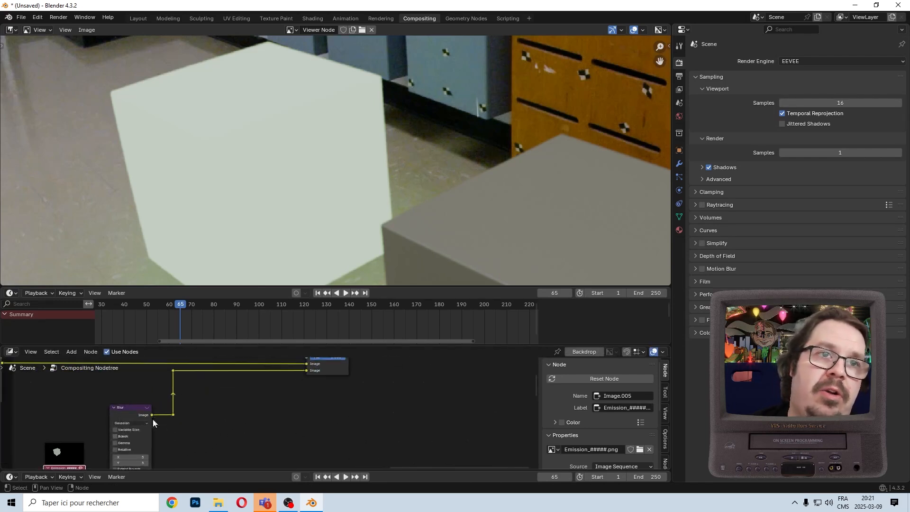
pyautogui.click(122, 413)
pyautogui.hotkey('shift', 'd')
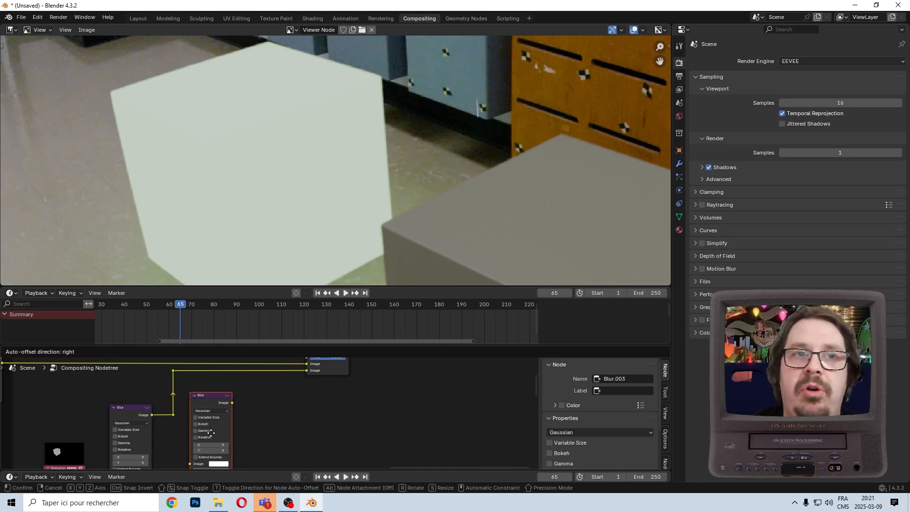
pyautogui.click(193, 443)
# Step: Link the reroute after the first Blur node to the Image input of the Blur copy
pyautogui.scroll(1, 193, 443)
pyautogui.scroll(3, 199, 440)
pyautogui.moveTo(209, 436); pyautogui.dragTo(266, 385, button='middle')
pyautogui.moveTo(199, 361); pyautogui.dragTo(203, 372)
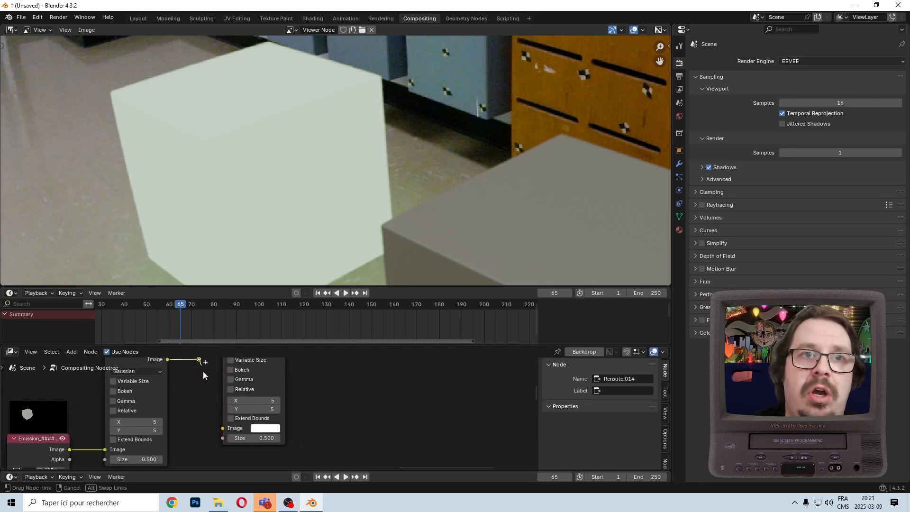
pyautogui.moveTo(215, 422); pyautogui.dragTo(221, 428)
# Step: Insert a reroute on the new link and line it up with the Blur copy's Image input
pyautogui.scroll(-2, 200, 417)
pyautogui.moveTo(226, 392); pyautogui.dragTo(259, 368, button='middle')
pyautogui.scroll(7, 250, 409)
pyautogui.keyDown('shift'); pyautogui.moveTo(249, 409); pyautogui.dragTo(237, 430, button='right'); pyautogui.keyUp('shift')
pyautogui.press('g')
pyautogui.click(241, 449)
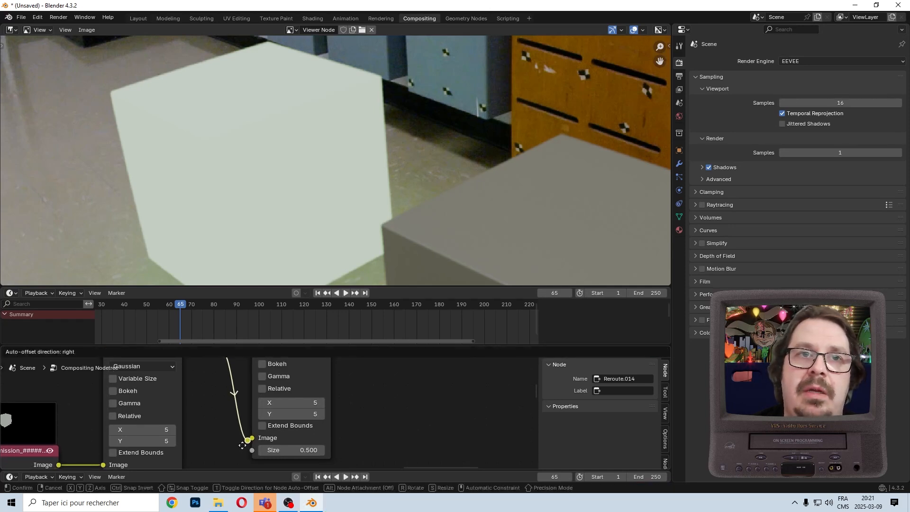
# Step: Align the reroutes between the two Blur nodes vertically by scaling them to 0 along X, and move them slightly along X
pyautogui.scroll(-4, 243, 443)
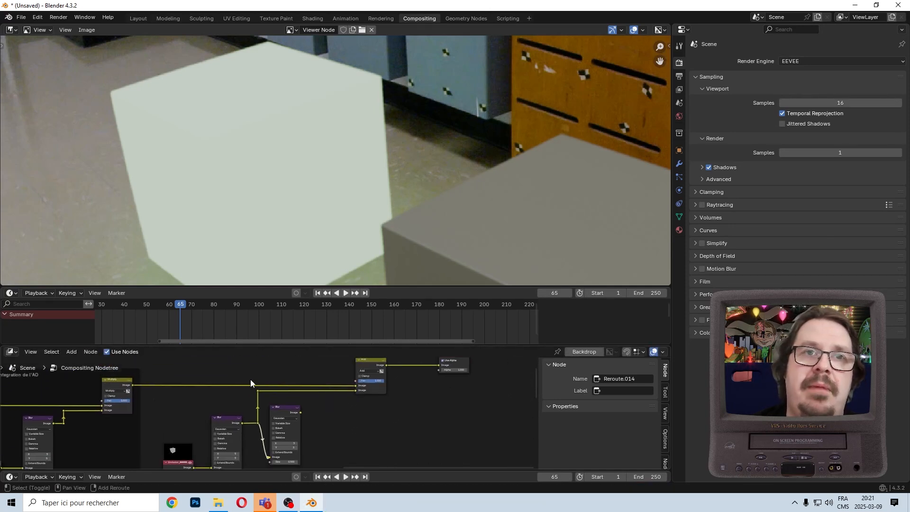
pyautogui.keyDown('shift'); pyautogui.moveTo(266, 434); pyautogui.dragTo(264, 431); pyautogui.keyUp('shift')
pyautogui.press('s')
pyautogui.press('x')
pyautogui.press('0')
pyautogui.press('Return')
pyautogui.press('g')
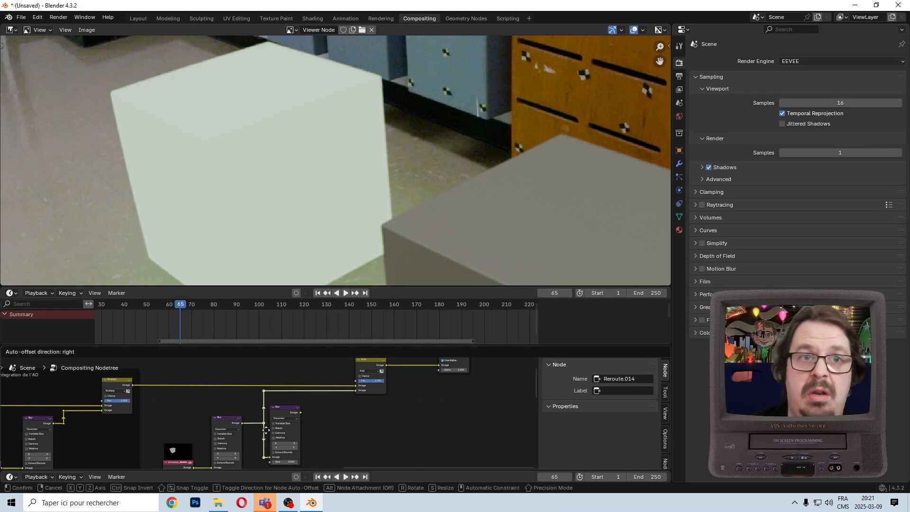
pyautogui.press('x')
pyautogui.click(260, 431)
# Step: Preview the Blur copy's output through the Viewer node
pyautogui.scroll(4, 273, 433)
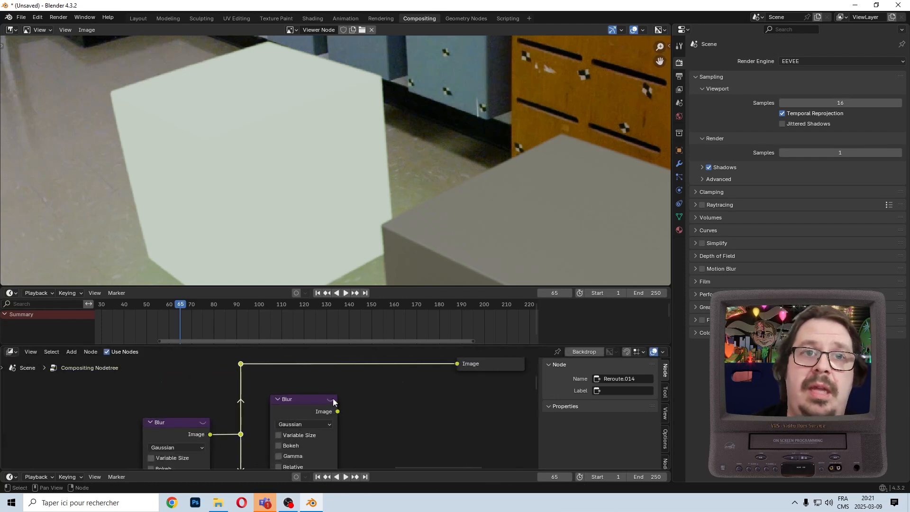
pyautogui.click(307, 404)
pyautogui.scroll(-3, 332, 411)
pyautogui.moveTo(420, 424); pyautogui.dragTo(319, 406, button='middle')
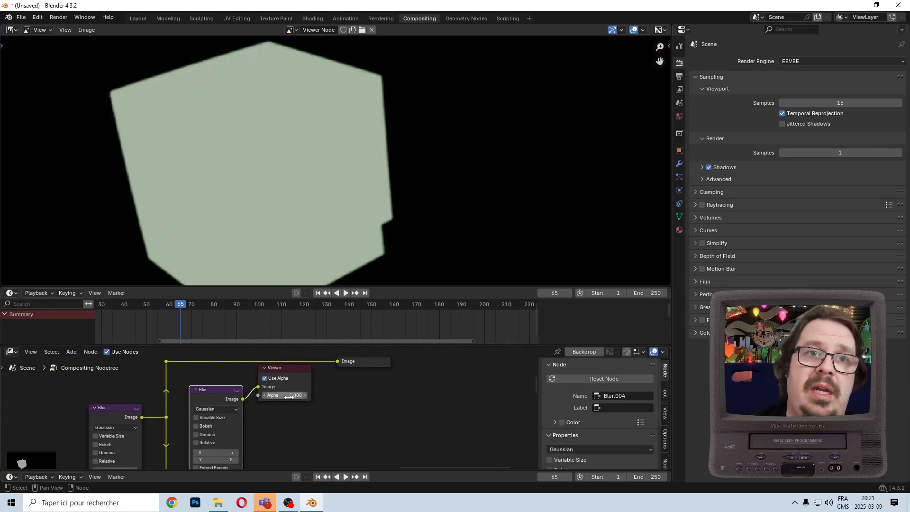
# Step: Set the Blur copy's X and Y to 250 and its Size to 1 to create a wide glow
pyautogui.moveTo(244, 434); pyautogui.dragTo(249, 401, button='middle')
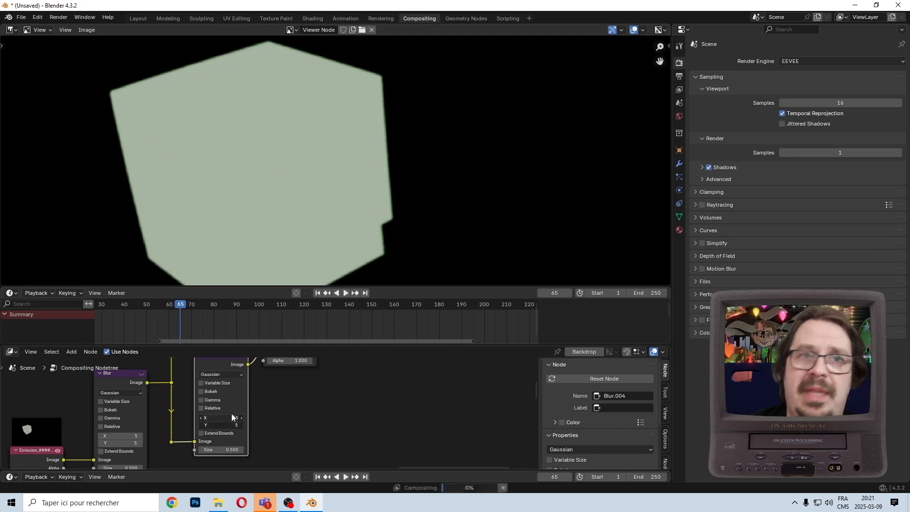
pyautogui.moveTo(232, 414); pyautogui.dragTo(229, 415)
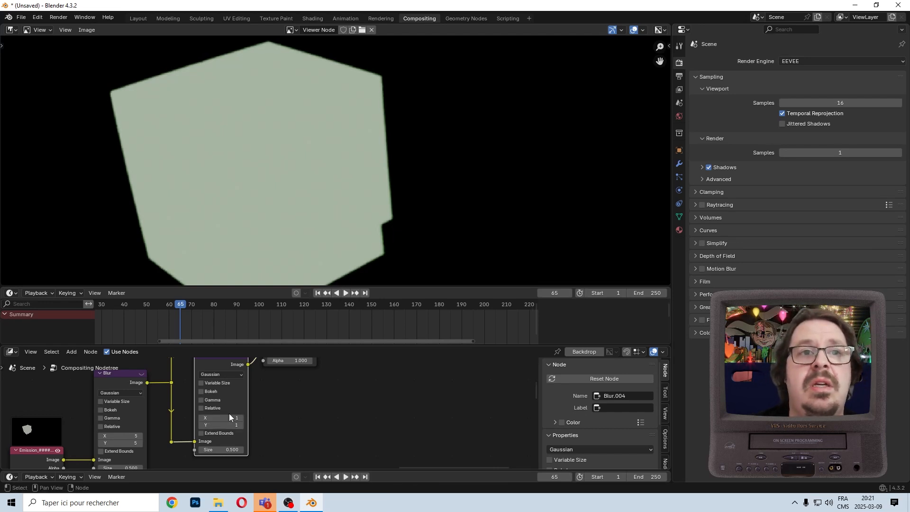
pyautogui.moveTo(309, 408); pyautogui.dragTo(293, 437, button='middle')
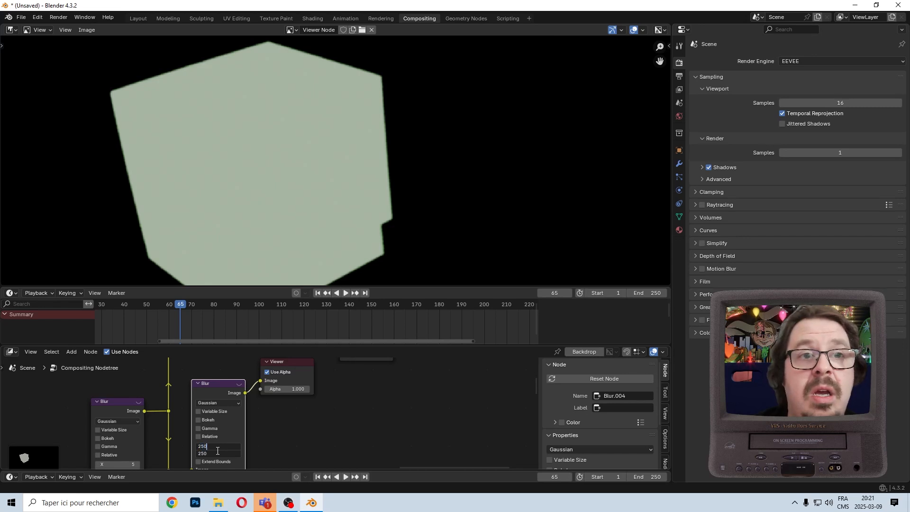
pyautogui.press('Return')
pyautogui.moveTo(238, 430); pyautogui.dragTo(247, 375, button='middle')
pyautogui.click(218, 424)
pyautogui.write('1')
pyautogui.press('Return')
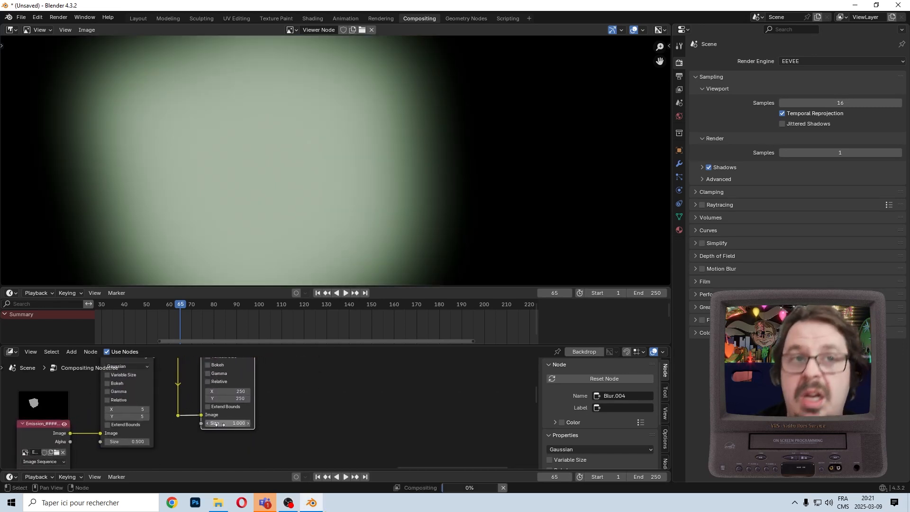
# Step: Move the Viewer node level with the Blur copy's output and farther along X, leaving a long straight link
pyautogui.scroll(-5, 295, 401)
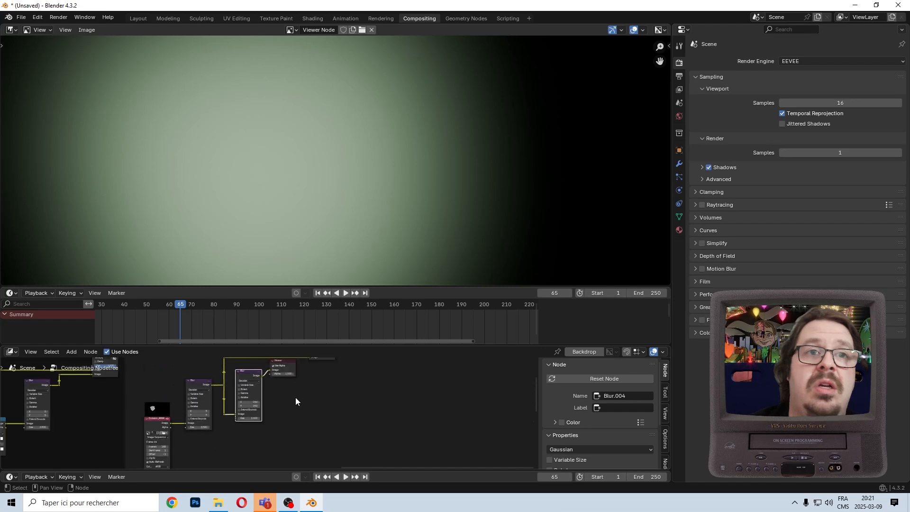
pyautogui.moveTo(261, 409); pyautogui.dragTo(325, 421)
pyautogui.click(326, 421)
pyautogui.press('g')
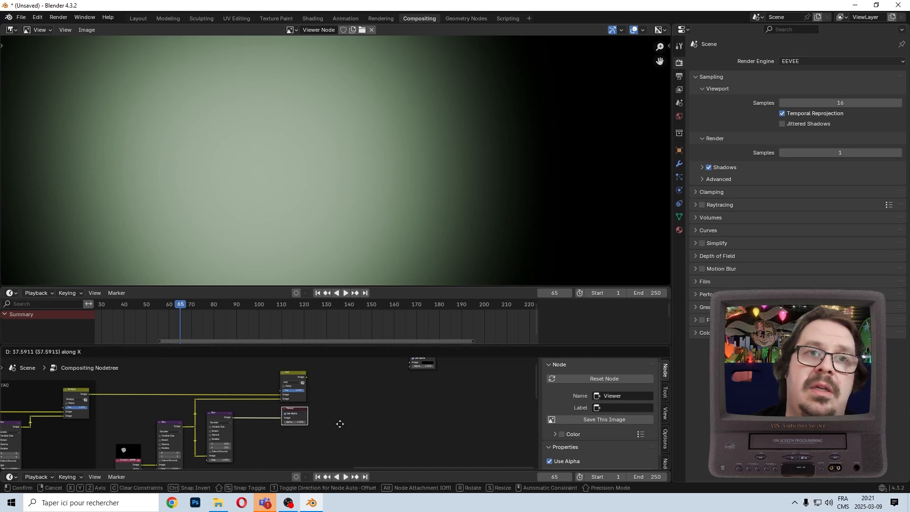
pyautogui.click(345, 422)
# Step: Duplicate the Add node and place the copy beyond the original for mixing in the glow
pyautogui.moveTo(384, 360); pyautogui.dragTo(309, 417)
pyautogui.scroll(3, 341, 387)
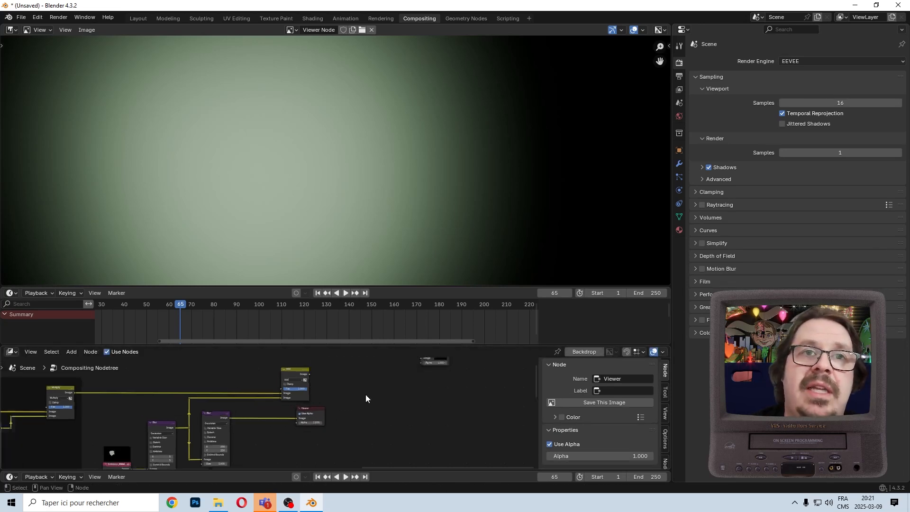
pyautogui.moveTo(270, 381); pyautogui.dragTo(200, 381)
pyautogui.hotkey('shift', 'd')
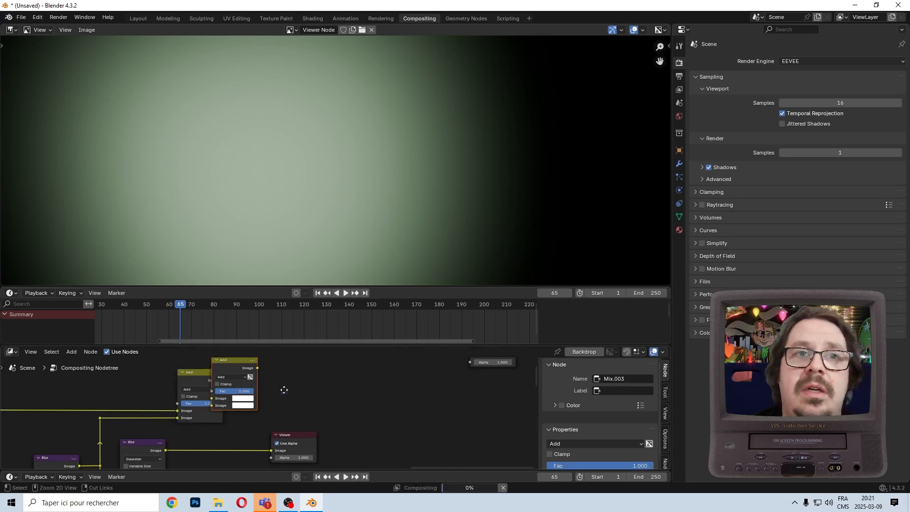
pyautogui.click(349, 370)
# Step: Link the first Add node's output to the copy's first Image input, and move the copy so the link runs straight
pyautogui.moveTo(224, 381); pyautogui.dragTo(231, 380)
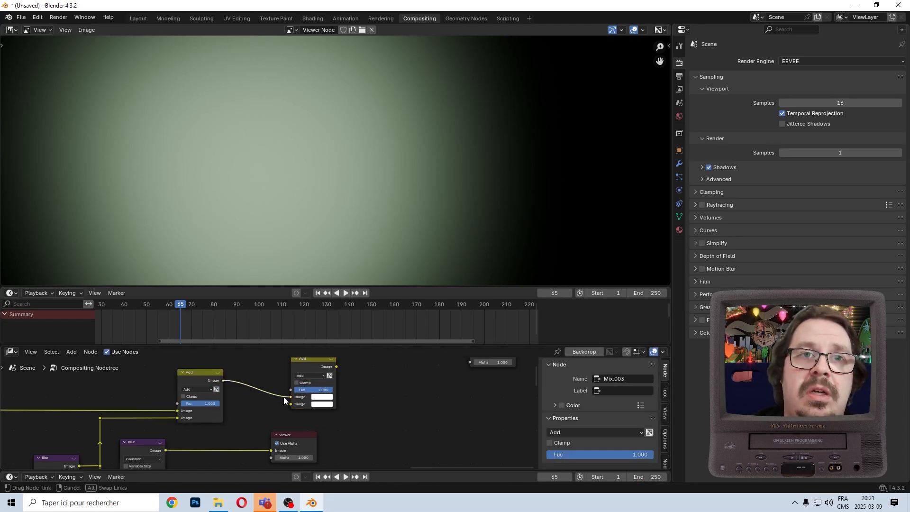
pyautogui.moveTo(283, 397); pyautogui.dragTo(287, 397)
pyautogui.moveTo(368, 368); pyautogui.dragTo(309, 396)
pyautogui.press('g')
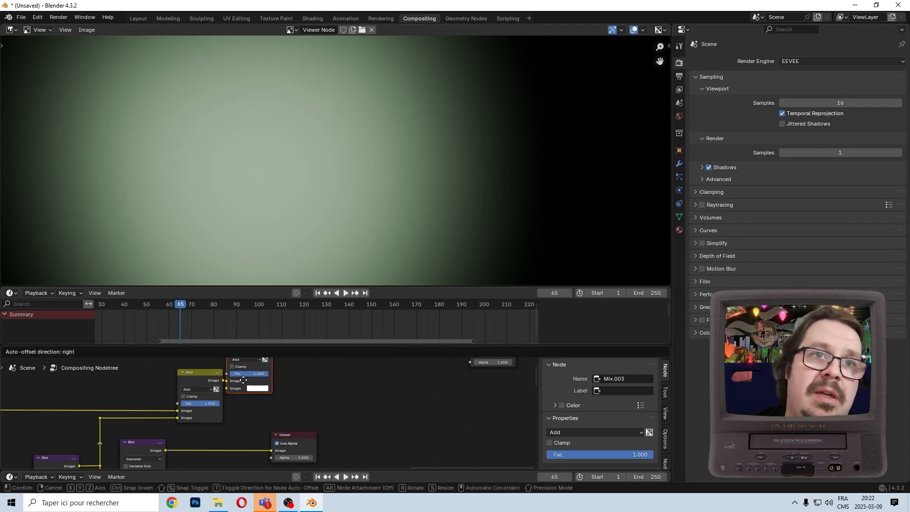
pyautogui.click(290, 379)
# Step: Insert a reroute on the Blur-to-Viewer link and connect it to the second Add node's lower Image input
pyautogui.scroll(5, 267, 413)
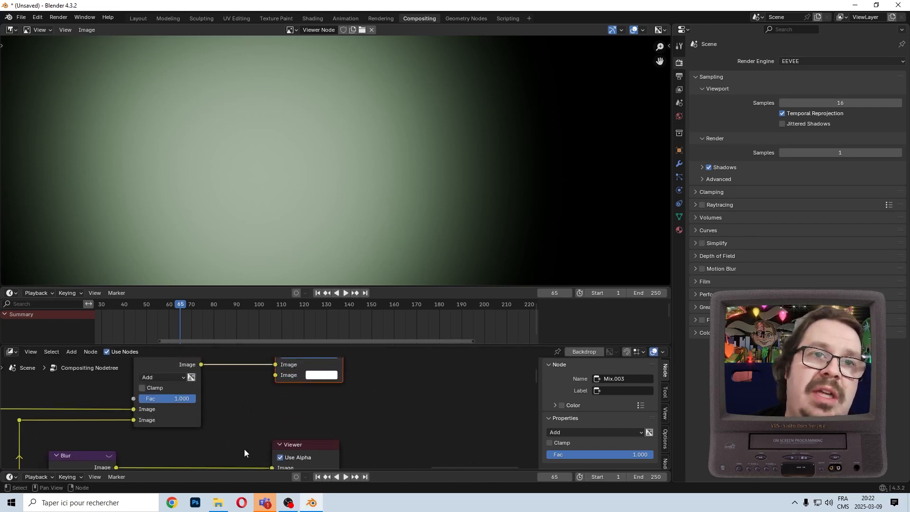
pyautogui.moveTo(245, 449); pyautogui.dragTo(264, 415, button='middle')
pyautogui.keyDown('shift'); pyautogui.moveTo(264, 418); pyautogui.dragTo(266, 445, button='right'); pyautogui.keyUp('shift')
pyautogui.moveTo(272, 415); pyautogui.dragTo(262, 443, button='middle')
pyautogui.moveTo(256, 455); pyautogui.dragTo(283, 432)
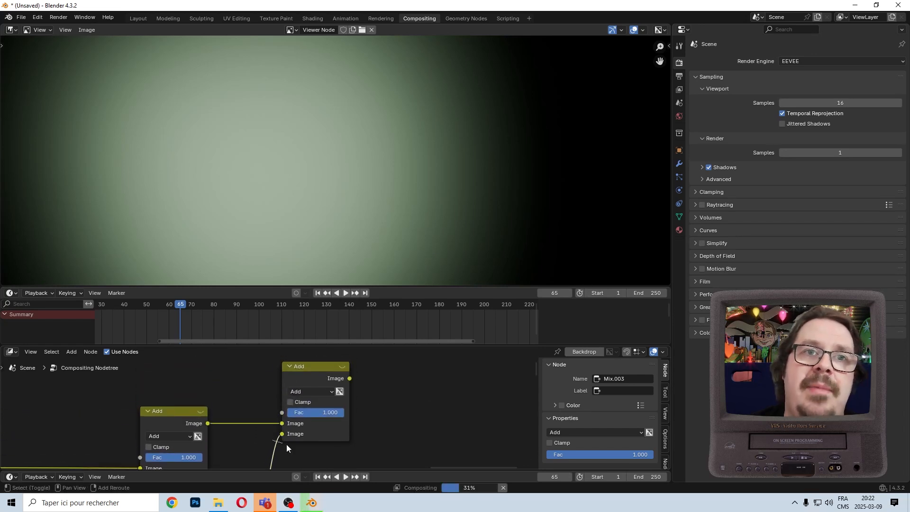
# Step: Line up the reroute on the glow link with the second Add node's lower Image input
pyautogui.press('g')
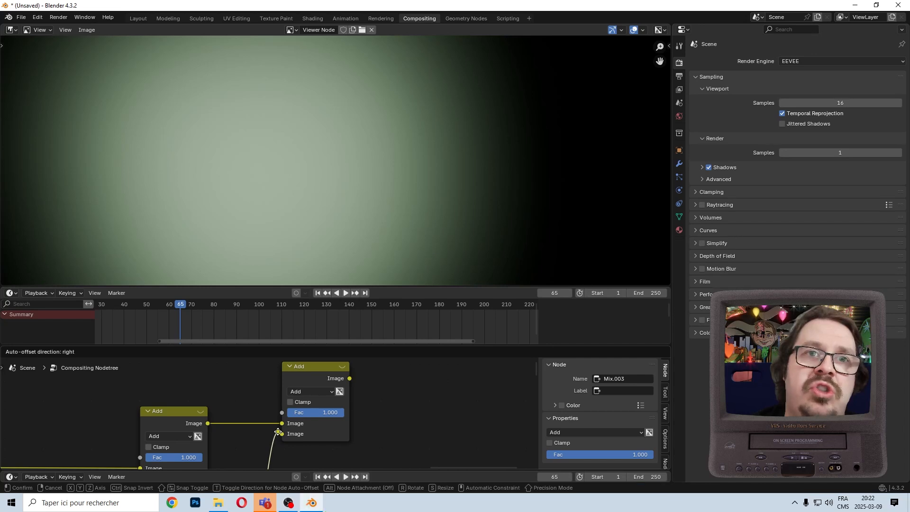
pyautogui.scroll(2, 278, 433)
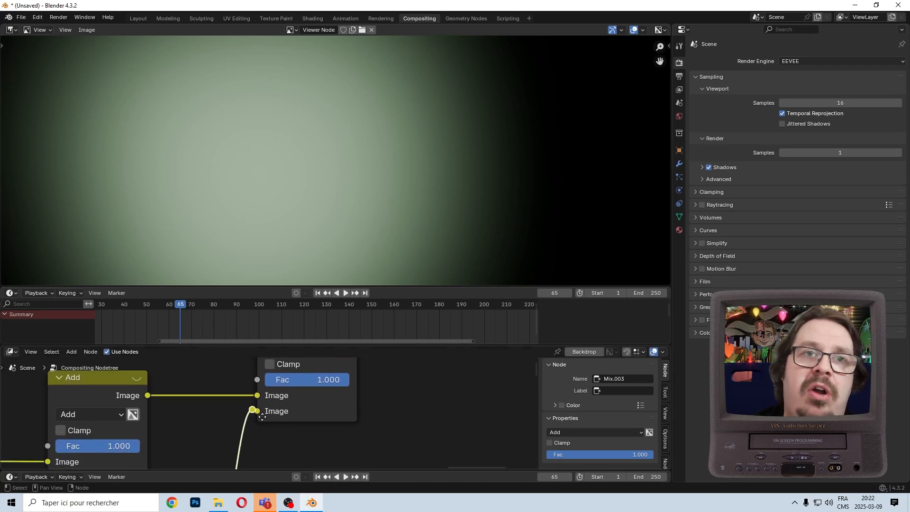
pyautogui.click(263, 419)
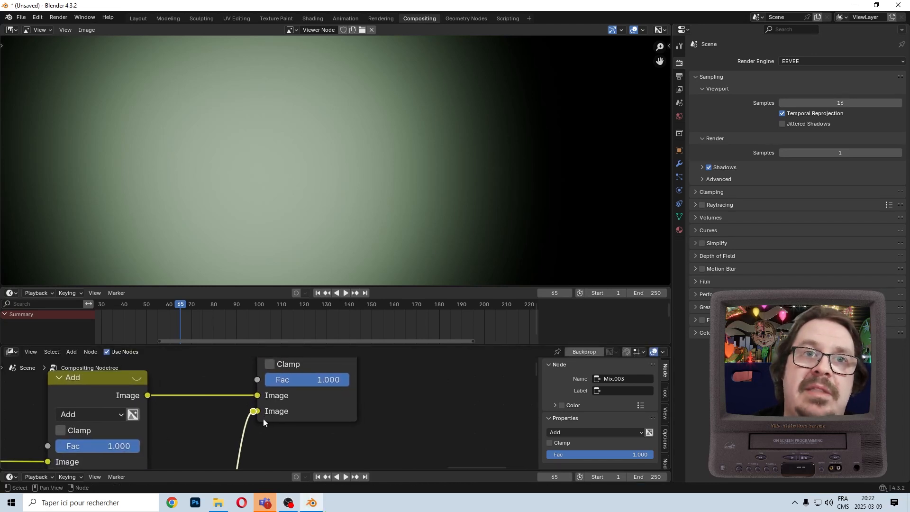
# Step: Align the two glow-link reroutes vertically by scaling them to 0 along X, and move them back between the two Add nodes
pyautogui.scroll(-2, 265, 423)
pyautogui.moveTo(266, 434); pyautogui.dragTo(286, 380, button='middle')
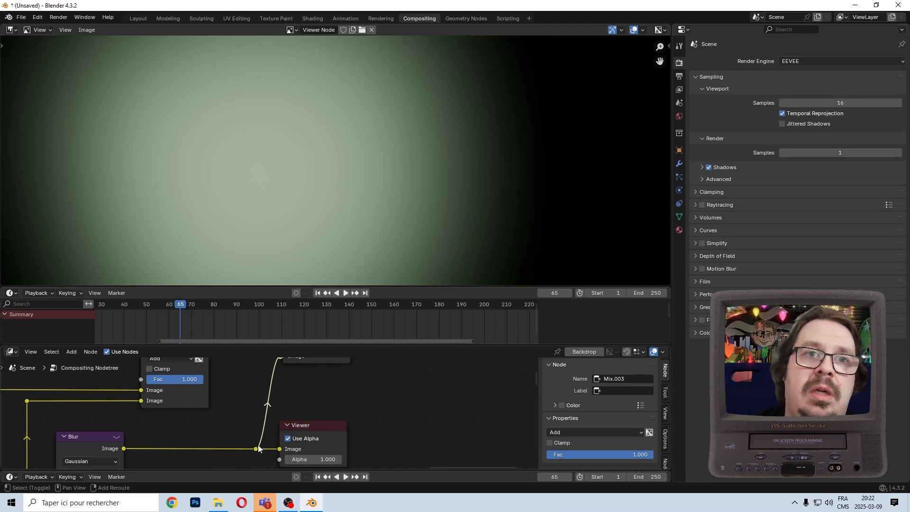
pyautogui.keyDown('shift'); pyautogui.click(259, 449); pyautogui.keyUp('shift')
pyautogui.press('s')
pyautogui.press('x')
pyautogui.press('0')
pyautogui.press('Return')
pyautogui.press('g')
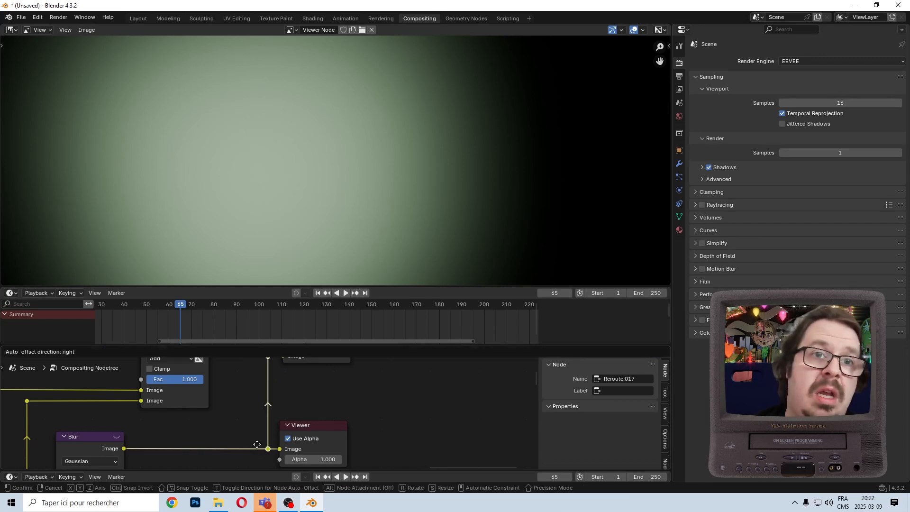
pyautogui.click(225, 449)
# Step: Connect the second Add node's output to the Viewer to preview the composite with the glow
pyautogui.scroll(-3, 306, 428)
pyautogui.scroll(-6, 300, 429)
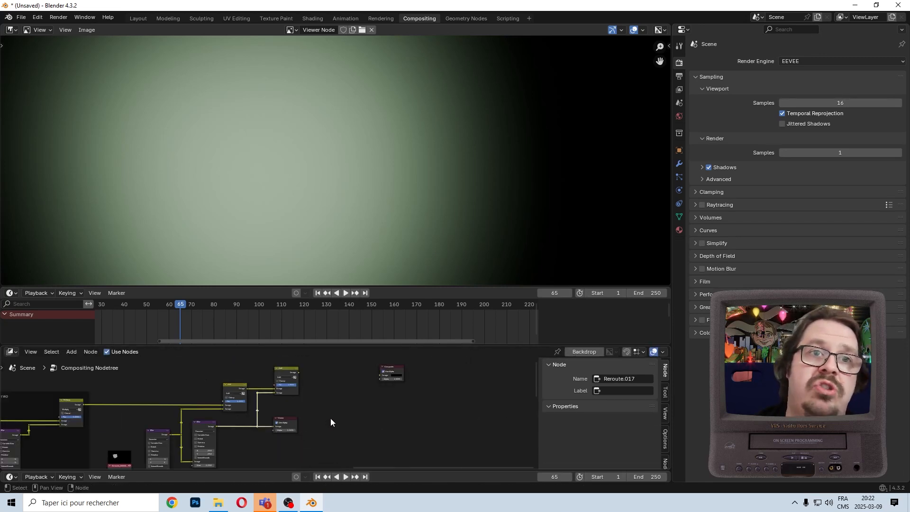
pyautogui.scroll(4, 310, 434)
pyautogui.keyDown('ctrl'); pyautogui.keyDown('shift'); pyautogui.click(293, 364); pyautogui.keyUp('shift'); pyautogui.keyUp('ctrl')
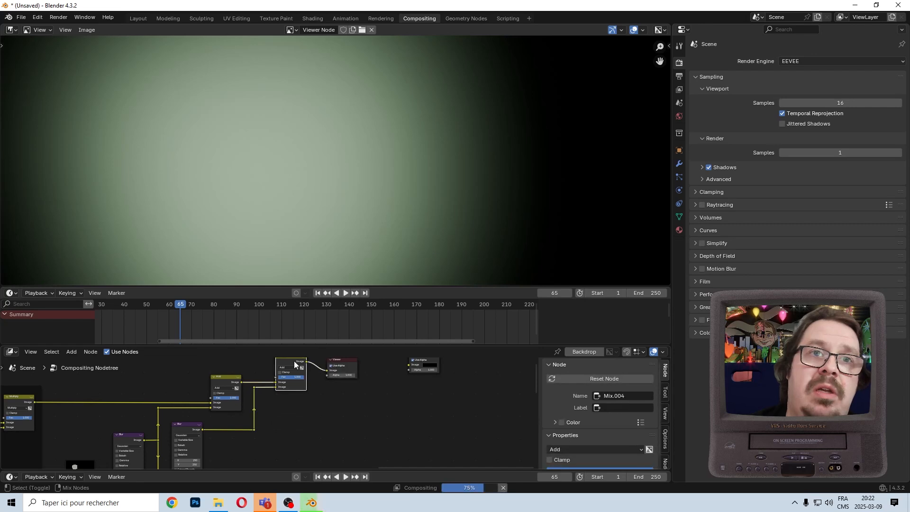
# Step: Set the Fac of both Add nodes to 0.5 to reduce the emission and its glow
pyautogui.scroll(3, 344, 412)
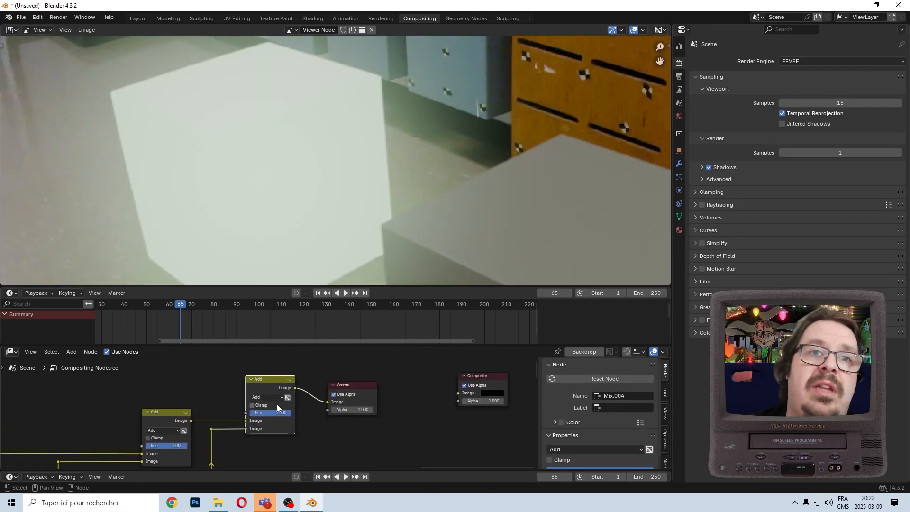
pyautogui.click(281, 414)
pyautogui.write('0.5')
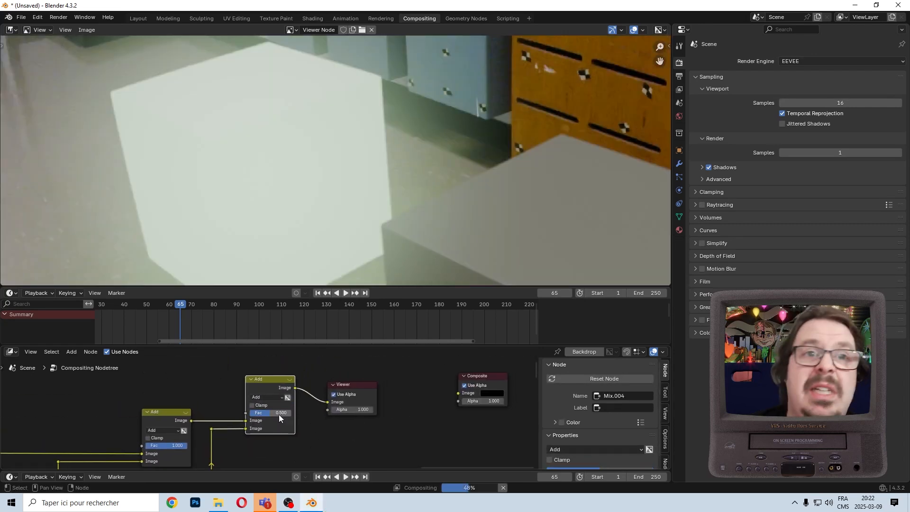
pyautogui.press('Return')
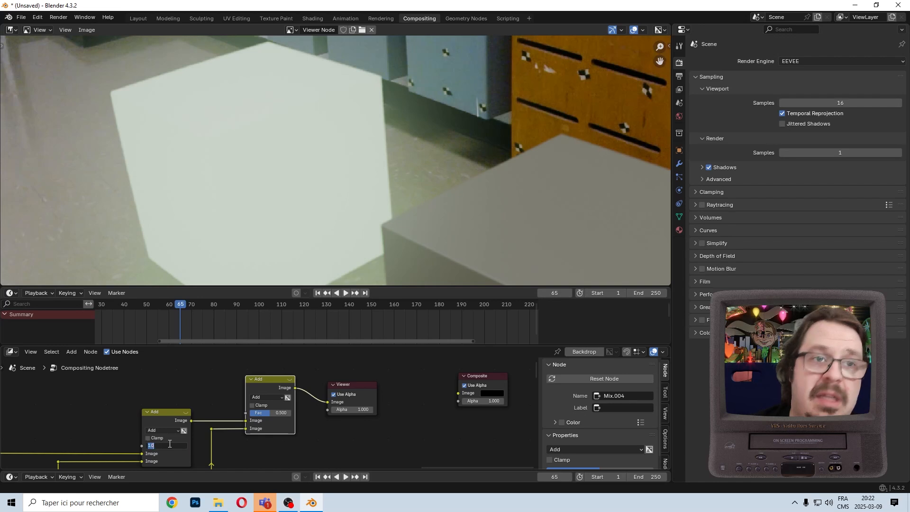
pyautogui.click(170, 444)
pyautogui.write('0.5')
pyautogui.press('Return')
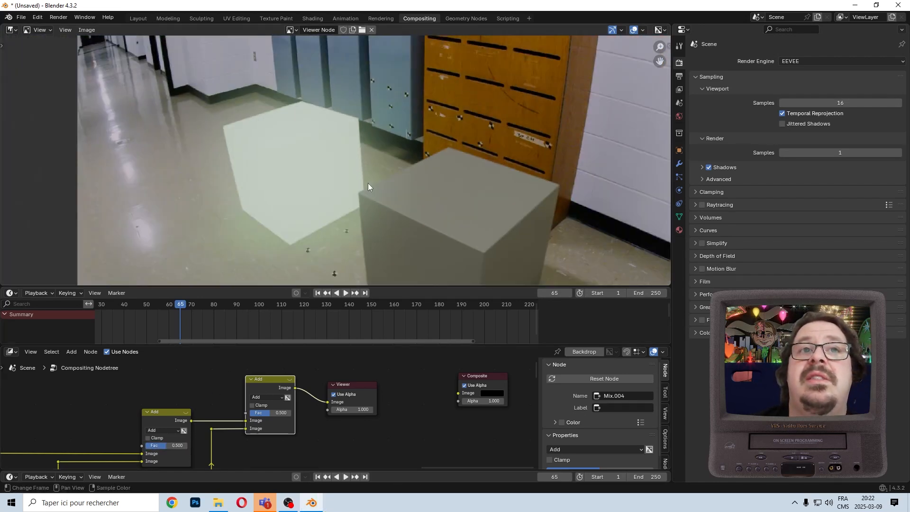
# Step: Select all nodes following the Emission image and move them along X to open space after it
pyautogui.scroll(-4, 265, 429)
pyautogui.moveTo(319, 416); pyautogui.dragTo(441, 466, button='middle')
pyautogui.scroll(-10, 385, 439)
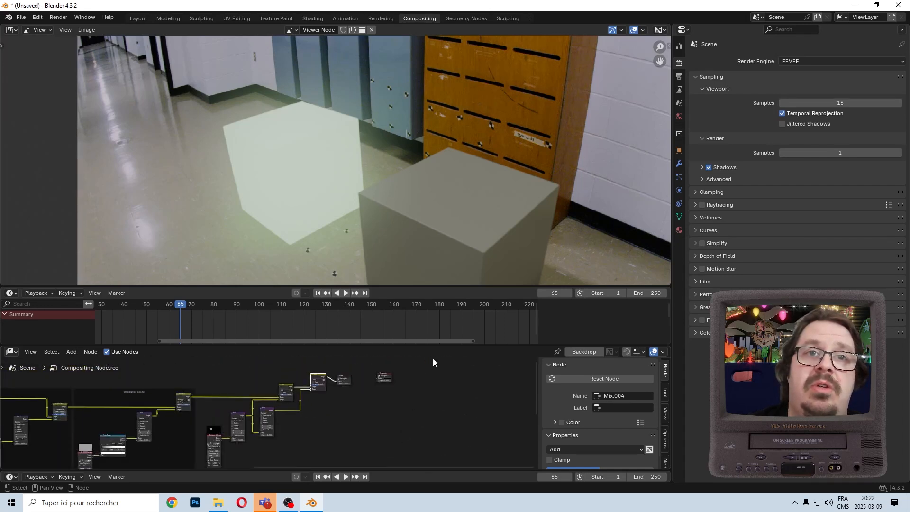
pyautogui.moveTo(444, 445); pyautogui.dragTo(223, 370)
pyautogui.press('g')
pyautogui.press('x')
pyautogui.click(232, 370)
# Step: Insert a Hue/Saturation/Value node on the link directly after the Emission image
pyautogui.scroll(8, 246, 410)
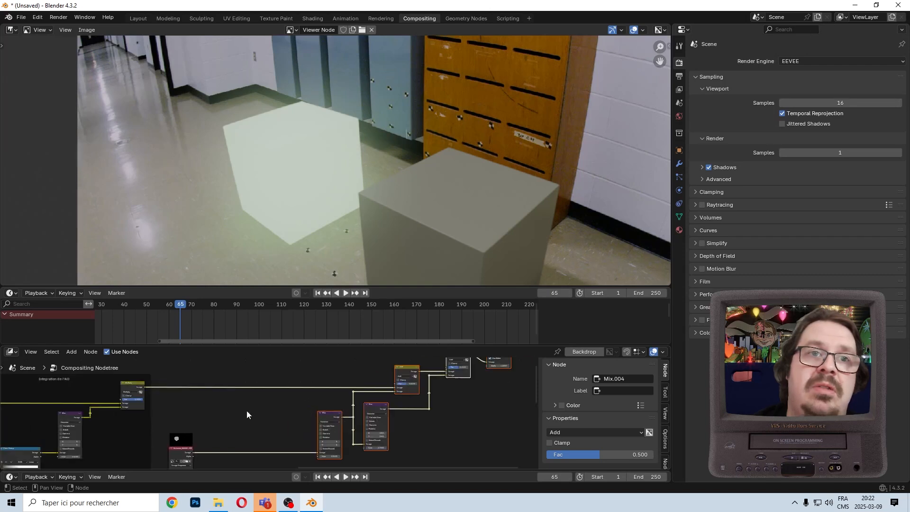
pyautogui.scroll(3, 366, 380)
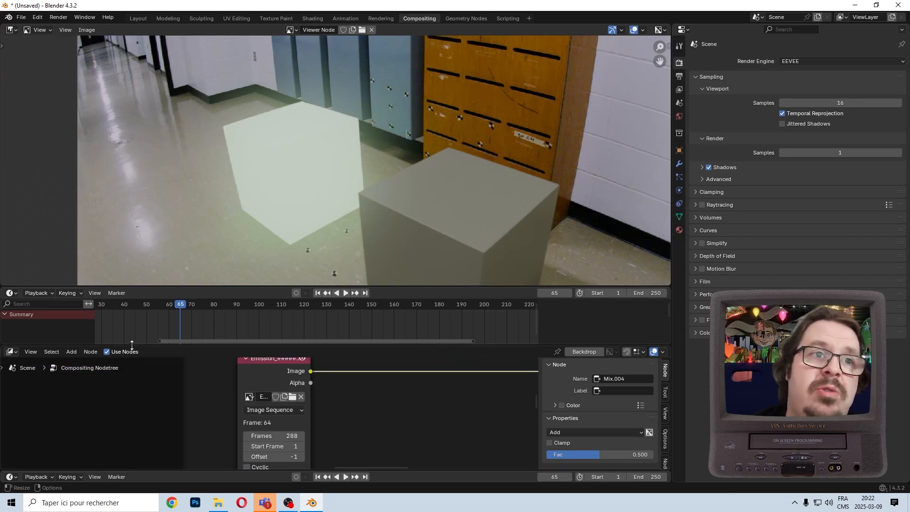
pyautogui.click(71, 352)
pyautogui.write('hu')
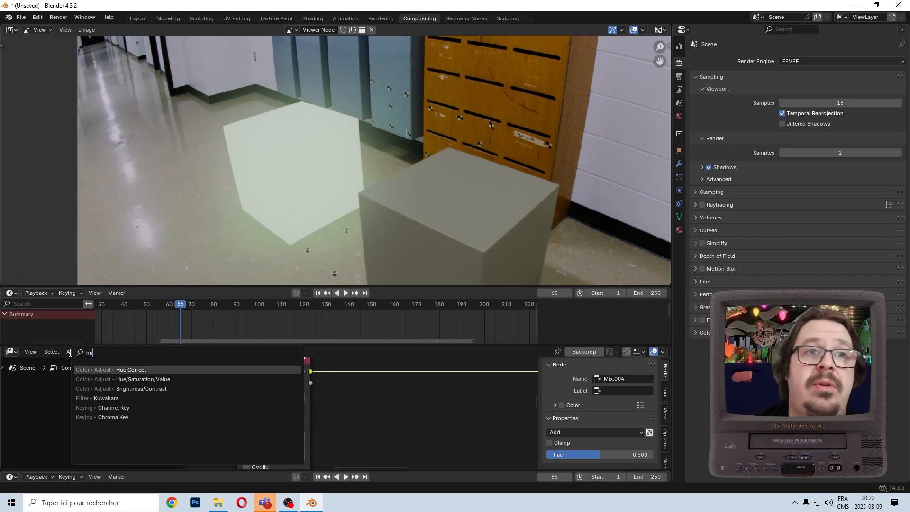
pyautogui.click(142, 379)
pyautogui.click(346, 365)
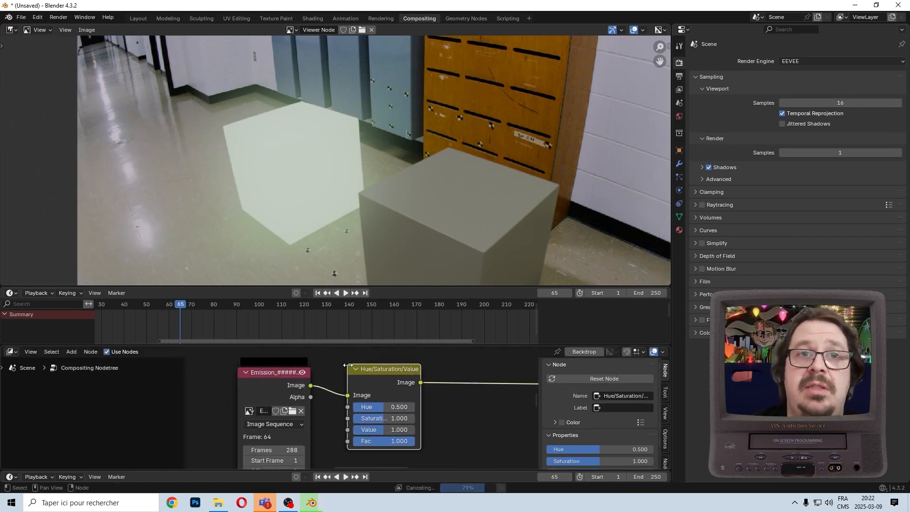
# Step: Set the Hue/Saturation/Value node's Saturation to 200 and inspect the glow around the emissive cube
pyautogui.scroll(3, 481, 378)
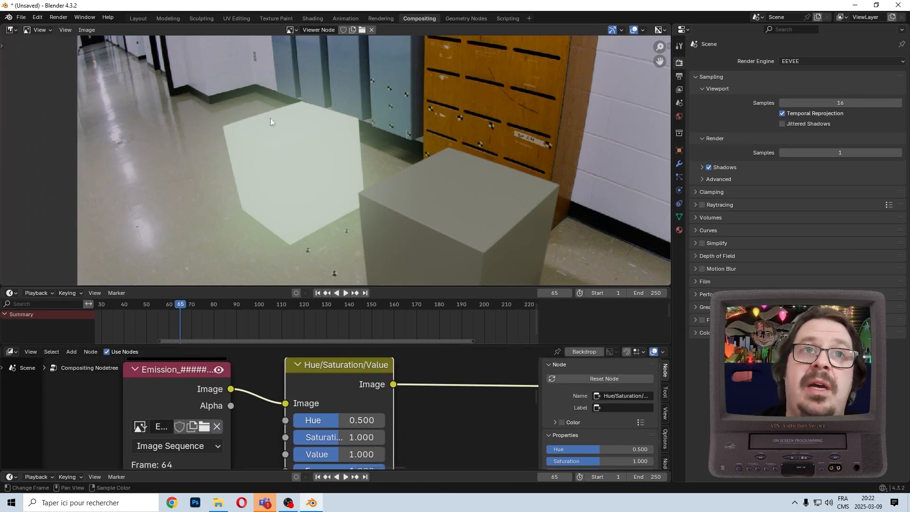
pyautogui.moveTo(453, 453); pyautogui.dragTo(317, 423, button='middle')
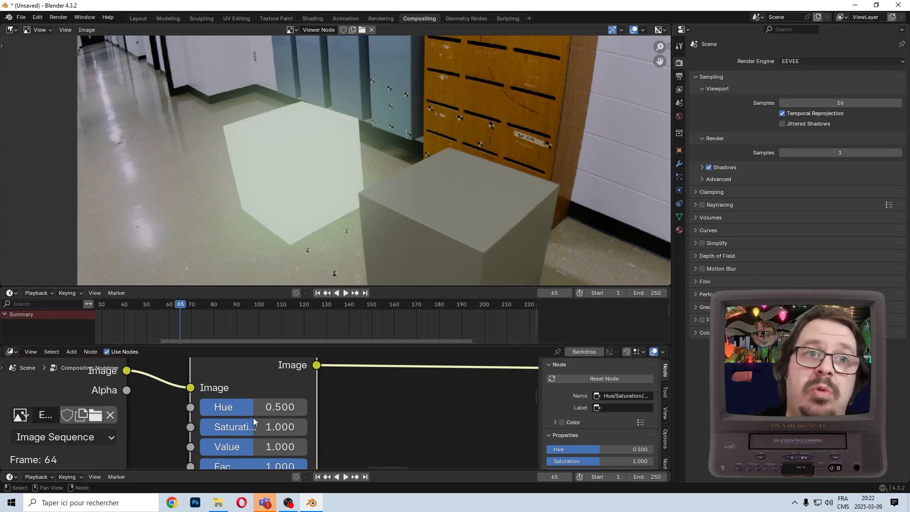
pyautogui.moveTo(245, 425); pyautogui.dragTo(304, 427)
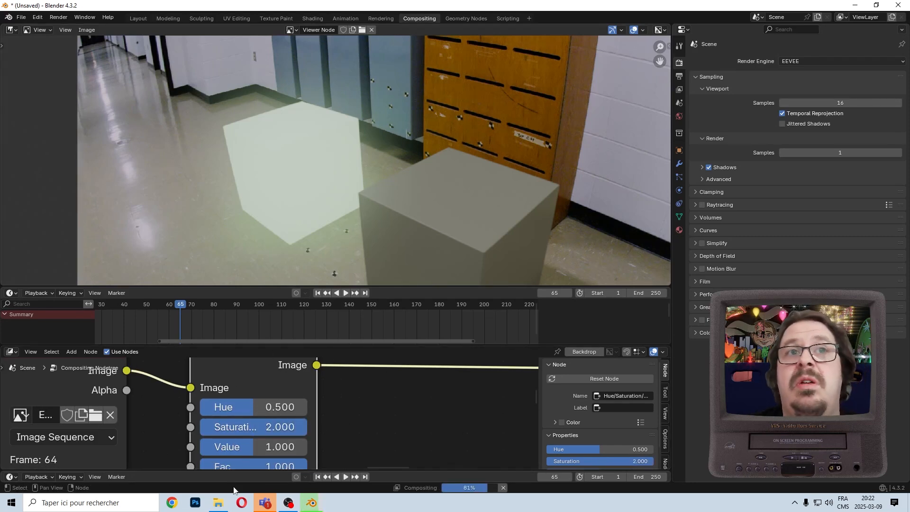
pyautogui.click(281, 431)
pyautogui.write('2')
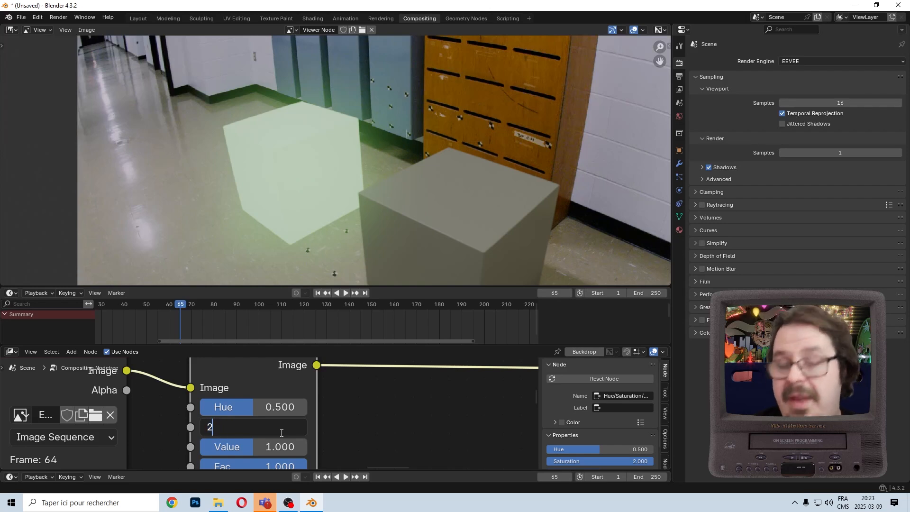
pyautogui.write('00')
pyautogui.press('Return')
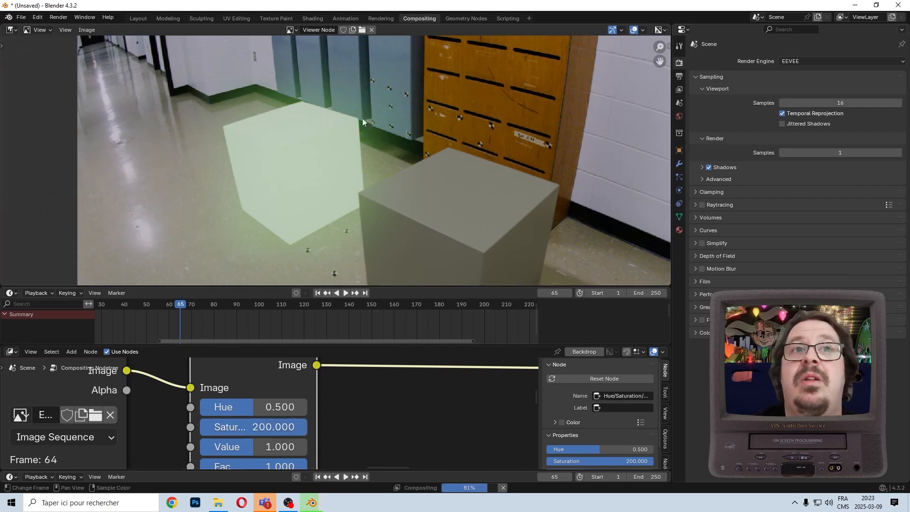
pyautogui.scroll(3, 357, 173)
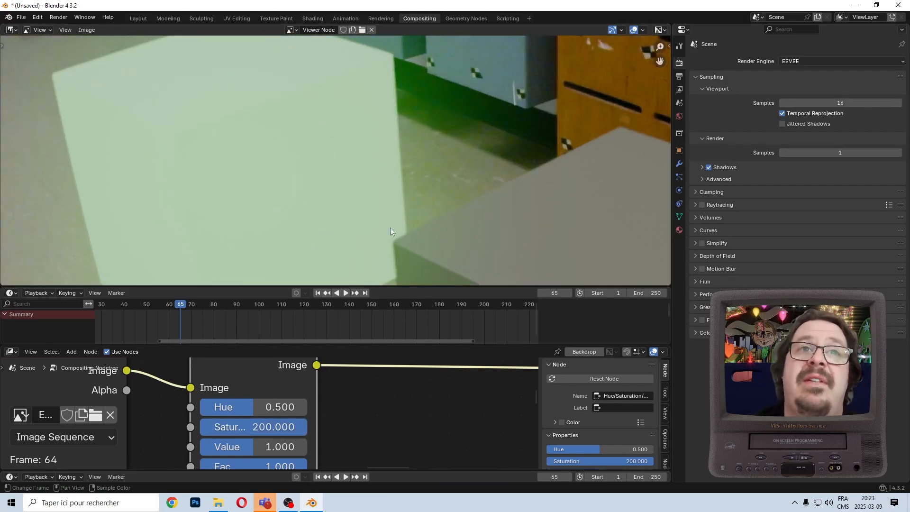
pyautogui.scroll(-3, 227, 166)
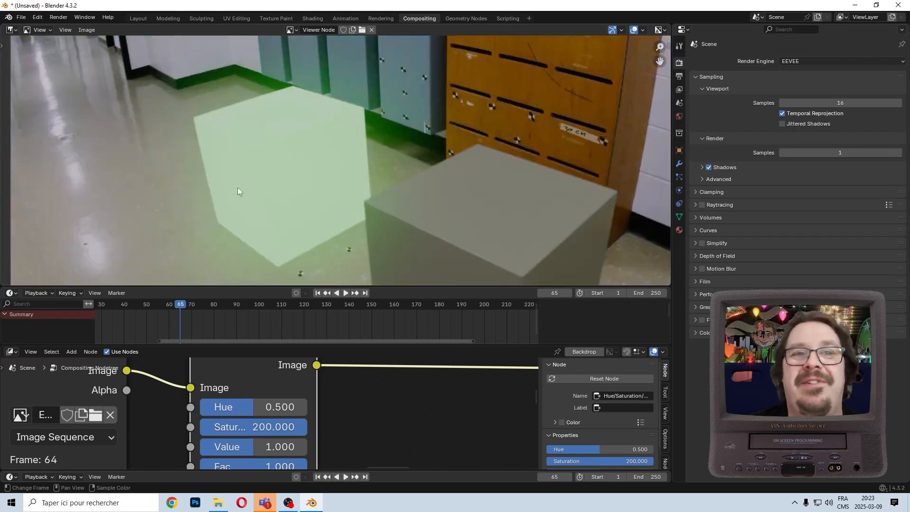
# Step: Remove the Hue/Saturation/Value node while keeping the Emission image linked to the first Blur node
pyautogui.scroll(-3, 250, 434)
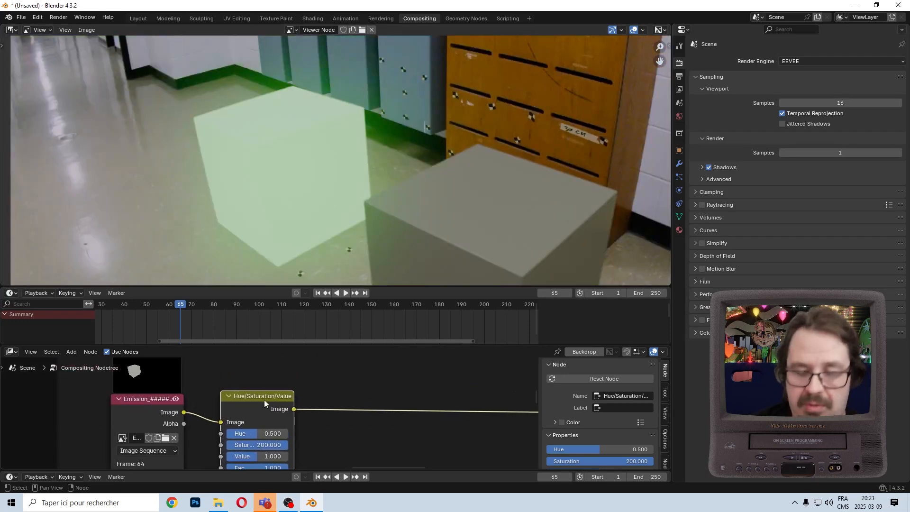
pyautogui.press('Delete')
pyautogui.hotkey('ctrl', 'z')
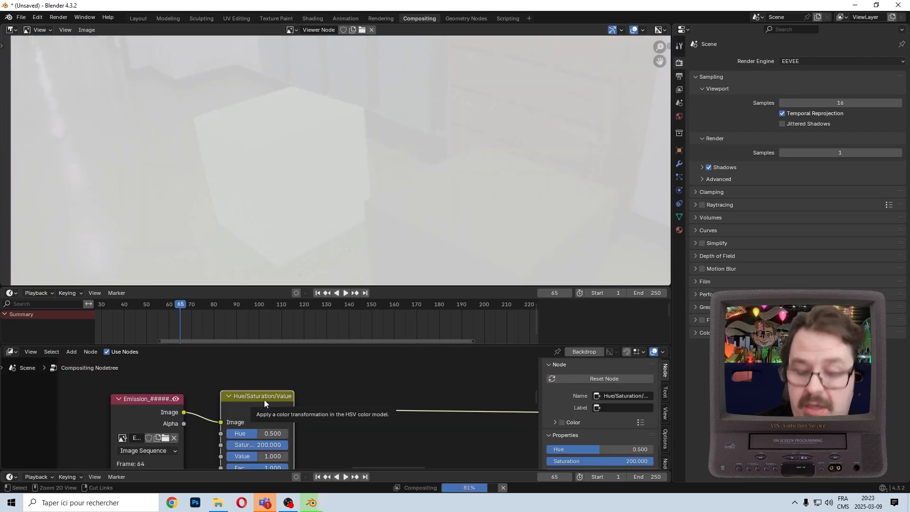
pyautogui.hotkey('ctrl', 'x')
# Step: Move the Viewer and Composite nodes along X to open space after the second Add node
pyautogui.scroll(-6, 248, 382)
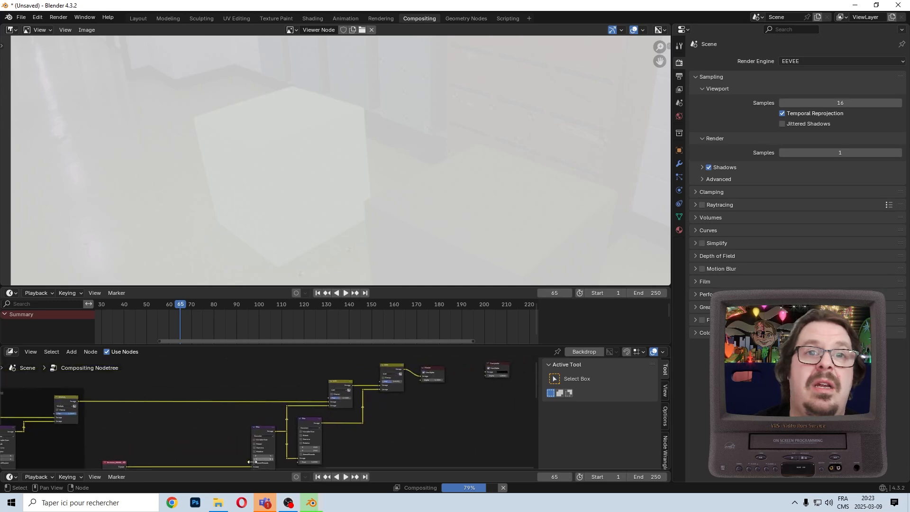
pyautogui.moveTo(302, 457); pyautogui.dragTo(238, 468, button='middle')
pyautogui.scroll(5, 317, 332)
pyautogui.scroll(13, 400, 405)
pyautogui.moveTo(404, 403); pyautogui.dragTo(235, 461, button='middle')
pyautogui.moveTo(334, 412); pyautogui.dragTo(409, 393)
pyautogui.scroll(-2, 468, 400)
pyautogui.moveTo(467, 400); pyautogui.dragTo(366, 411, button='middle')
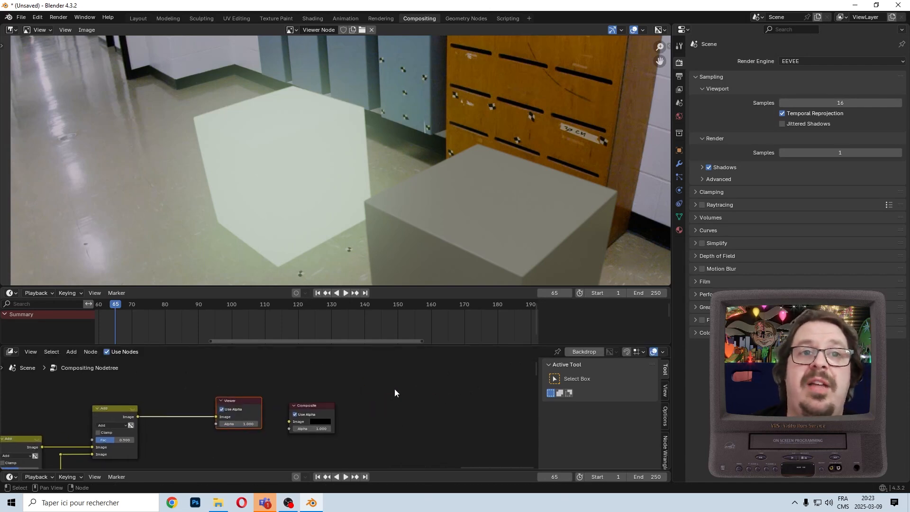
pyautogui.moveTo(396, 390); pyautogui.dragTo(238, 436)
pyautogui.press('g')
pyautogui.press('x')
pyautogui.click(369, 405)
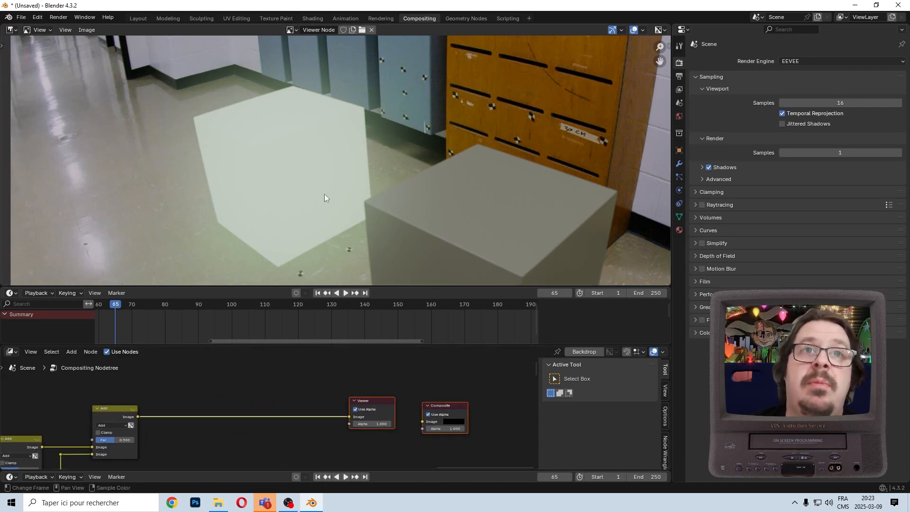
# Step: Examine the whole composite, then look closely at the two cubes and their surroundings
pyautogui.scroll(-4, 324, 194)
pyautogui.scroll(2, 370, 216)
pyautogui.moveTo(431, 207); pyautogui.dragTo(421, 181, button='middle')
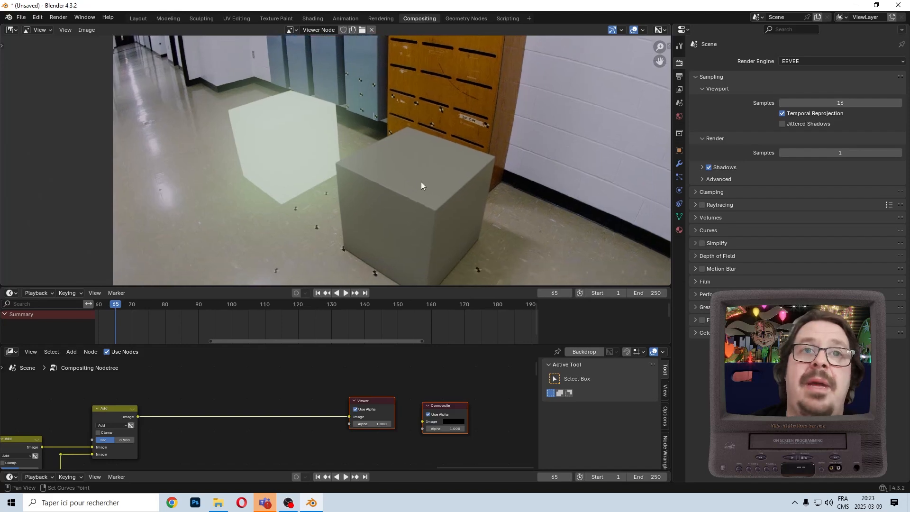
pyautogui.moveTo(552, 203); pyautogui.dragTo(504, 186, button='middle')
pyautogui.press('Home')
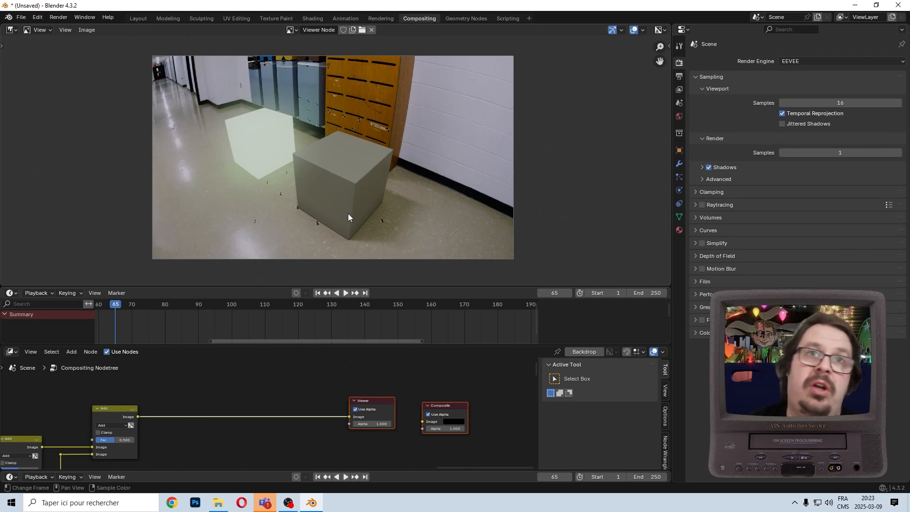
pyautogui.scroll(3, 328, 160)
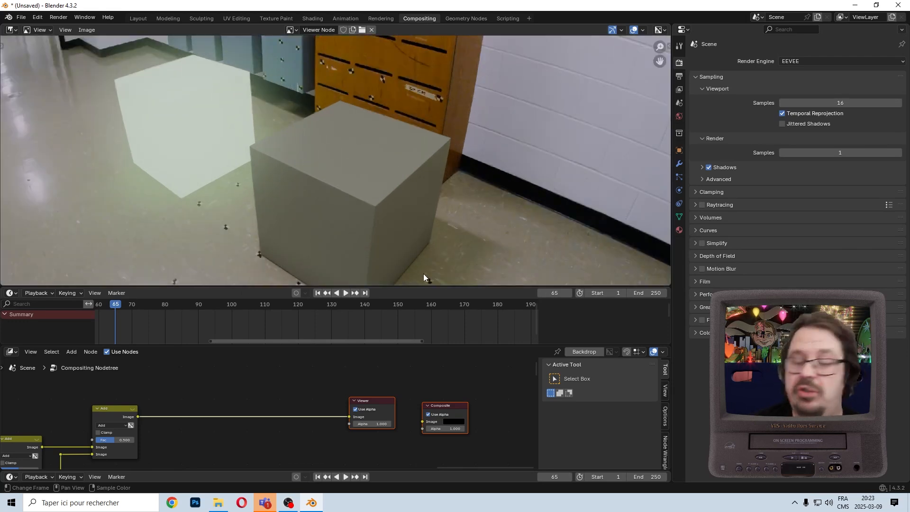
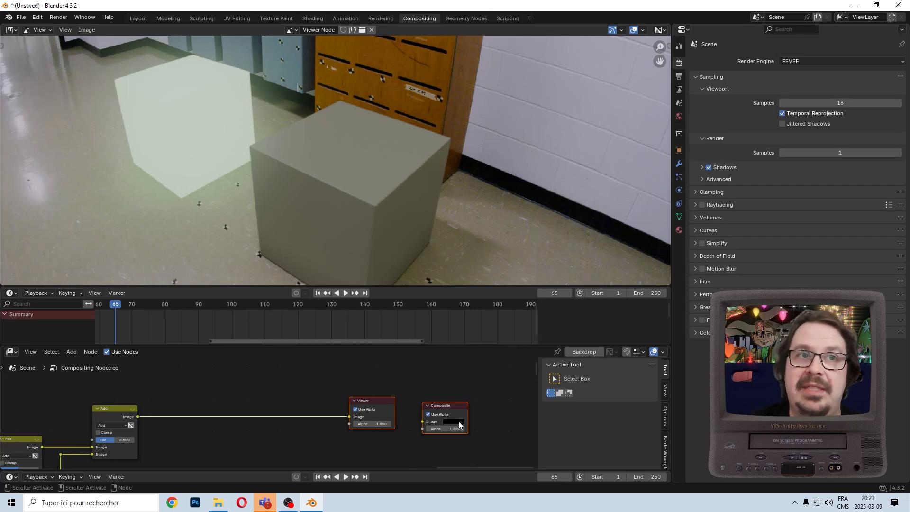
pyautogui.scroll(2, 394, 431)
pyautogui.scroll(-2, 388, 430)
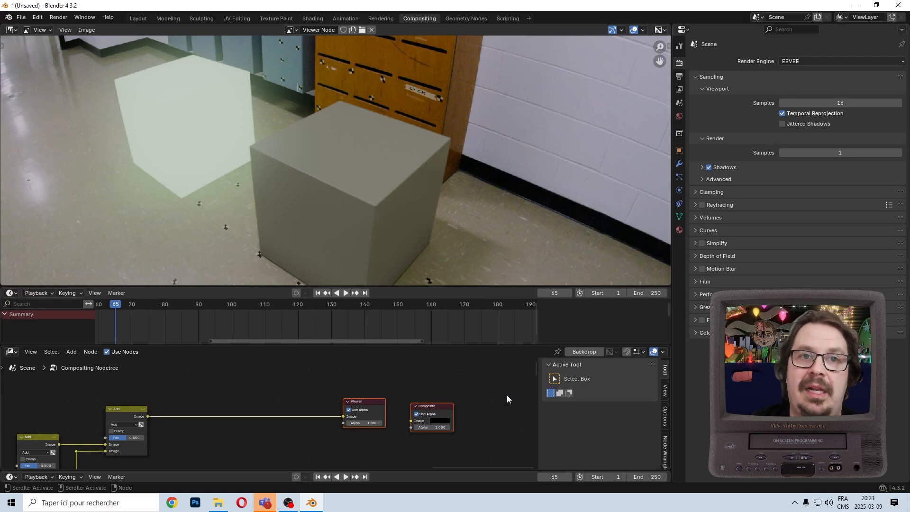
# Step: Move the Composite node directly above the Viewer node
pyautogui.moveTo(440, 405); pyautogui.dragTo(375, 399)
pyautogui.scroll(2, 284, 450)
pyautogui.keyDown('shift'); pyautogui.moveTo(304, 409); pyautogui.dragTo(303, 403, button='middle'); pyautogui.keyUp('shift')
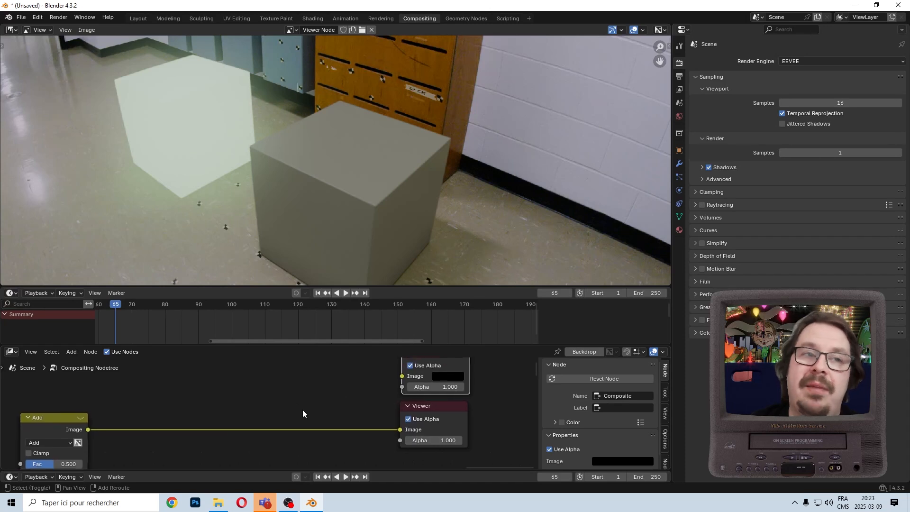
pyautogui.keyDown('shift'); pyautogui.moveTo(244, 403); pyautogui.dragTo(238, 412, button='middle'); pyautogui.keyUp('shift')
pyautogui.scroll(-3, 268, 415)
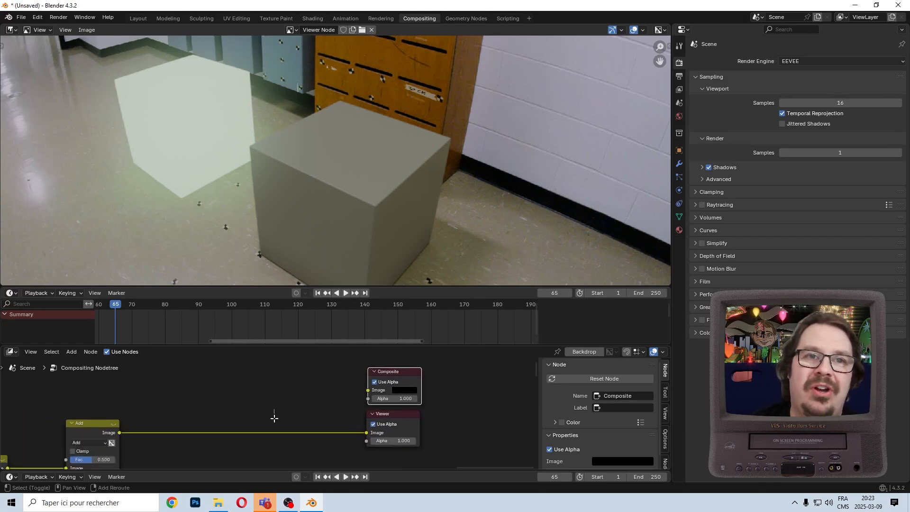
# Step: Add a reroute on the link between the second Add node and the Viewer
pyautogui.keyDown('shift'); pyautogui.moveTo(274, 418); pyautogui.dragTo(274, 436, button='right'); pyautogui.keyUp('shift')
pyautogui.scroll(2, 290, 444)
pyautogui.moveTo(381, 429); pyautogui.dragTo(315, 440, button='middle')
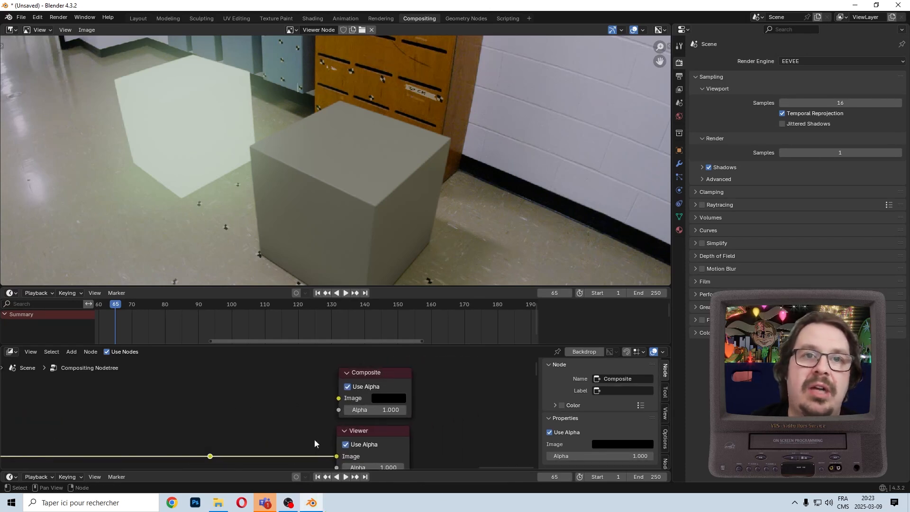
pyautogui.click(391, 378)
pyautogui.press('g')
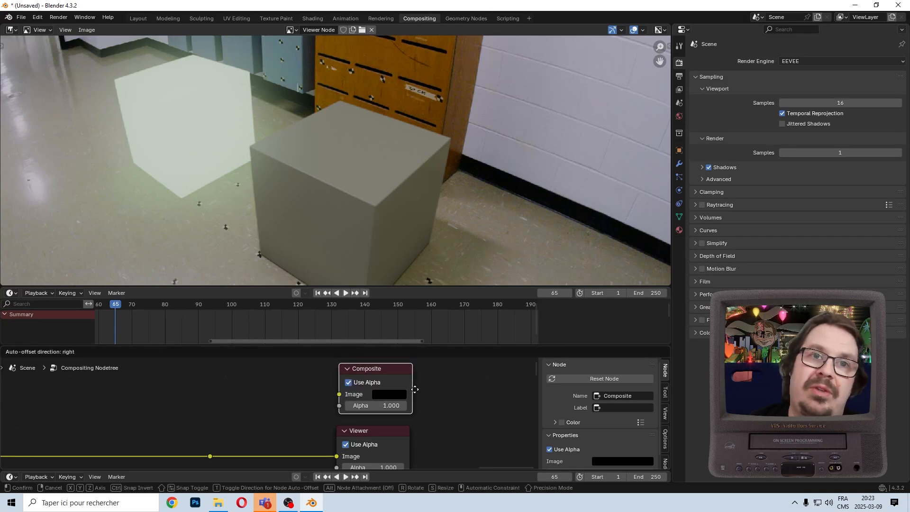
pyautogui.click(415, 393)
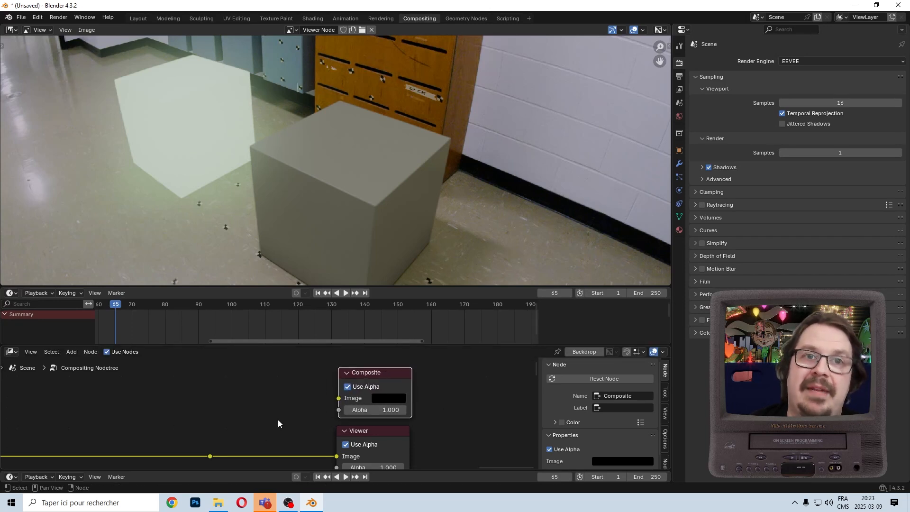
# Step: Connect the reroute to the Composite node's Image input and place a second reroute on that link
pyautogui.moveTo(210, 457); pyautogui.dragTo(338, 399)
pyautogui.scroll(3, 340, 401)
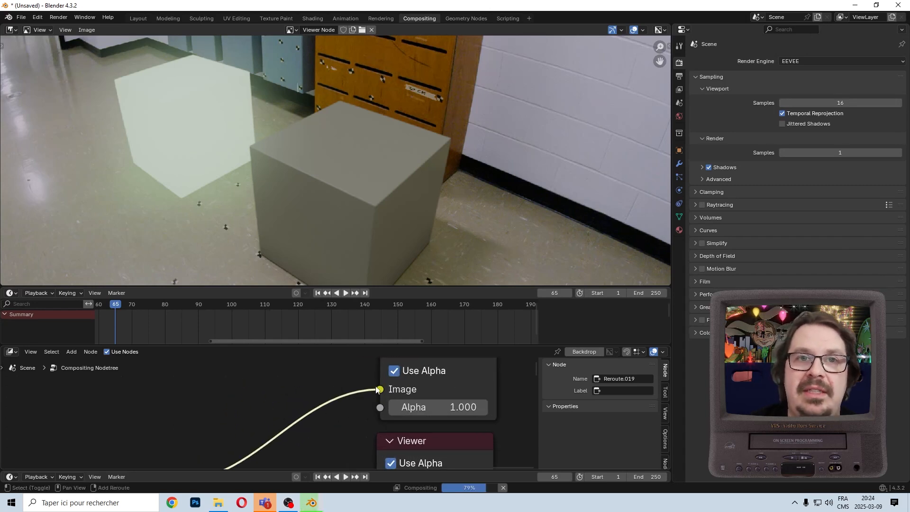
pyautogui.press('g')
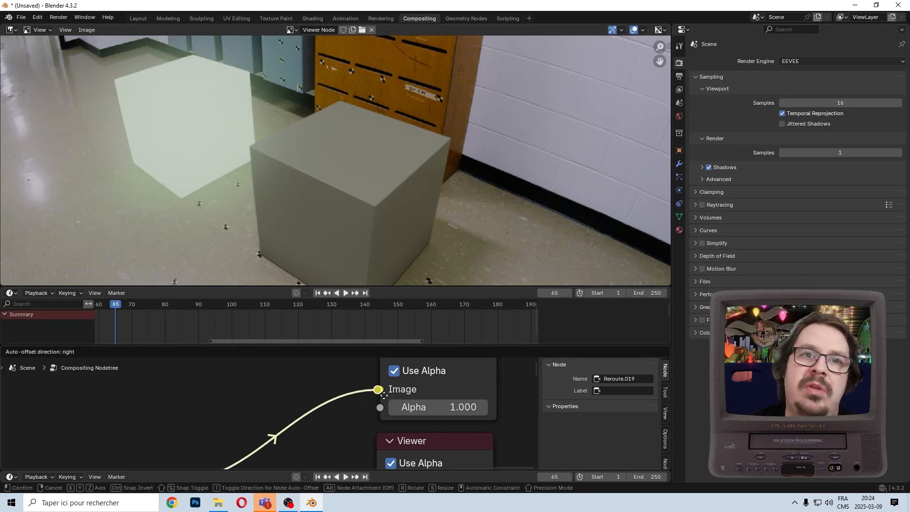
pyautogui.click(217, 413)
pyautogui.scroll(-2, 217, 413)
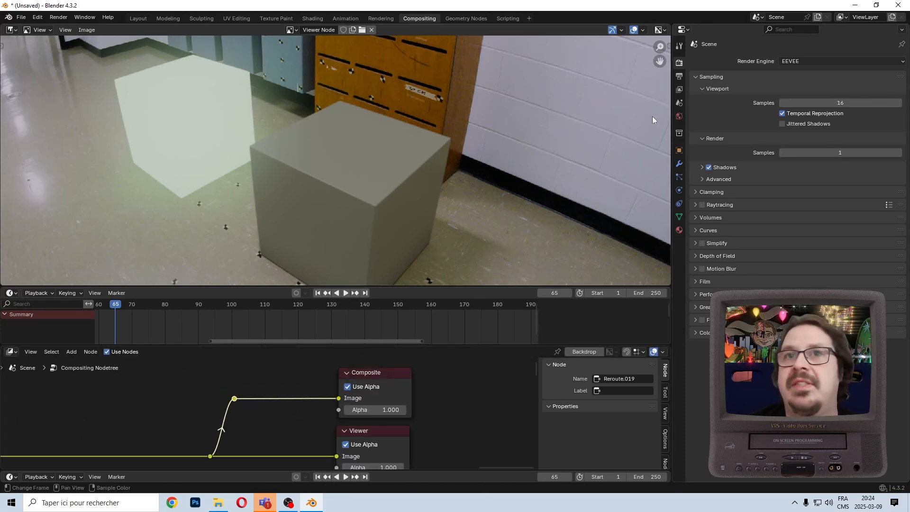
# Step: Show the scene's output properties, and align the two new reroutes vertically by scaling them to 0 along X
pyautogui.click(680, 77)
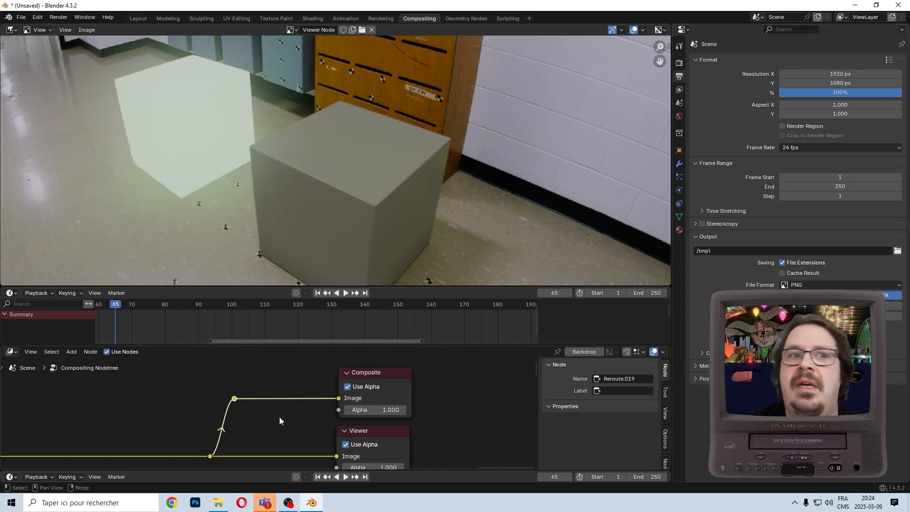
pyautogui.scroll(-2, 279, 415)
pyautogui.moveTo(263, 428); pyautogui.dragTo(216, 450)
pyautogui.press('s')
pyautogui.press('x')
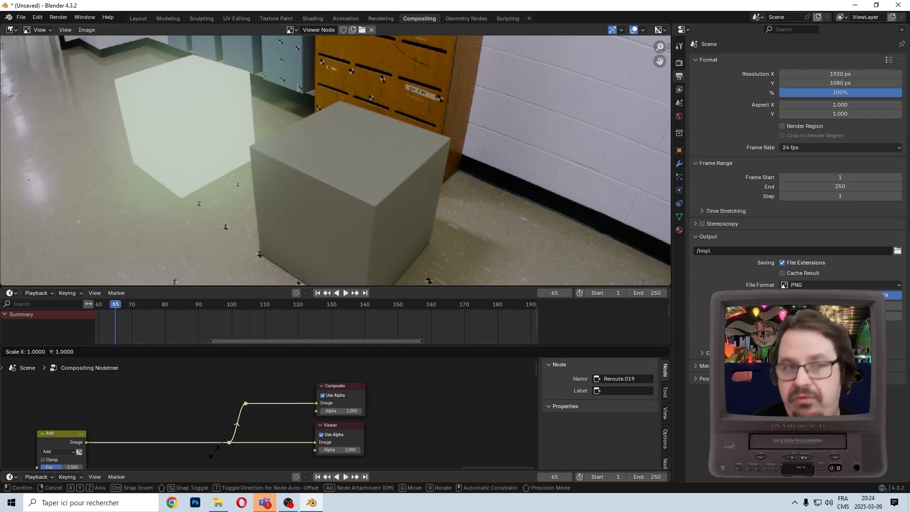
pyautogui.rightClick(259, 456)
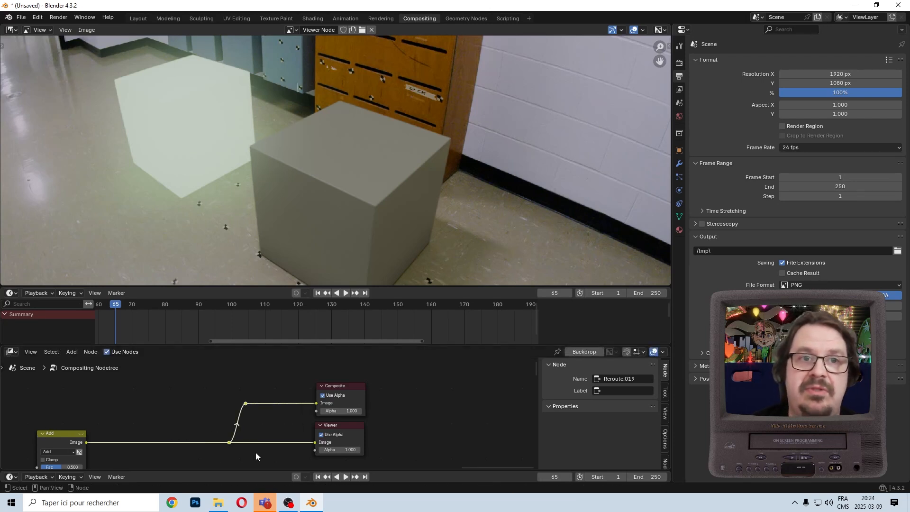
pyautogui.press('s')
pyautogui.press('x')
pyautogui.press('0')
pyautogui.press('Return')
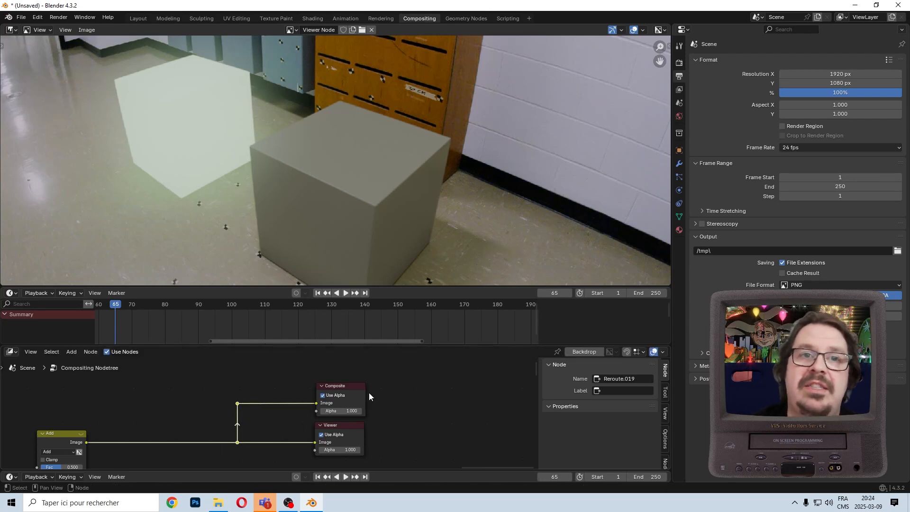
# Step: Move the Composite node farther right and add a File Output node above the Viewer node
pyautogui.scroll(2, 369, 396)
pyautogui.moveTo(357, 397); pyautogui.dragTo(485, 398)
pyautogui.click(70, 353)
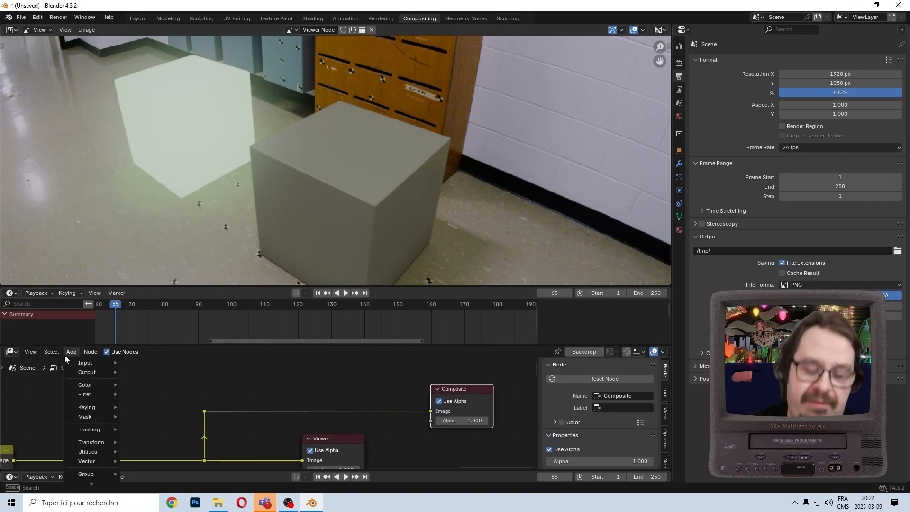
pyautogui.write('file out')
pyautogui.press('Return')
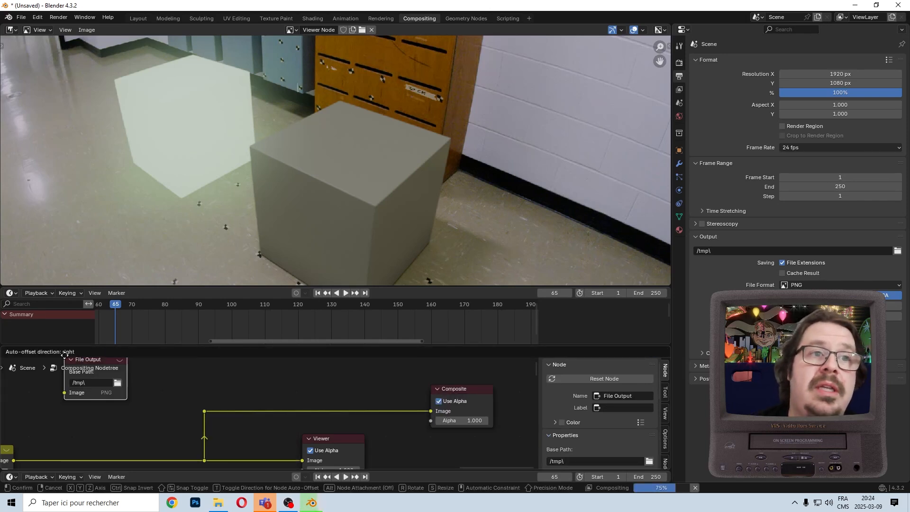
pyautogui.click(339, 377)
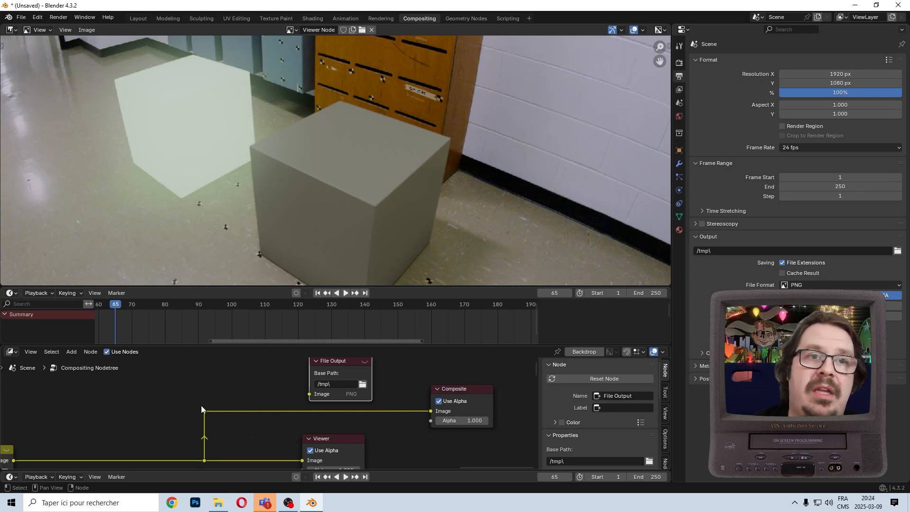
# Step: Connect the upper reroute to the File Output node's Image input and place a new reroute on that link, above the existing ones
pyautogui.moveTo(202, 409); pyautogui.dragTo(302, 393)
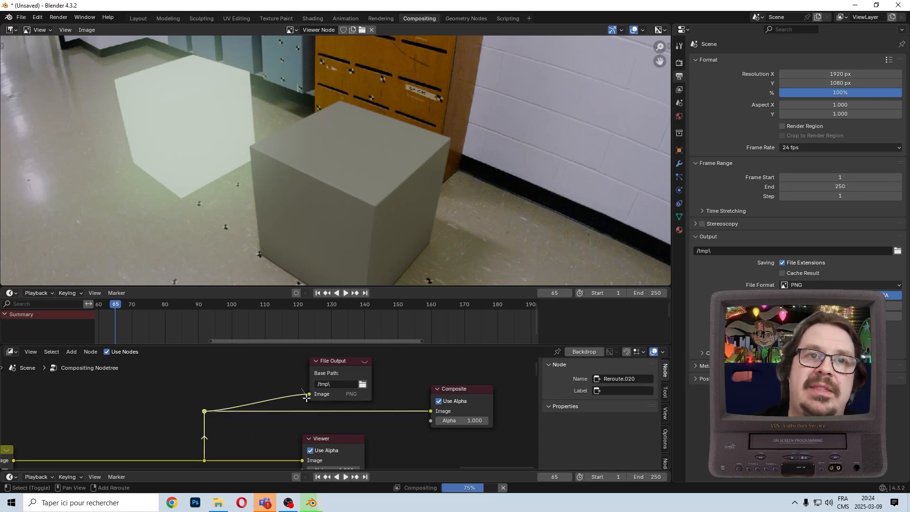
pyautogui.press('g')
pyautogui.press('x')
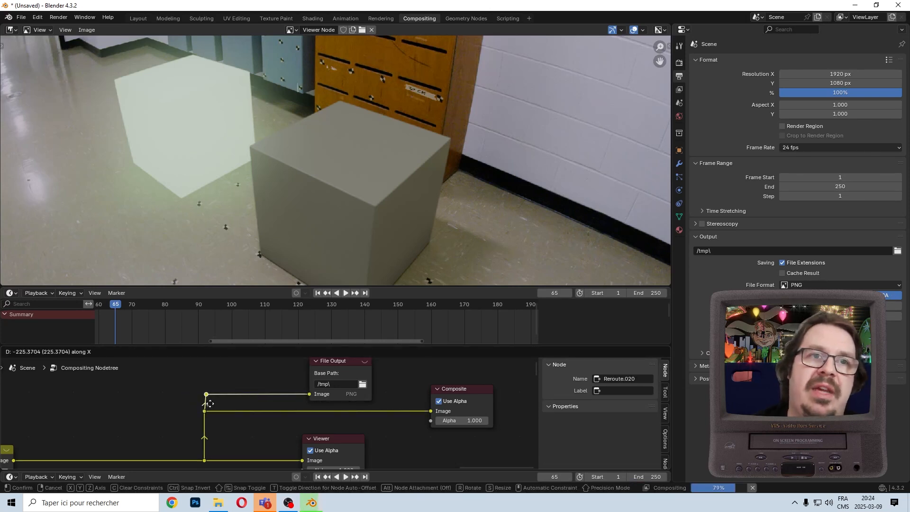
pyautogui.click(210, 403)
# Step: Align the three reroutes feeding the output nodes vertically by scaling them to 0 along X
pyautogui.moveTo(163, 380); pyautogui.dragTo(218, 471)
pyautogui.press('s')
pyautogui.press('x')
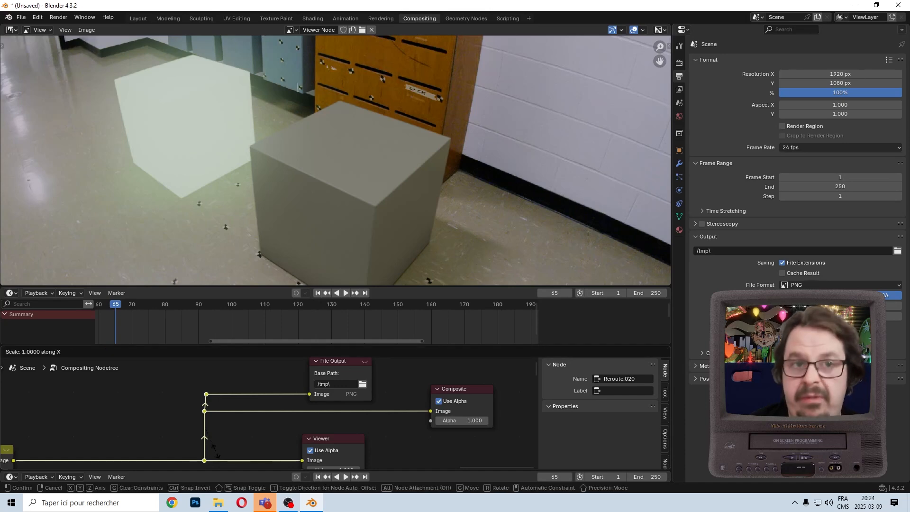
pyautogui.press('0')
pyautogui.press('Return')
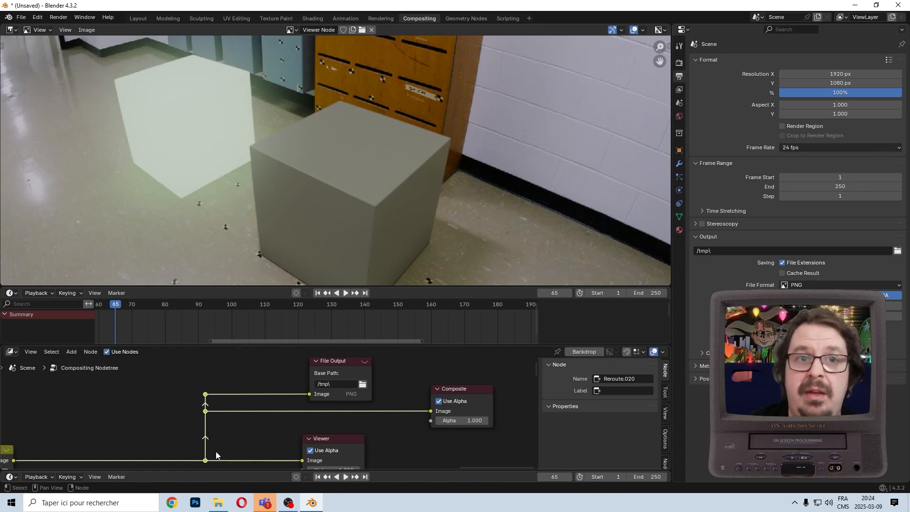
# Step: Browse for the File Output node's base path and open the CompoSousBlender folder on the Desktop
pyautogui.click(362, 385)
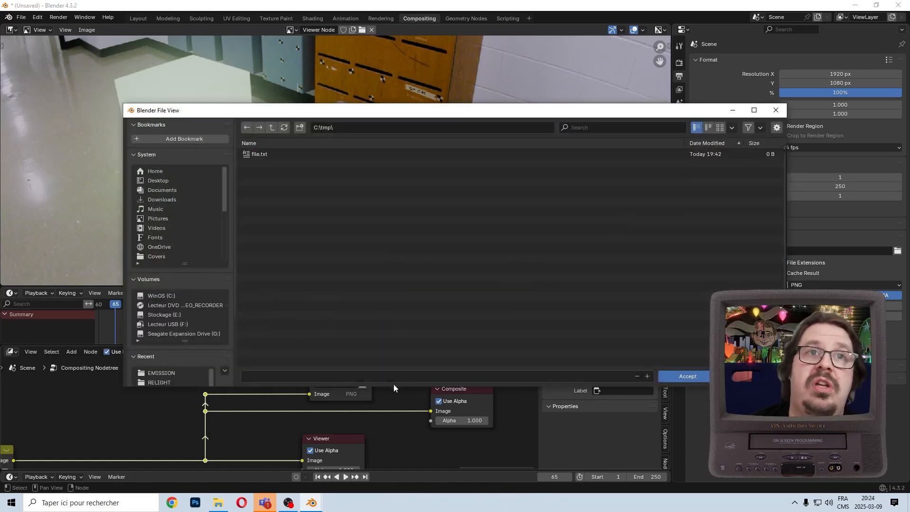
pyautogui.click(273, 127)
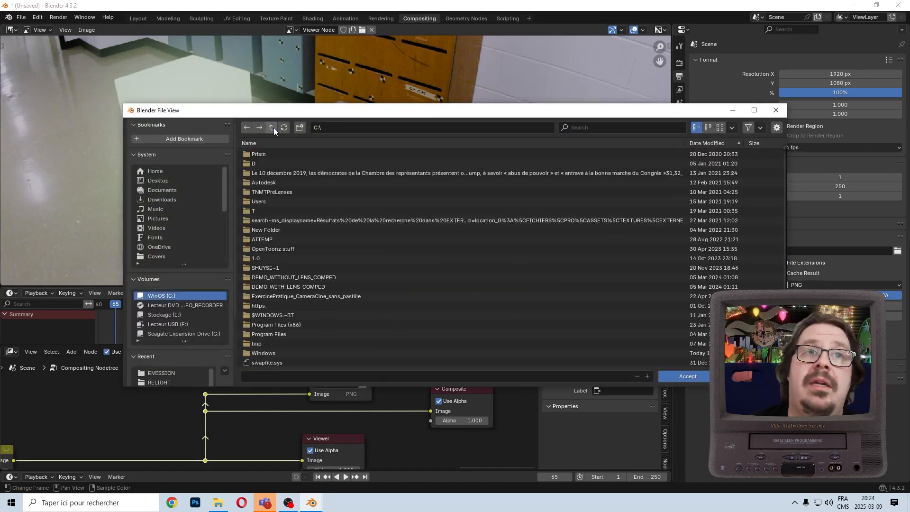
pyautogui.click(166, 181)
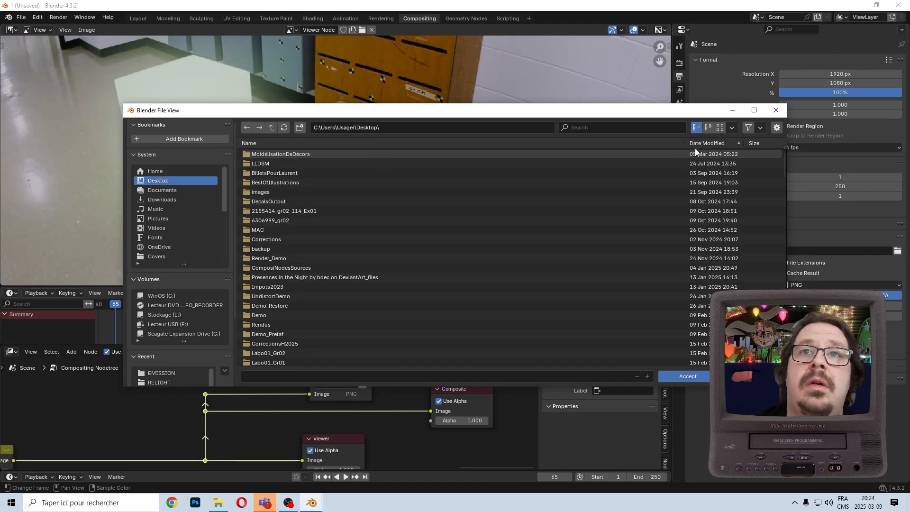
pyautogui.scroll(-10, 549, 254)
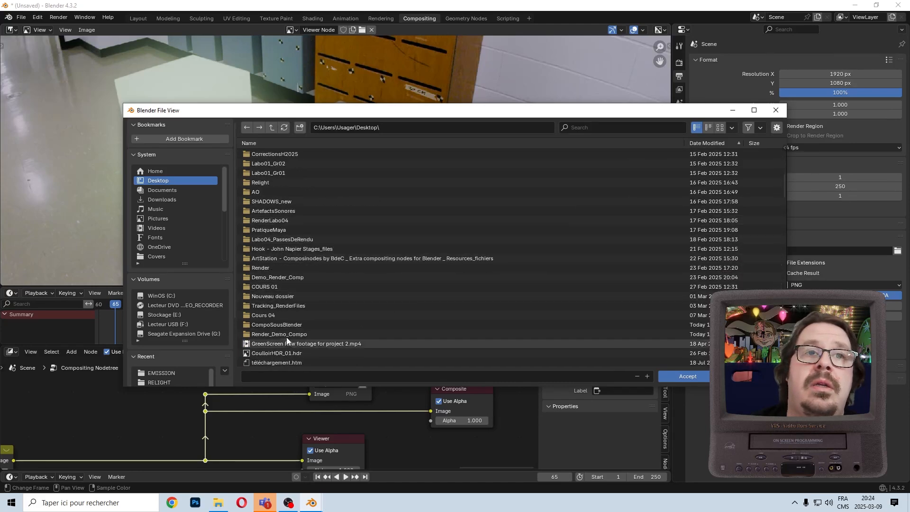
pyautogui.doubleClick(286, 334)
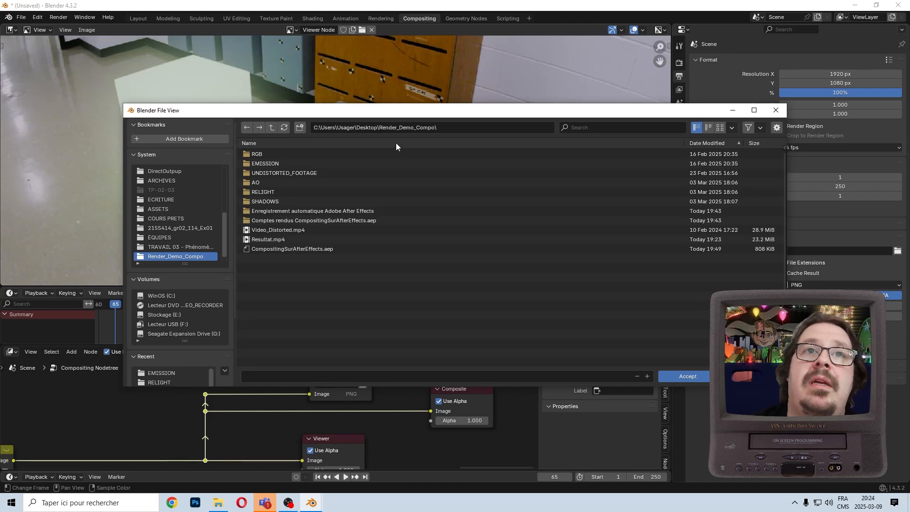
pyautogui.click(270, 128)
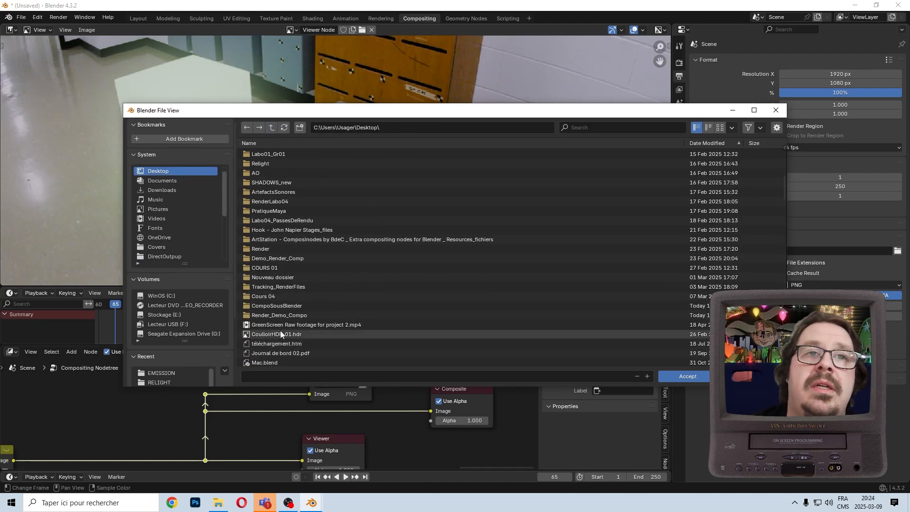
pyautogui.doubleClick(275, 306)
# Step: Create a folder named RESULTAT in CompoSousBlender and accept it as the File Output node's base path
pyautogui.click(300, 129)
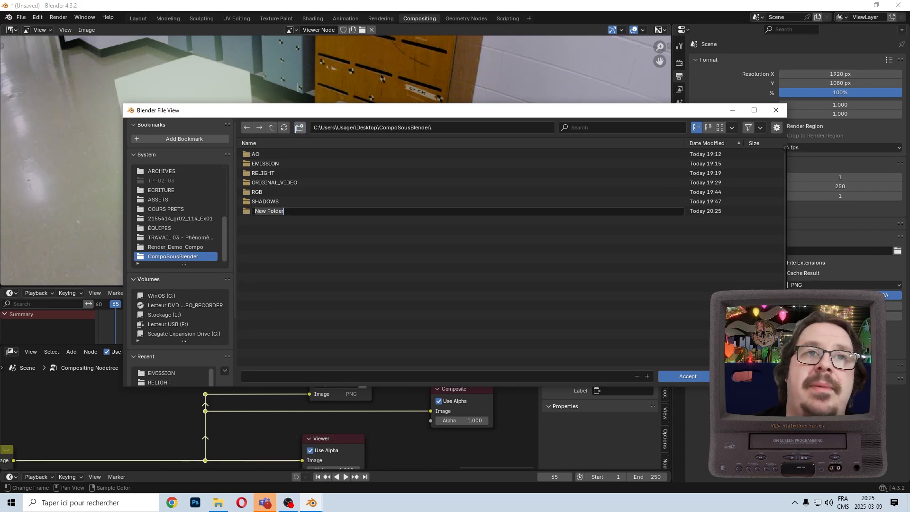
pyautogui.write('RE')
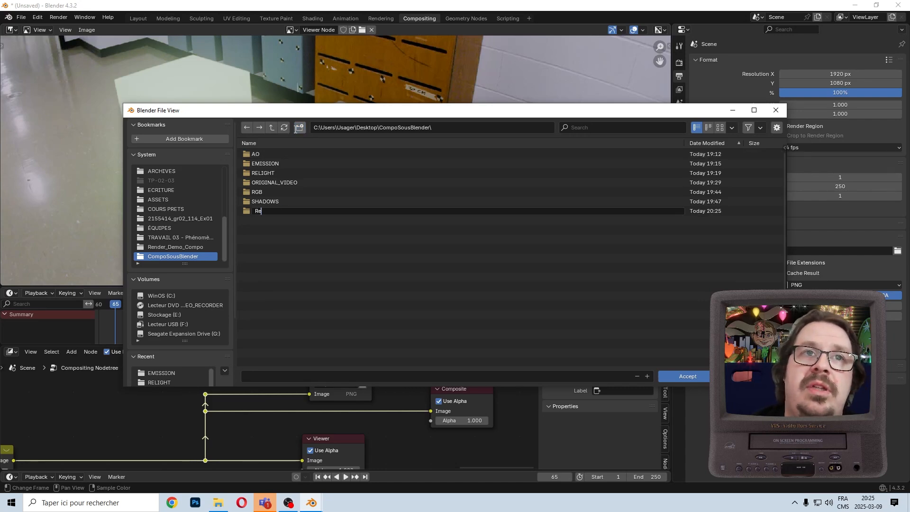
pyautogui.write('SULTAT')
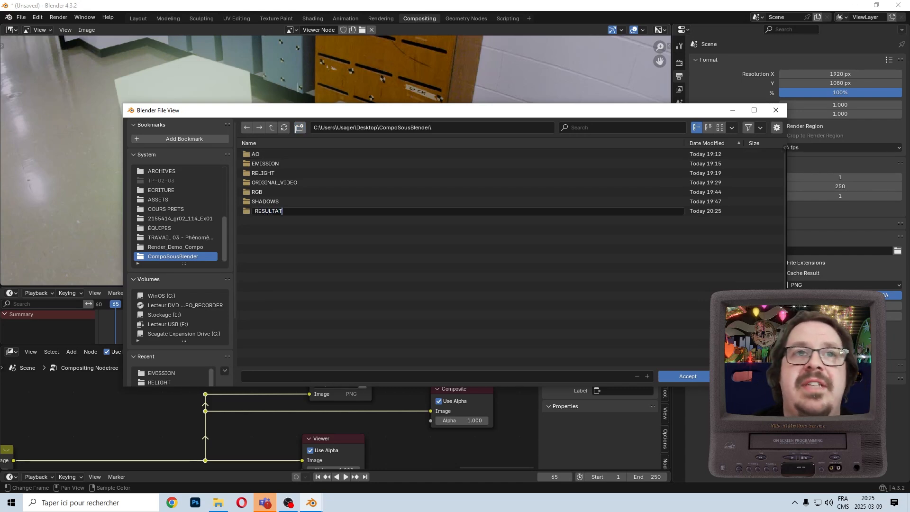
pyautogui.press('Return')
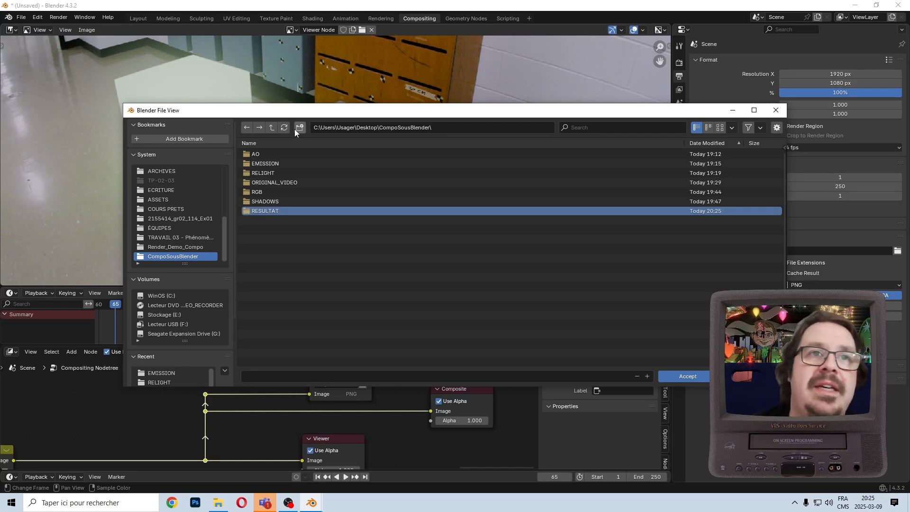
pyautogui.doubleClick(278, 212)
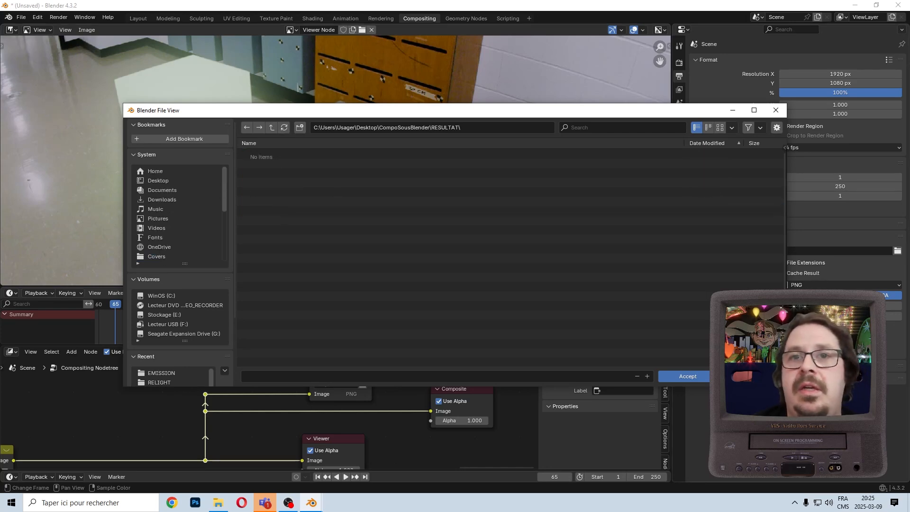
pyautogui.click(704, 379)
# Step: Enlarge the node editor and widen its sidebar to show the File Output node's full properties
pyautogui.scroll(2, 360, 413)
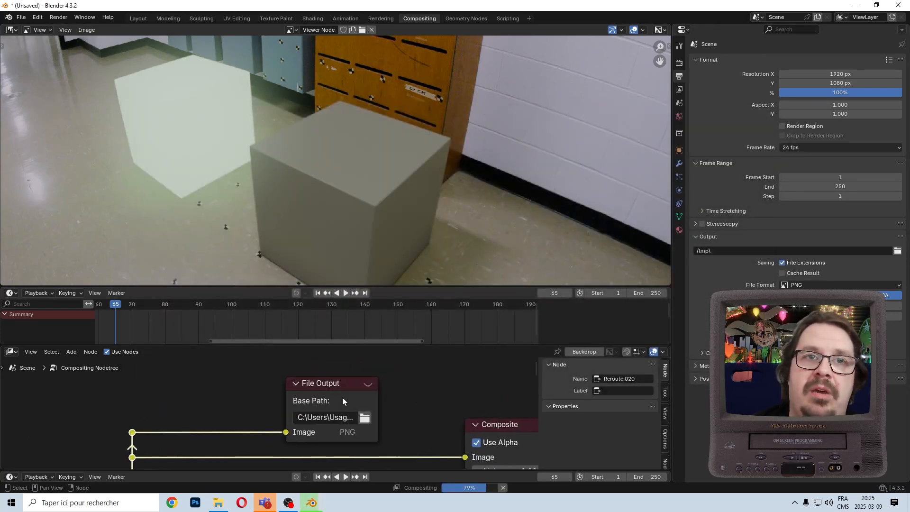
pyautogui.click(342, 394)
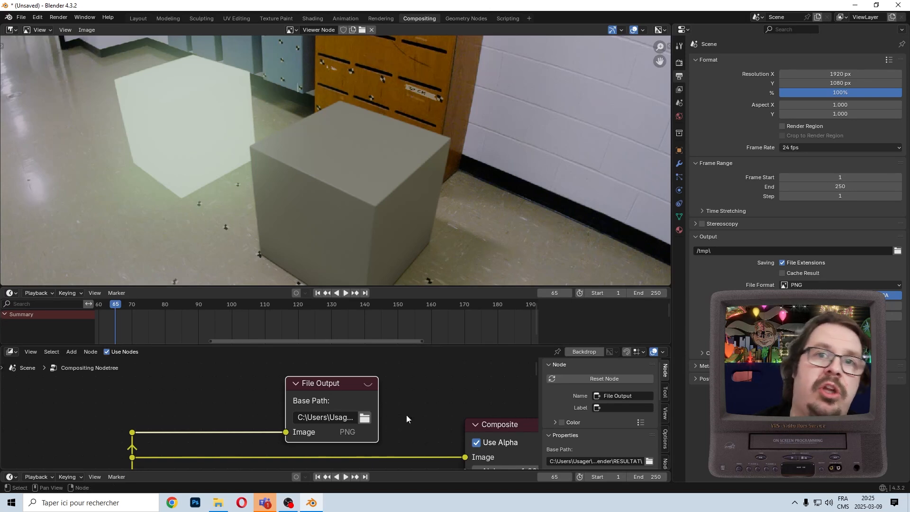
pyautogui.scroll(-2, 405, 414)
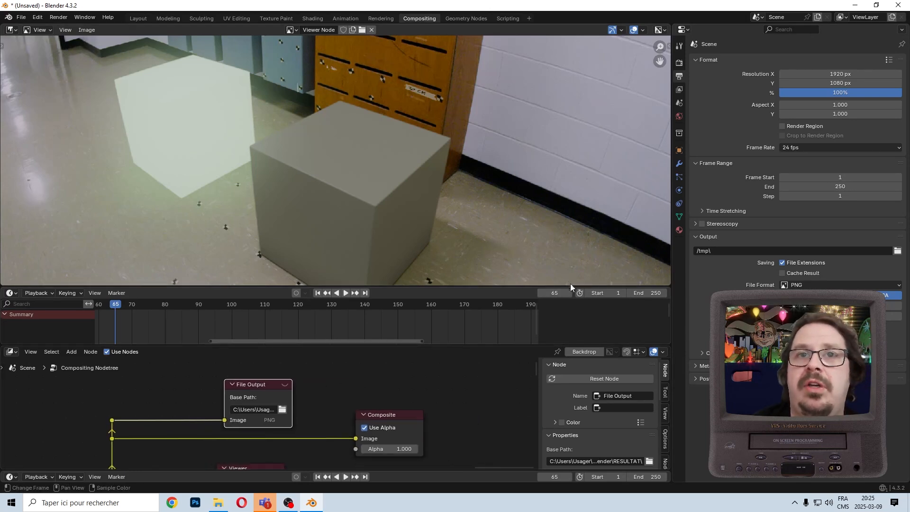
pyautogui.moveTo(570, 285); pyautogui.dragTo(571, 211)
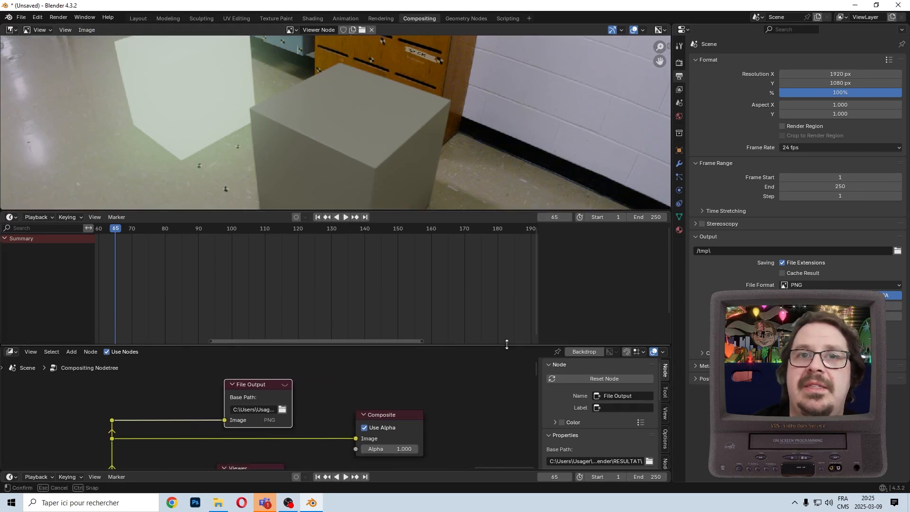
pyautogui.moveTo(506, 344); pyautogui.dragTo(507, 249)
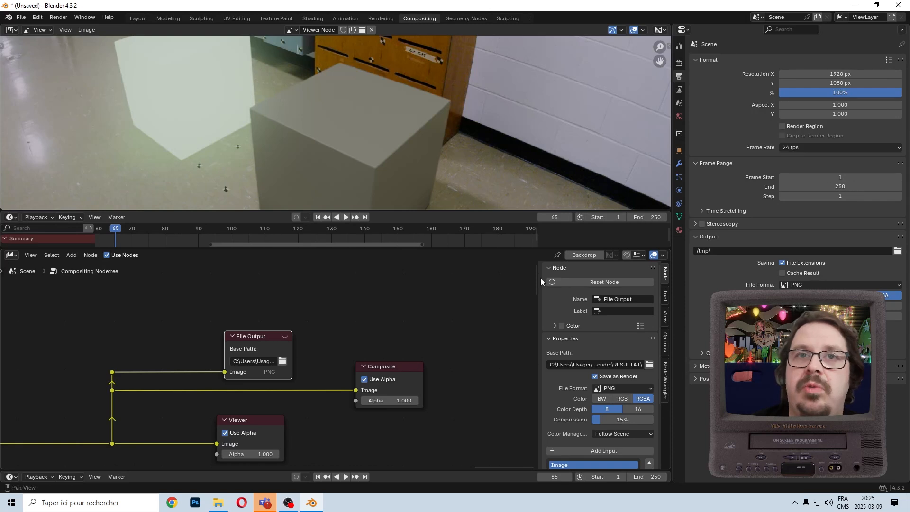
pyautogui.moveTo(539, 276); pyautogui.dragTo(711, 278)
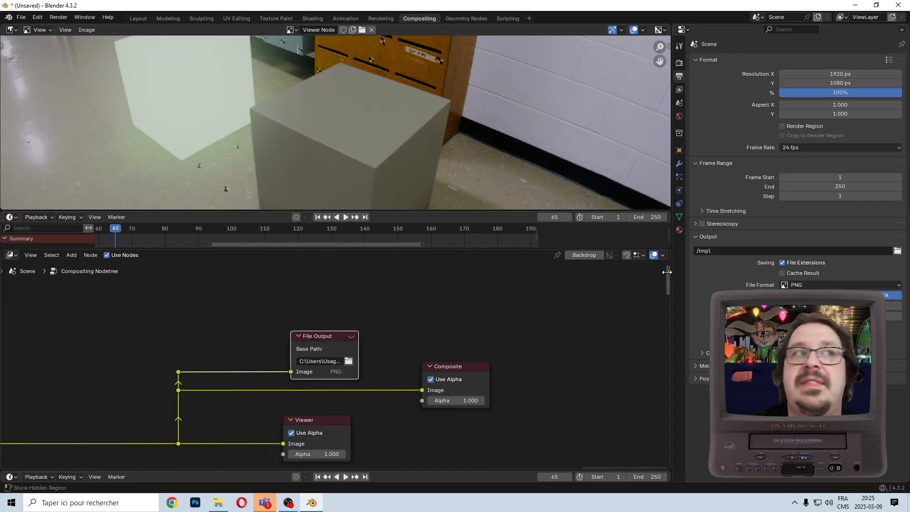
pyautogui.moveTo(667, 272); pyautogui.dragTo(459, 313)
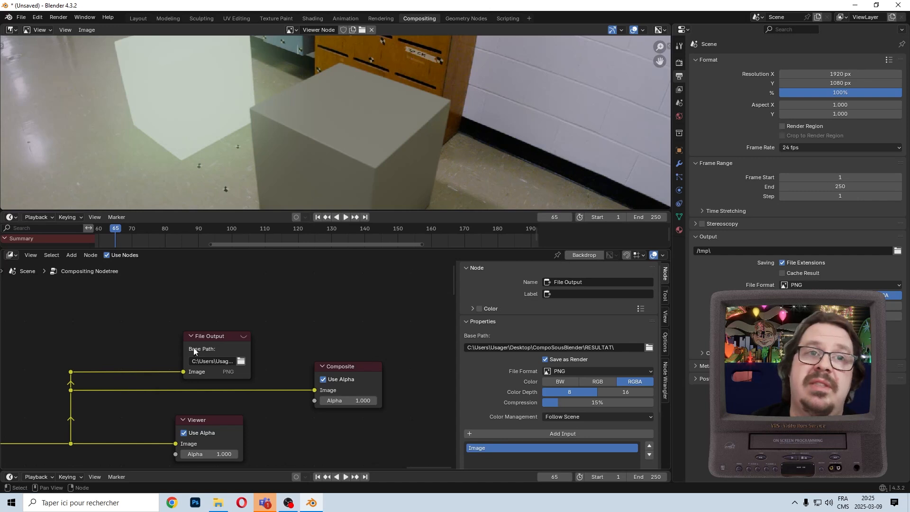
# Step: Set the File Output node's color to RGB and its file subpath to "Result."
pyautogui.click(204, 336)
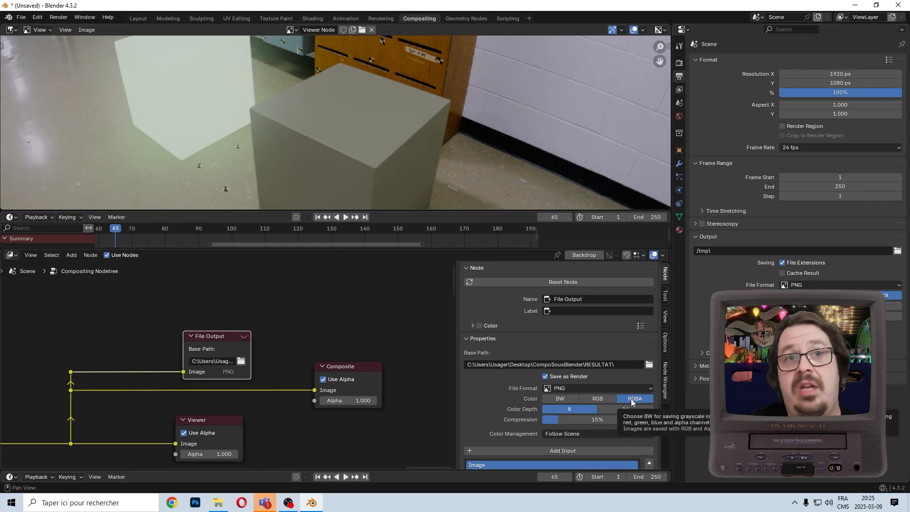
pyautogui.click(598, 399)
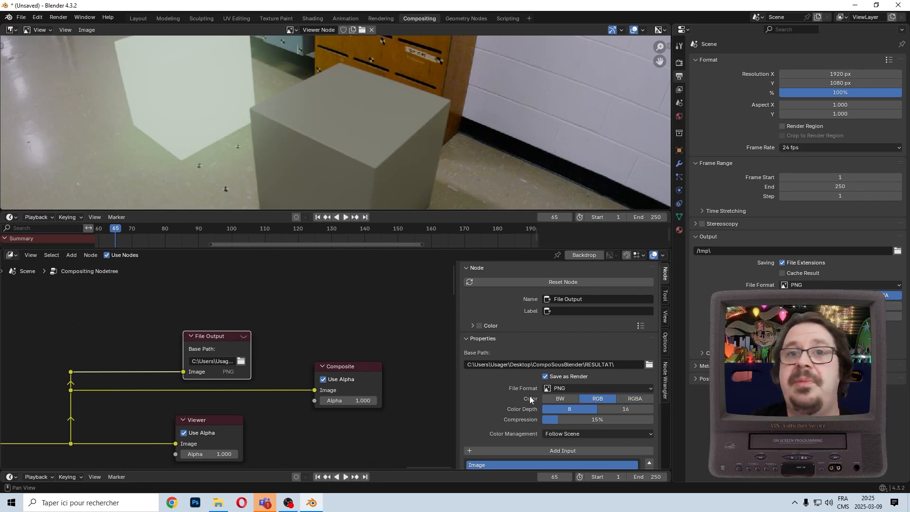
pyautogui.scroll(-5, 524, 393)
pyautogui.click(490, 439)
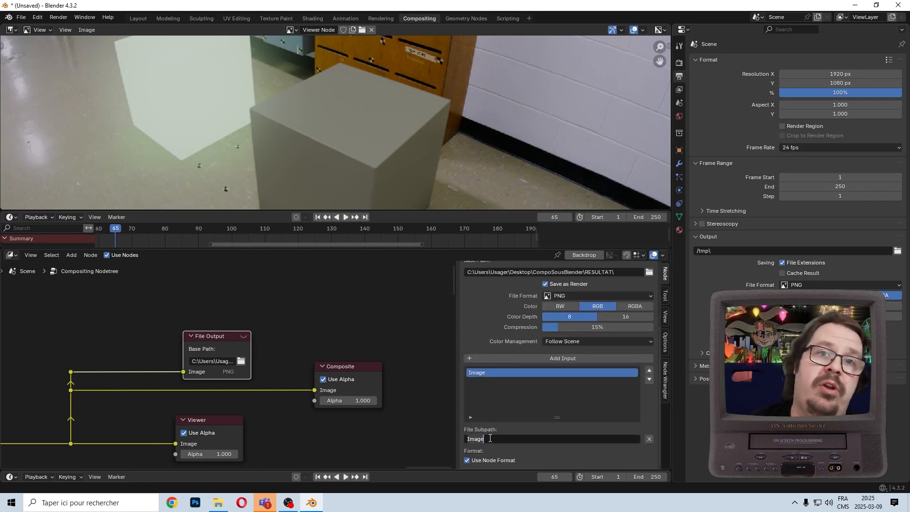
pyautogui.write('Result')
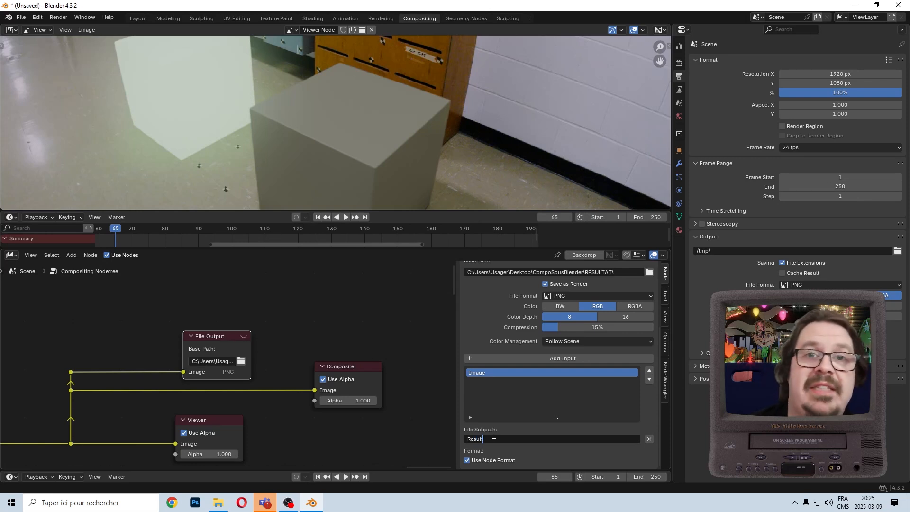
pyautogui.write('.')
pyautogui.press('Return')
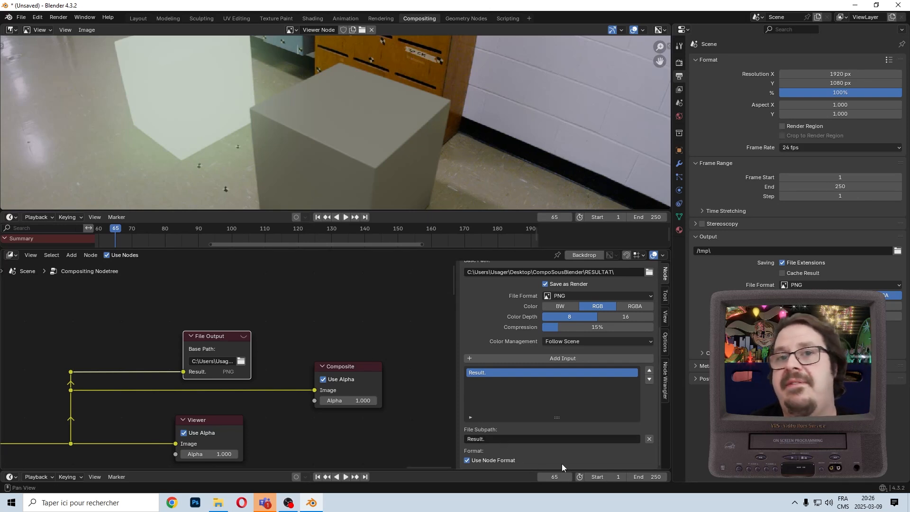
# Step: Check the original footage node's frame count and set the scene's frame range to start at 0 and end at 288
pyautogui.scroll(-14, 317, 369)
pyautogui.moveTo(54, 376); pyautogui.dragTo(335, 418, button='middle')
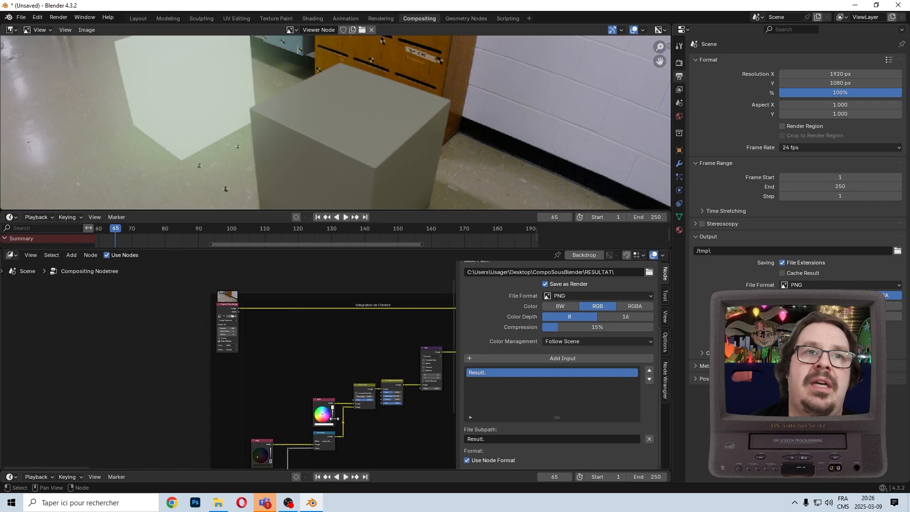
pyautogui.scroll(8, 265, 365)
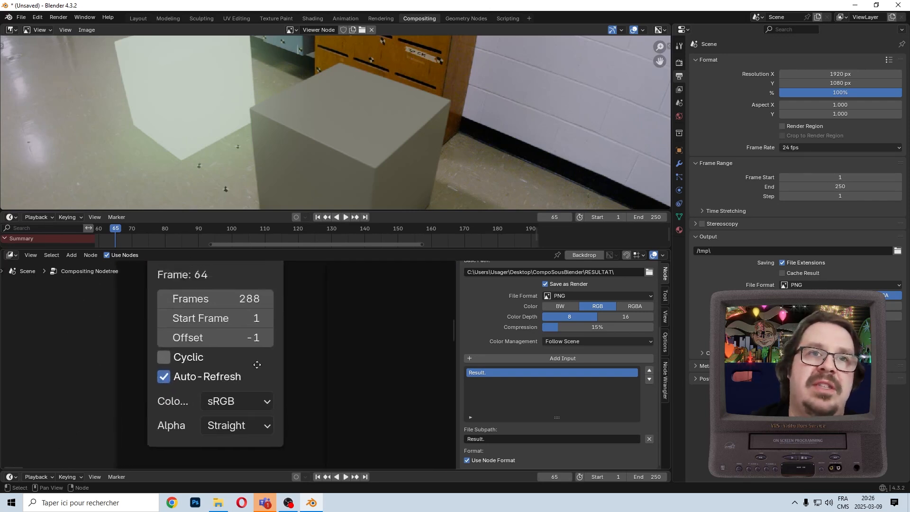
pyautogui.scroll(5, 257, 365)
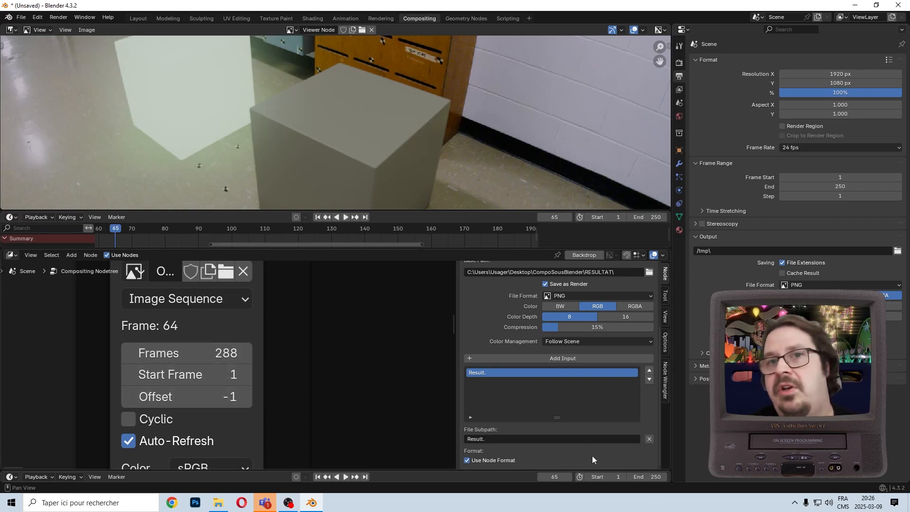
pyautogui.click(607, 477)
pyautogui.write('0')
pyautogui.press('Return')
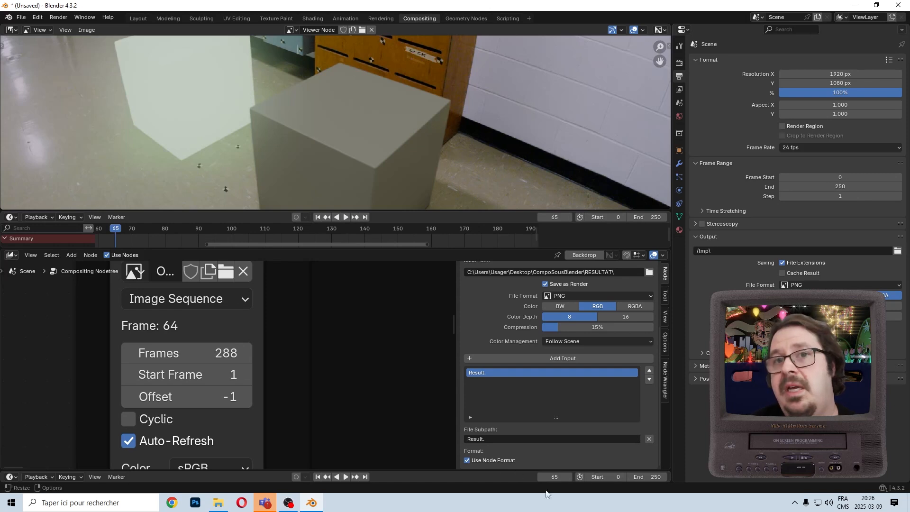
pyautogui.click(657, 476)
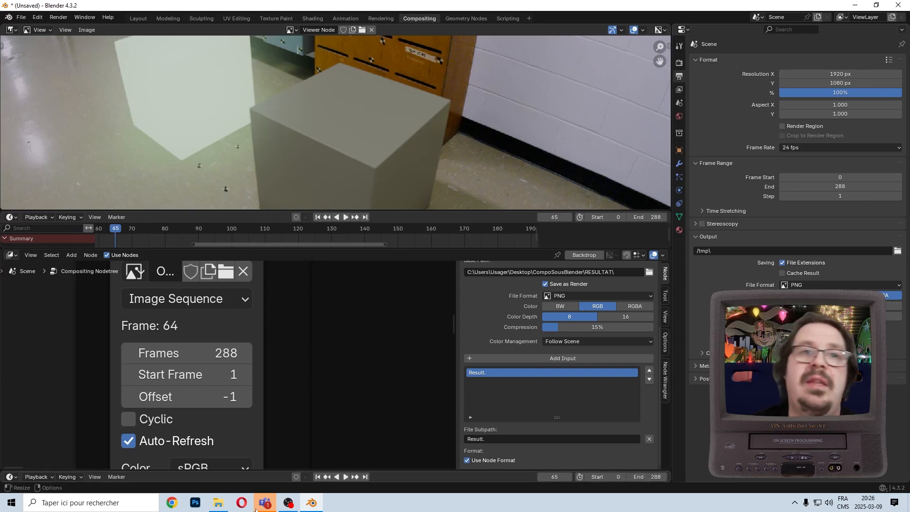
# Step: Save the project as Comp.blend in the Desktop folder CompoSousBlender
pyautogui.press('Return')
pyautogui.scroll(-4, 328, 383)
pyautogui.scroll(-7, 328, 380)
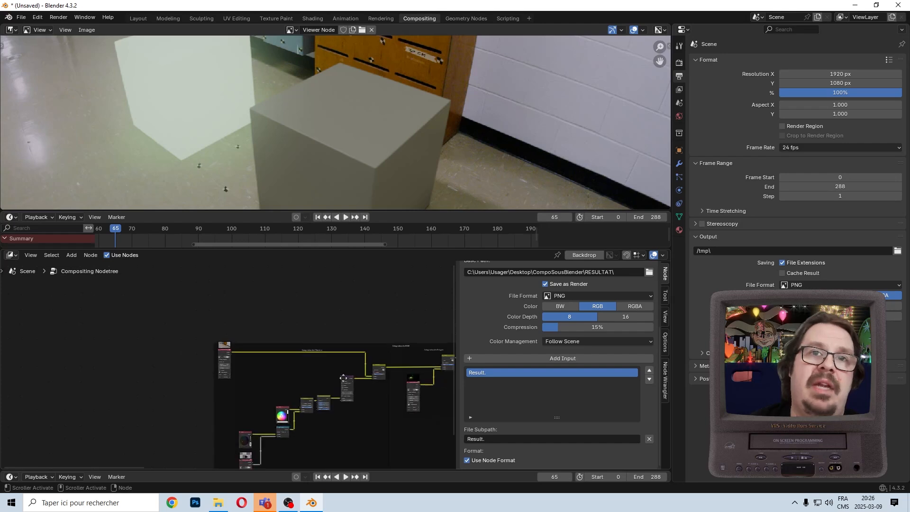
pyautogui.hotkey('ctrl', 's')
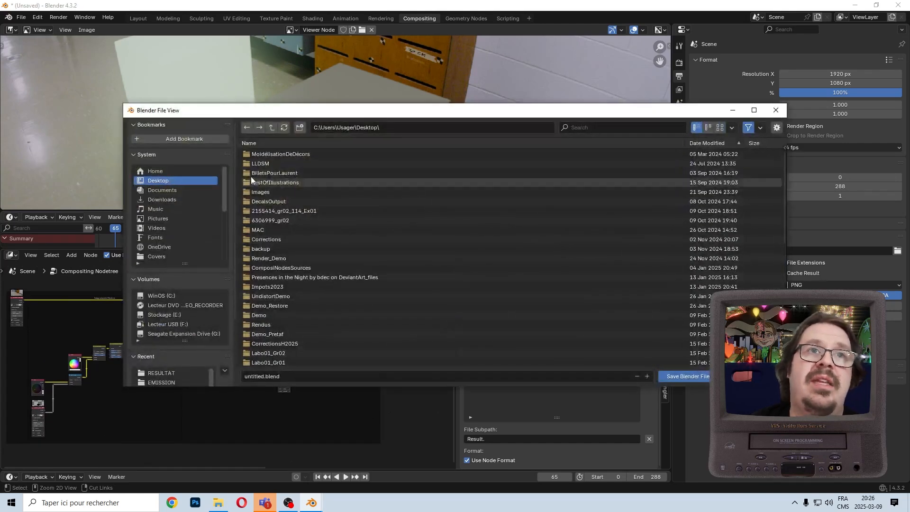
pyautogui.click(271, 126)
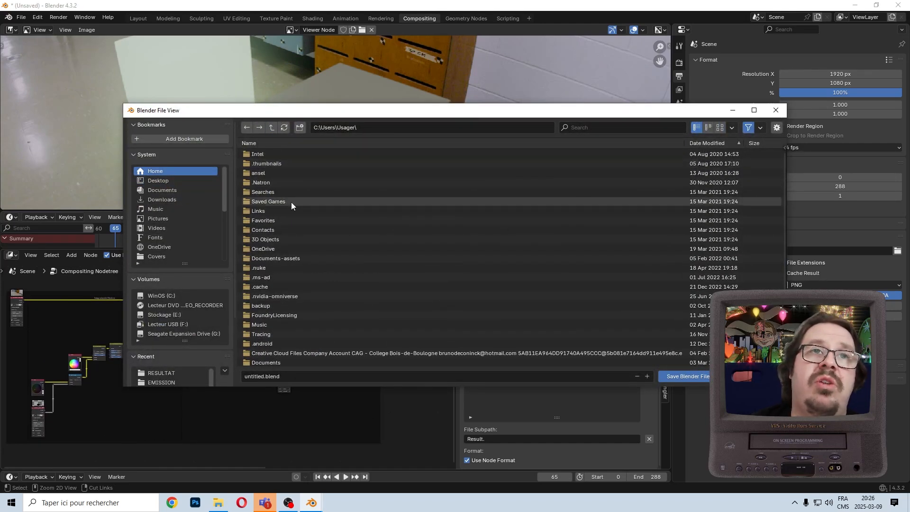
pyautogui.click(424, 127)
pyautogui.write('C:\\Users\\Usager\\Desktop\\CompoSousBlender')
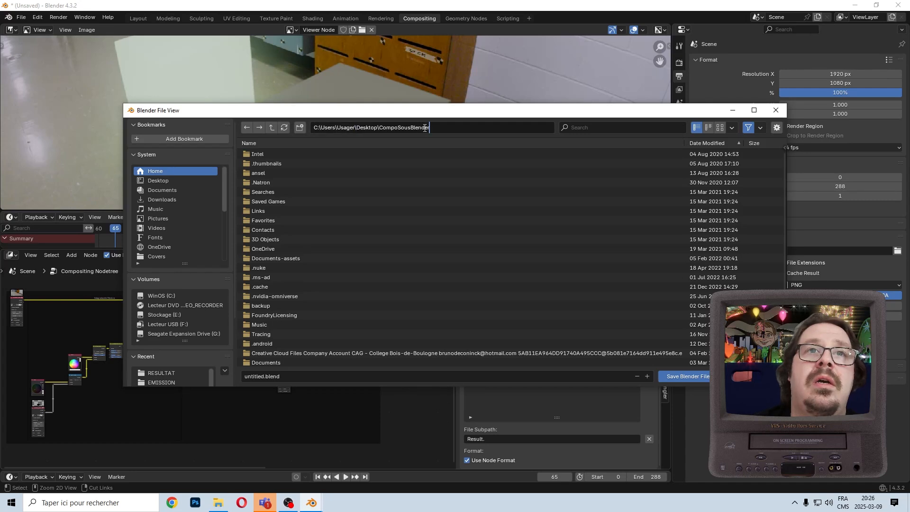
pyautogui.press('Return')
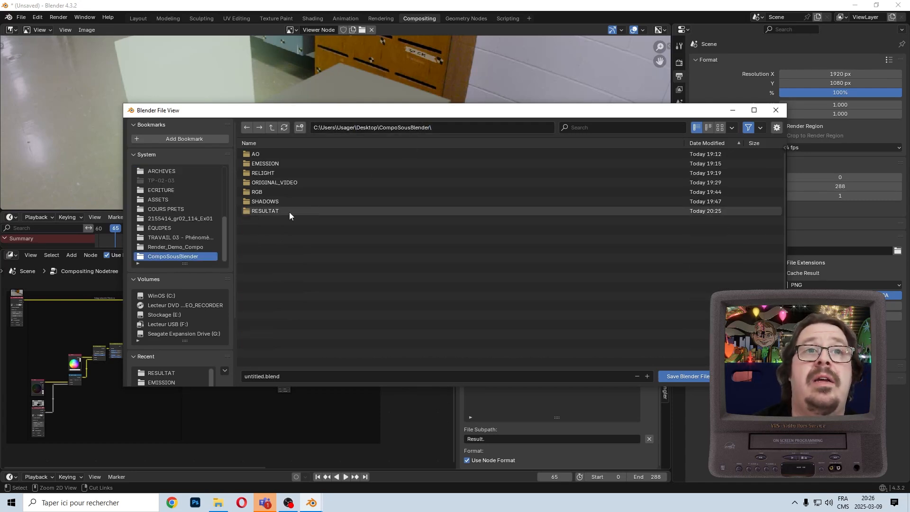
pyautogui.click(268, 375)
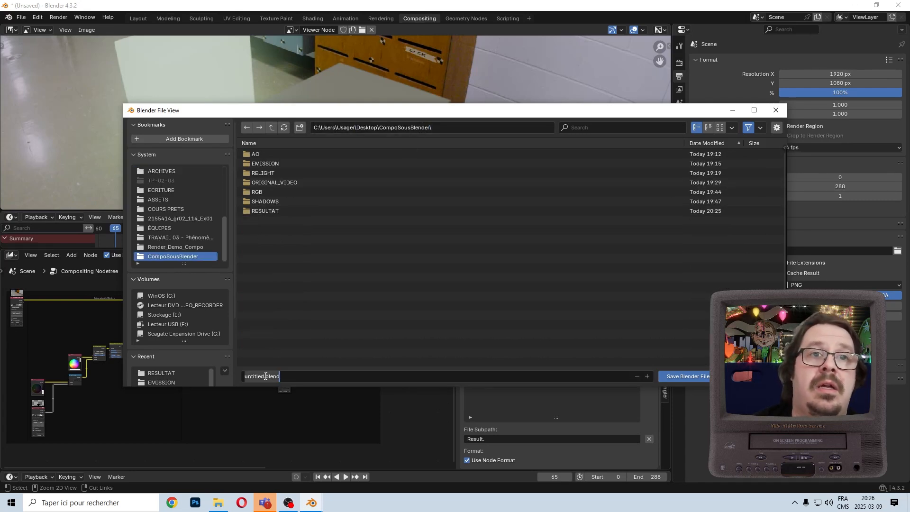
pyautogui.write('Comp')
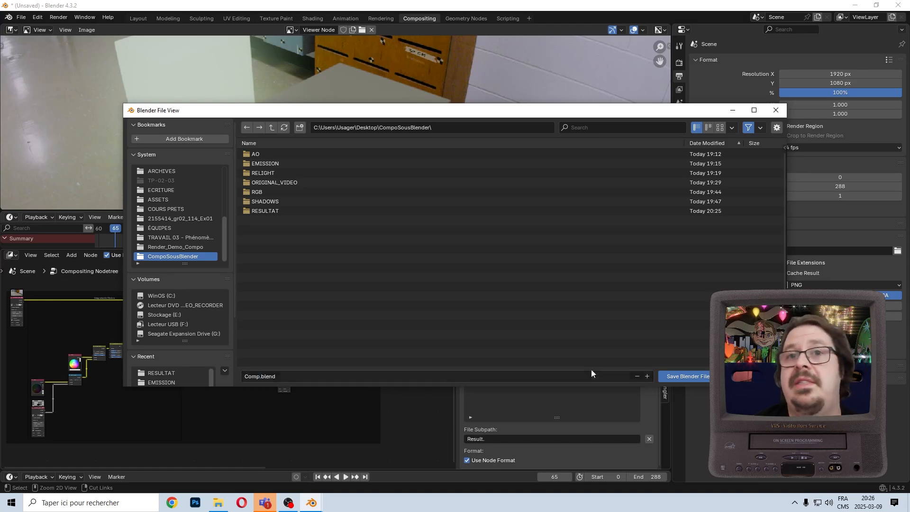
pyautogui.click(694, 377)
# Step: Move the File Output node above the Composite and Viewer nodes and align all three in one vertical column
pyautogui.scroll(-2, 332, 418)
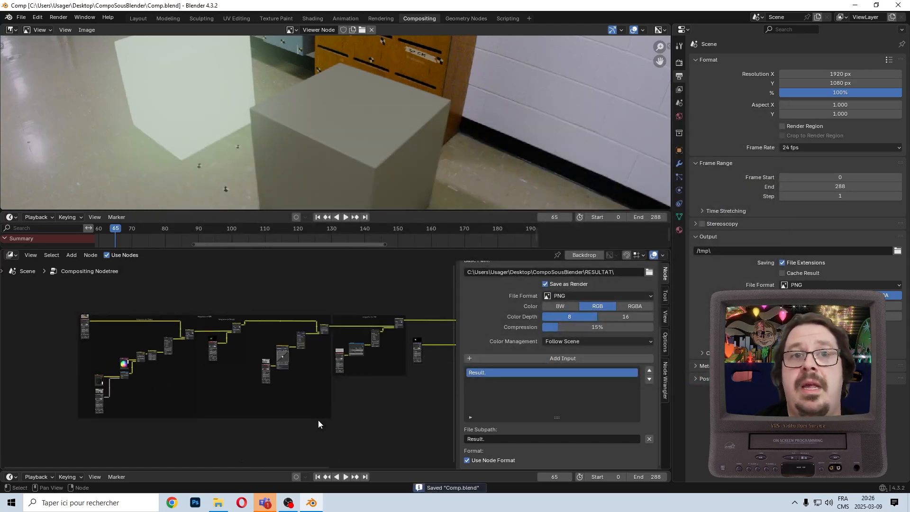
pyautogui.moveTo(319, 423); pyautogui.dragTo(366, 393, button='middle')
pyautogui.scroll(6, 275, 409)
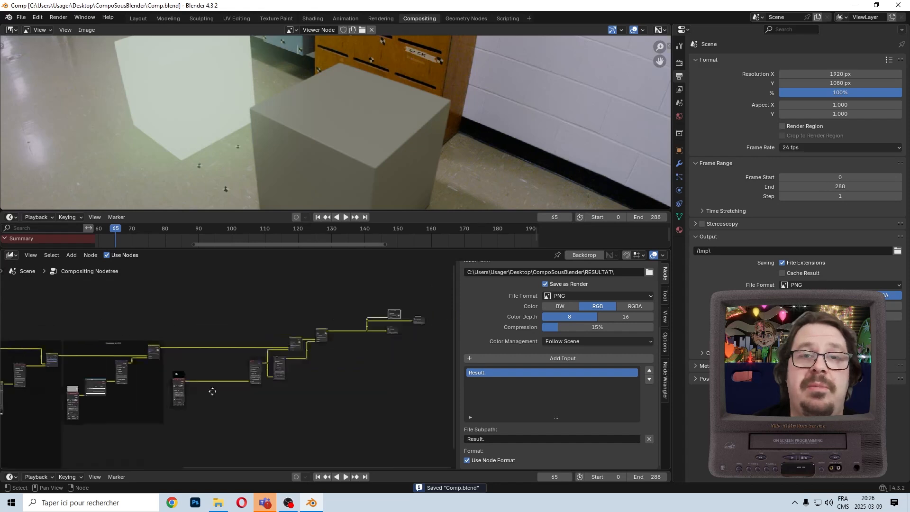
pyautogui.scroll(2, 380, 341)
pyautogui.moveTo(400, 270); pyautogui.dragTo(271, 301)
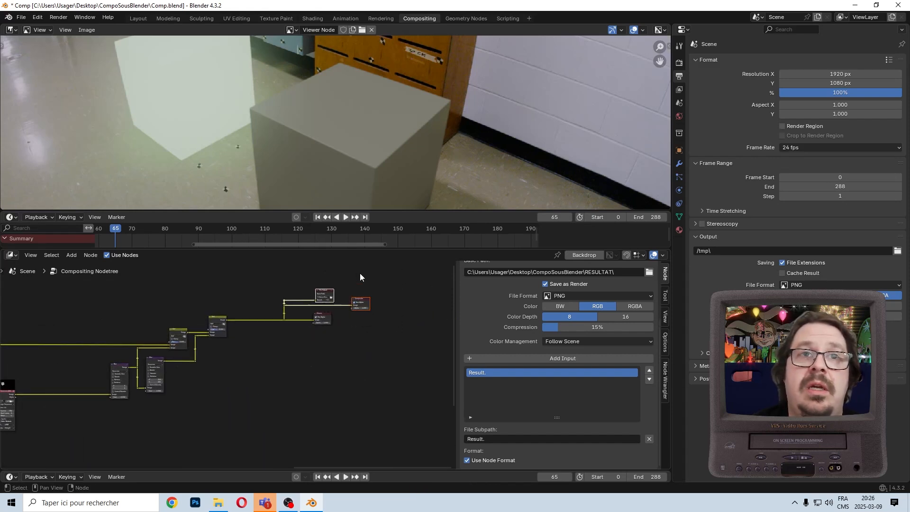
pyautogui.moveTo(328, 300); pyautogui.dragTo(325, 281)
pyautogui.moveTo(416, 275); pyautogui.dragTo(313, 336)
pyautogui.press('s')
pyautogui.press('x')
pyautogui.press('0')
pyautogui.press('Return')
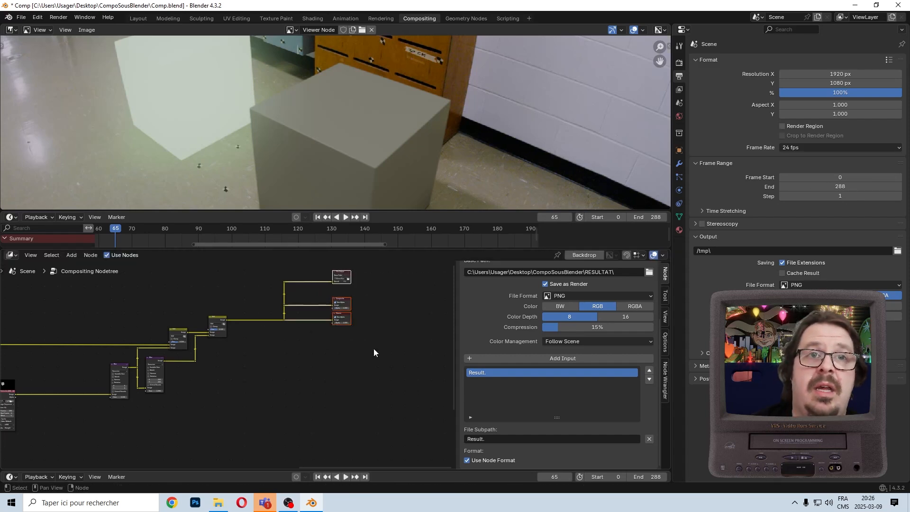
# Step: Space the Composite node evenly between the other two output nodes and shift all three horizontally as a group
pyautogui.moveTo(387, 298); pyautogui.dragTo(277, 308)
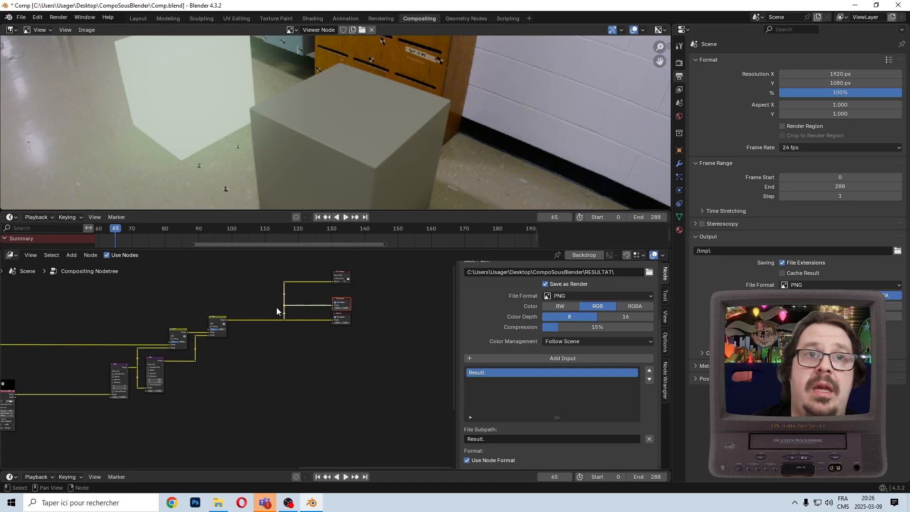
pyautogui.press('g')
pyautogui.click(277, 300)
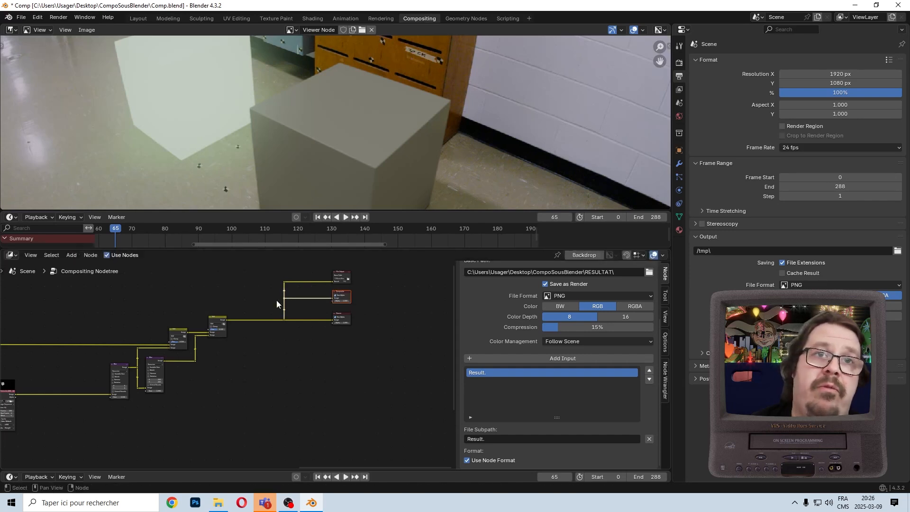
pyautogui.scroll(-2, 282, 323)
pyautogui.scroll(-1, 283, 323)
pyautogui.moveTo(363, 284); pyautogui.dragTo(250, 372)
pyautogui.press('g')
pyautogui.press('x')
pyautogui.click(244, 369)
pyautogui.scroll(2, 257, 379)
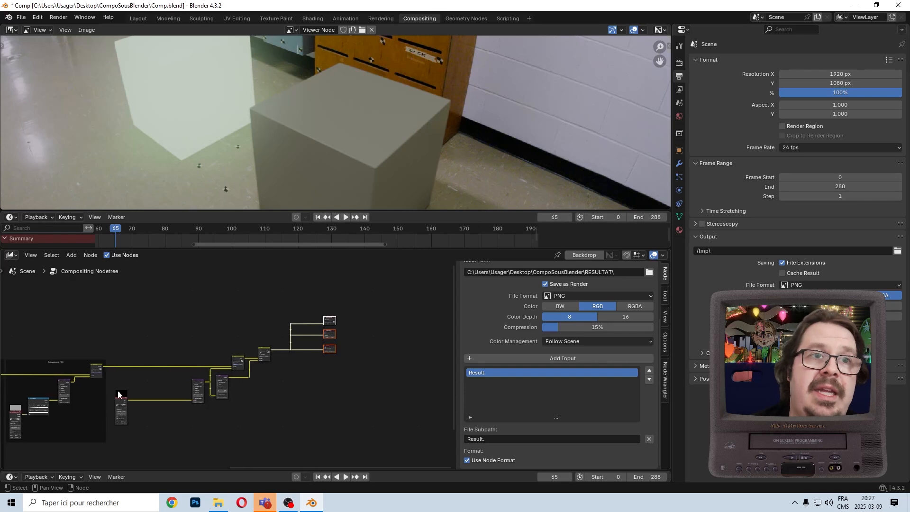
# Step: Place the Emission image node next to the Blur nodes and shift the whole glow group toward the preceding frame
pyautogui.click(118, 403)
pyautogui.moveTo(118, 403); pyautogui.dragTo(171, 403)
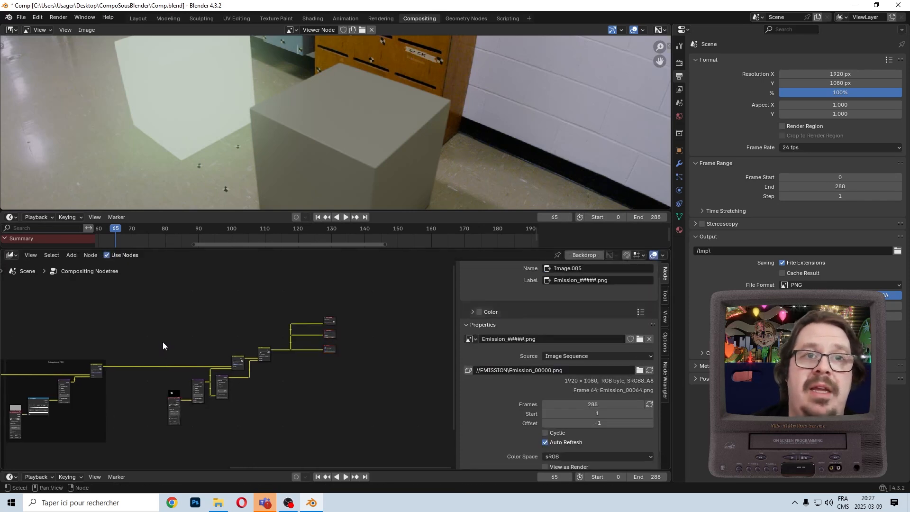
pyautogui.moveTo(162, 339); pyautogui.dragTo(270, 433)
pyautogui.press('g')
pyautogui.click(243, 433)
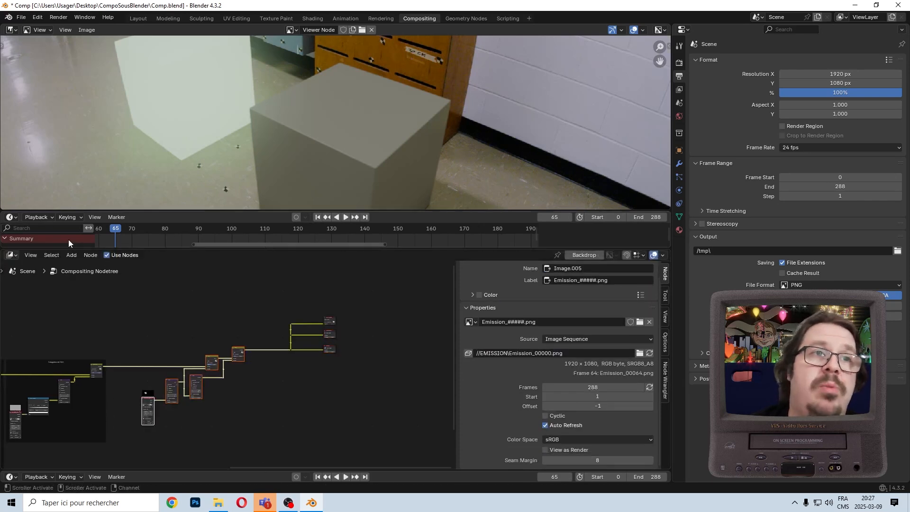
# Step: Add a Frame node and parent the Emission image, Blur and Add nodes of the glow to it
pyautogui.click(70, 255)
pyautogui.write('frame')
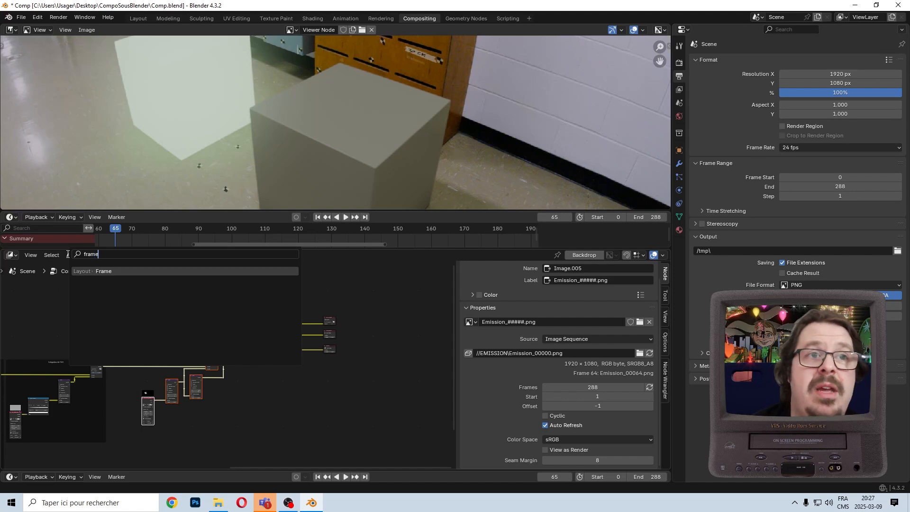
pyautogui.press('Return')
pyautogui.click(295, 385)
pyautogui.moveTo(131, 322); pyautogui.dragTo(258, 425)
pyautogui.hotkey('ctrl', 'p')
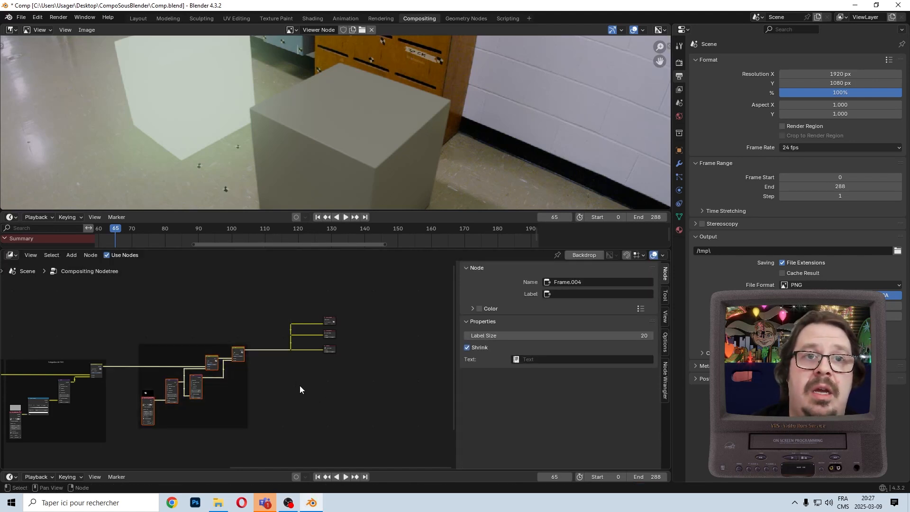
# Step: Label the new frame around the glow nodes "Integration du Glow"
pyautogui.scroll(10, 254, 376)
pyautogui.moveTo(269, 389); pyautogui.dragTo(313, 403, button='middle')
pyautogui.click(207, 343)
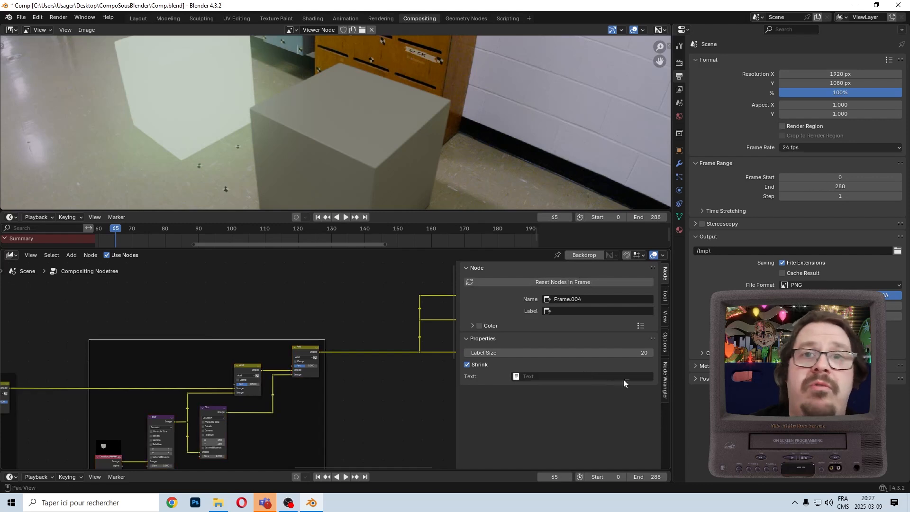
pyautogui.click(574, 313)
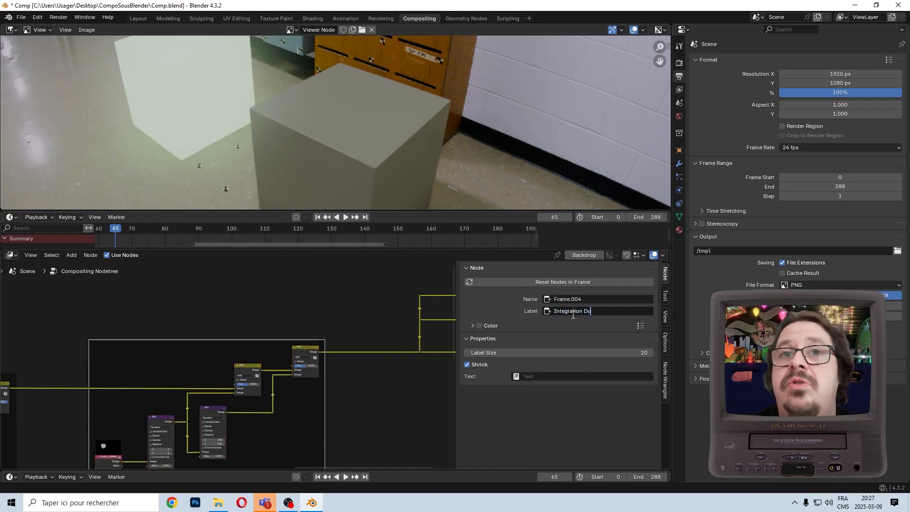
pyautogui.write('IntegrationDu Glo')
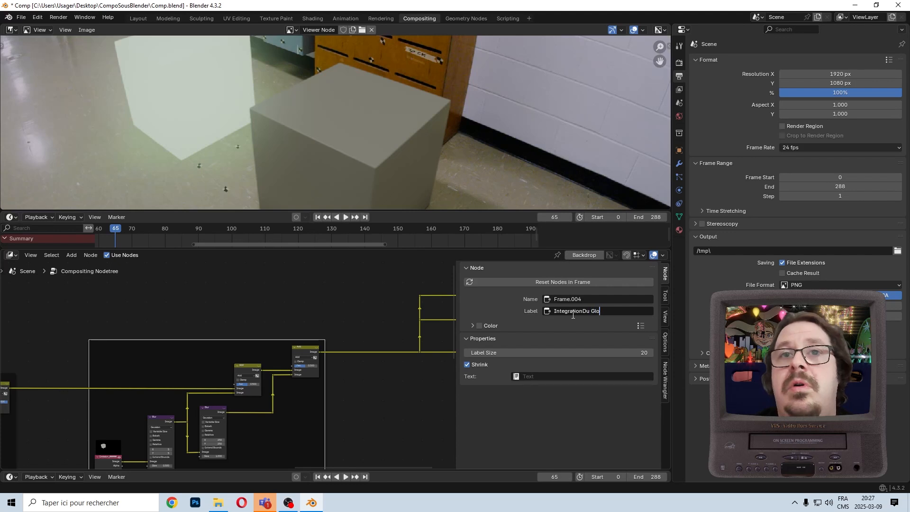
pyautogui.write('w')
pyautogui.press('Return')
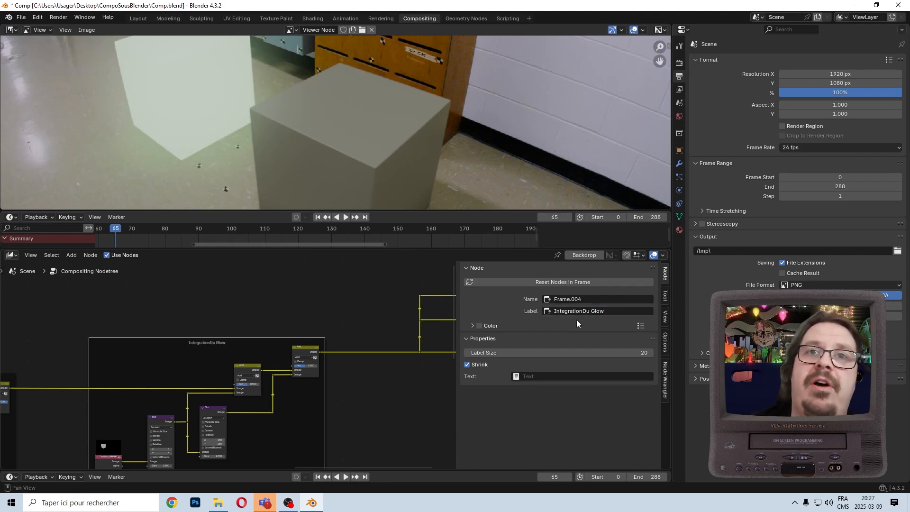
pyautogui.click(586, 312)
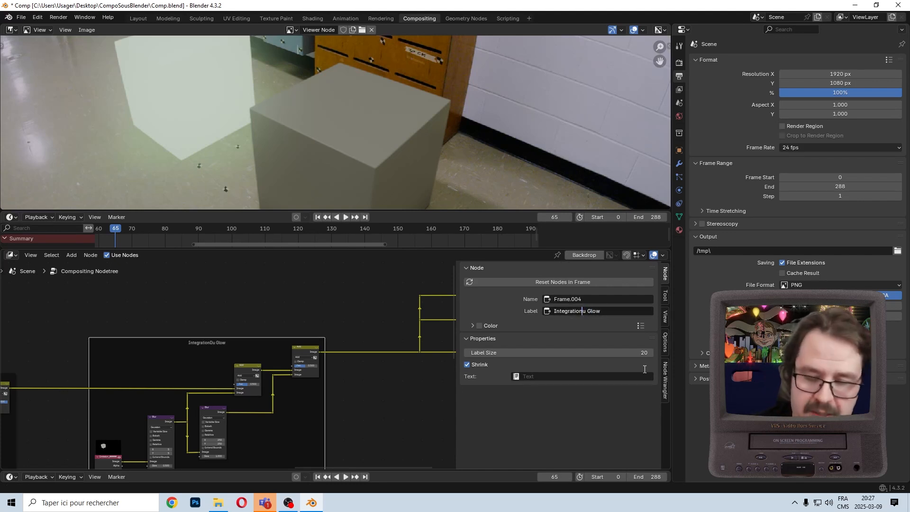
pyautogui.press('Return')
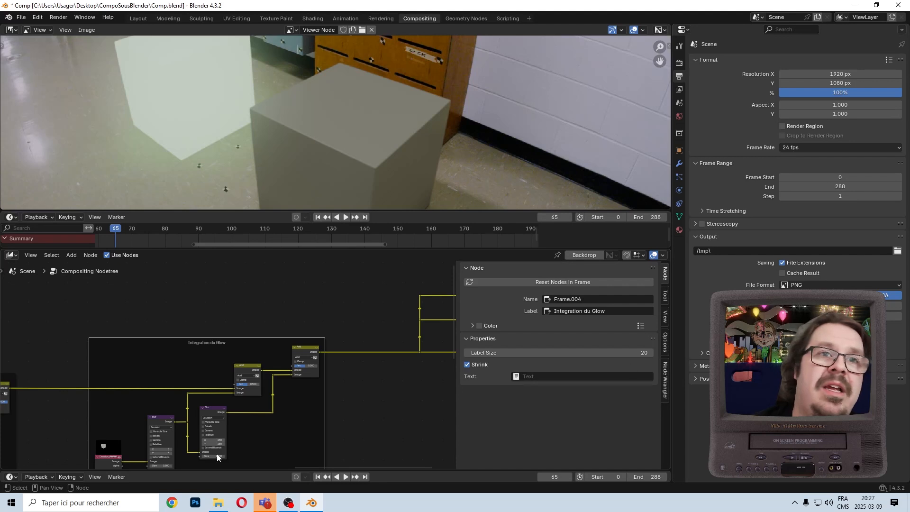
# Step: Detach the Alpha Over node from the frame that surrounds the RGB and Relight nodes
pyautogui.scroll(-5, 217, 454)
pyautogui.scroll(5, 129, 409)
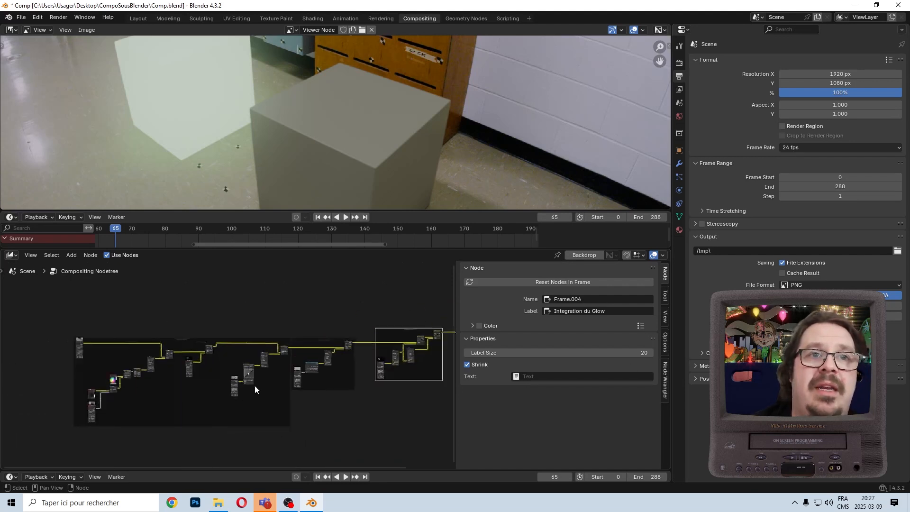
pyautogui.scroll(8, 235, 379)
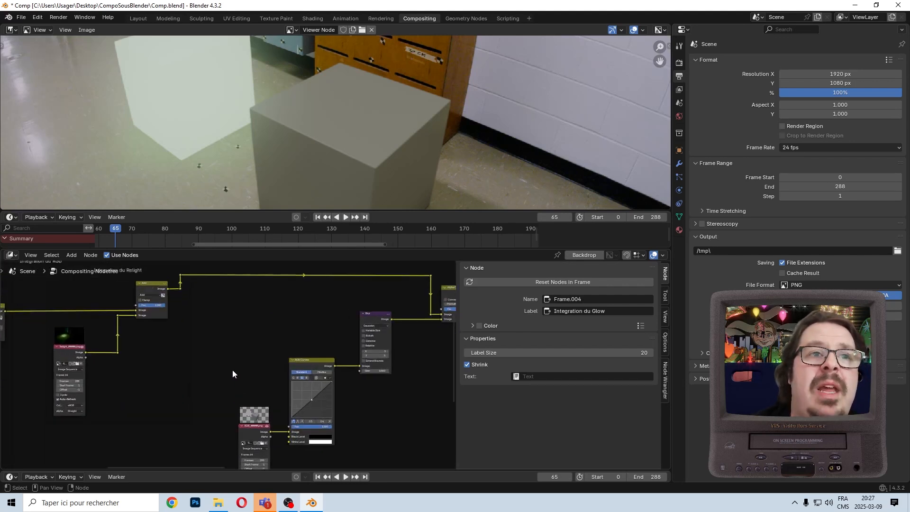
pyautogui.moveTo(228, 363); pyautogui.dragTo(225, 425, button='middle')
pyautogui.scroll(3, 246, 400)
pyautogui.click(172, 331)
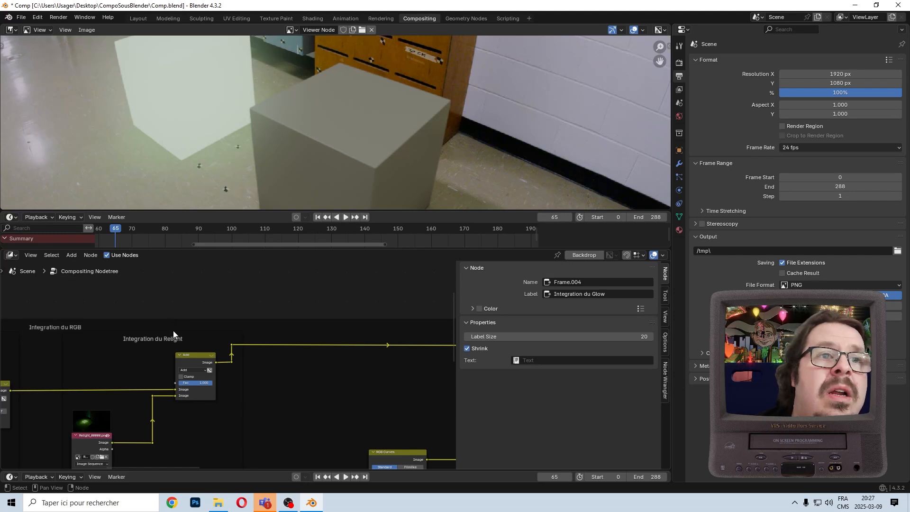
pyautogui.click(167, 324)
pyautogui.scroll(-6, 342, 321)
pyautogui.moveTo(342, 320); pyautogui.dragTo(66, 315, button='middle')
pyautogui.click(214, 337)
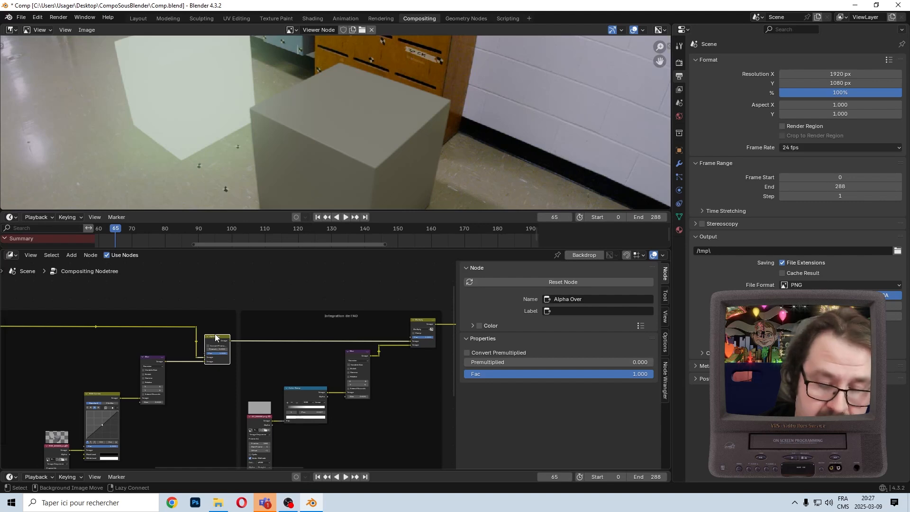
pyautogui.hotkey('alt', 'p')
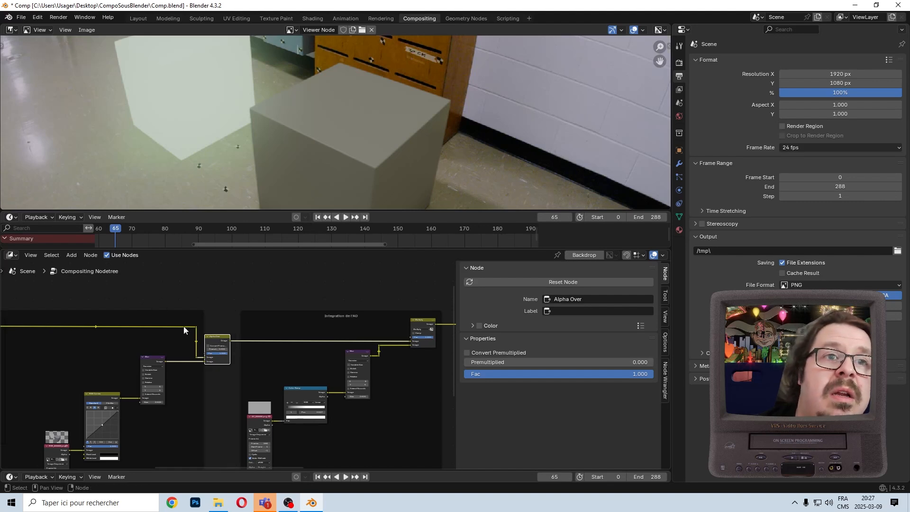
# Step: Put the Alpha Over node back in the "Integration du RGB" frame and separate the "Integration du Relight" frame from it
pyautogui.click(192, 330)
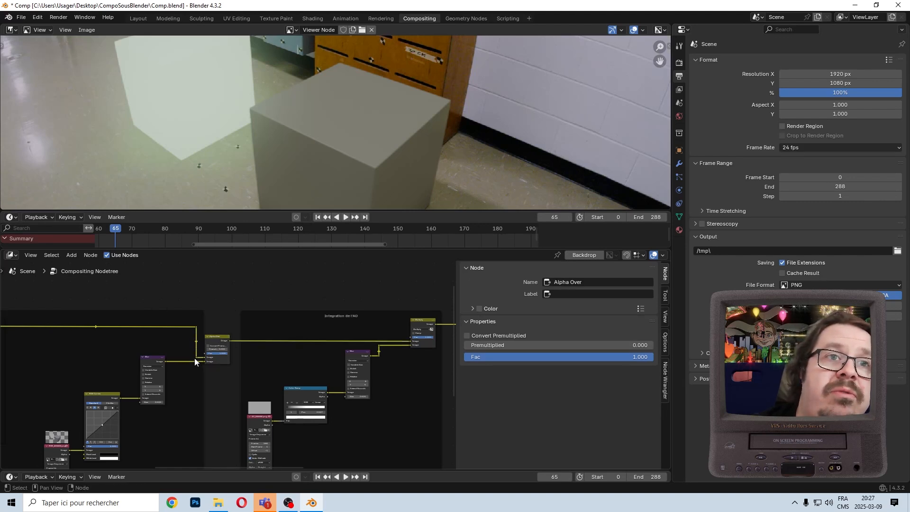
pyautogui.moveTo(233, 300); pyautogui.dragTo(179, 371)
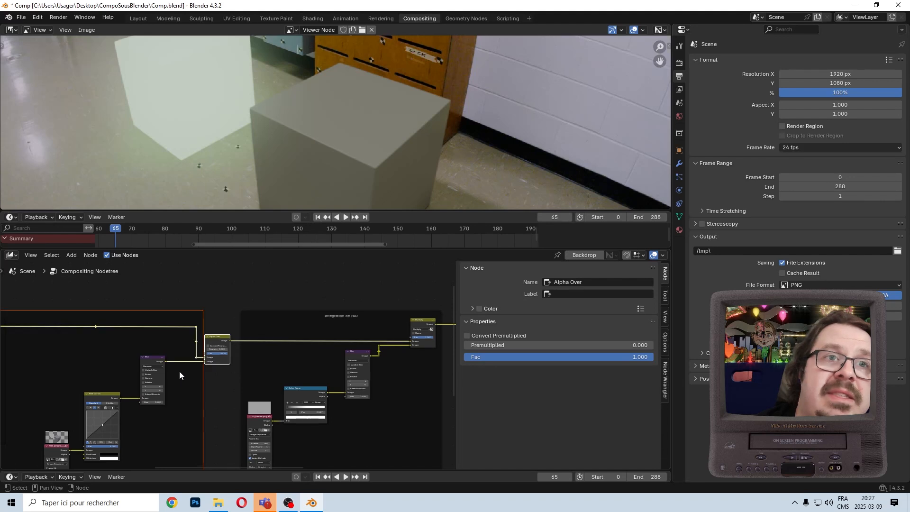
pyautogui.keyDown('shift'); pyautogui.click(197, 313); pyautogui.keyUp('shift')
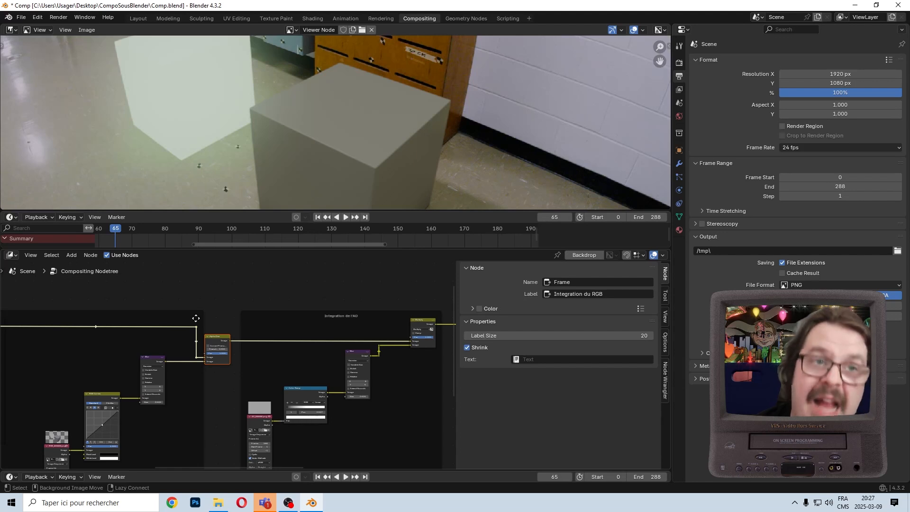
pyautogui.moveTo(196, 318); pyautogui.dragTo(345, 370, button='middle')
pyautogui.click(343, 368)
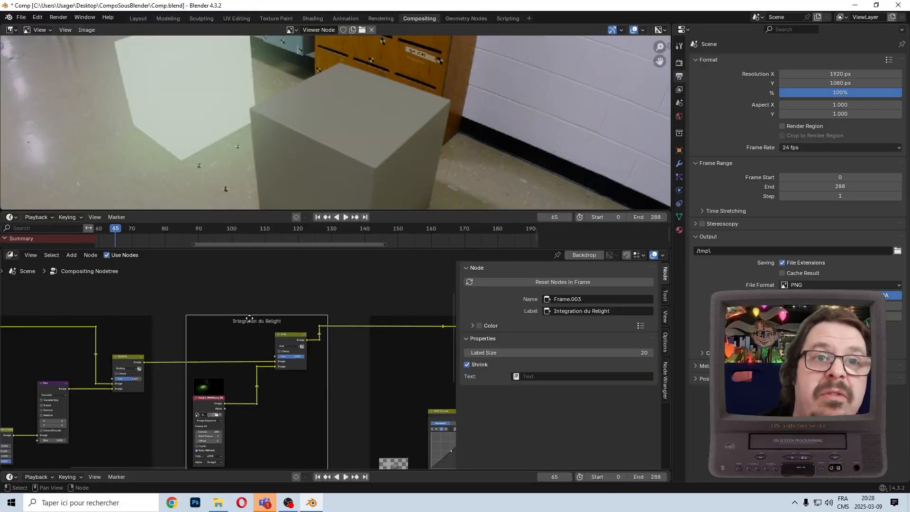
pyautogui.scroll(-6, 199, 319)
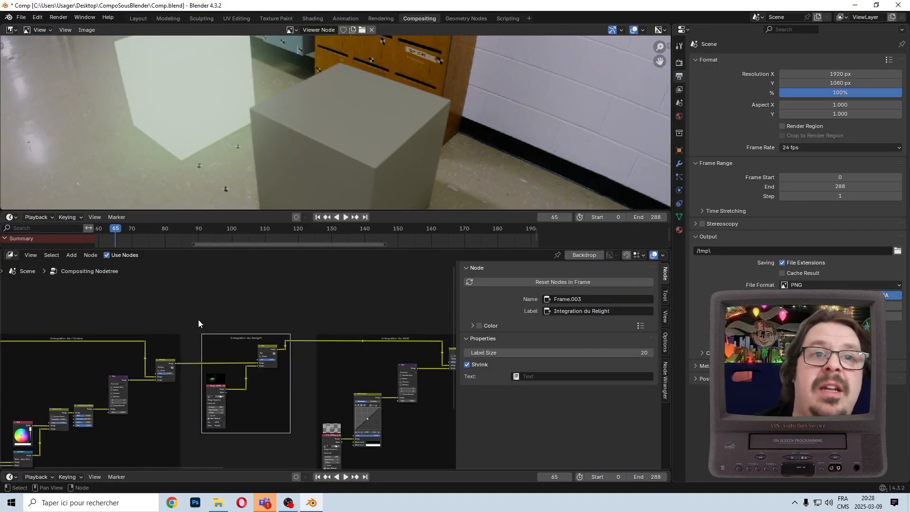
pyautogui.scroll(5, 278, 353)
pyautogui.scroll(-6, 281, 353)
pyautogui.moveTo(345, 400); pyautogui.dragTo(291, 383, button='middle')
pyautogui.scroll(4, 197, 436)
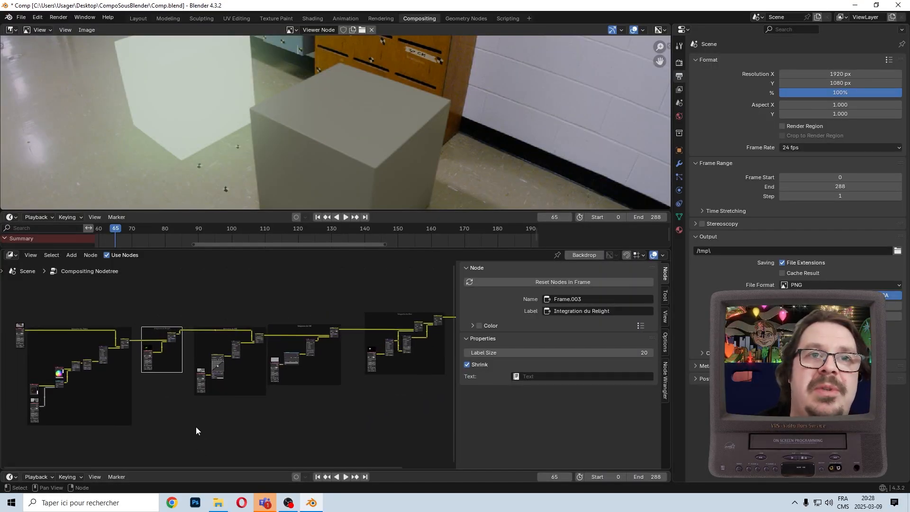
# Step: Hide the node editor's sidebar and enlarge the editor by shrinking the viewer, timeline and properties areas
pyautogui.click(195, 427)
pyautogui.scroll(-6, 246, 442)
pyautogui.moveTo(67, 295); pyautogui.dragTo(405, 425)
pyautogui.press('n')
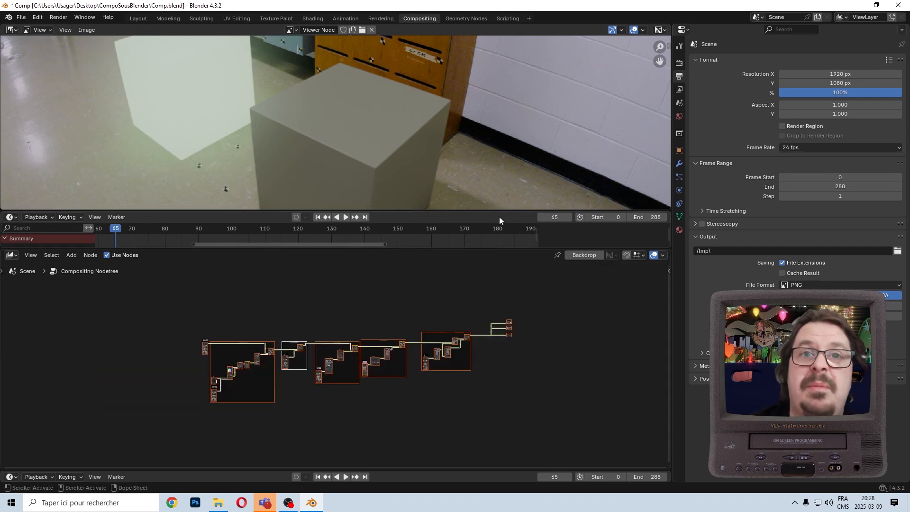
pyautogui.moveTo(501, 211); pyautogui.dragTo(525, 112)
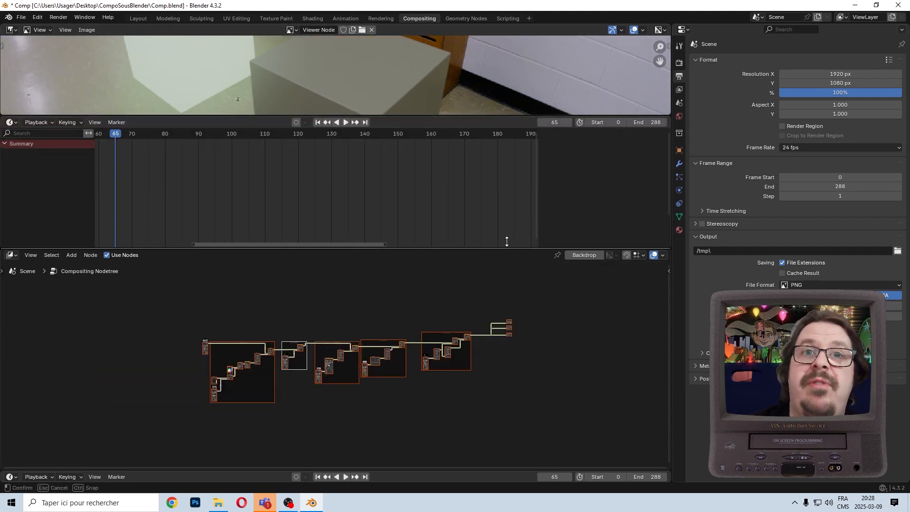
pyautogui.moveTo(510, 248); pyautogui.dragTo(509, 141)
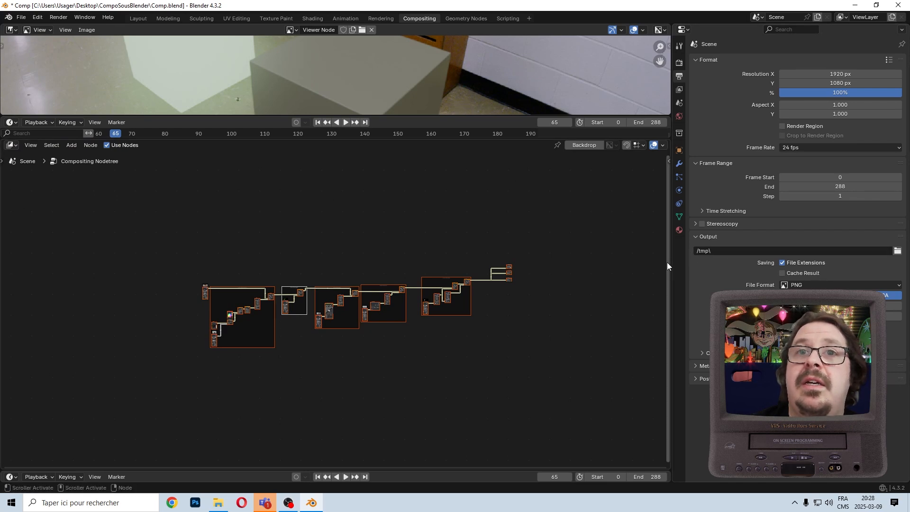
pyautogui.moveTo(672, 263); pyautogui.dragTo(875, 250)
pyautogui.scroll(5, 662, 358)
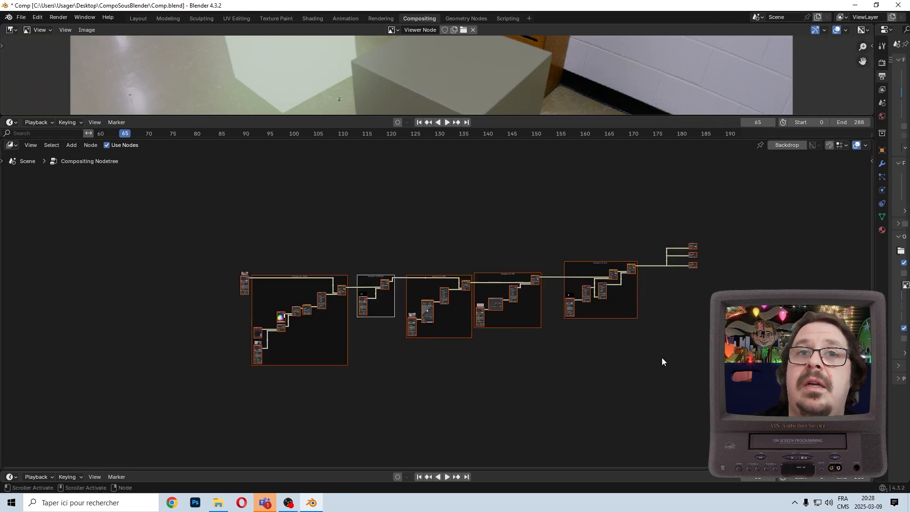
pyautogui.moveTo(581, 360); pyautogui.dragTo(587, 347, button='middle')
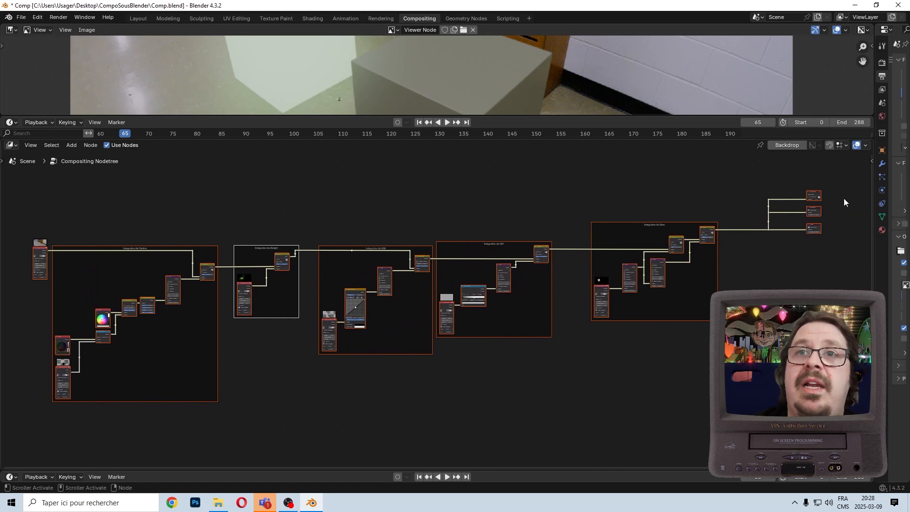
# Step: Move the three output nodes horizontally along X until they sit close to the "Integration du Glow" frame
pyautogui.moveTo(844, 198); pyautogui.dragTo(804, 264)
pyautogui.press('g')
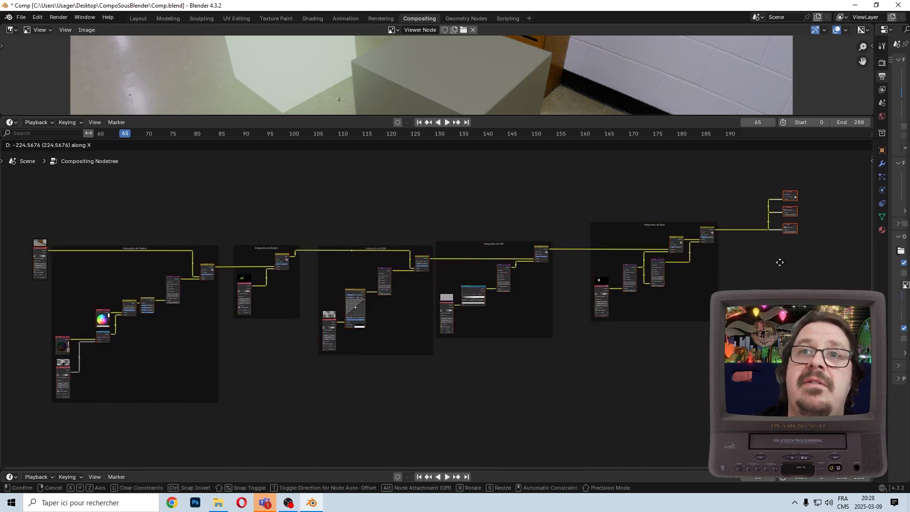
pyautogui.click(780, 262)
pyautogui.moveTo(828, 187); pyautogui.dragTo(768, 246)
pyautogui.press('g')
pyautogui.press('x')
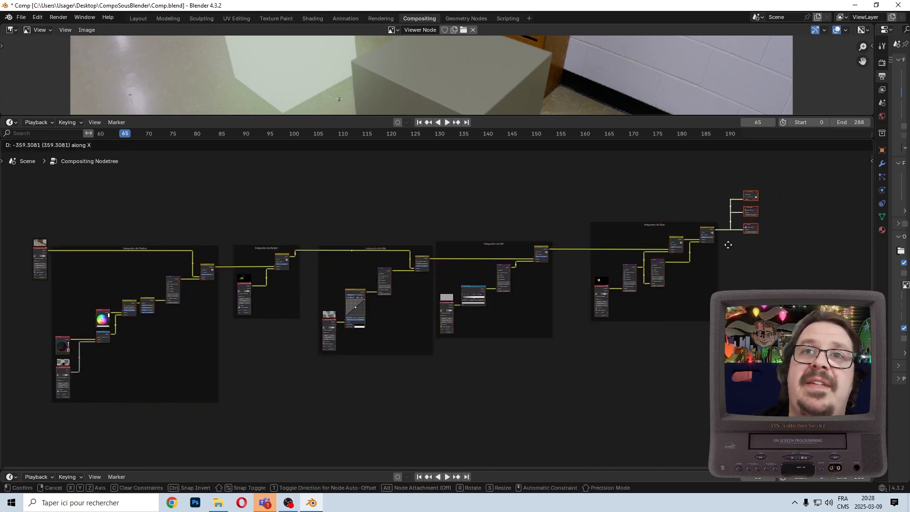
pyautogui.click(729, 245)
# Step: Move the "Integration du Glow" frame together with the output nodes along X toward the neighbouring frame
pyautogui.click(627, 226)
pyautogui.moveTo(804, 176); pyautogui.dragTo(677, 304)
pyautogui.press('g')
pyautogui.press('x')
pyautogui.click(596, 344)
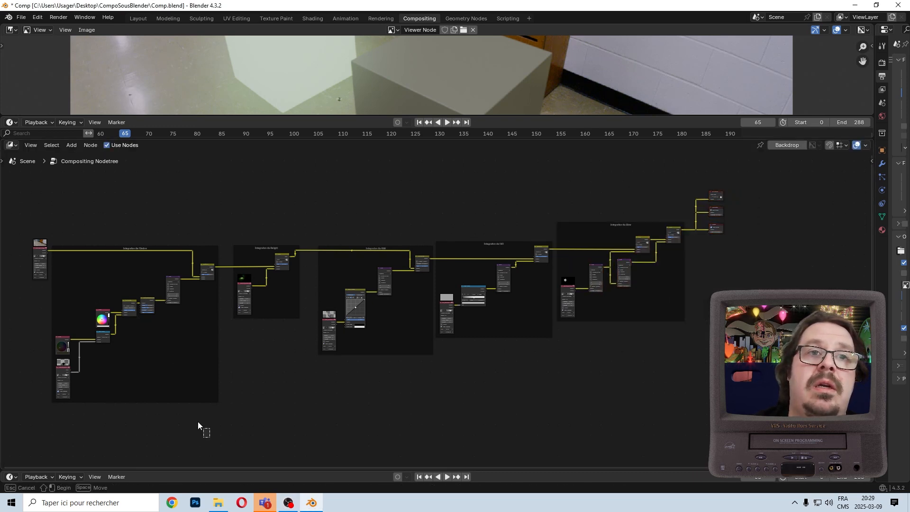
# Step: Move the footage node and the shadow and Relight frames together along X, close to the "Integration du RGB" frame
pyautogui.moveTo(210, 438); pyautogui.dragTo(298, 412)
pyautogui.press('g')
pyautogui.click(136, 275)
pyautogui.press('g')
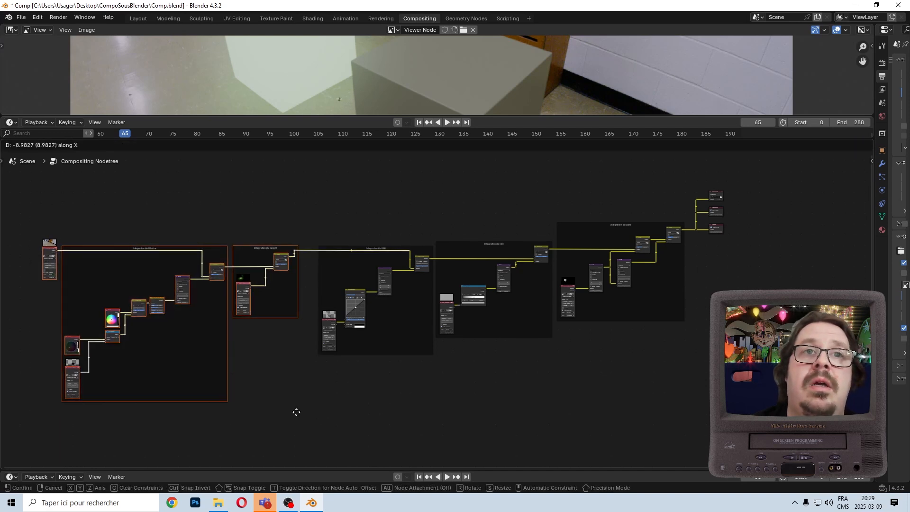
pyautogui.click(308, 414)
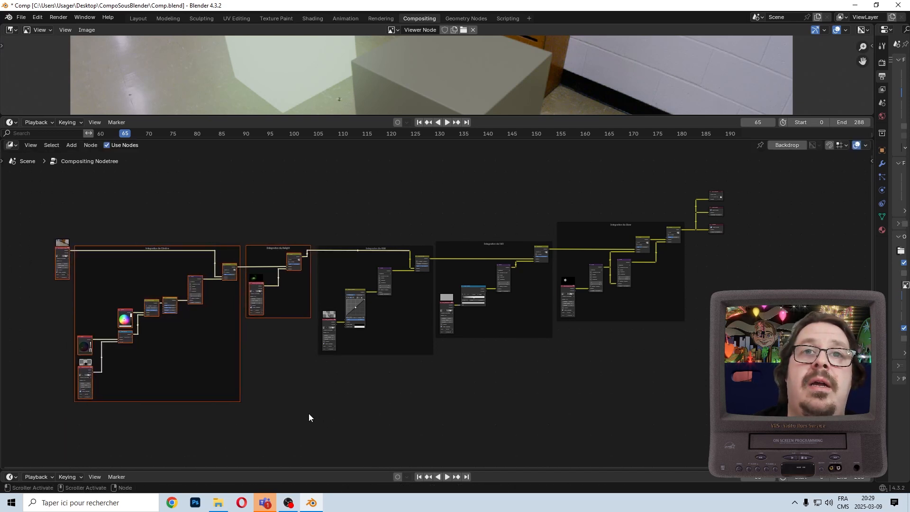
# Step: Deselect all nodes and save the Comp.blend file
pyautogui.scroll(2, 308, 414)
pyautogui.scroll(-1, 320, 414)
pyautogui.moveTo(333, 403); pyautogui.dragTo(391, 403, button='middle')
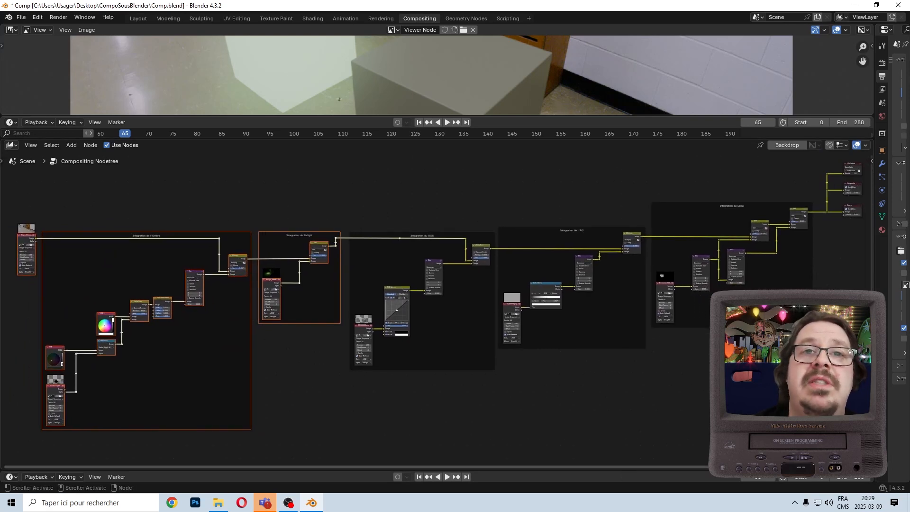
pyautogui.click(816, 427)
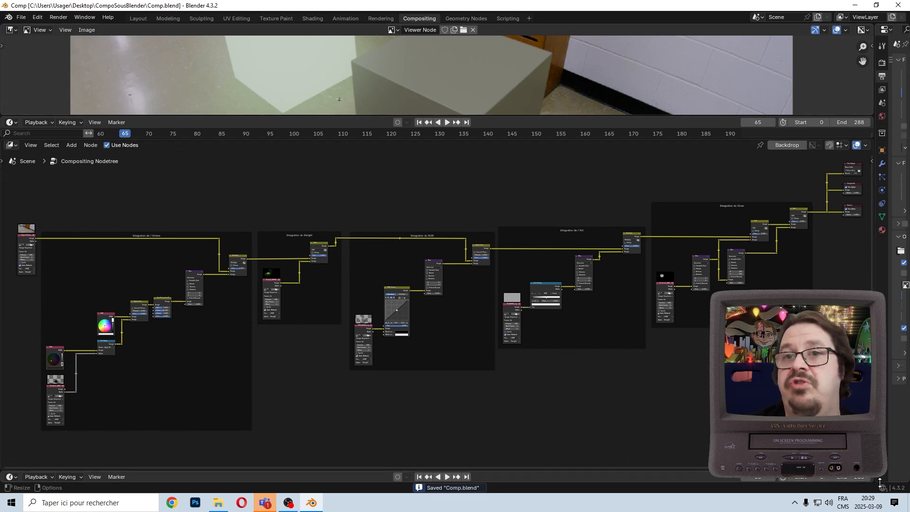
pyautogui.click(59, 17)
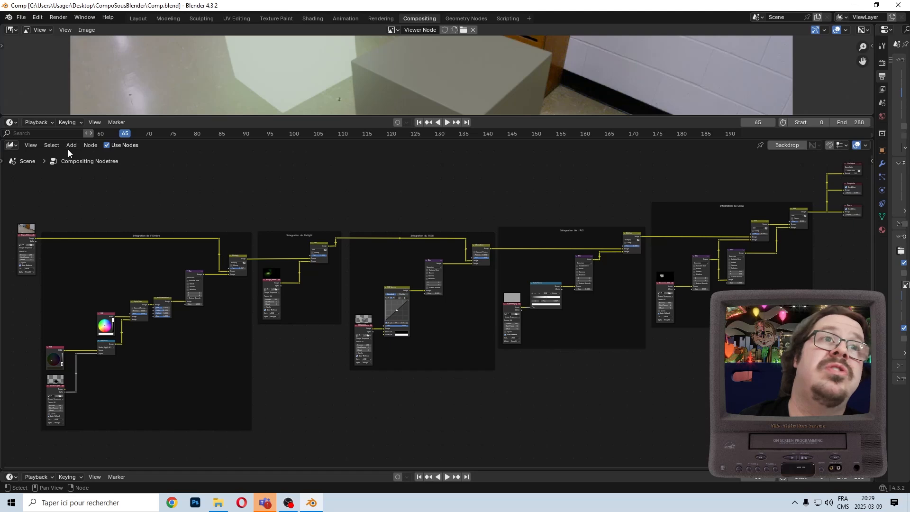
pyautogui.click(71, 145)
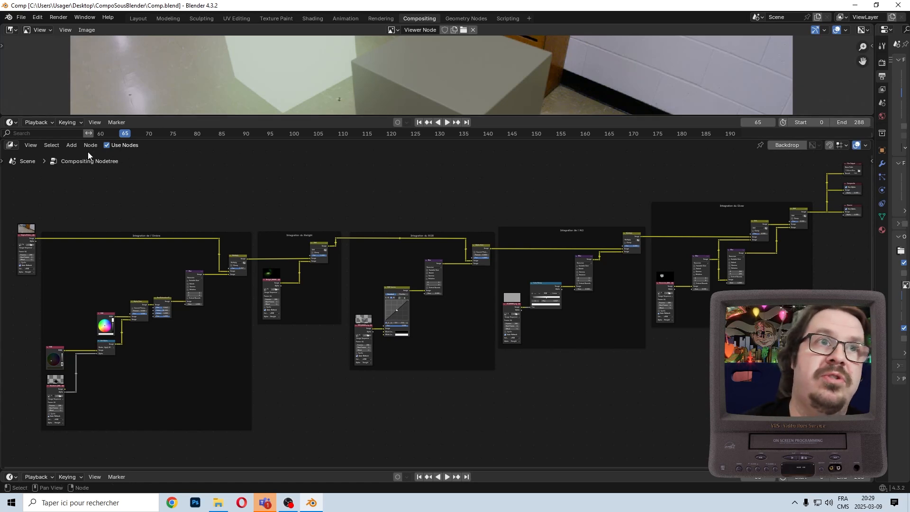
pyautogui.click(72, 146)
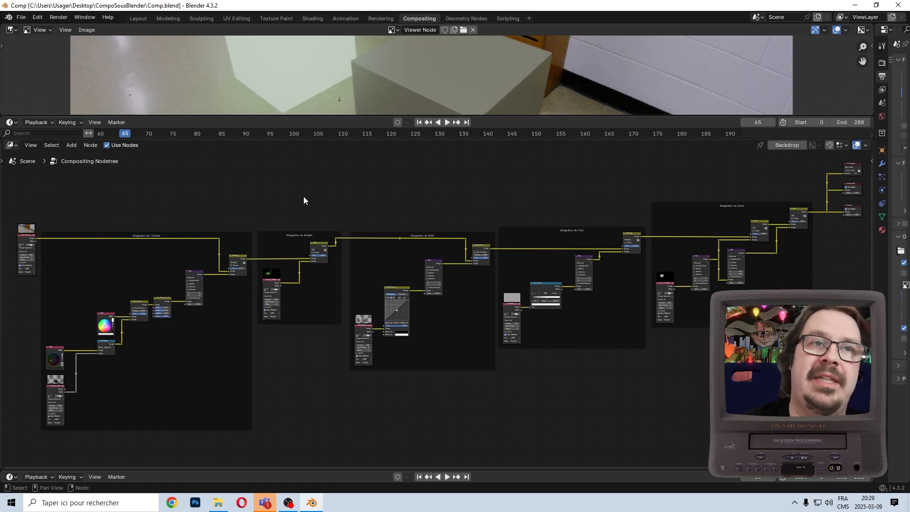